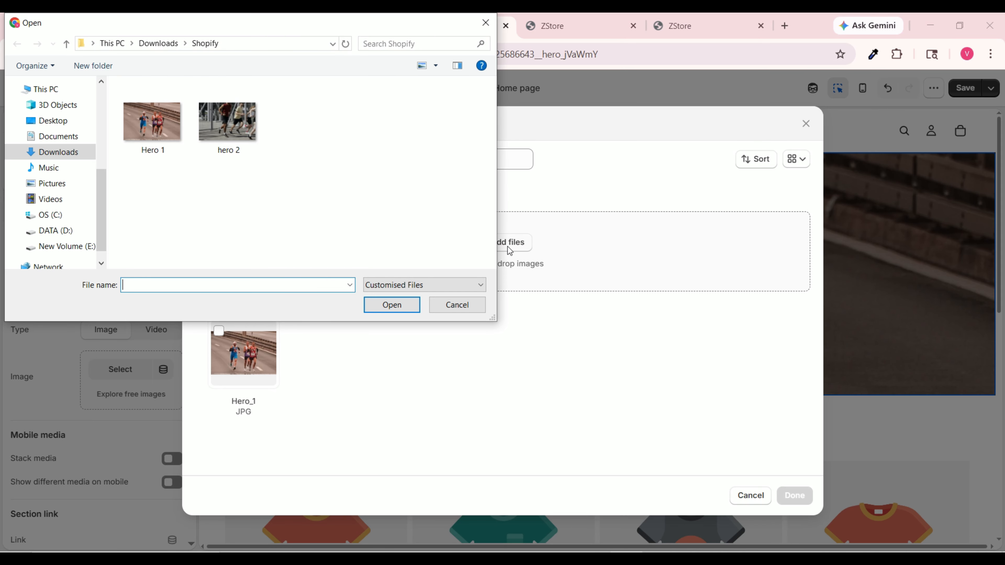
Upload the hero 2 picture and use it as the Media 2 image of the Hero section.
{"action": "left_click", "coordinate": [242, 136]}
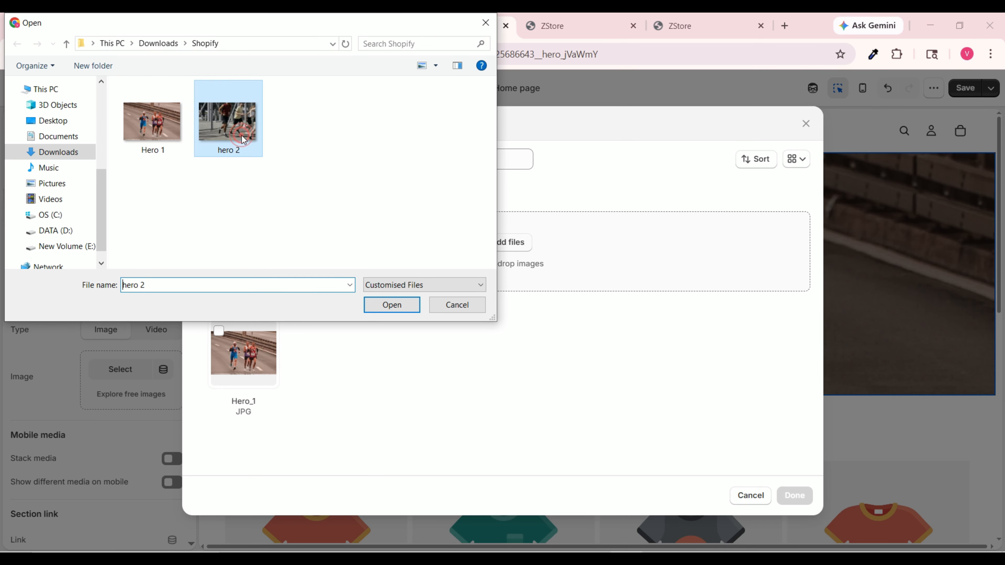
{"action": "left_click", "coordinate": [409, 307]}
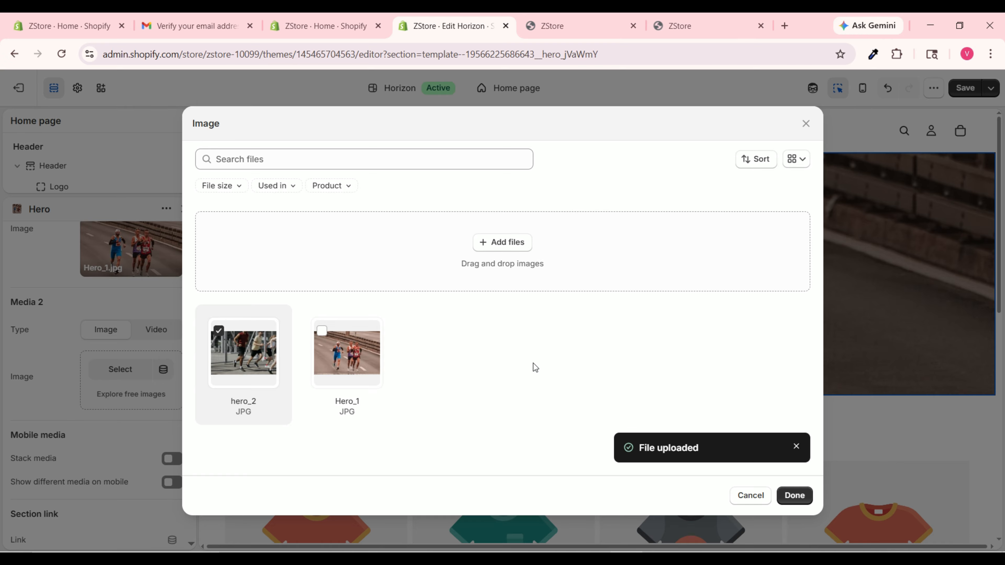
{"action": "left_click", "coordinate": [219, 331]}
{"action": "left_click", "coordinate": [219, 332]}
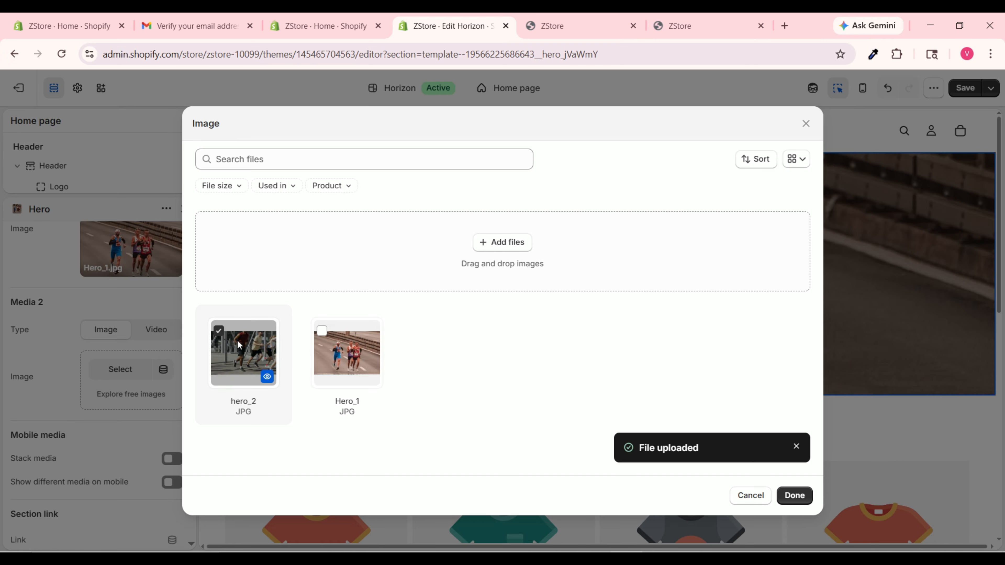
{"action": "left_click", "coordinate": [795, 496]}
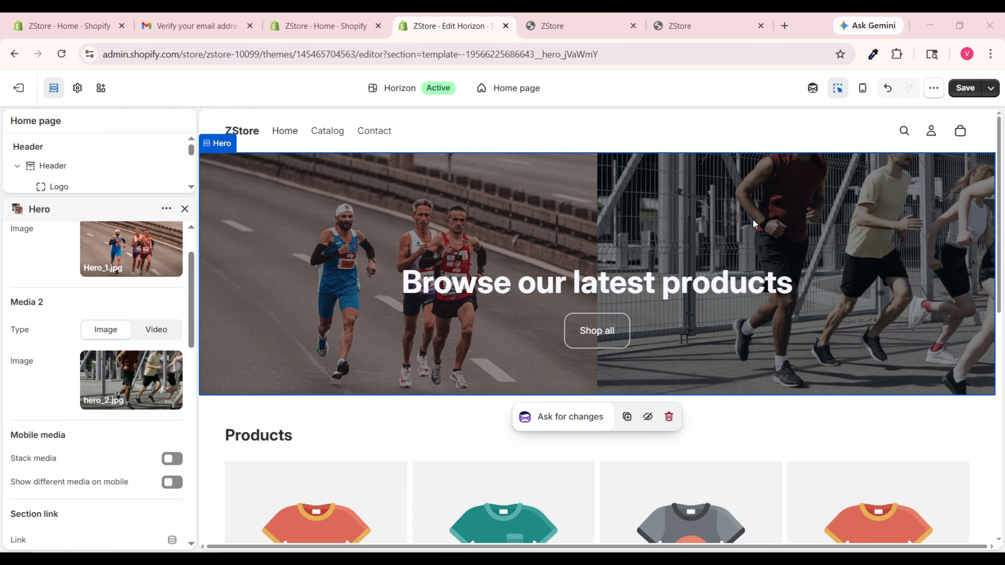
Remove the Media 2 image from the Hero section.
{"action": "mouse_move", "coordinate": [127, 378]}
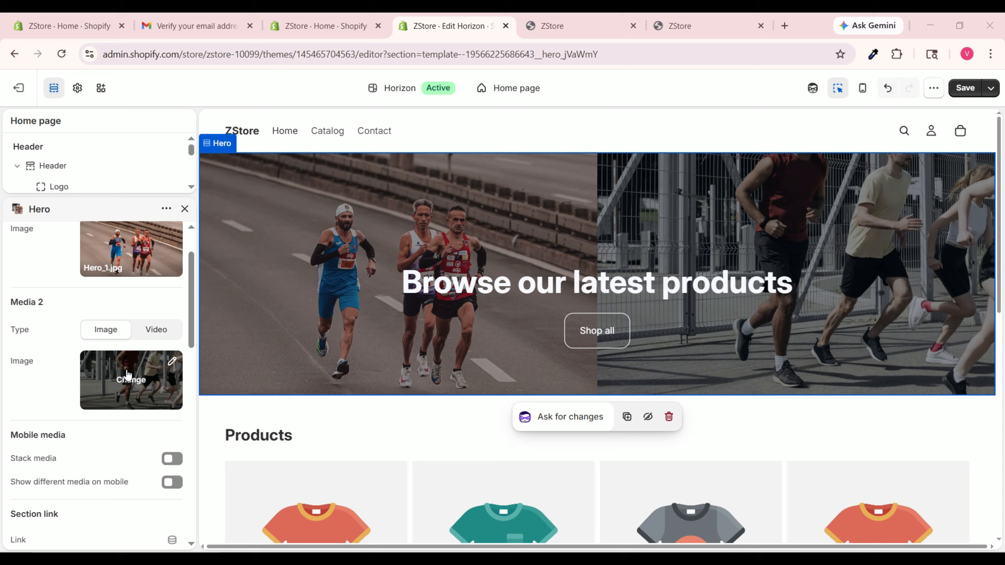
{"action": "left_click", "coordinate": [154, 387]}
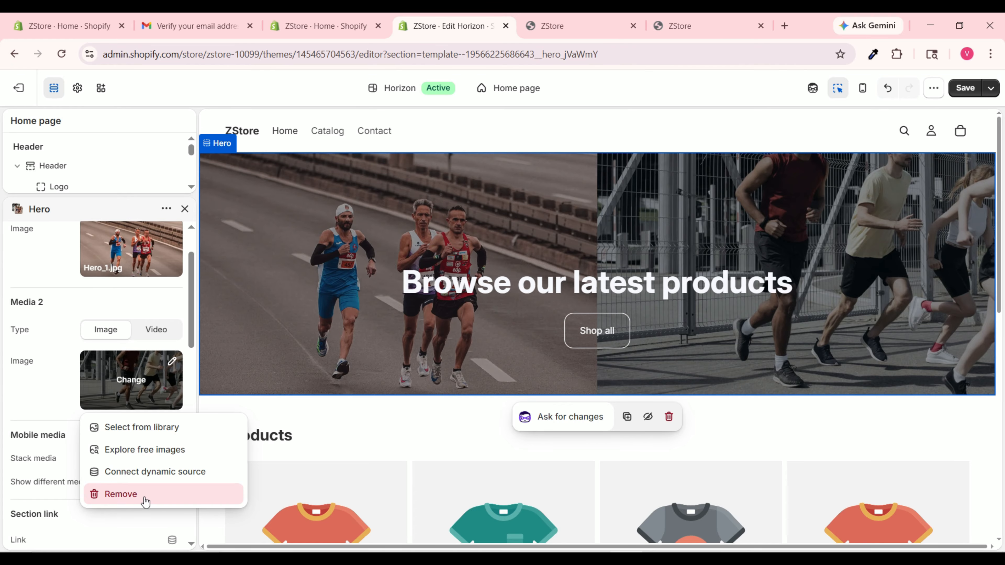
{"action": "left_click", "coordinate": [170, 495]}
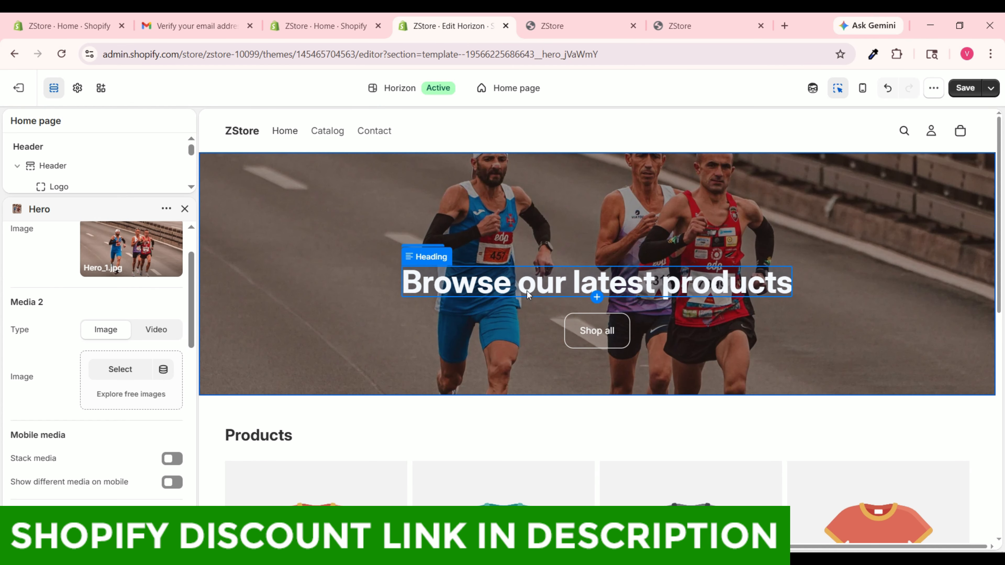
Replace the hero heading text with "New Arrival Every Month".
{"action": "left_click", "coordinate": [547, 285]}
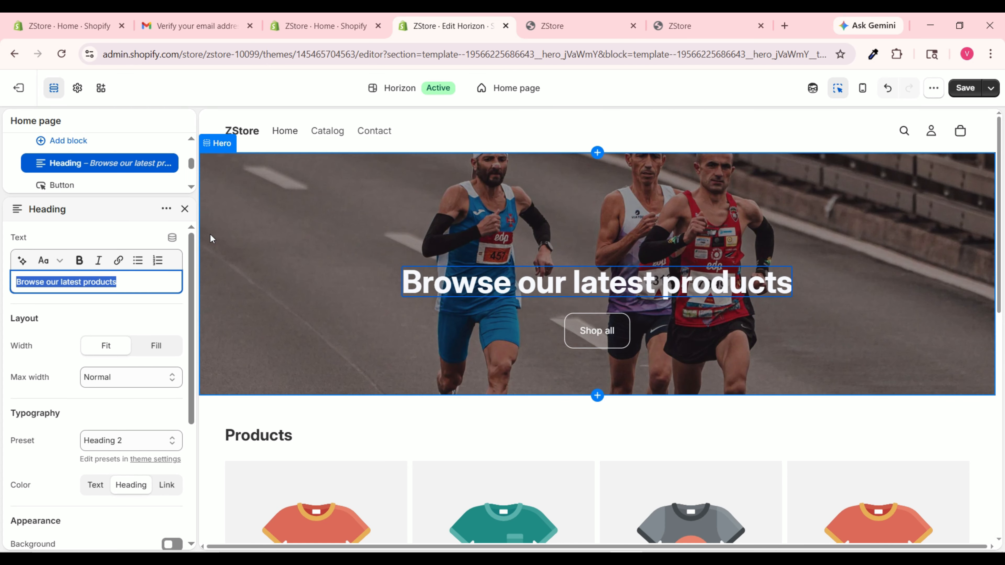
{"action": "type", "text": "New Arrival Every Month"}
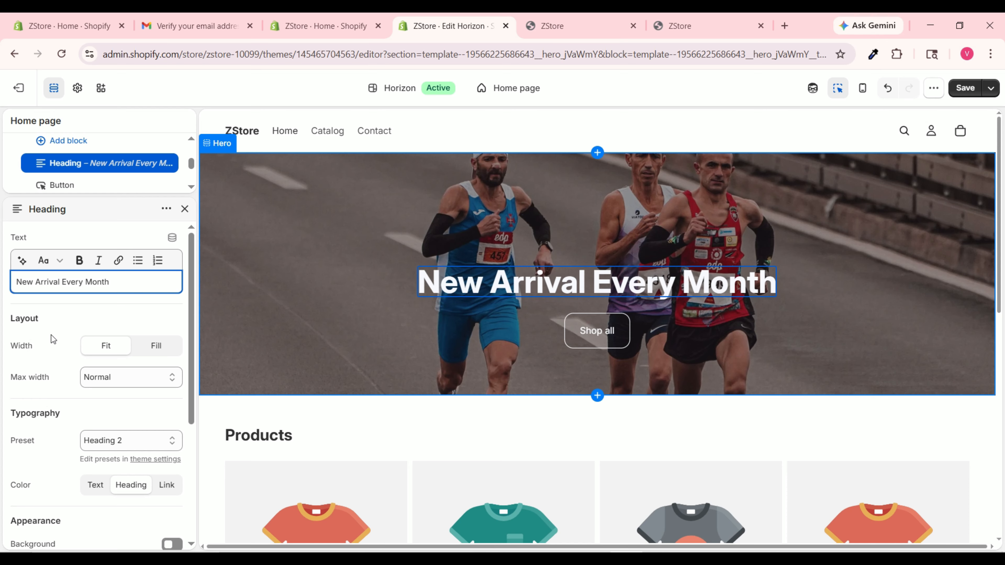
Set the hero heading's width to Fill, try the Narrow and None maximum widths, and return the maximum width to Normal.
{"action": "left_click", "coordinate": [161, 353]}
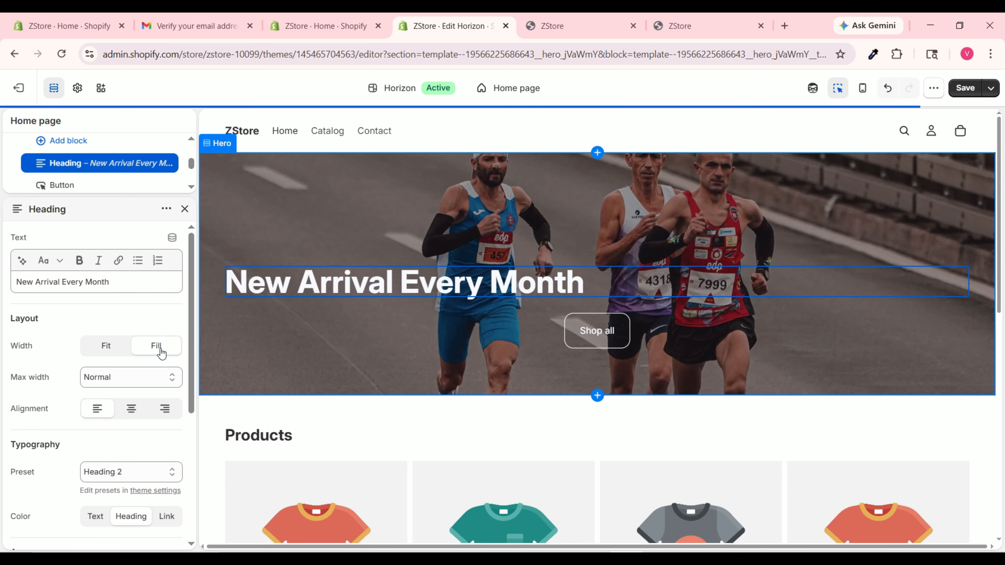
{"action": "left_click", "coordinate": [125, 380]}
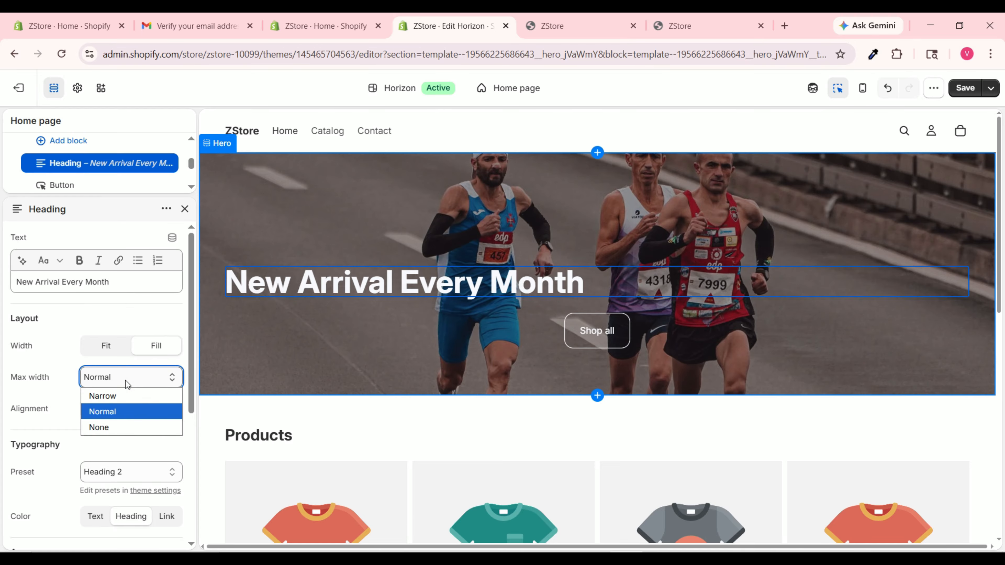
{"action": "left_click", "coordinate": [126, 396]}
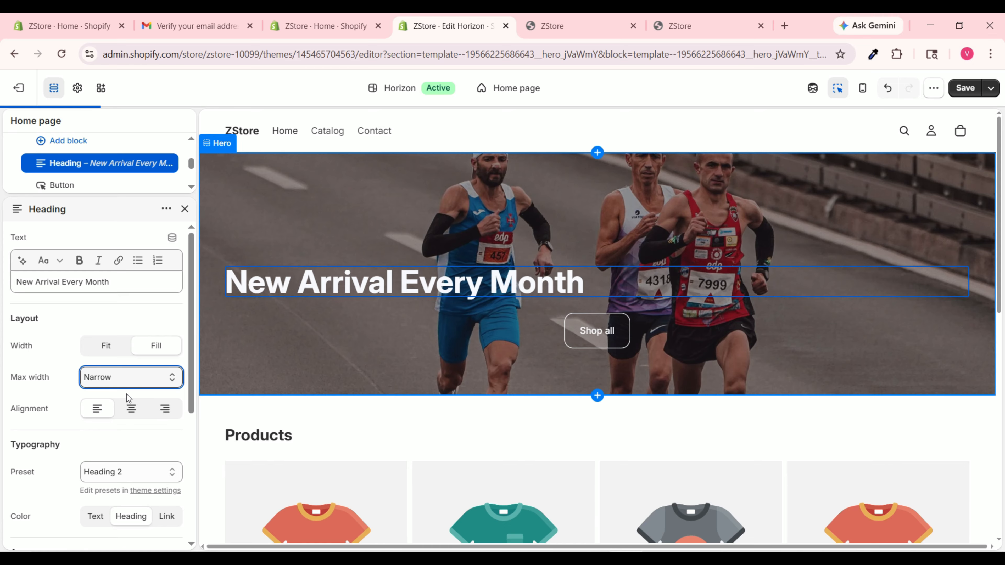
{"action": "left_click", "coordinate": [129, 379]}
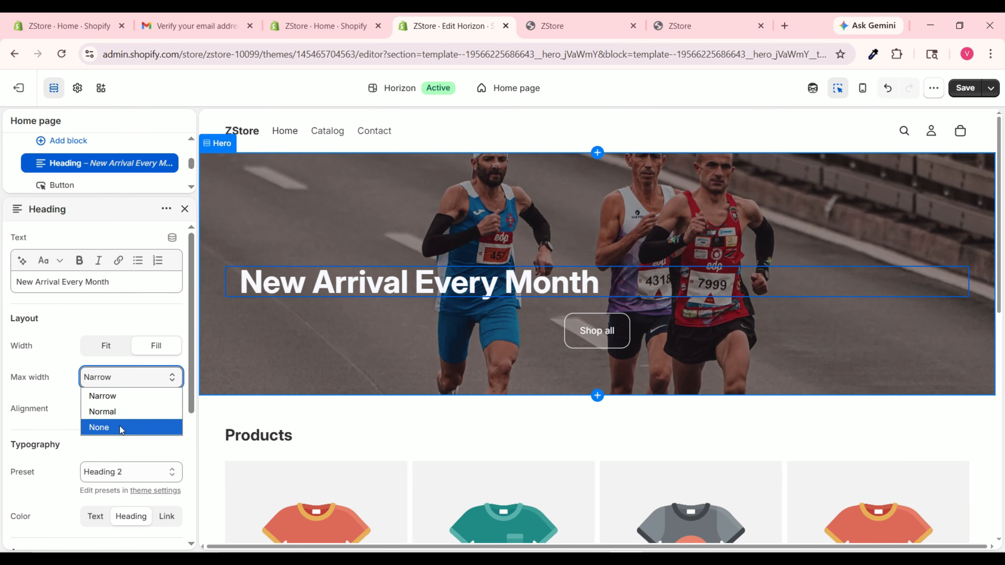
{"action": "left_click", "coordinate": [120, 427]}
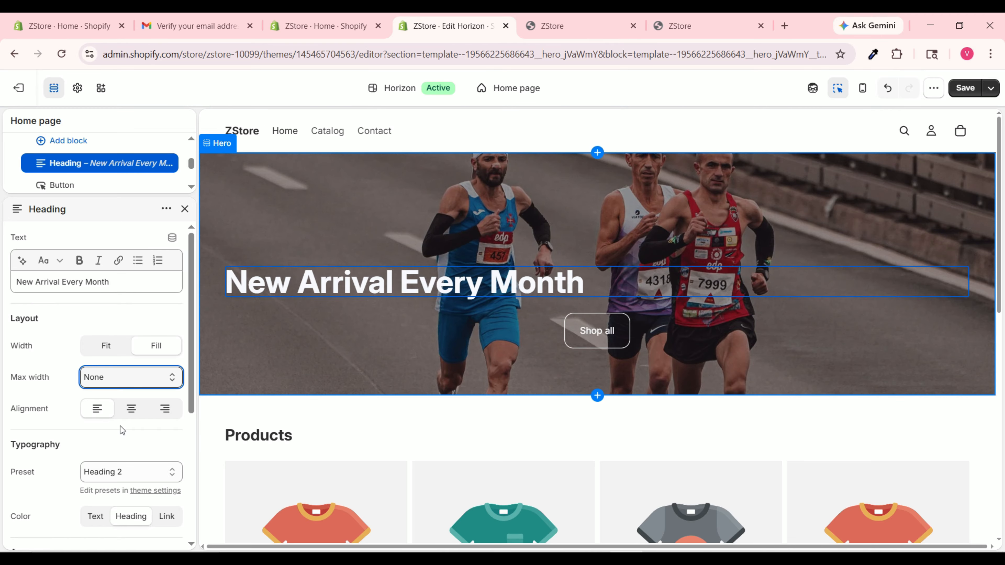
{"action": "left_click", "coordinate": [122, 377]}
{"action": "left_click", "coordinate": [114, 412]}
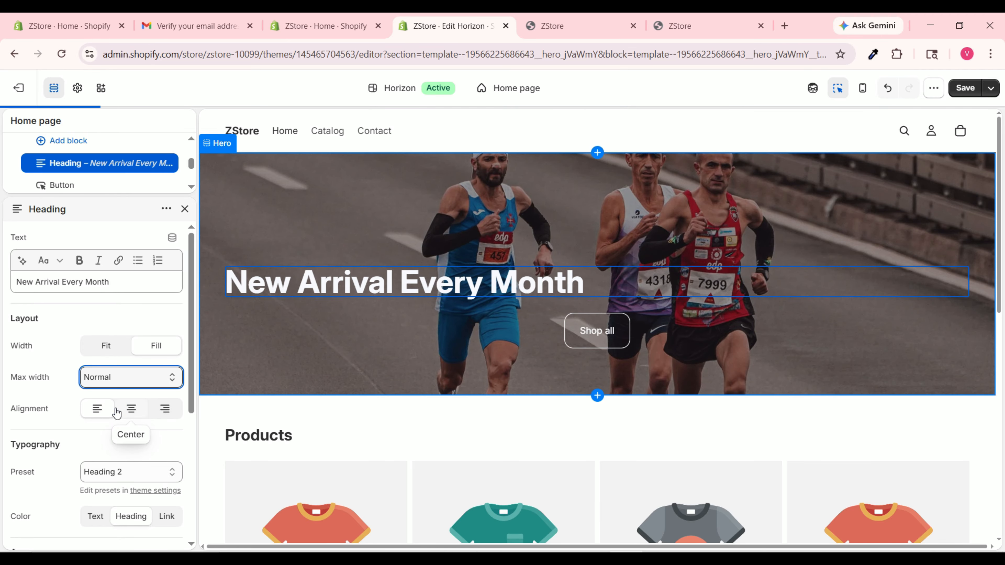
Compare the heading's Fit width with Fill width in center, right and left alignment, and finish on Fit width.
{"action": "left_click", "coordinate": [105, 346]}
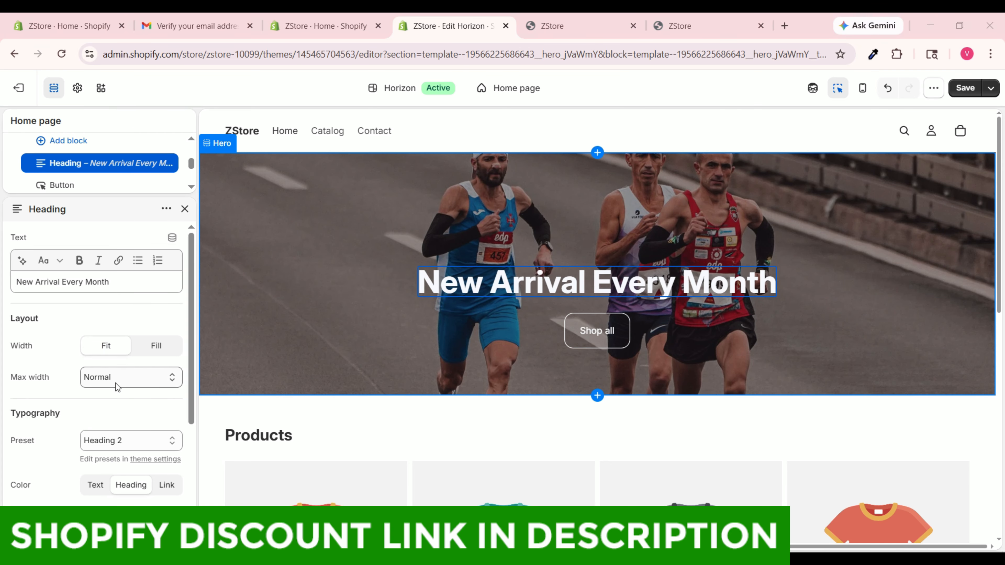
{"action": "left_click", "coordinate": [159, 347]}
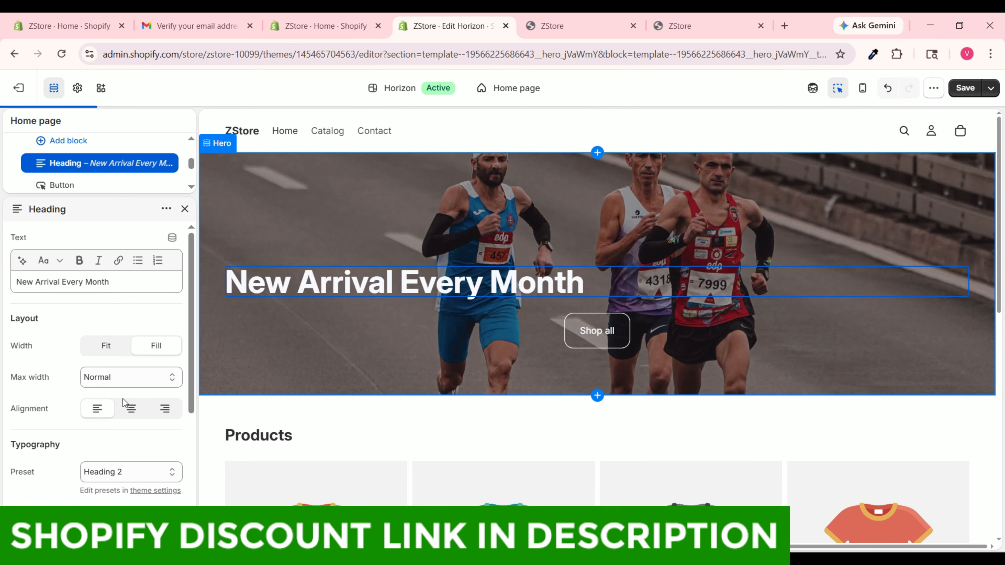
{"action": "left_click", "coordinate": [131, 410]}
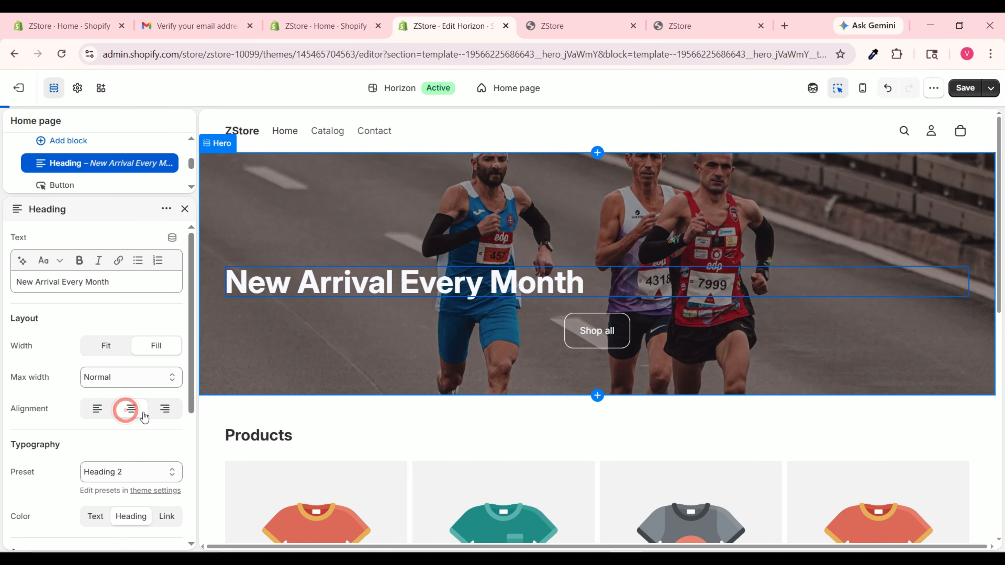
{"action": "left_click", "coordinate": [166, 414]}
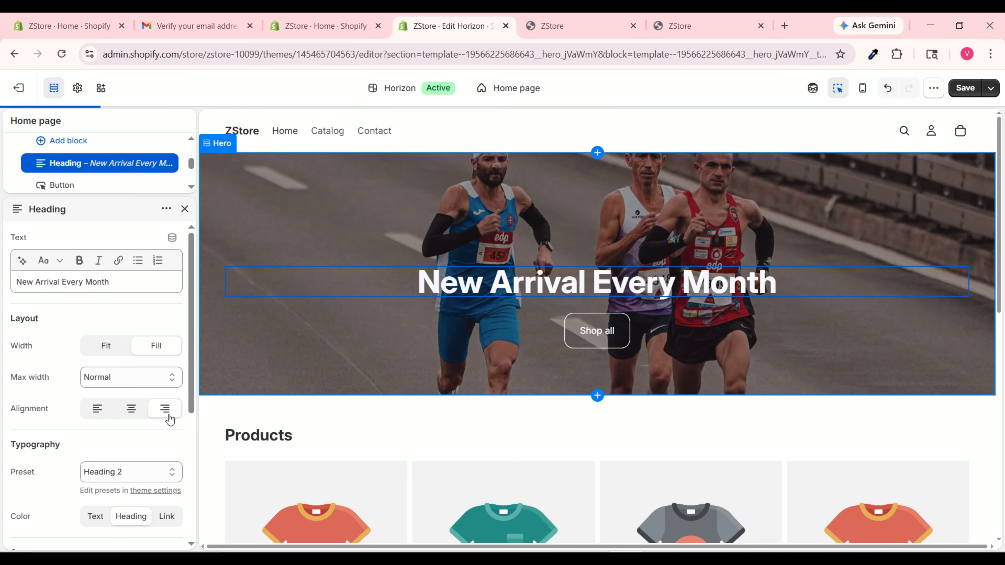
{"action": "left_click", "coordinate": [97, 409]}
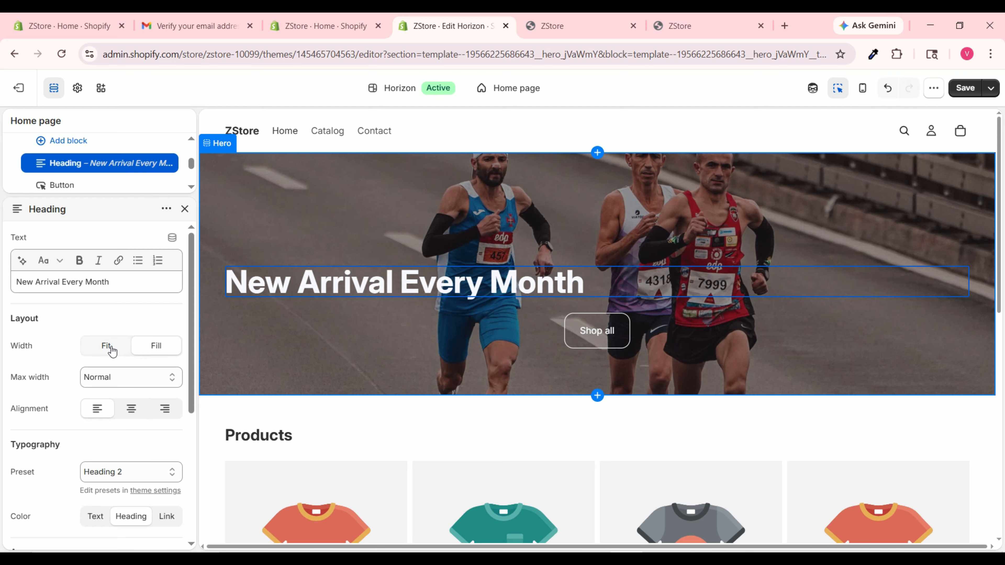
{"action": "left_click", "coordinate": [112, 351]}
Go to the theme settings for the typography presets and set the Body font to SF Mono.
{"action": "scroll", "coordinate": [118, 396], "scroll_direction": "down", "scroll_amount": 3}
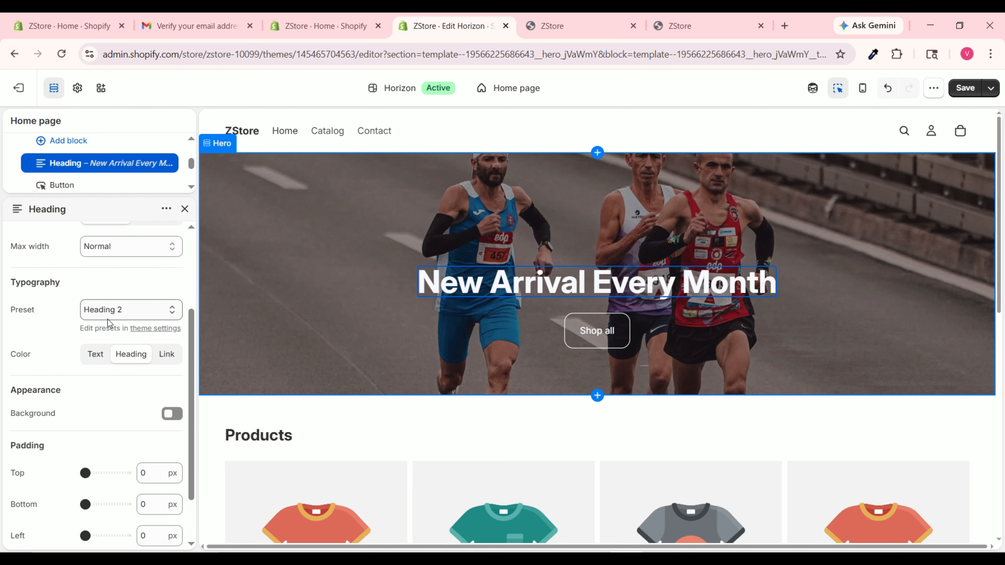
{"action": "left_click", "coordinate": [156, 329]}
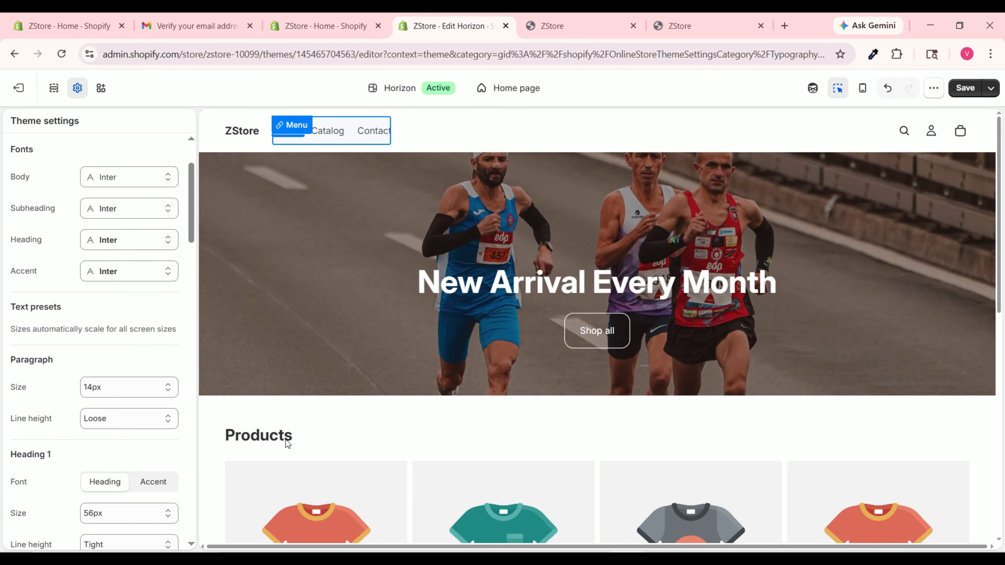
{"action": "scroll", "coordinate": [317, 432], "scroll_direction": "down", "scroll_amount": 10}
{"action": "scroll", "coordinate": [271, 343], "scroll_direction": "up", "scroll_amount": 10}
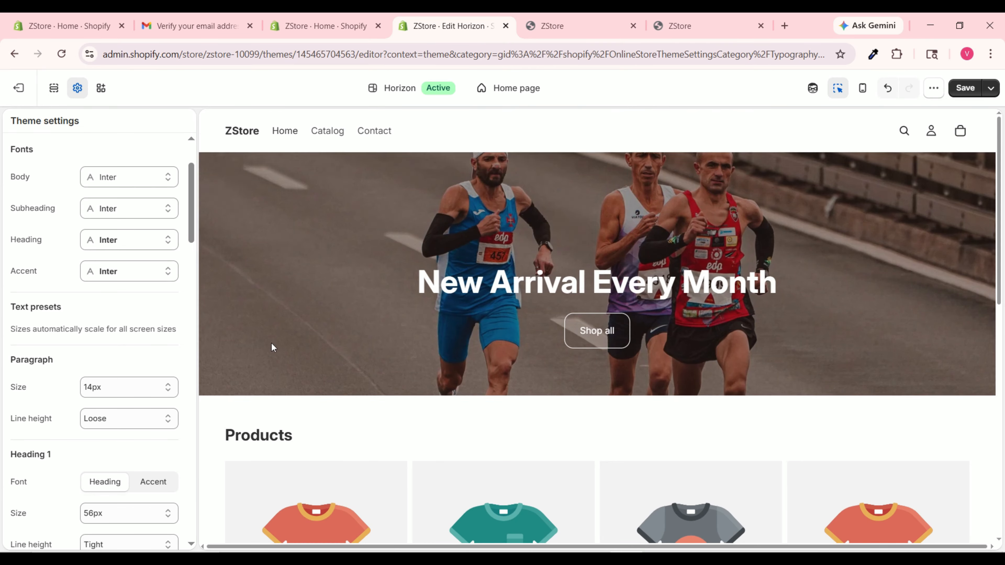
{"action": "left_click", "coordinate": [136, 179]}
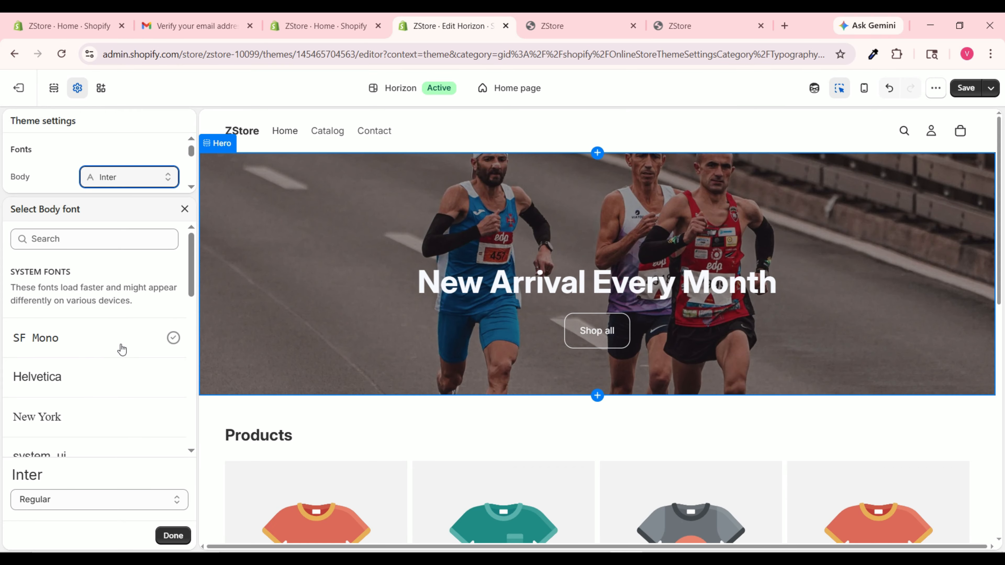
{"action": "left_click", "coordinate": [112, 342]}
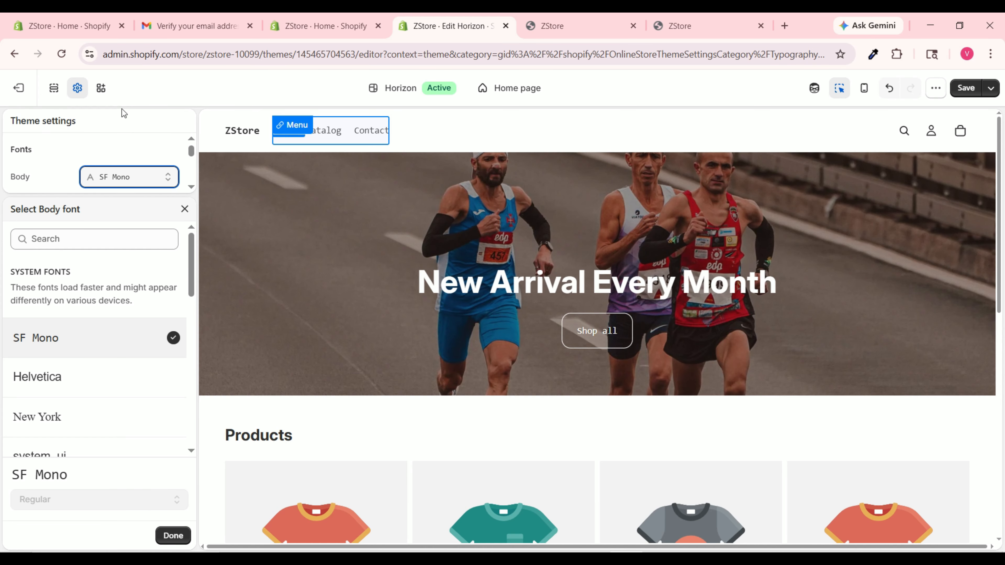
{"action": "left_click", "coordinate": [184, 209]}
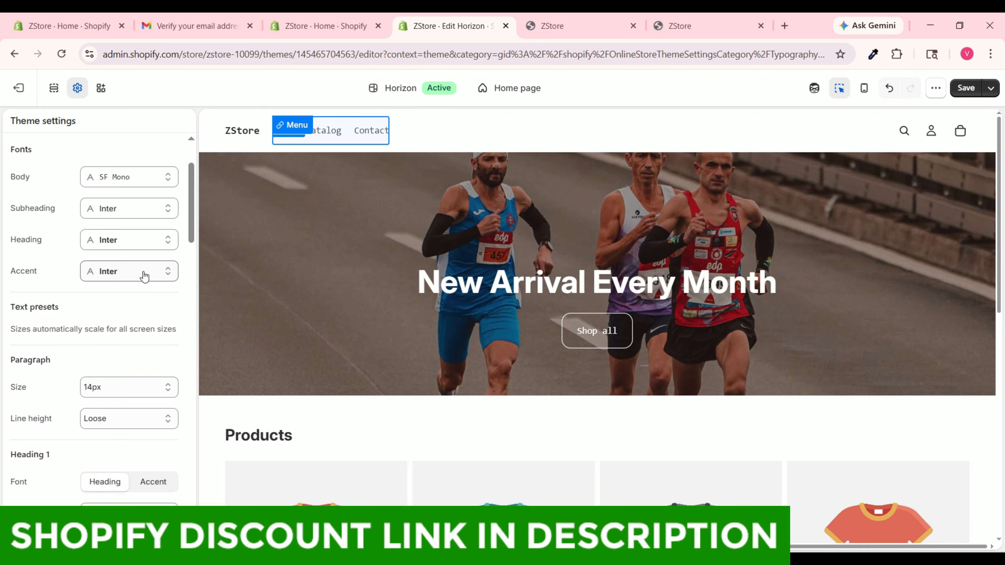
Search the heading fonts for "bay" and set the theme's Heading font to Bayon.
{"action": "left_click", "coordinate": [134, 243]}
{"action": "left_click", "coordinate": [99, 240]}
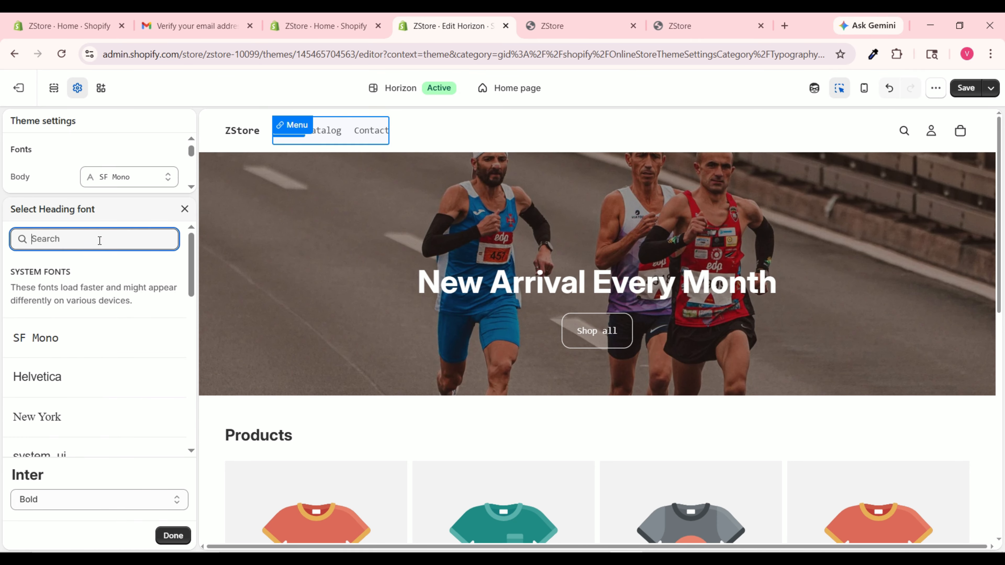
{"action": "type", "text": "bay"}
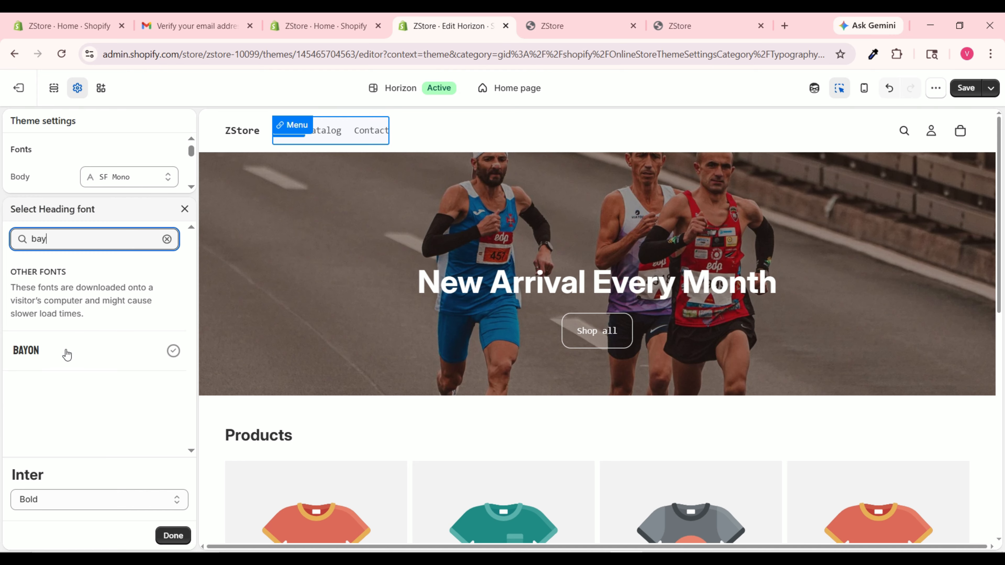
{"action": "left_click", "coordinate": [48, 353]}
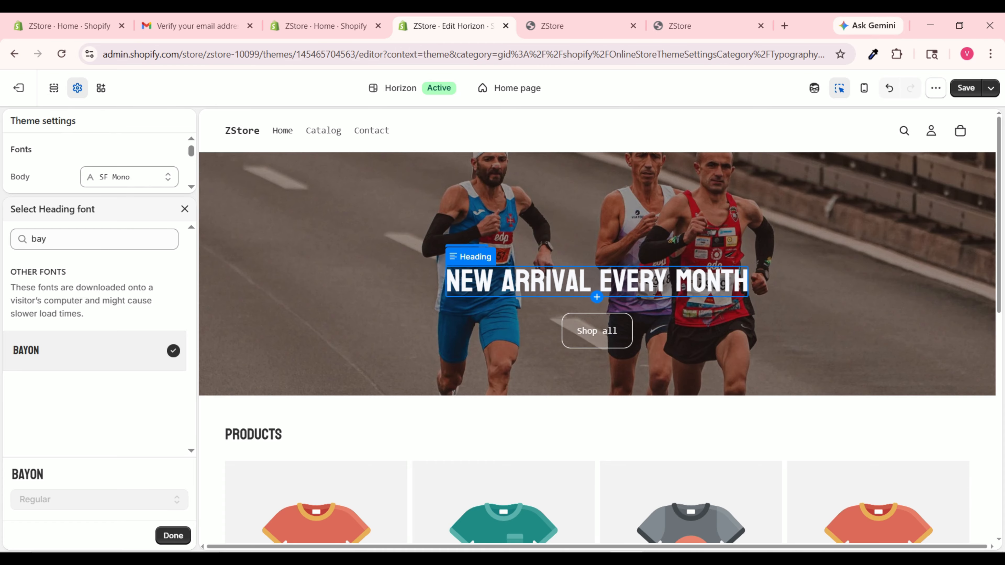
Correct the hero heading text to "New Arrivals Every Month".
{"action": "left_click", "coordinate": [558, 281]}
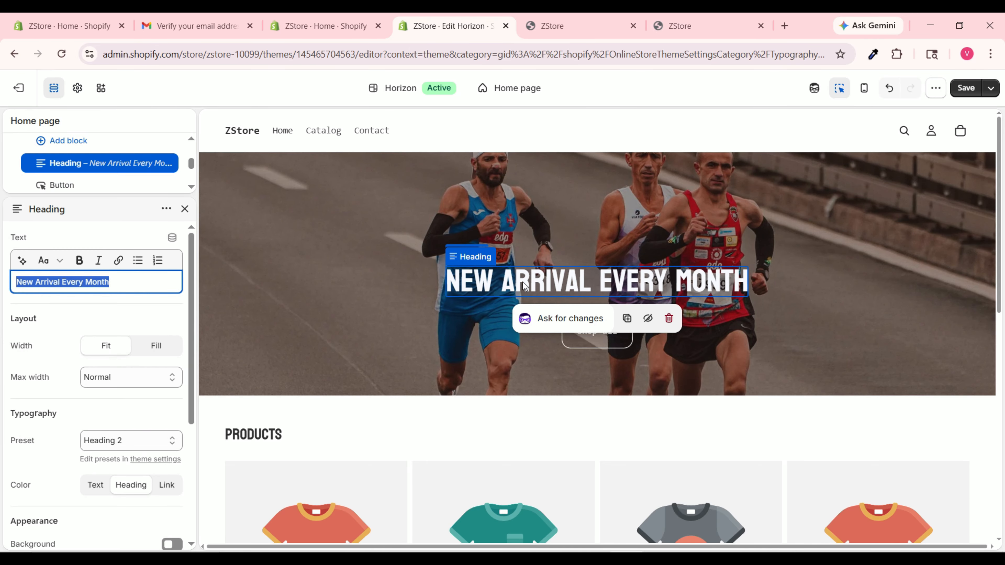
{"action": "left_click", "coordinate": [62, 284]}
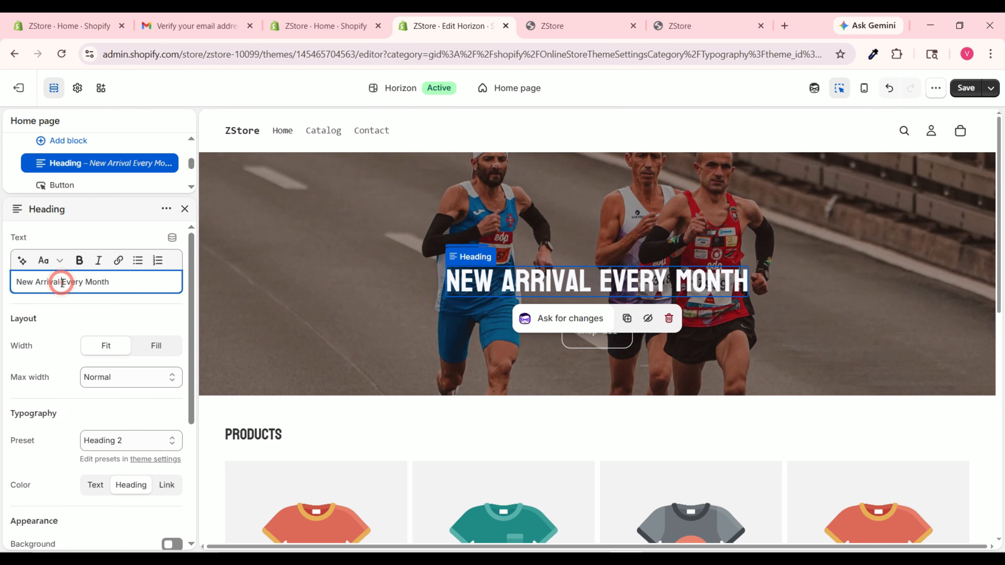
{"action": "type", "text": "s"}
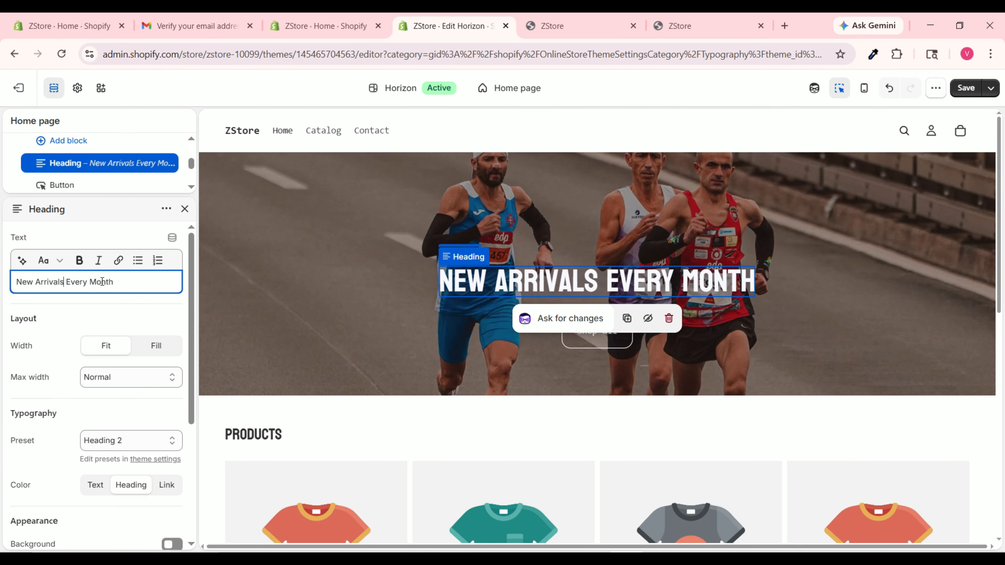
Go to the theme settings' text presets and set the Heading 1 size to 88px.
{"action": "left_click", "coordinate": [144, 458]}
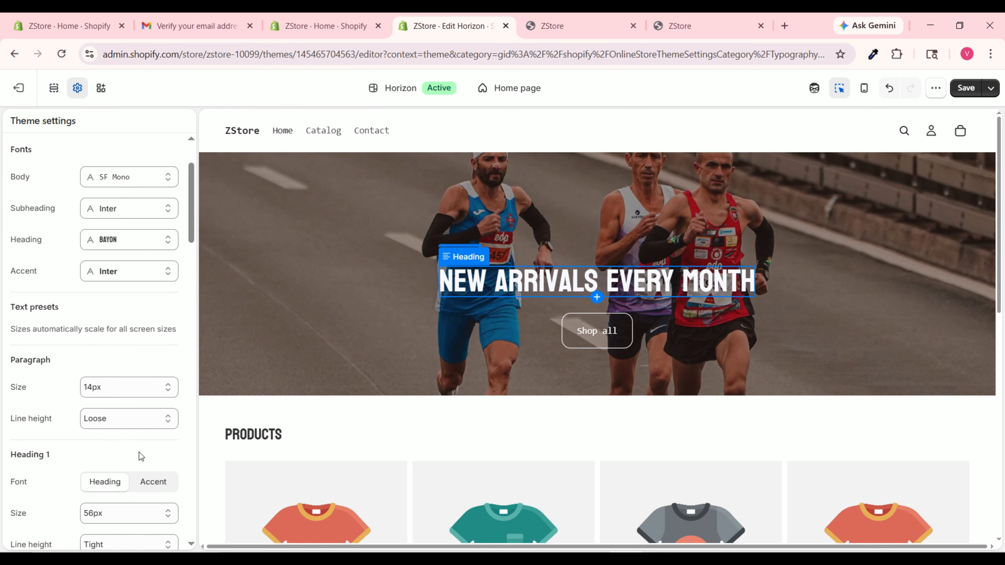
{"action": "scroll", "coordinate": [115, 336], "scroll_direction": "down", "scroll_amount": 2}
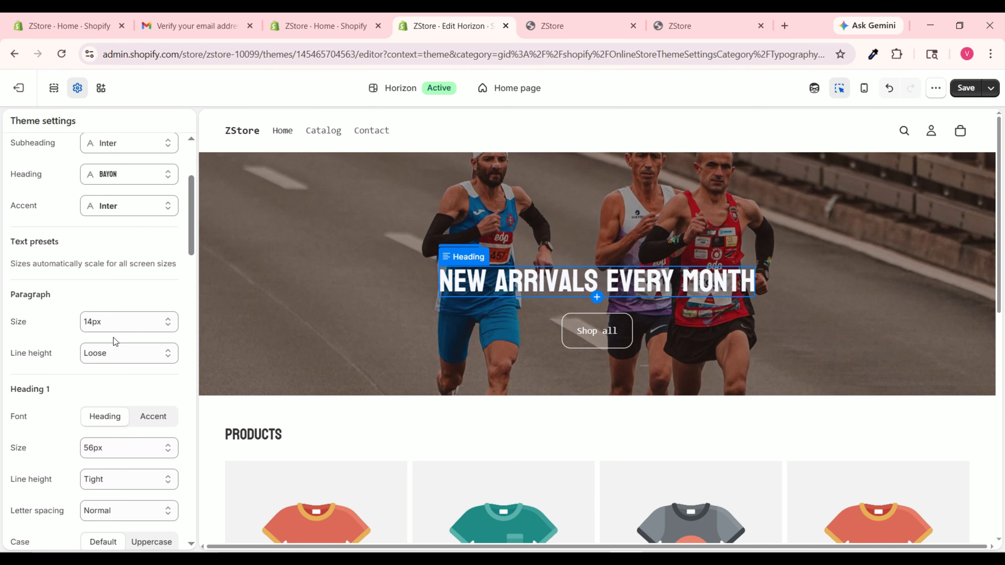
{"action": "scroll", "coordinate": [54, 336], "scroll_direction": "down", "scroll_amount": 4}
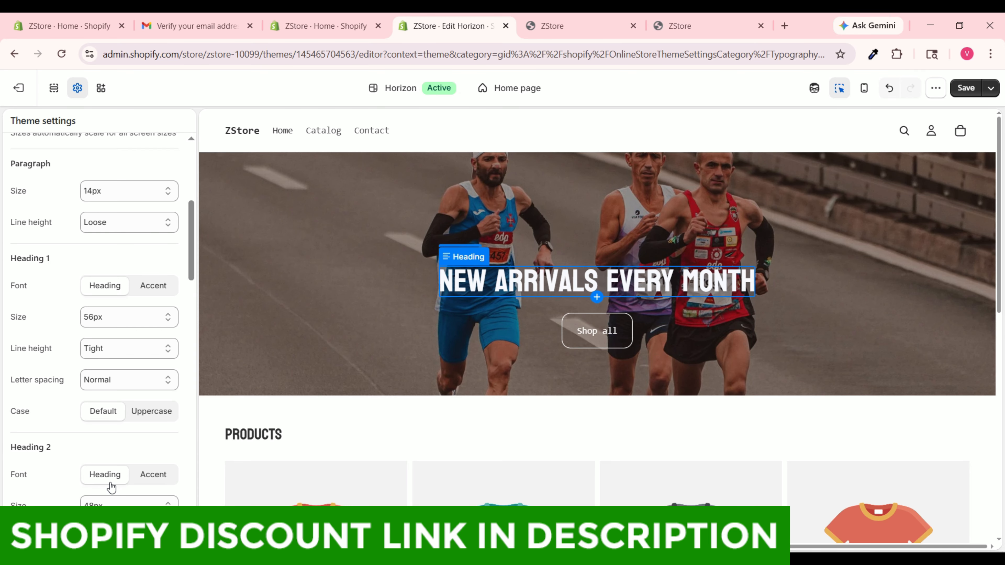
{"action": "scroll", "coordinate": [111, 487], "scroll_direction": "down", "scroll_amount": 5}
{"action": "scroll", "coordinate": [112, 393], "scroll_direction": "up", "scroll_amount": 10}
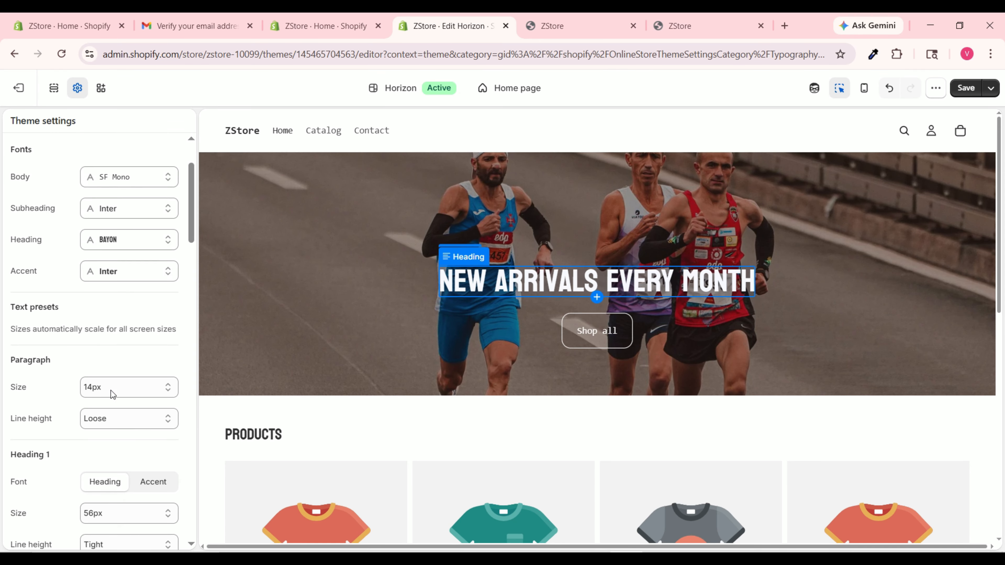
{"action": "scroll", "coordinate": [112, 394], "scroll_direction": "up", "scroll_amount": 3}
{"action": "scroll", "coordinate": [106, 295], "scroll_direction": "down", "scroll_amount": 8}
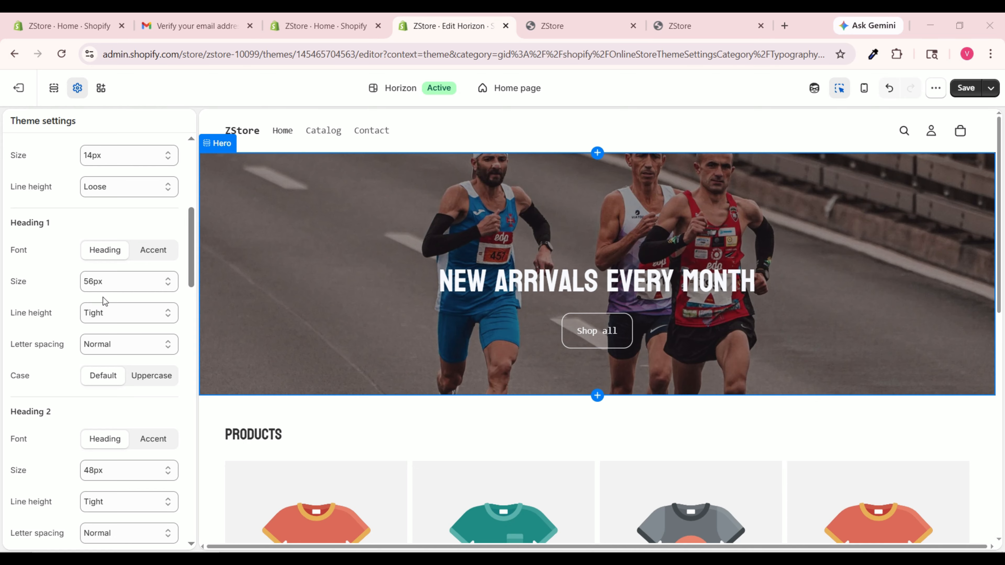
{"action": "left_click", "coordinate": [111, 283]}
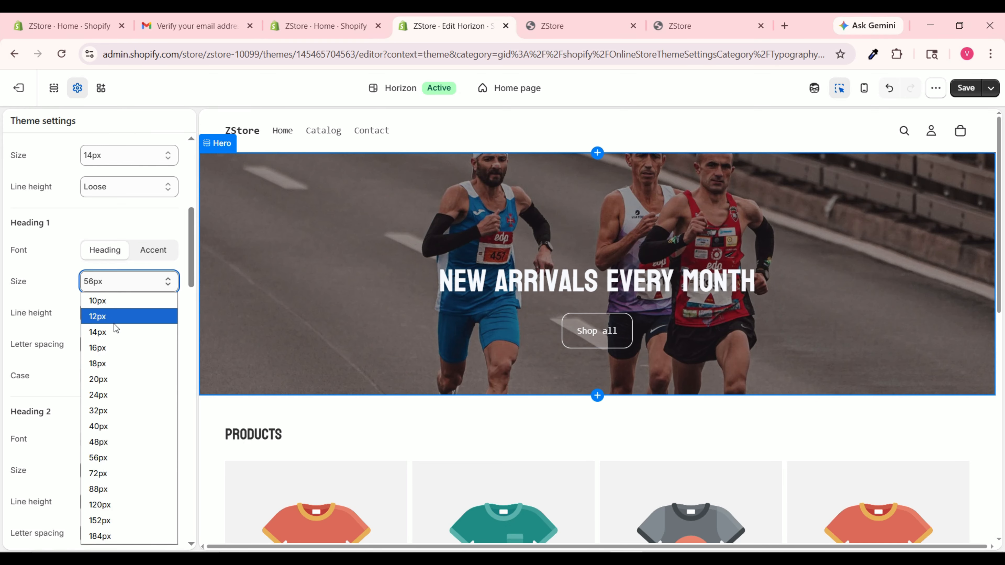
{"action": "left_click", "coordinate": [121, 490]}
Set the Heading 2 text preset's size to 72px.
{"action": "scroll", "coordinate": [103, 365], "scroll_direction": "down", "scroll_amount": 3}
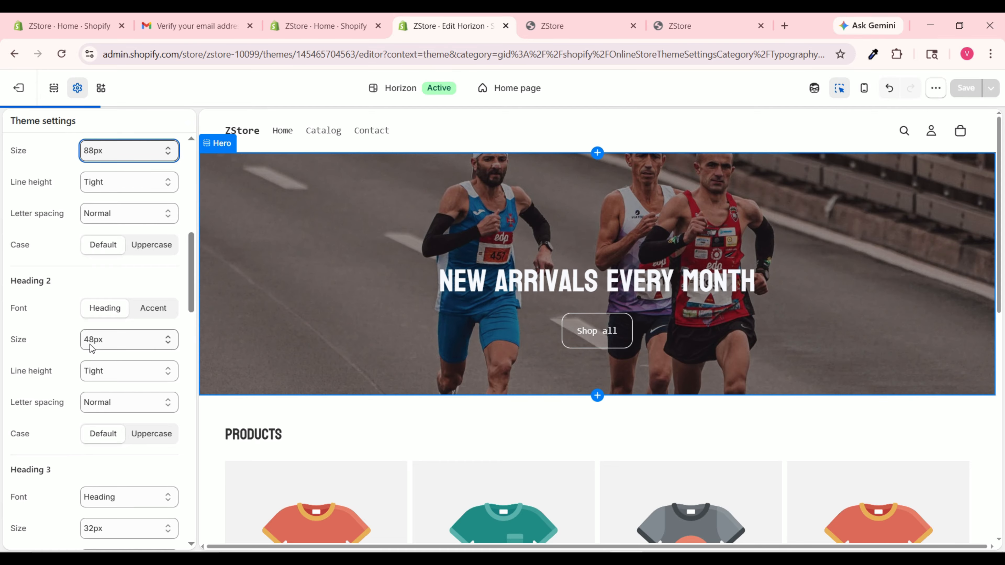
{"action": "left_click", "coordinate": [116, 342]}
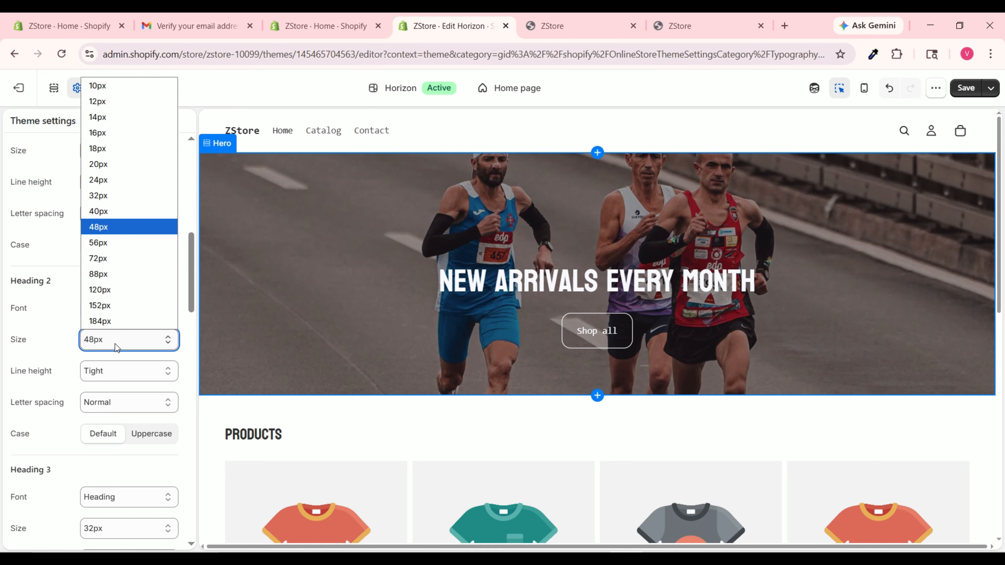
{"action": "left_click", "coordinate": [124, 258]}
{"action": "scroll", "coordinate": [96, 348], "scroll_direction": "down", "scroll_amount": 5}
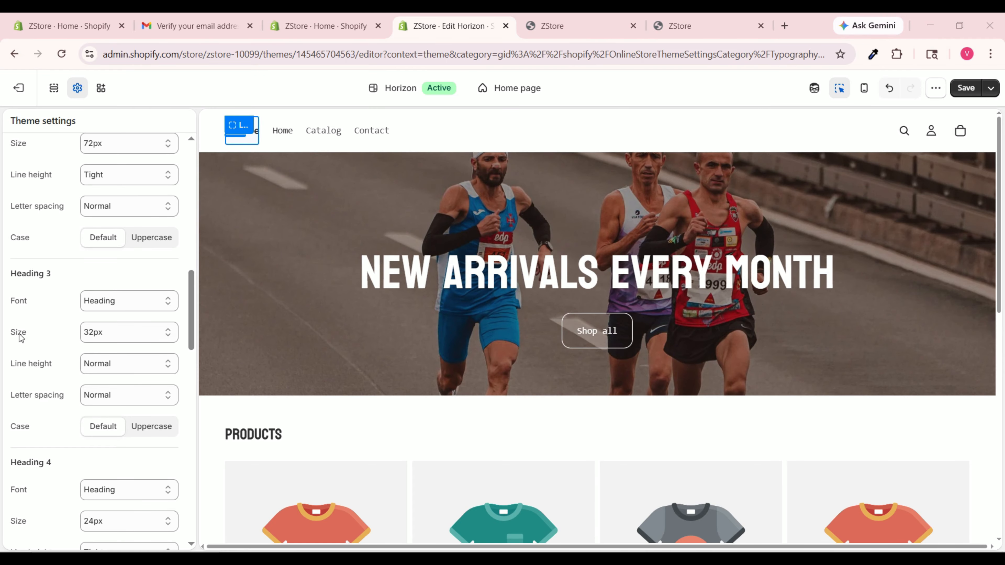
{"action": "left_click", "coordinate": [121, 332]}
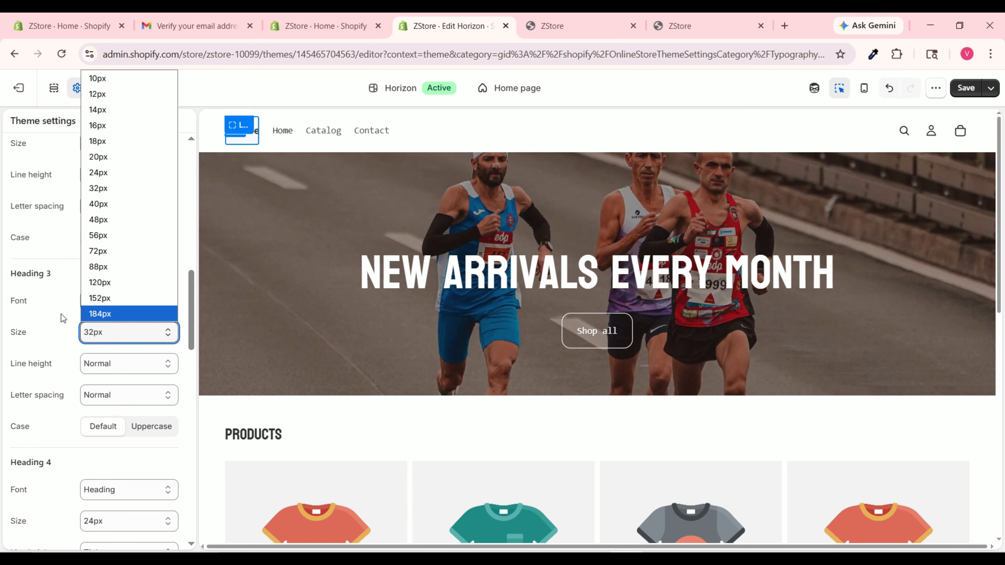
{"action": "scroll", "coordinate": [63, 293], "scroll_direction": "down", "scroll_amount": 12}
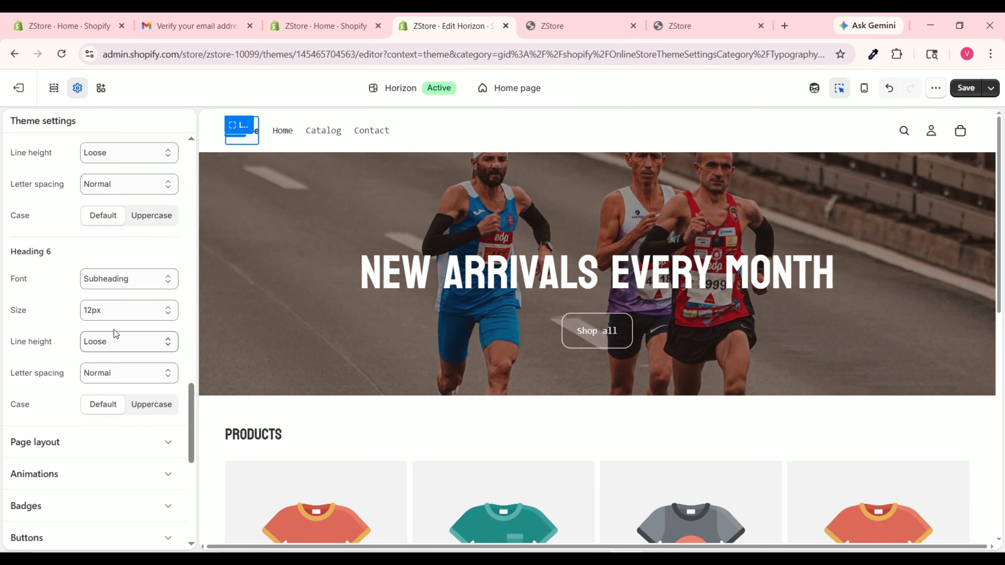
In the theme's color Scheme 2, set the Headings color to #FFFFFF and the Text color to #FFFFFFCF.
{"action": "scroll", "coordinate": [113, 323], "scroll_direction": "up", "scroll_amount": 20}
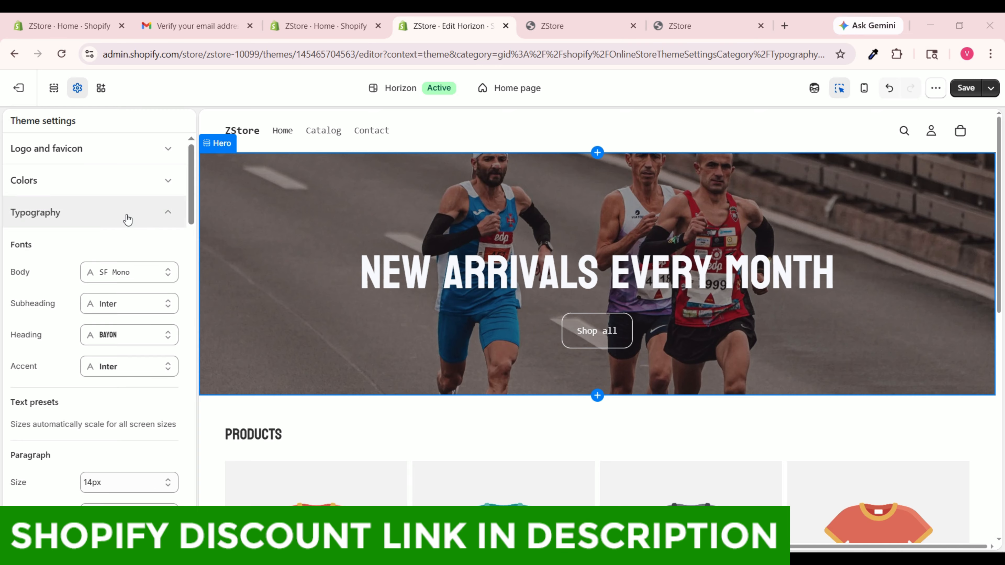
{"action": "left_click", "coordinate": [164, 184]}
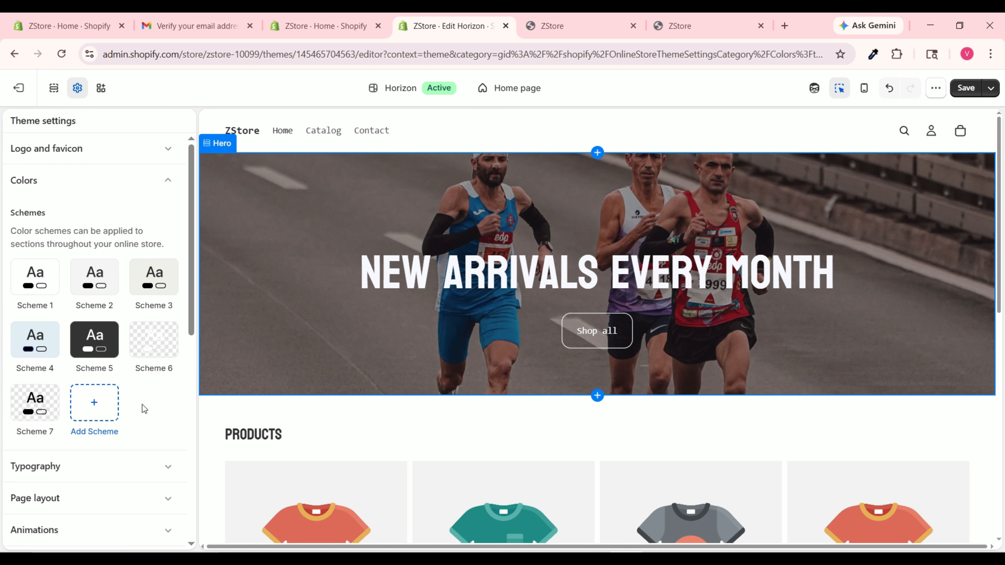
{"action": "left_click", "coordinate": [102, 289]}
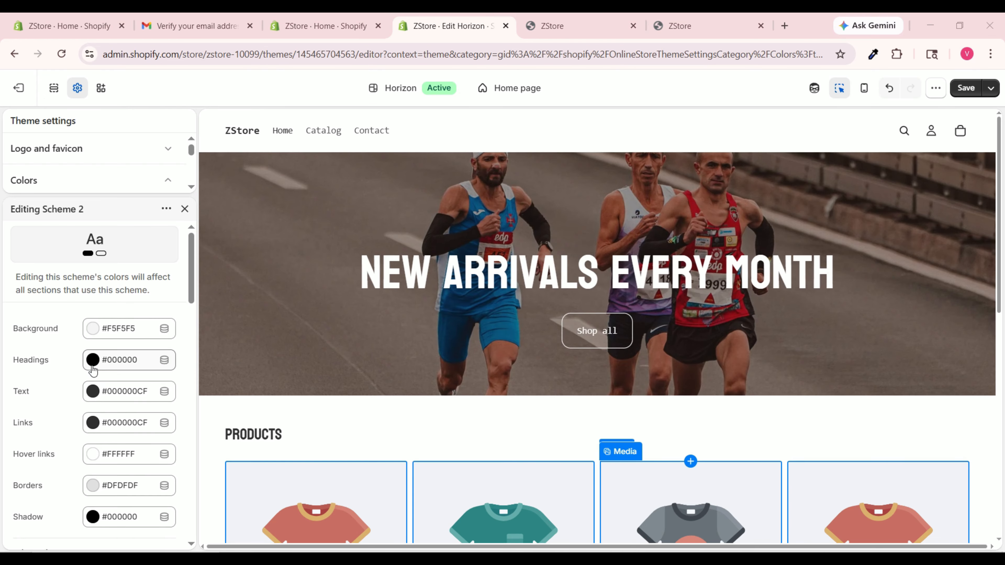
{"action": "left_click", "coordinate": [94, 363]}
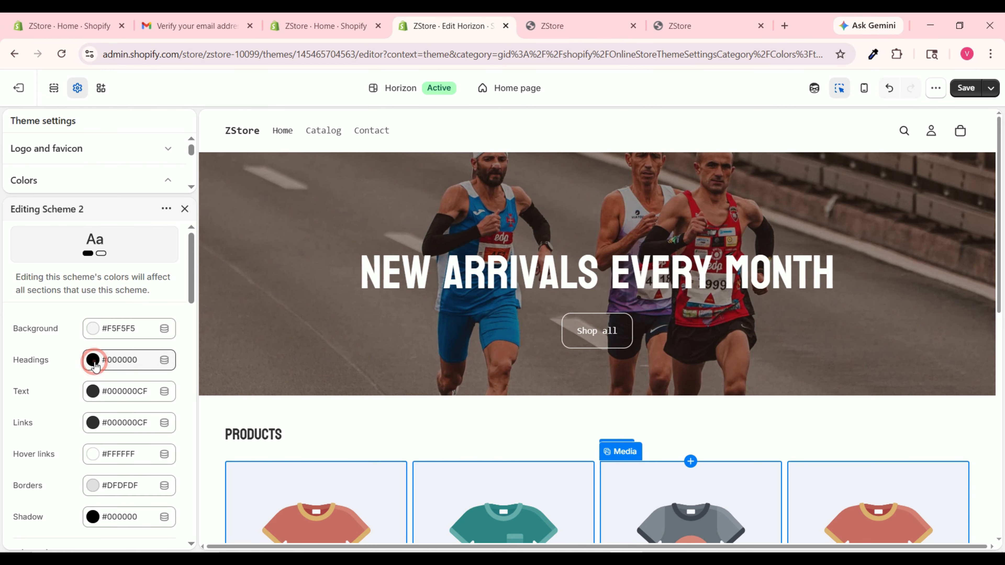
{"action": "type", "text": "FFFFFF"}
{"action": "left_click", "coordinate": [59, 124]}
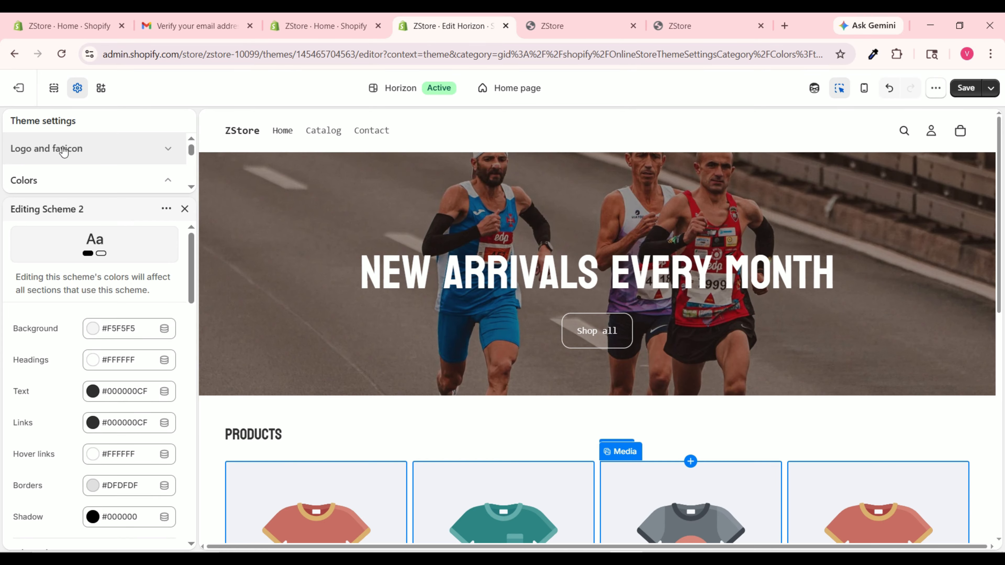
{"action": "left_click", "coordinate": [94, 392]}
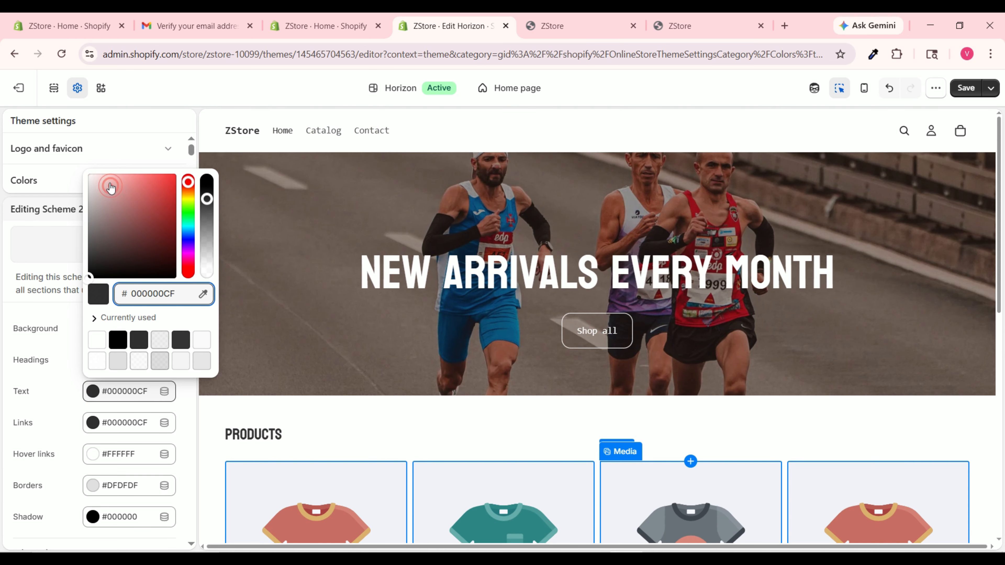
{"action": "type", "text": "FFFFFFCF"}
{"action": "left_click", "coordinate": [67, 154]}
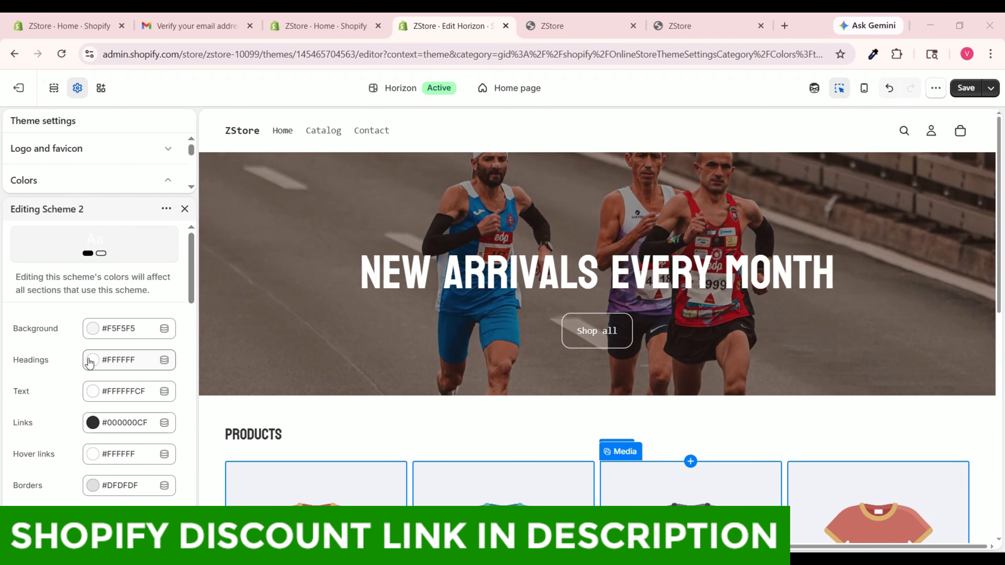
Give Scheme 2's primary button a #FFFFFF background with #000000 text and save the theme.
{"action": "scroll", "coordinate": [89, 363], "scroll_direction": "down", "scroll_amount": 3}
{"action": "scroll", "coordinate": [90, 363], "scroll_direction": "down", "scroll_amount": 3}
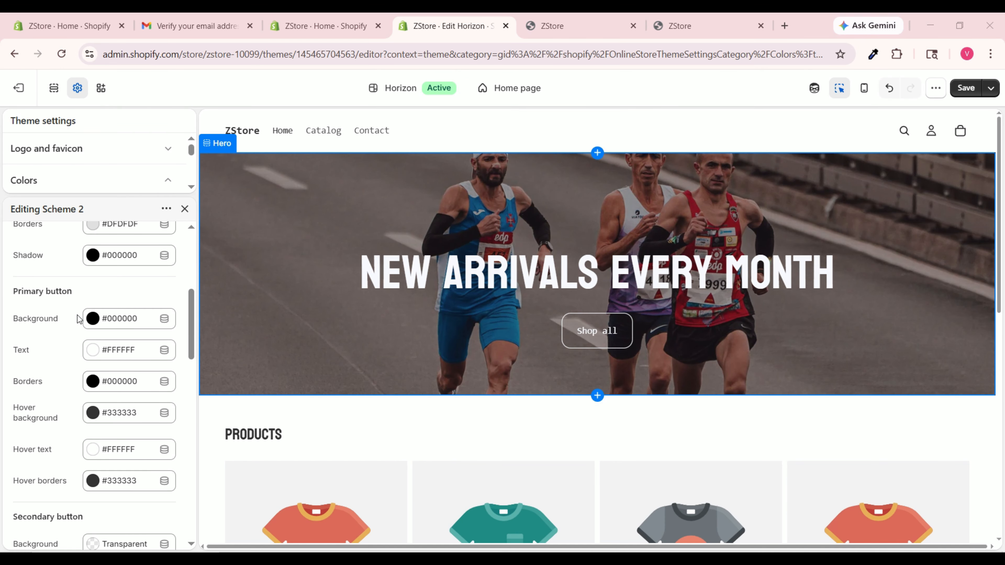
{"action": "left_click", "coordinate": [94, 319]}
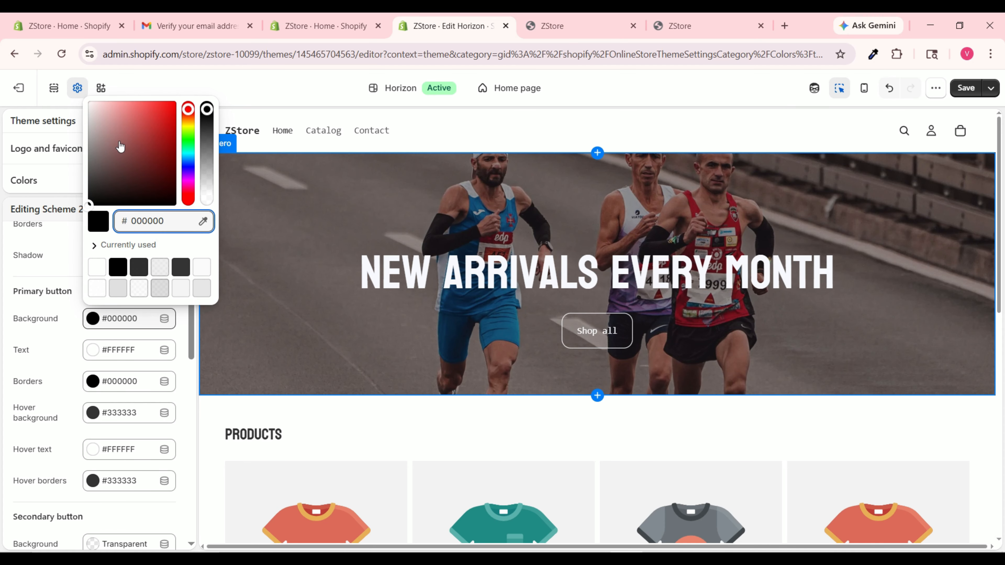
{"action": "left_click_drag", "start_coordinate": [120, 145], "coordinate": [54, 77]}
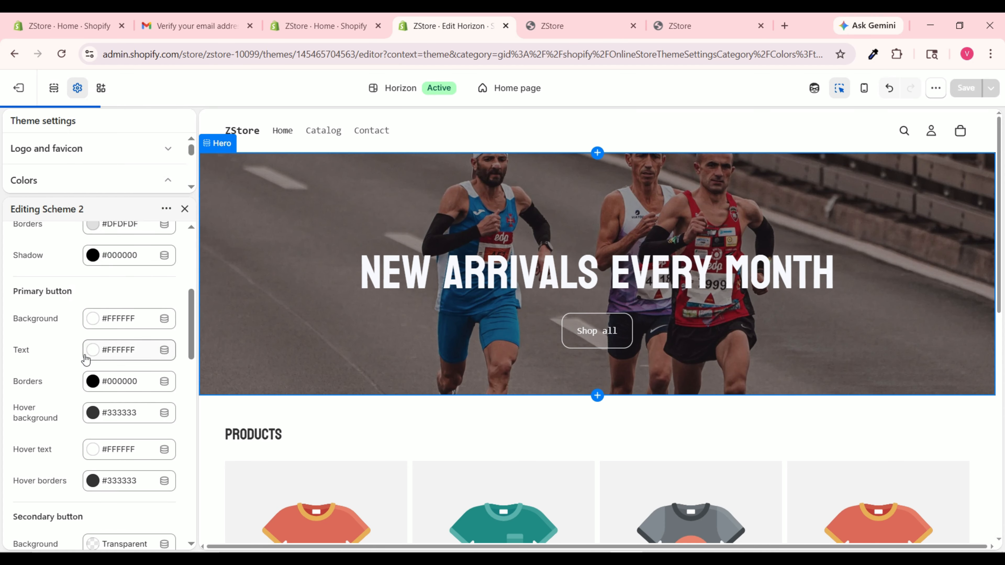
{"action": "left_click", "coordinate": [92, 358]}
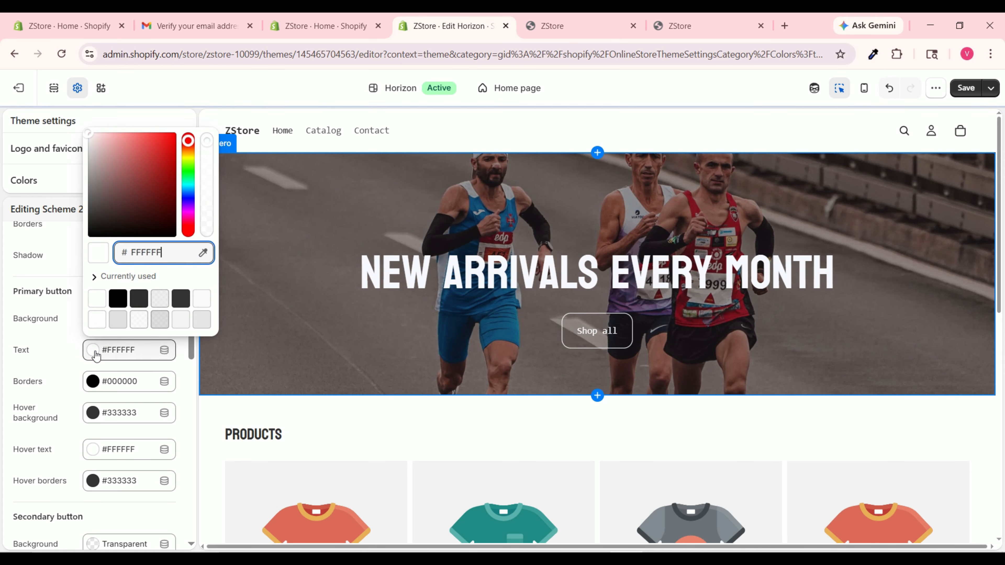
{"action": "left_click_drag", "start_coordinate": [152, 190], "coordinate": [74, 255]}
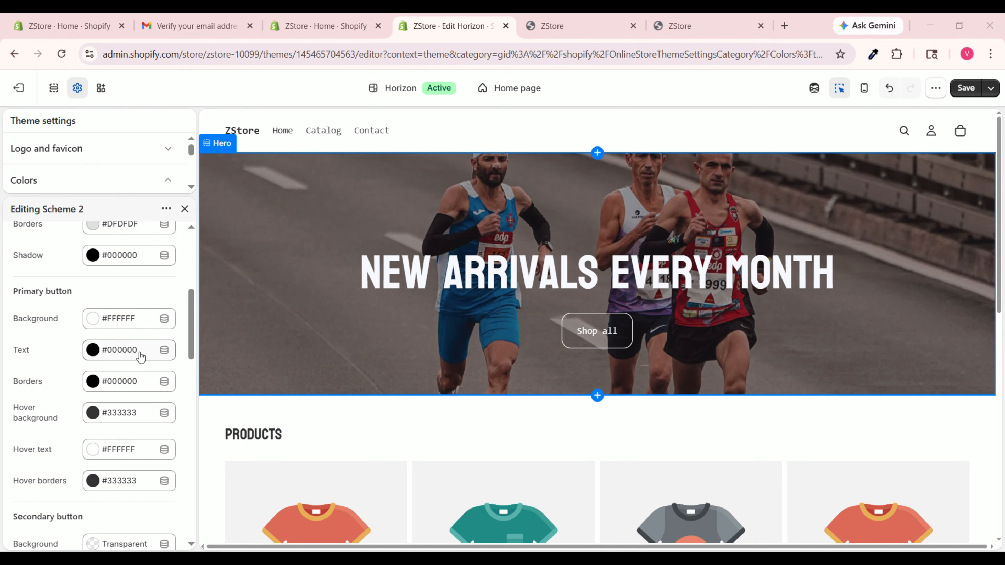
{"action": "left_click", "coordinate": [965, 89]}
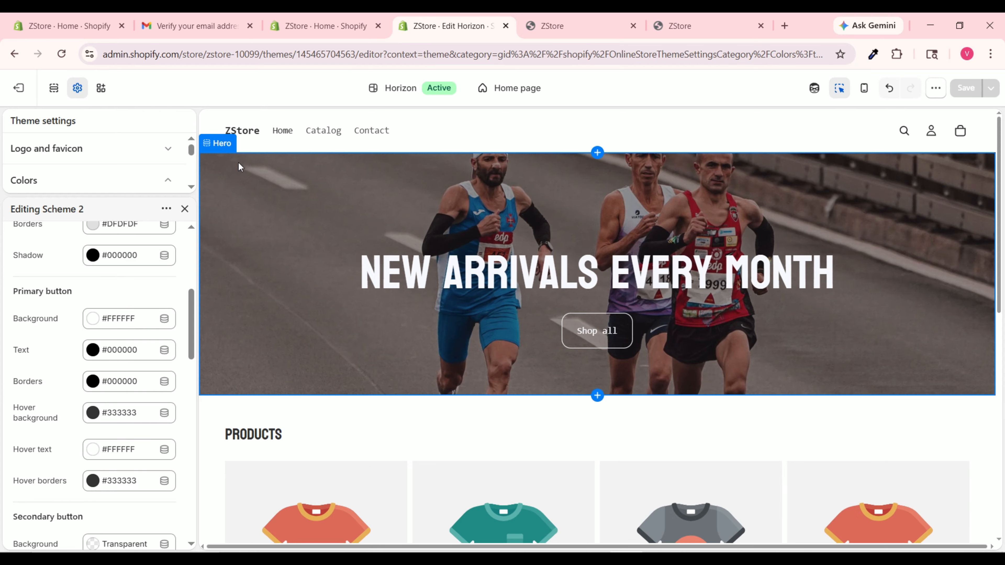
Change the Hero section's color scheme to Scheme 2.
{"action": "left_click", "coordinate": [225, 151]}
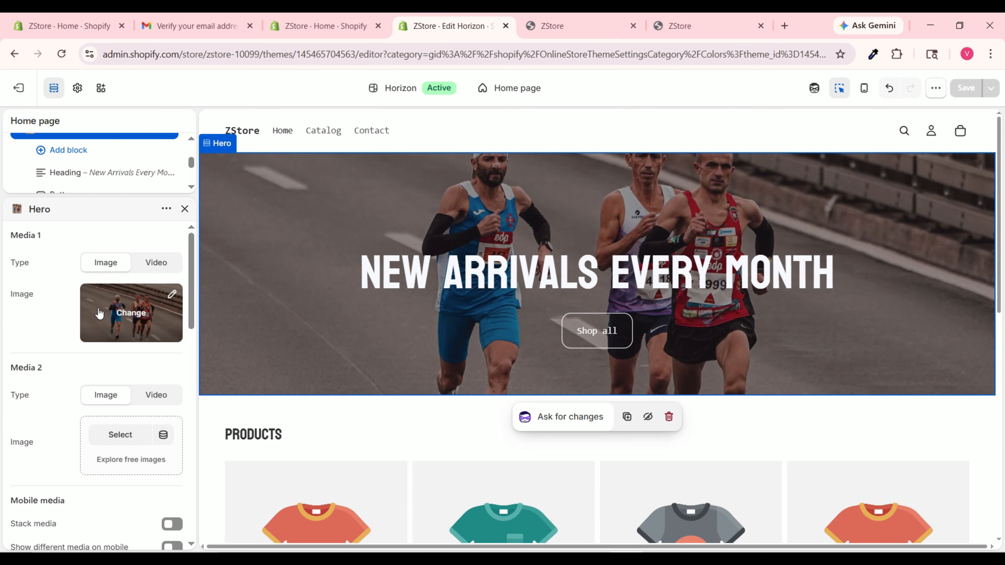
{"action": "scroll", "coordinate": [97, 338], "scroll_direction": "down", "scroll_amount": 10}
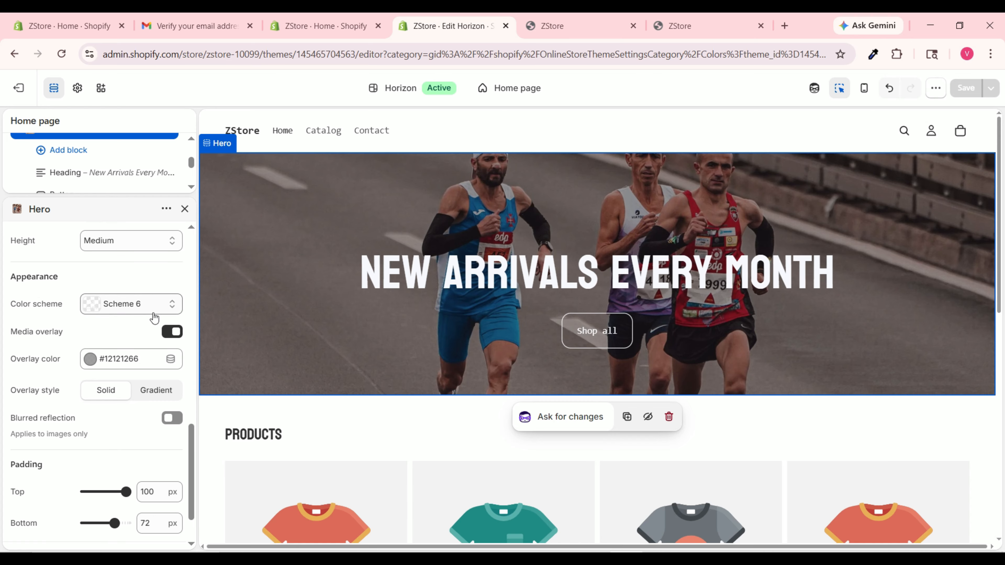
{"action": "left_click", "coordinate": [132, 308]}
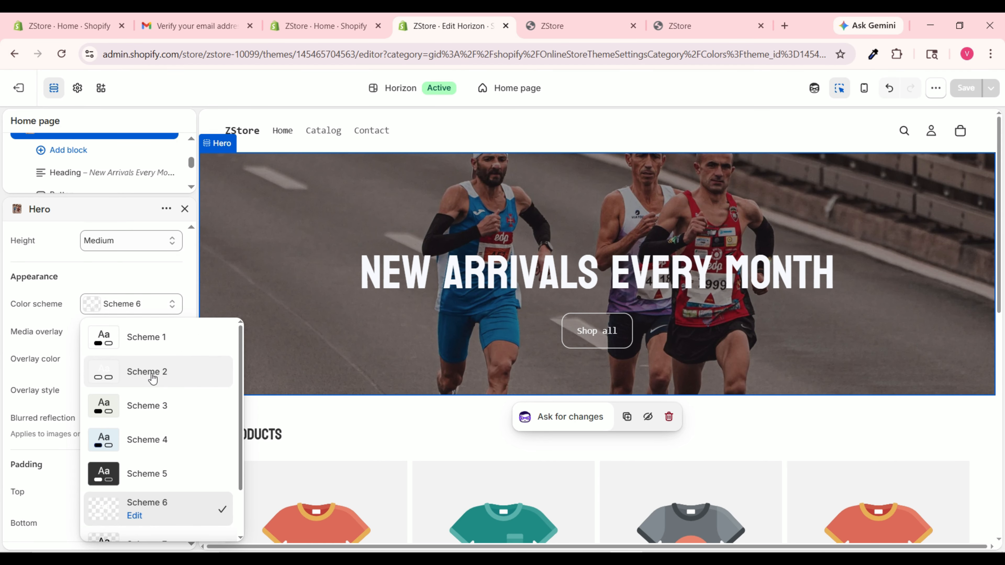
{"action": "left_click", "coordinate": [162, 374]}
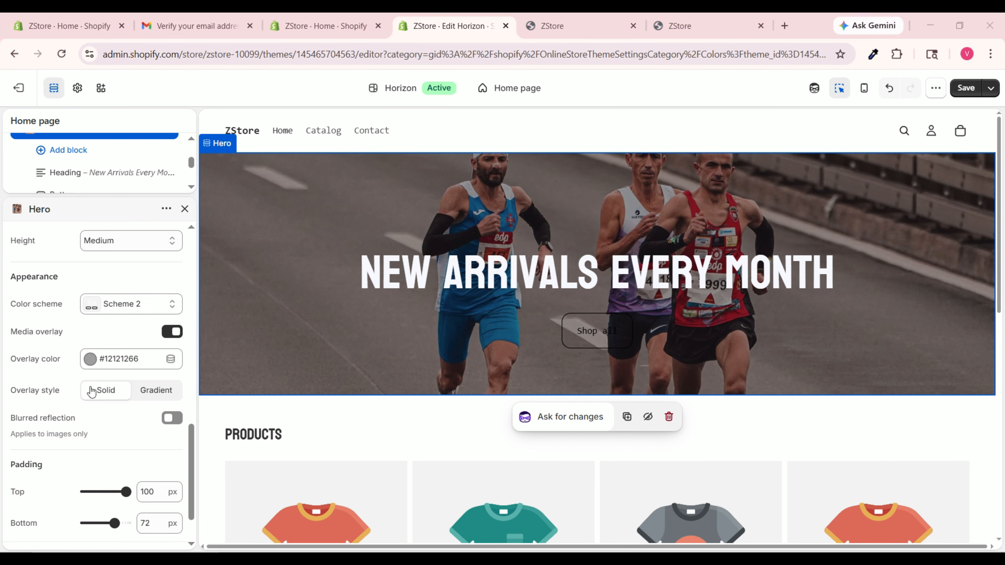
Darken the hero's media overlay by raising its opacity, making the overlay color #1212129D.
{"action": "left_click", "coordinate": [90, 359]}
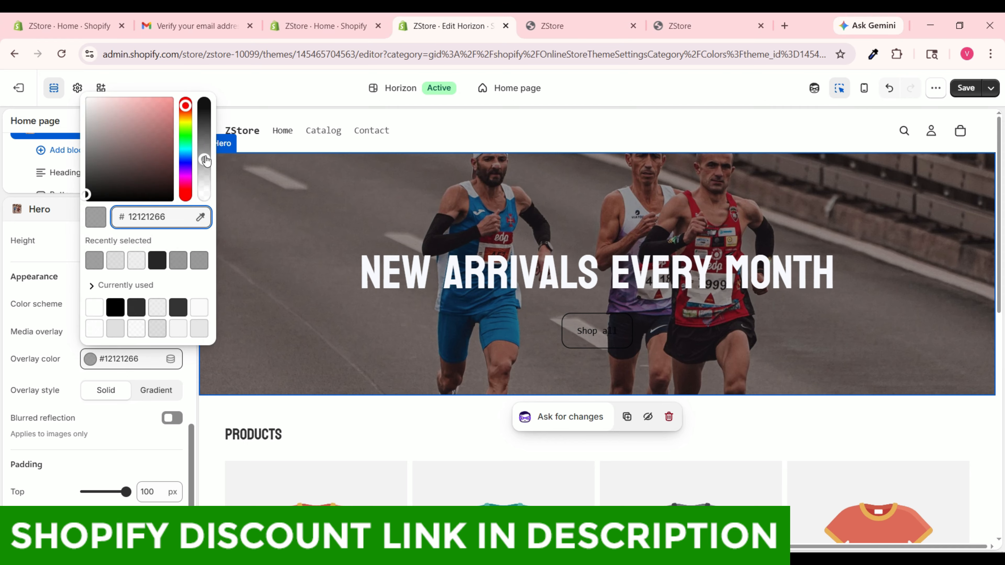
{"action": "mouse_move", "coordinate": [204, 162]}
{"action": "left_mouse_down"}
{"action": "mouse_move", "coordinate": [204, 134]}
{"action": "mouse_move", "coordinate": [205, 145]}
{"action": "left_mouse_up"}
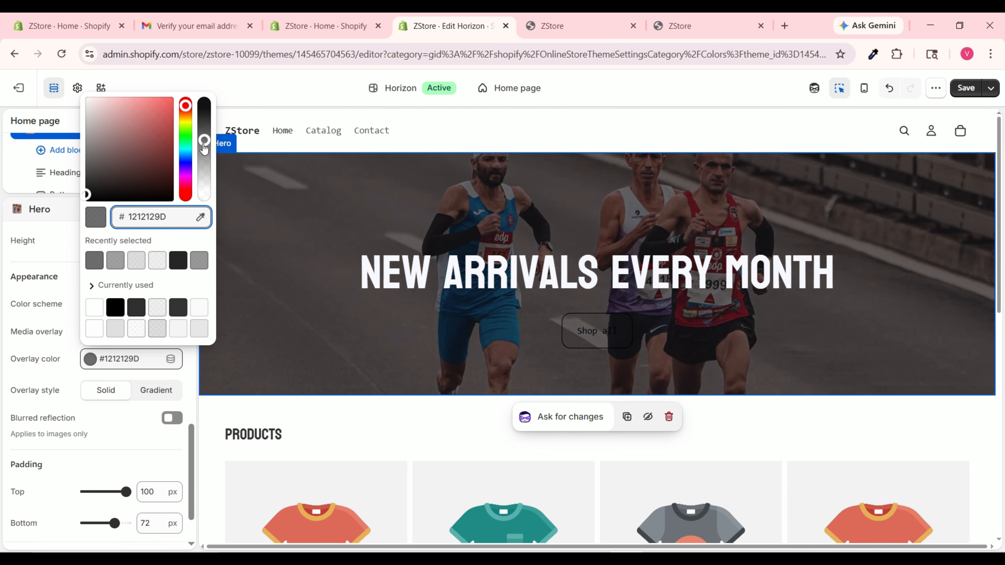
{"action": "left_click", "coordinate": [71, 360]}
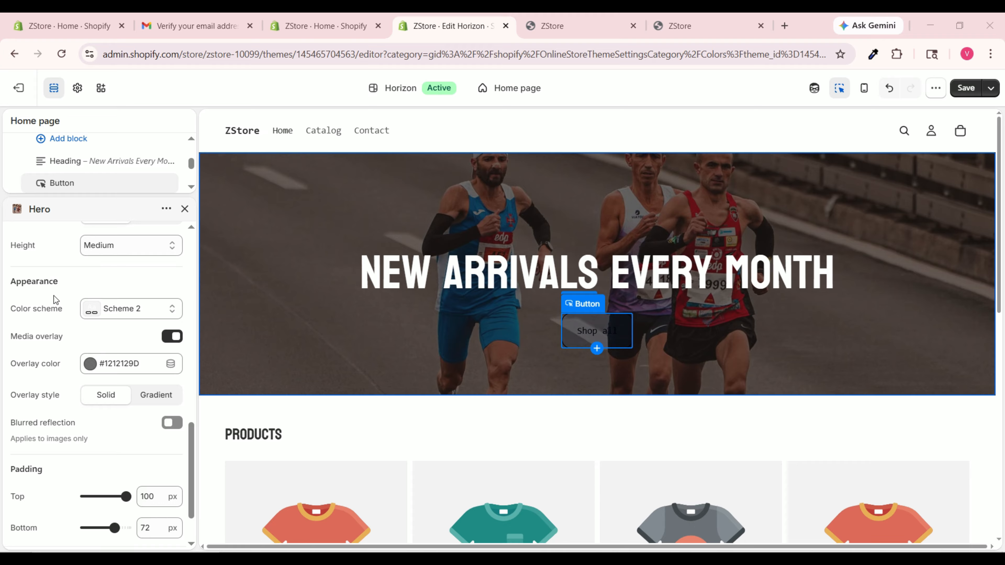
Set the Secondary button background in the Hero's color Scheme 2 to #FFFFFF and save the theme.
{"action": "left_click", "coordinate": [123, 313]}
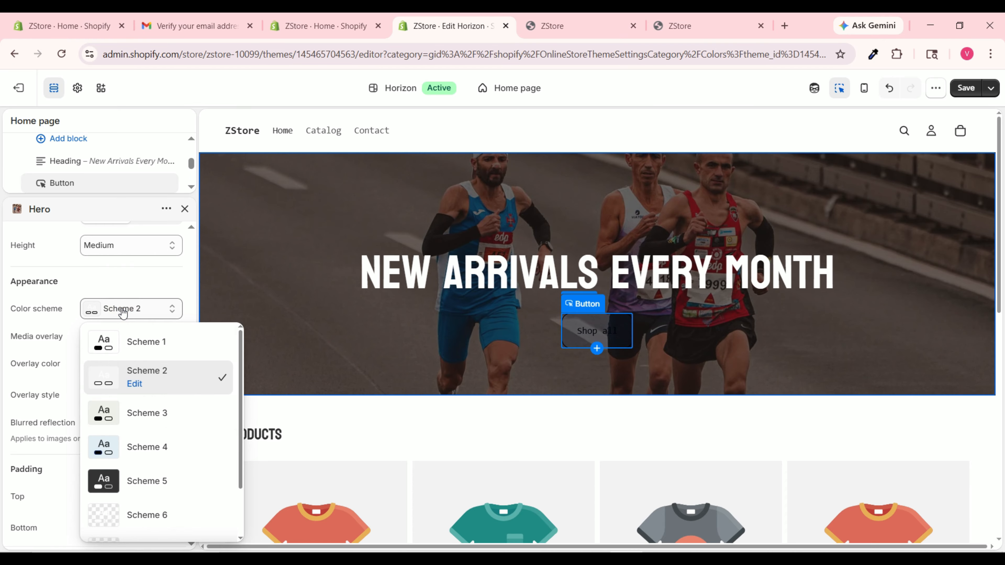
{"action": "left_click", "coordinate": [135, 385]}
{"action": "scroll", "coordinate": [57, 363], "scroll_direction": "down", "scroll_amount": 3}
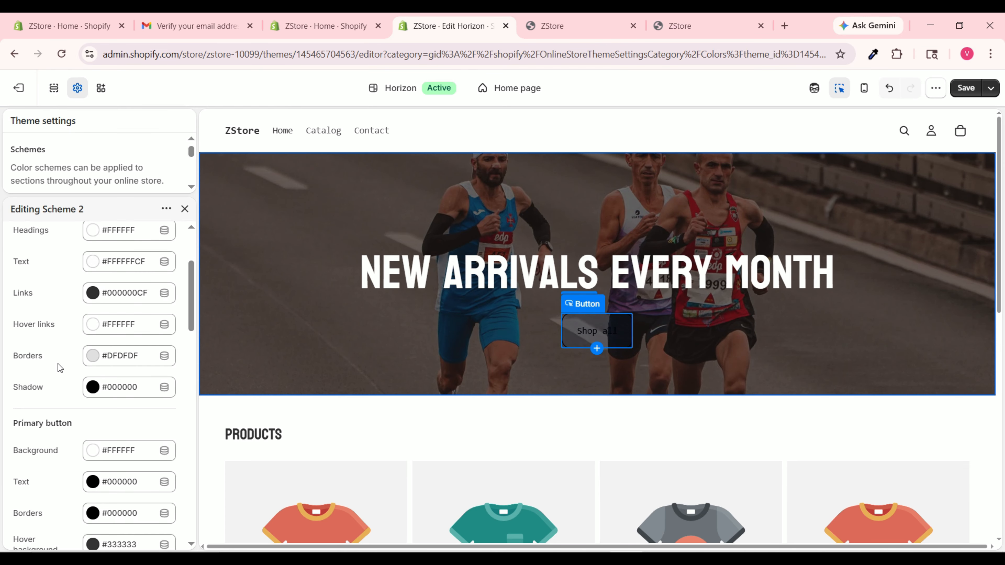
{"action": "scroll", "coordinate": [60, 364], "scroll_direction": "down", "scroll_amount": 10}
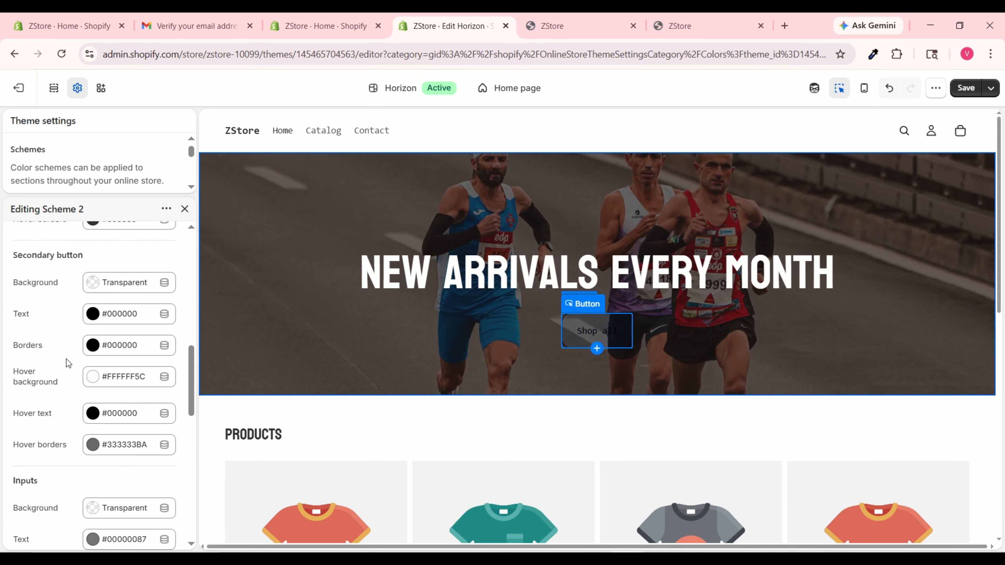
{"action": "scroll", "coordinate": [61, 354], "scroll_direction": "up", "scroll_amount": 2}
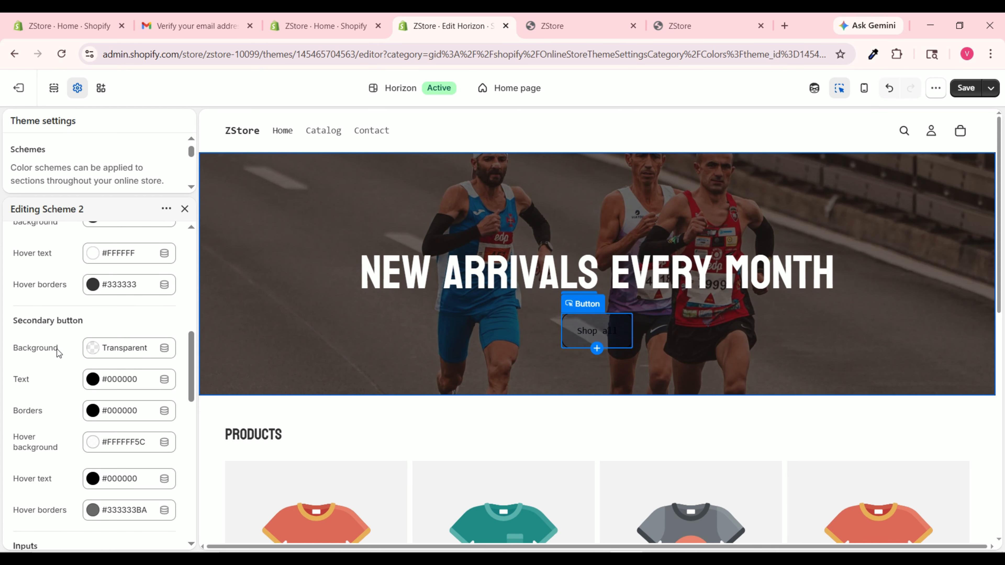
{"action": "left_click", "coordinate": [95, 351]}
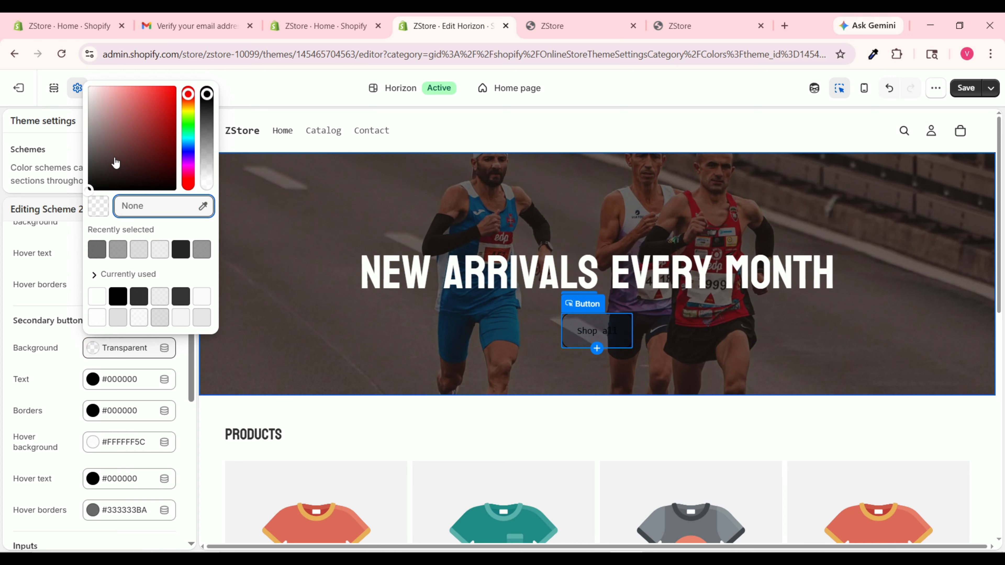
{"action": "left_click", "coordinate": [106, 114]}
{"action": "left_click", "coordinate": [77, 88]}
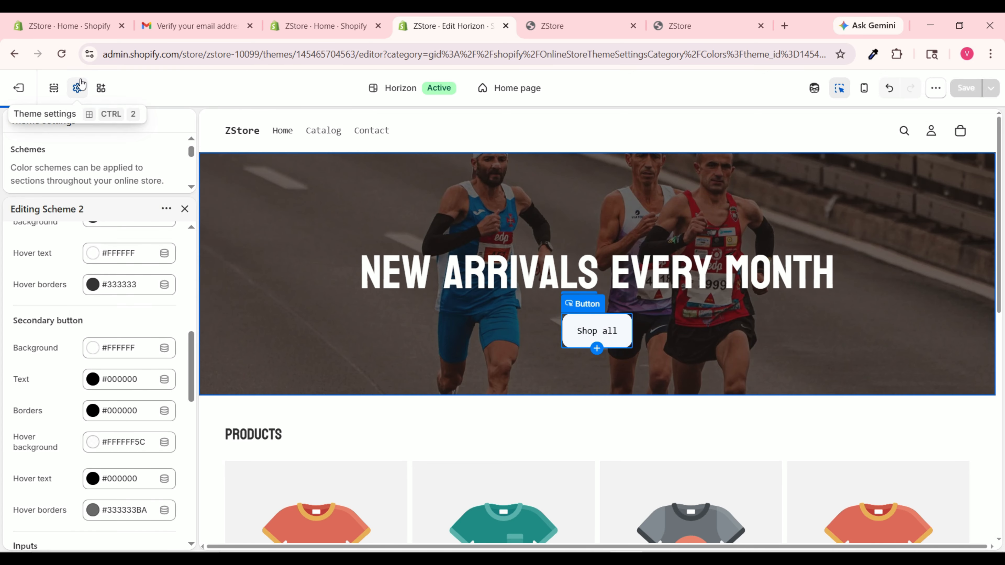
{"action": "left_click", "coordinate": [537, 287]}
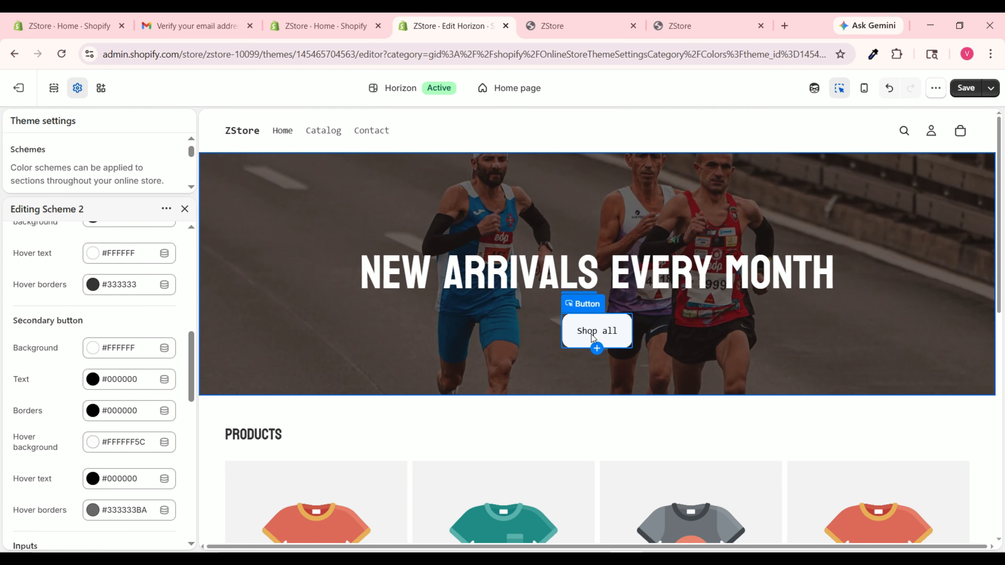
{"action": "left_click", "coordinate": [966, 88]}
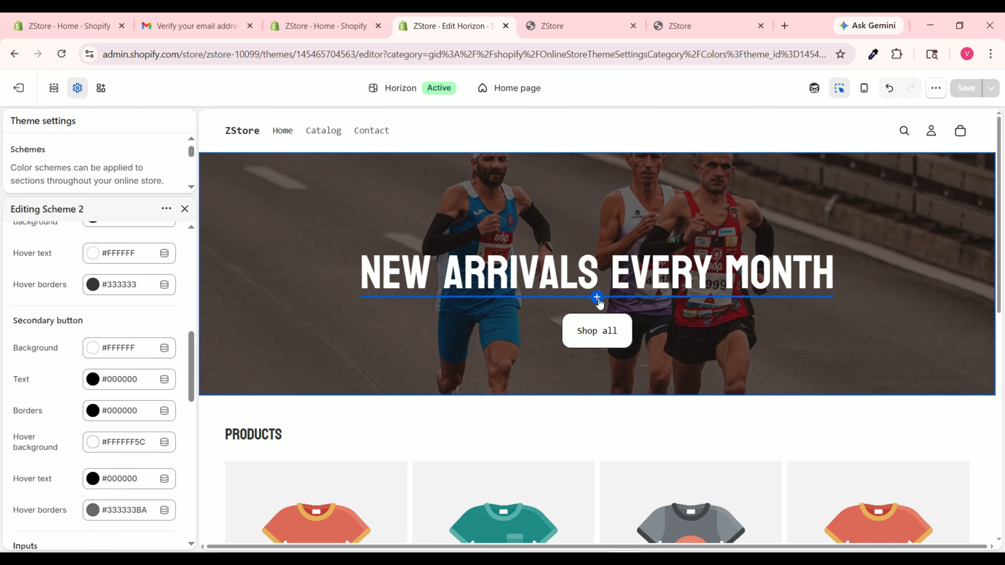
Add a Text block between the hero's heading and button reading "Made with care and unconditionally loved by our customer.".
{"action": "left_click", "coordinate": [597, 300]}
{"action": "scroll", "coordinate": [442, 455], "scroll_direction": "down", "scroll_amount": 2}
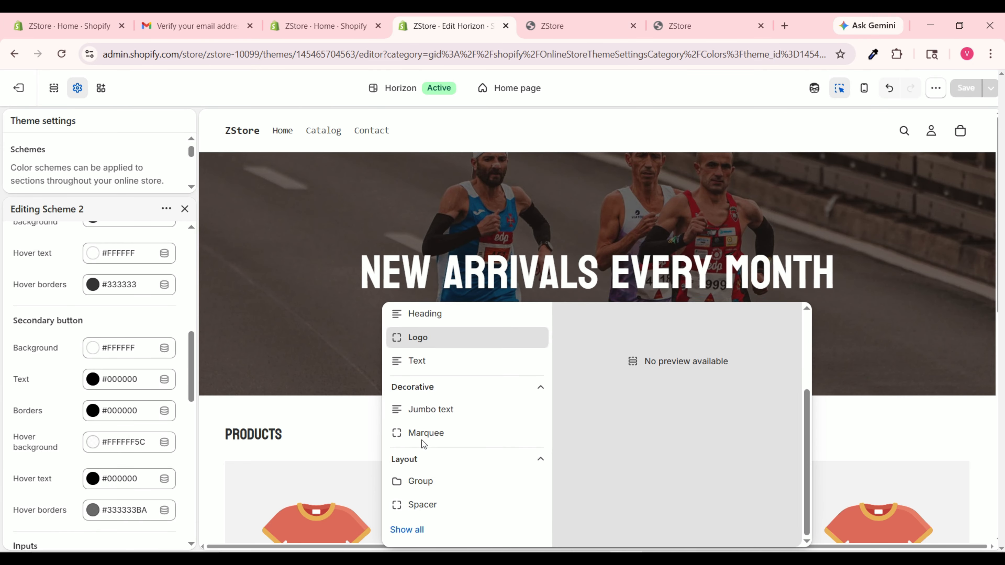
{"action": "left_click", "coordinate": [434, 365]}
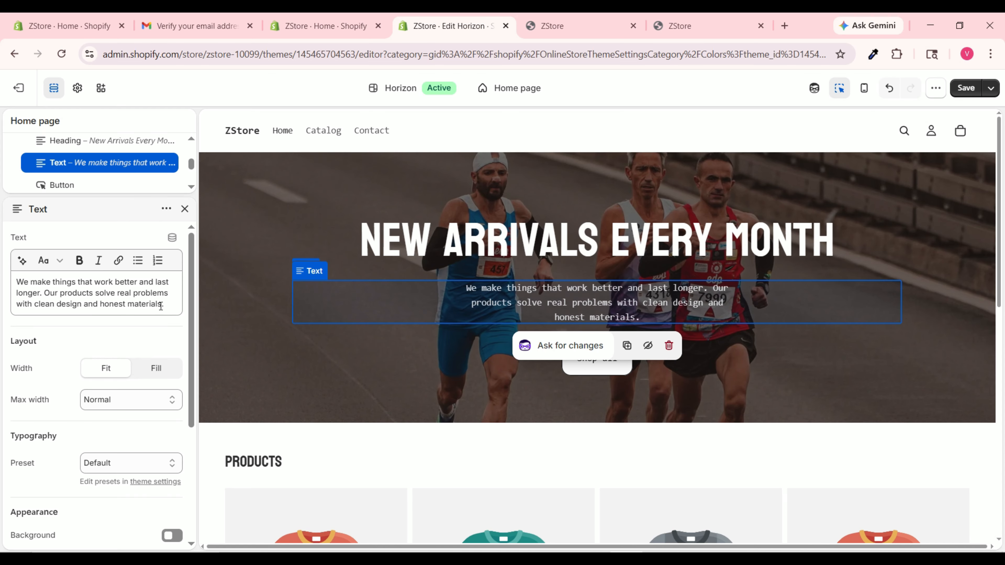
{"action": "left_click_drag", "start_coordinate": [161, 306], "coordinate": [2, 281]}
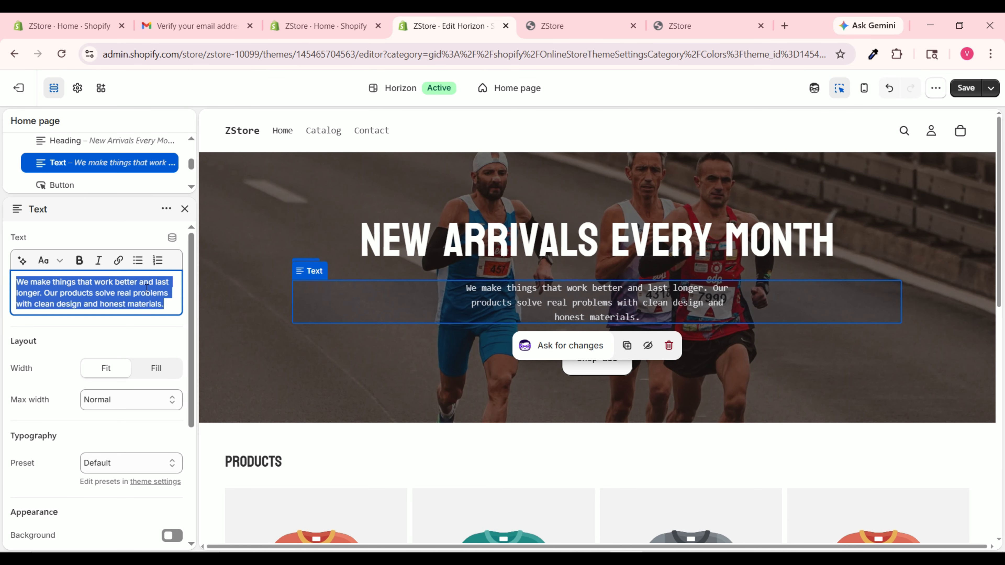
{"action": "type", "text": "Made with care and unconditionally loved by our customer."}
Switch the new Text block's typography preset to Custom with a 20px size and save the theme.
{"action": "scroll", "coordinate": [124, 439], "scroll_direction": "down", "scroll_amount": 1}
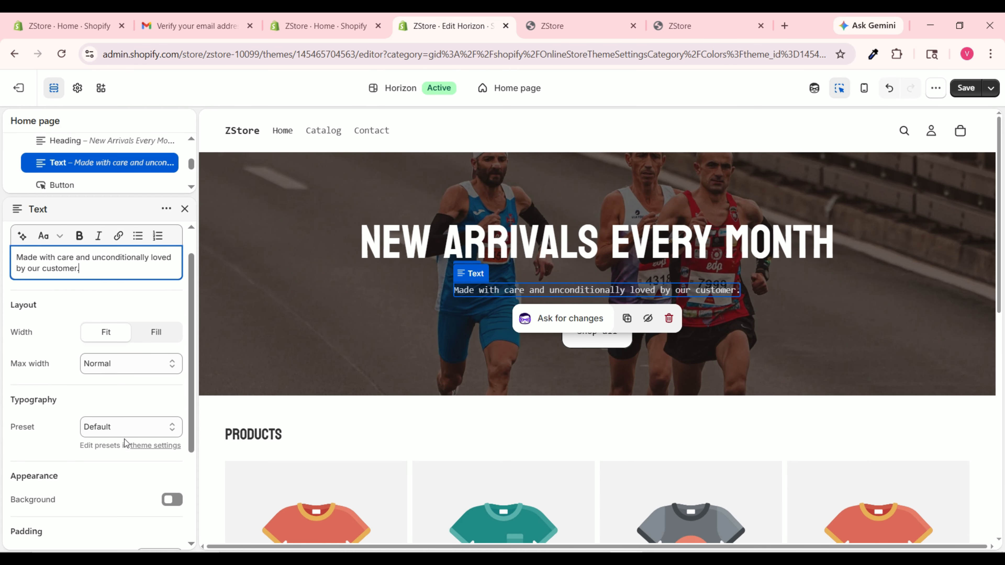
{"action": "scroll", "coordinate": [121, 418], "scroll_direction": "down", "scroll_amount": 2}
{"action": "left_click", "coordinate": [114, 382]}
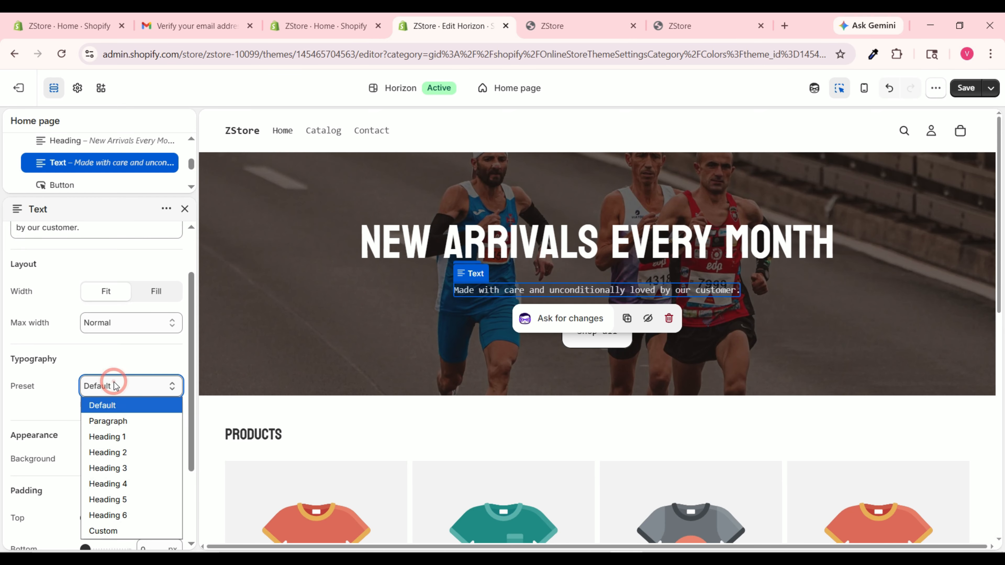
{"action": "left_click", "coordinate": [133, 531]}
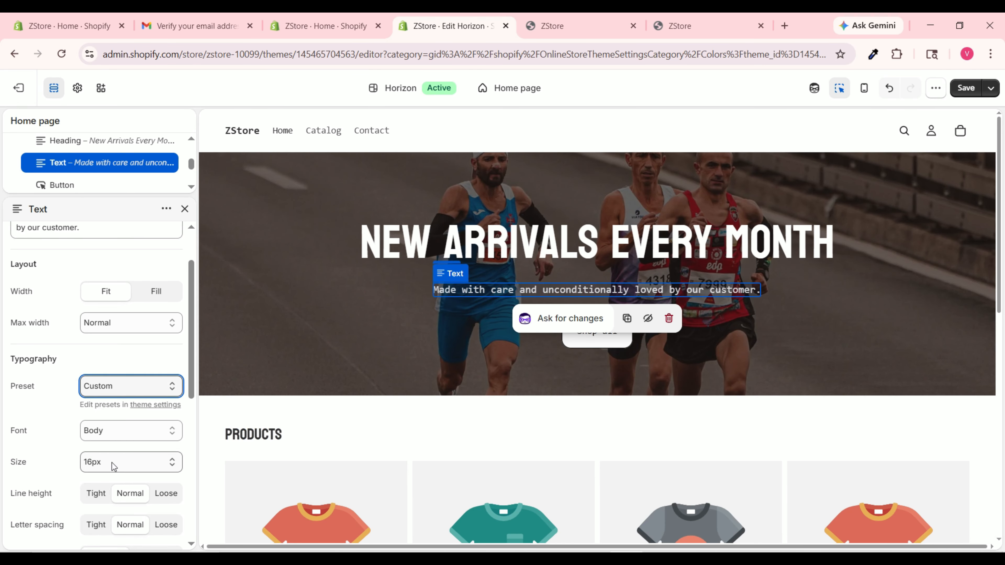
{"action": "left_click", "coordinate": [114, 462]}
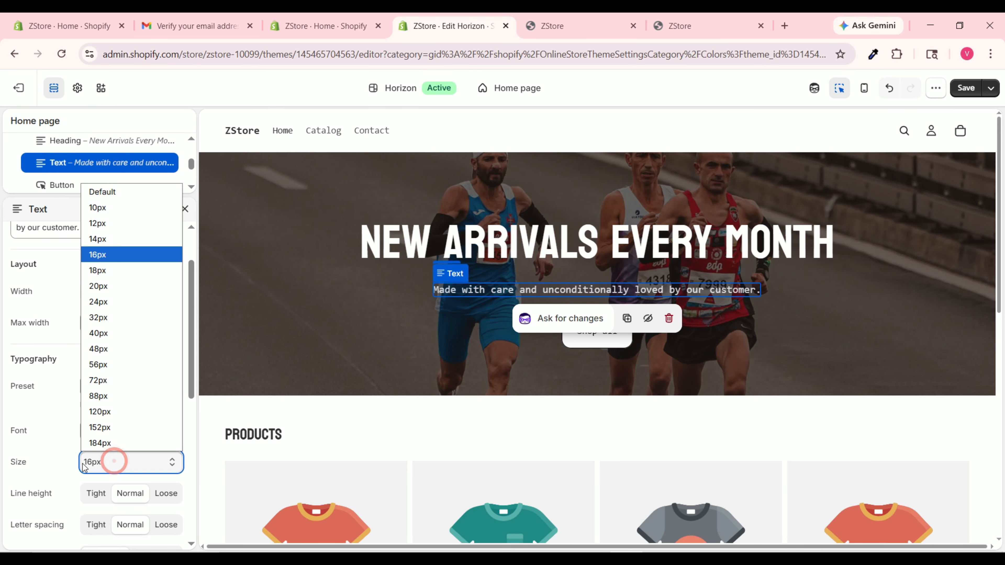
{"action": "left_click", "coordinate": [139, 287]}
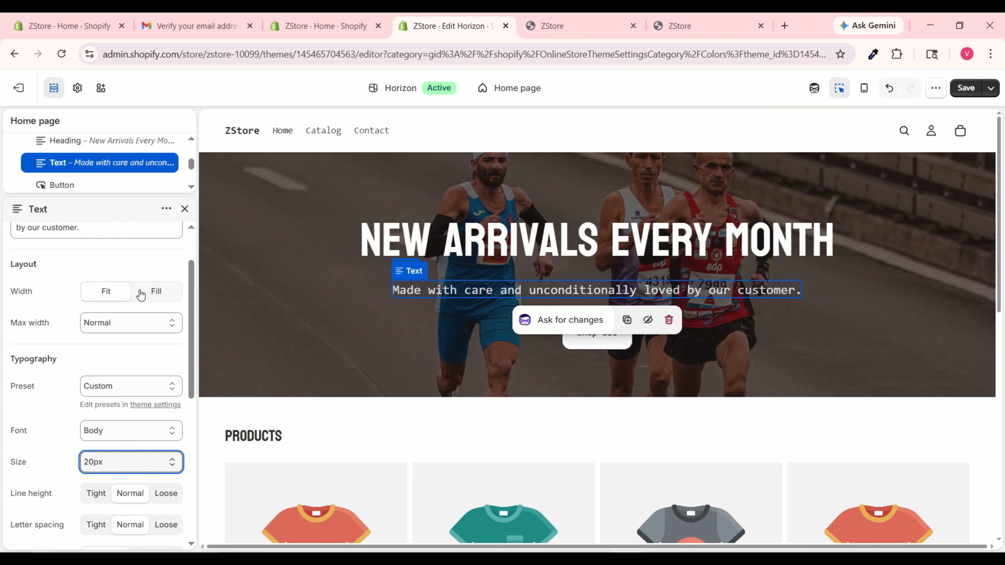
{"action": "left_click", "coordinate": [965, 87]}
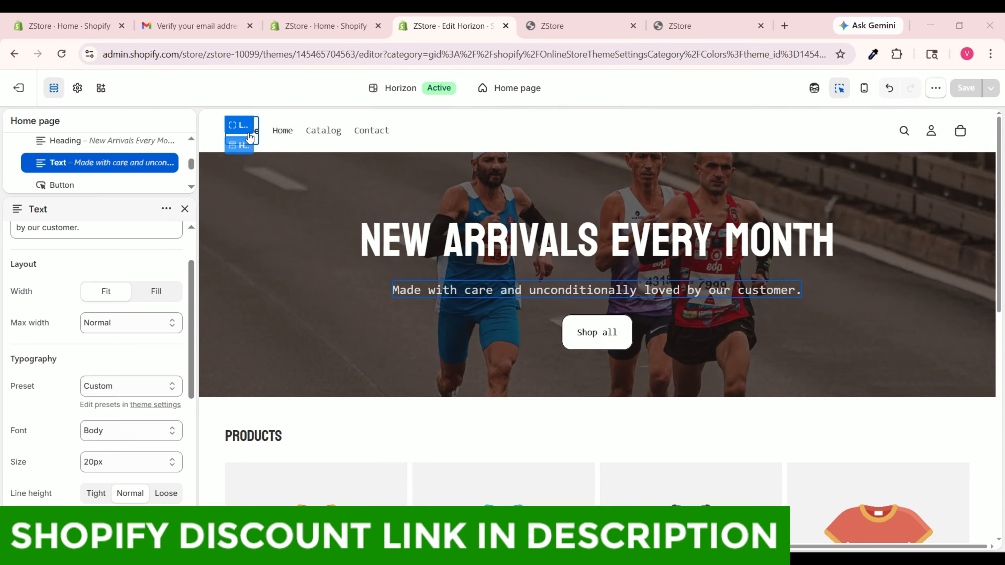
Upload the Logo file from the Shopify folder as the default logo and set its desktop height to 100 px.
{"action": "left_click", "coordinate": [252, 137]}
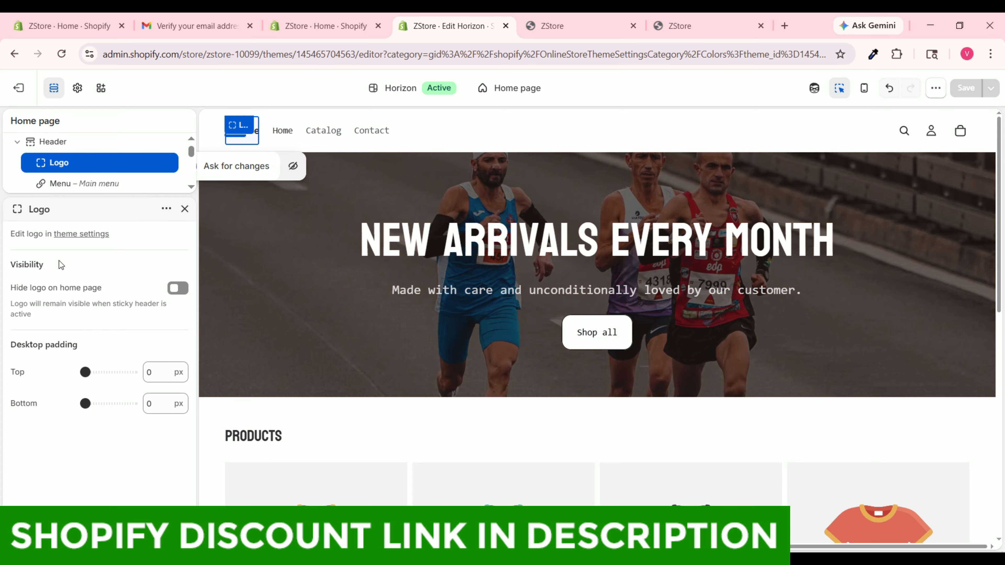
{"action": "left_click", "coordinate": [91, 234]}
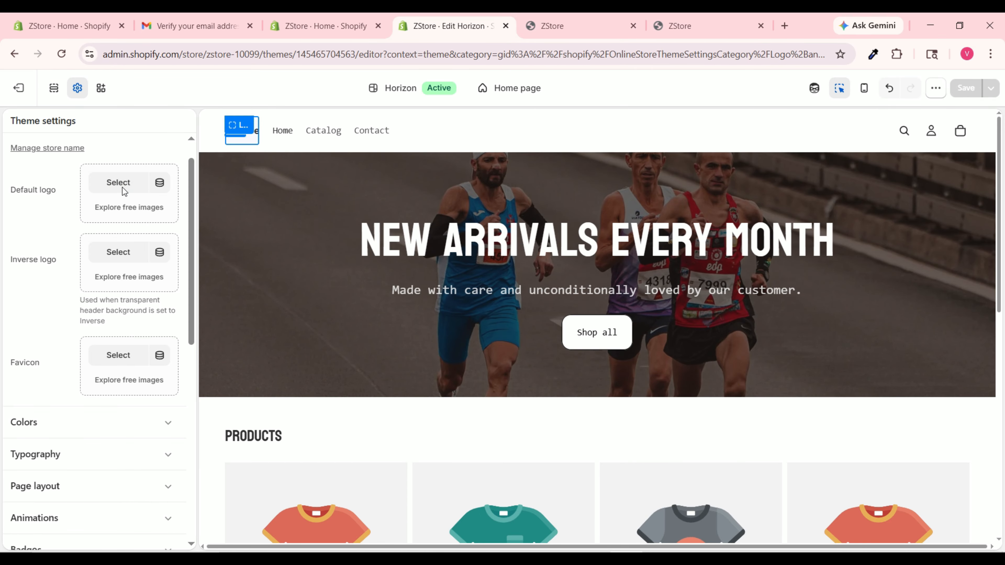
{"action": "left_click", "coordinate": [123, 187]}
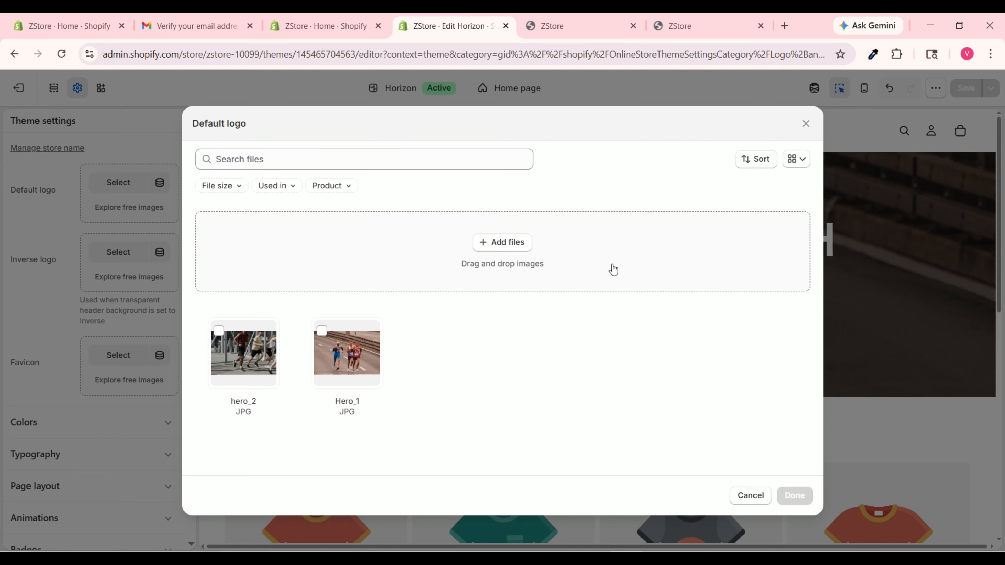
{"action": "left_click", "coordinate": [518, 246]}
{"action": "left_click", "coordinate": [379, 126]}
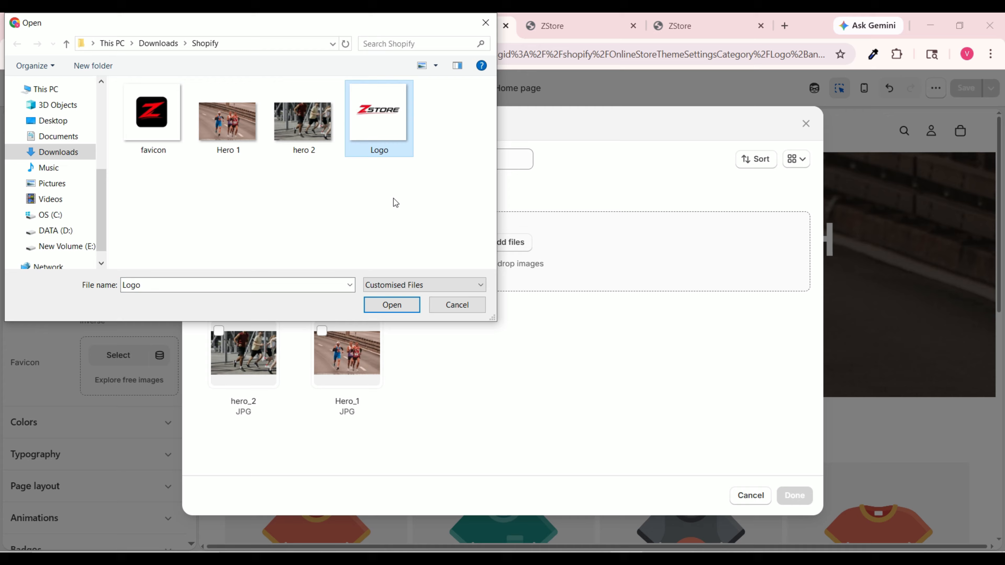
{"action": "left_click", "coordinate": [400, 307]}
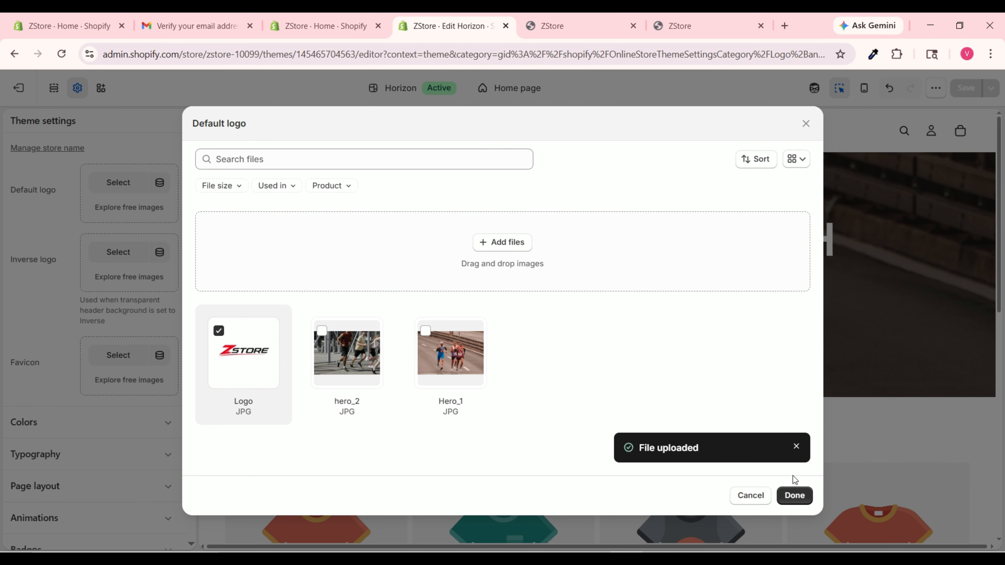
{"action": "left_click", "coordinate": [795, 496]}
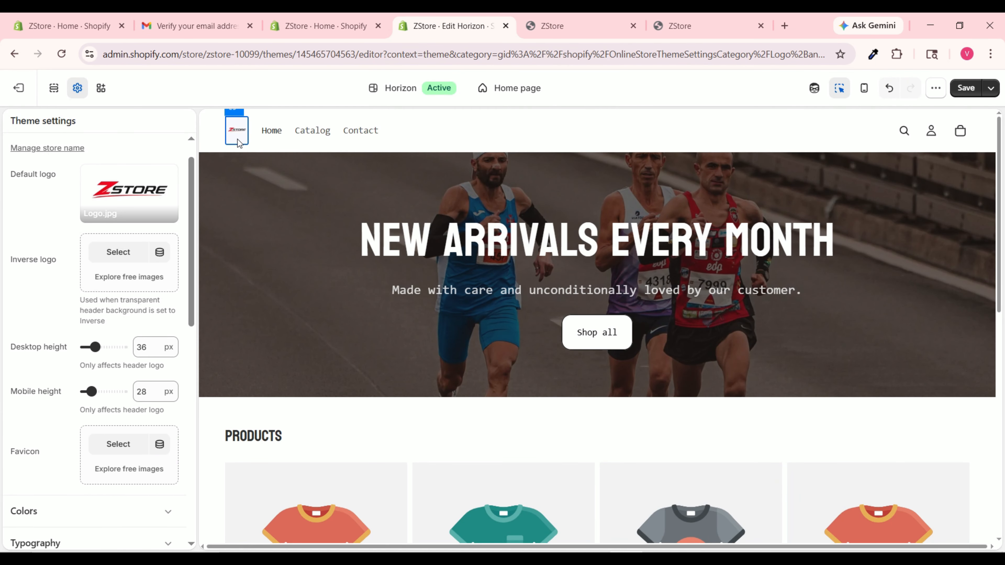
{"action": "left_click_drag", "start_coordinate": [94, 347], "coordinate": [124, 347]}
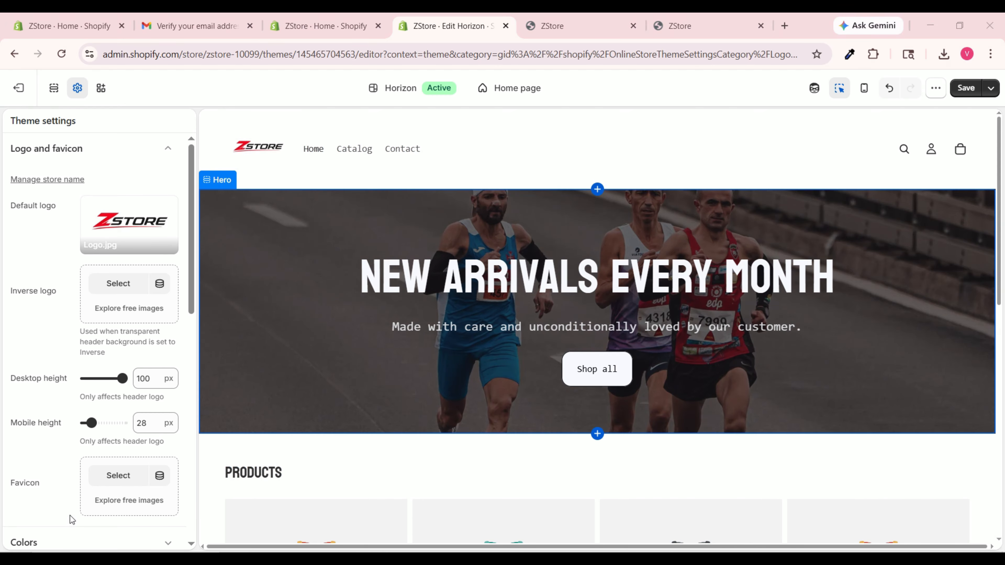
Upload the favicon file from the Shopify folder and assign it as the store's favicon.
{"action": "left_click", "coordinate": [118, 476]}
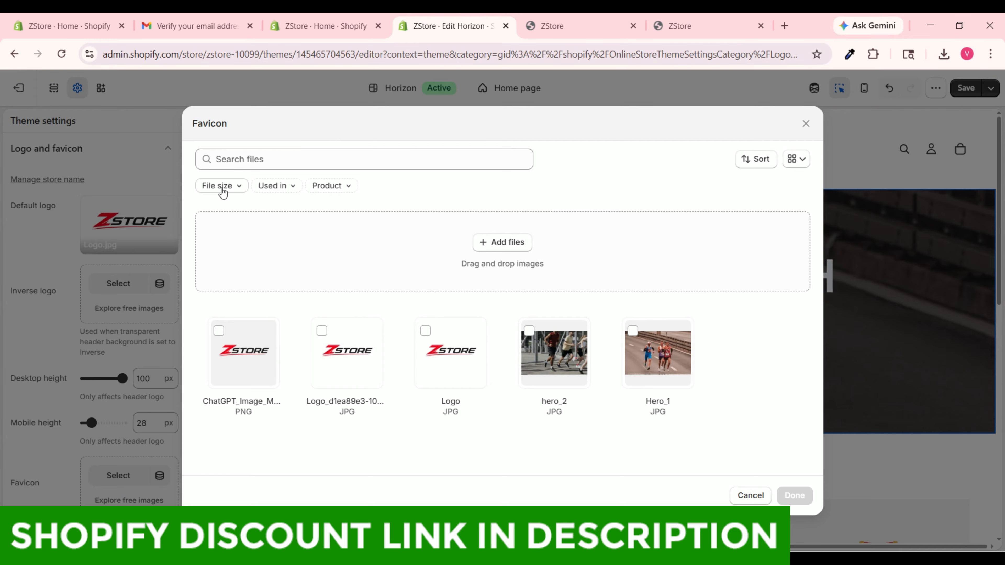
{"action": "left_click", "coordinate": [477, 269]}
{"action": "left_click", "coordinate": [158, 143]}
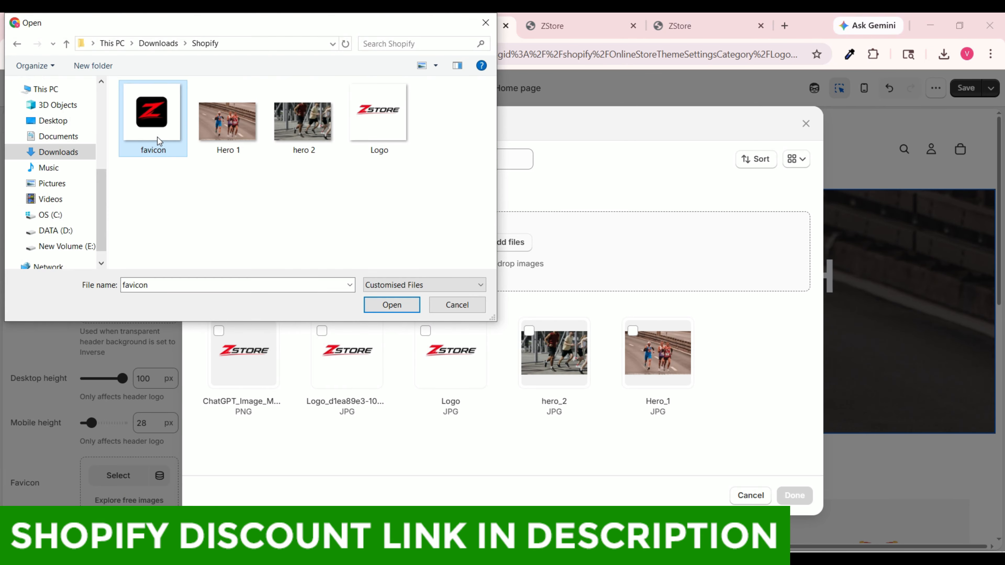
{"action": "left_click", "coordinate": [410, 308]}
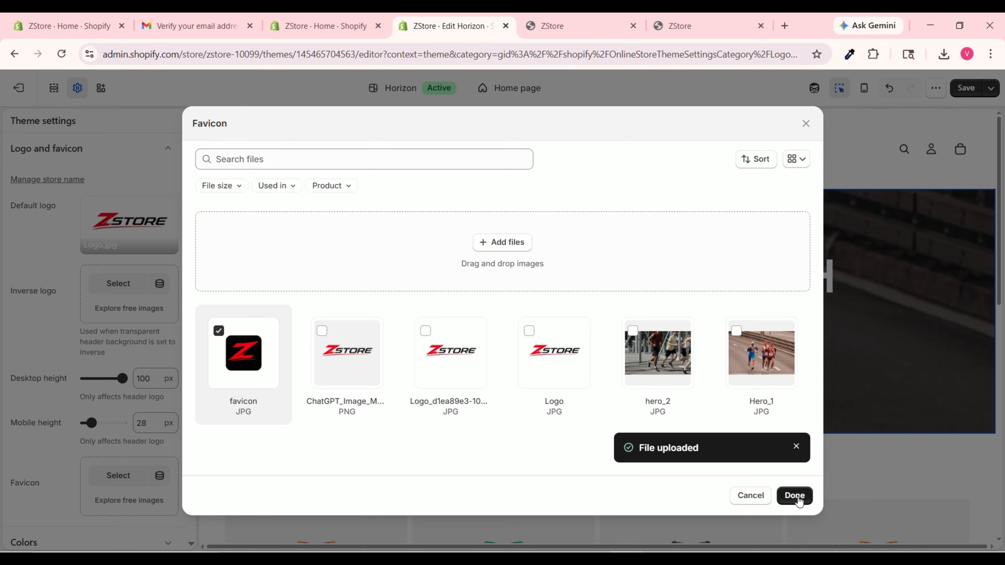
{"action": "left_click", "coordinate": [795, 495]}
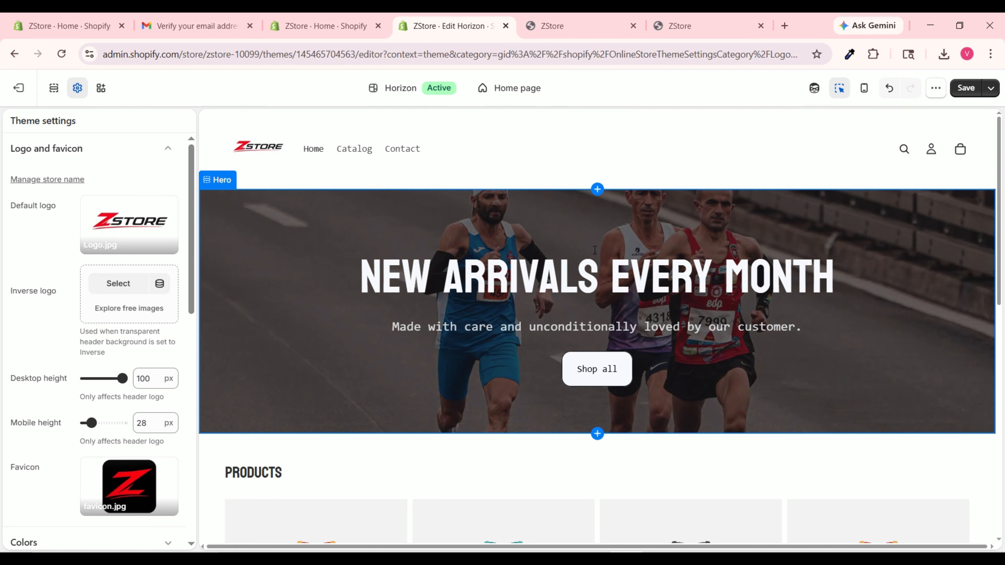
Set the logo's mobile height to 100 px while previewing the mobile layout, save the theme and return to desktop view.
{"action": "left_click", "coordinate": [864, 88]}
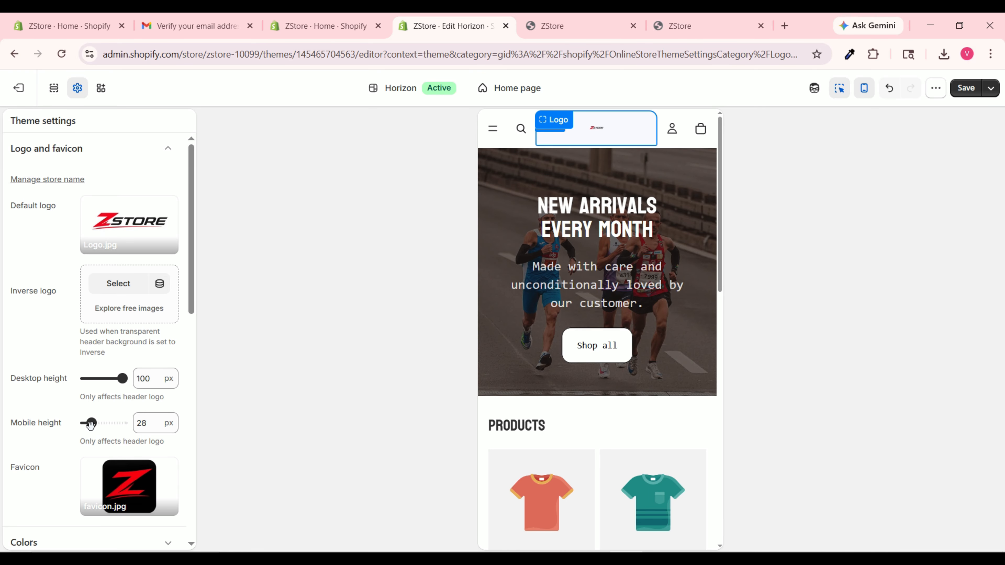
{"action": "left_click_drag", "start_coordinate": [90, 424], "coordinate": [123, 423]}
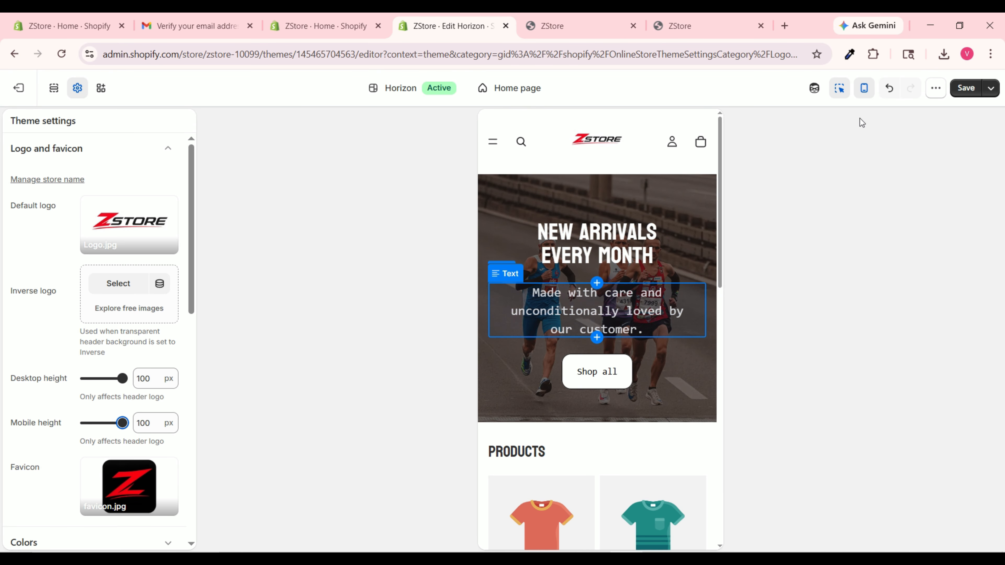
{"action": "left_click", "coordinate": [966, 88]}
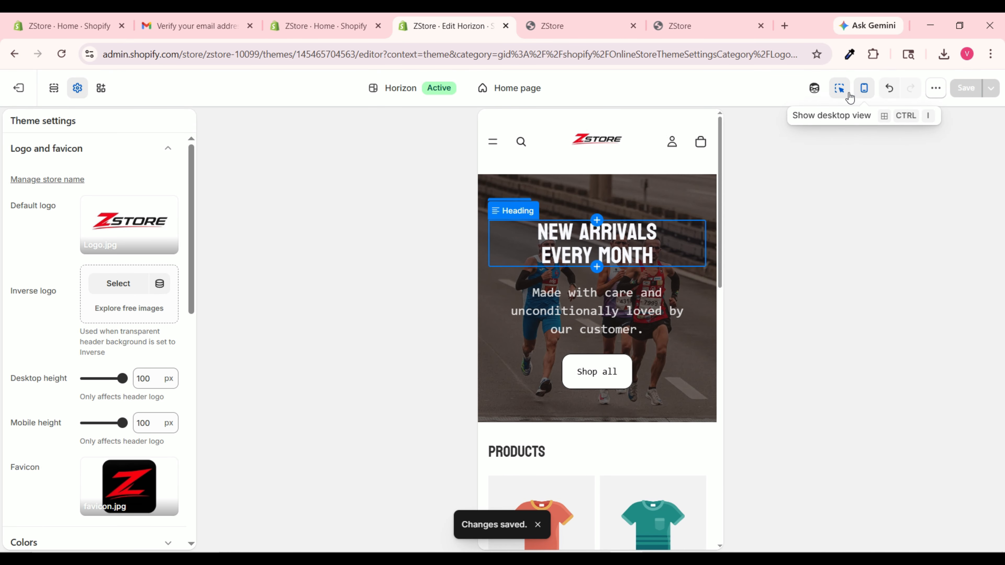
{"action": "left_click", "coordinate": [864, 88]}
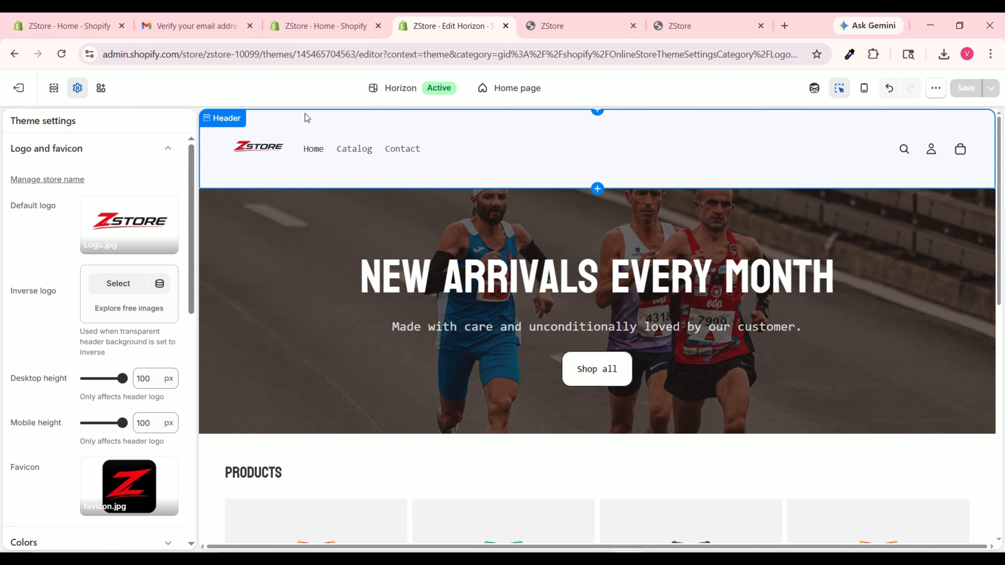
Try the Center logo position in the Header section, and set it to Right.
{"action": "left_click", "coordinate": [230, 124]}
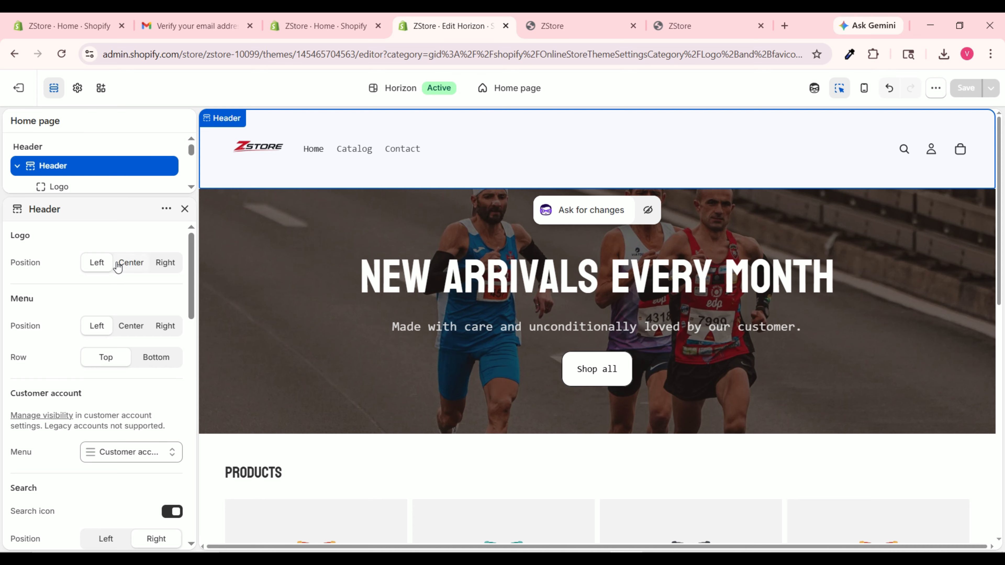
{"action": "left_click", "coordinate": [131, 268]}
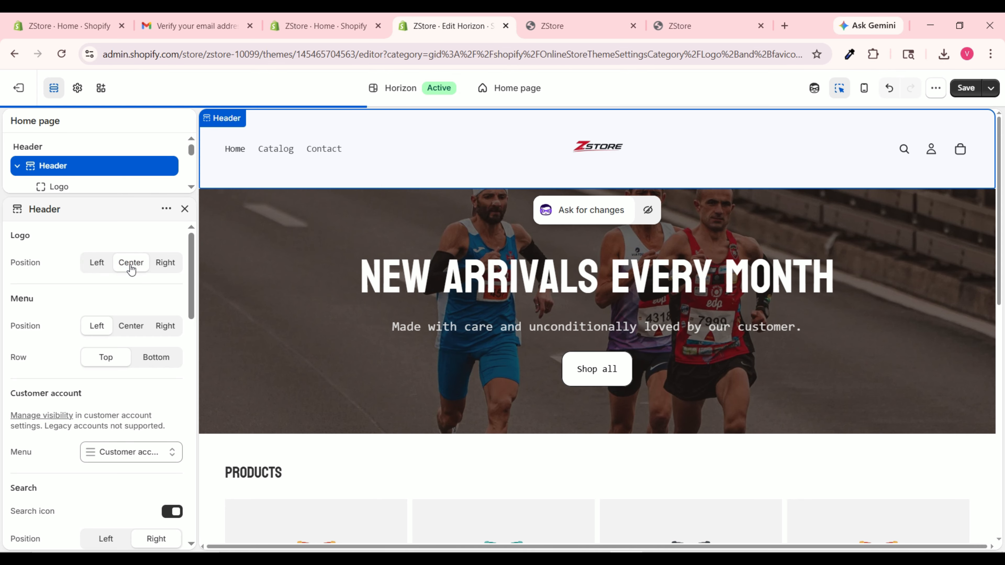
{"action": "left_click", "coordinate": [169, 266]}
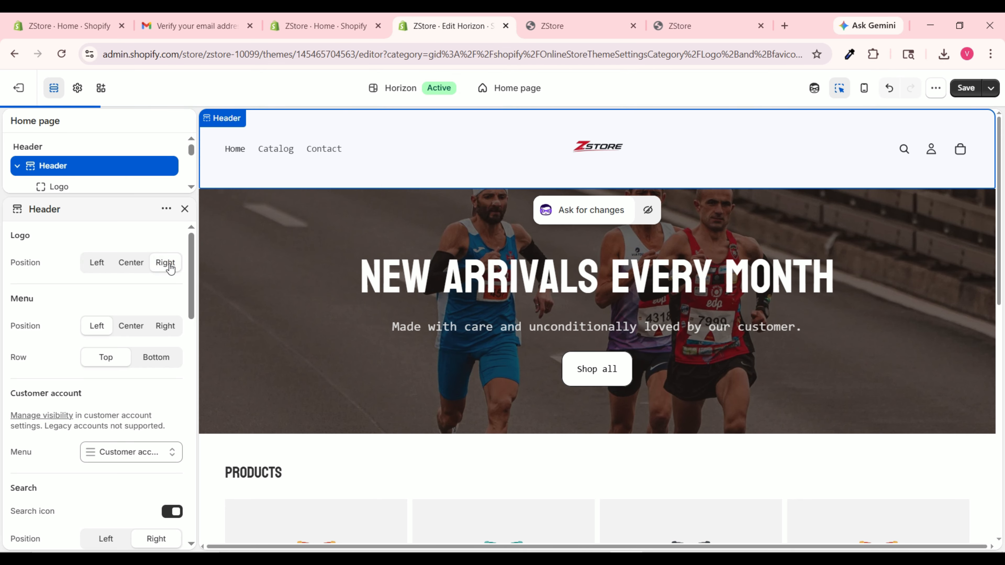
Set the header's logo position to Left, try the Center and Right menu positions, and set the menu back to Left.
{"action": "left_click", "coordinate": [95, 266]}
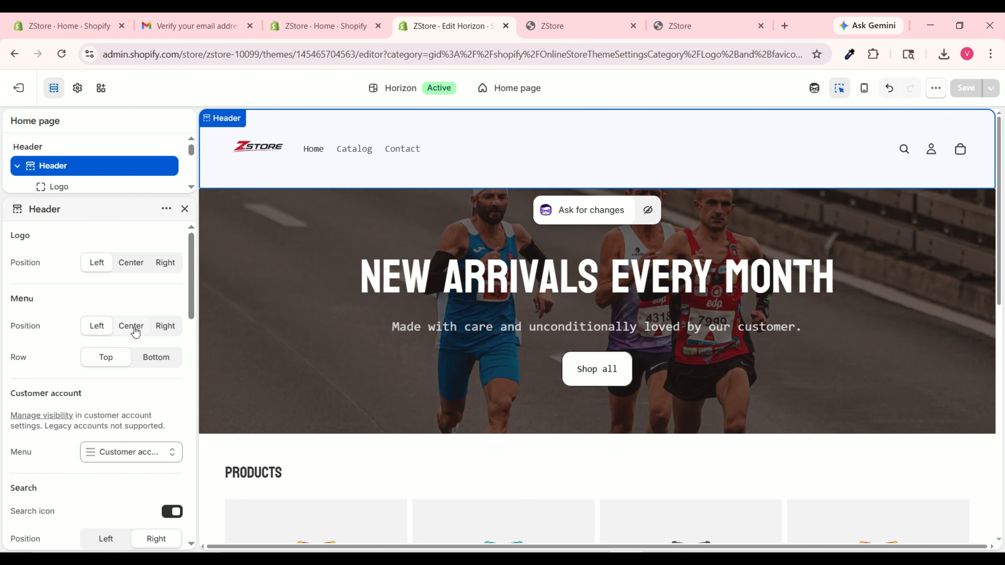
{"action": "left_click", "coordinate": [135, 330]}
{"action": "left_click", "coordinate": [168, 330]}
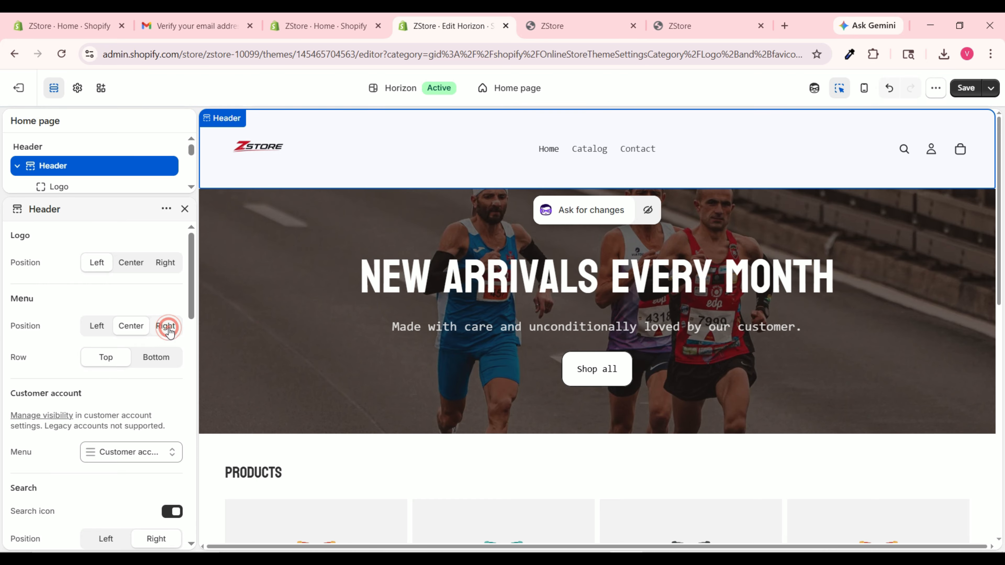
{"action": "left_click", "coordinate": [95, 326]}
Try hiding the header's search icon and turn it back on.
{"action": "scroll", "coordinate": [110, 360], "scroll_direction": "down", "scroll_amount": 5}
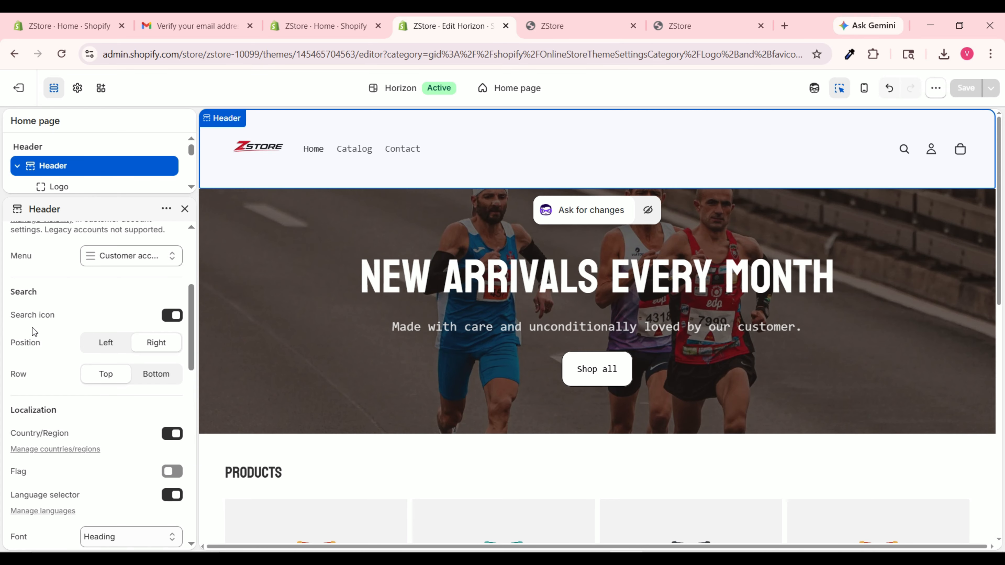
{"action": "left_click", "coordinate": [174, 316]}
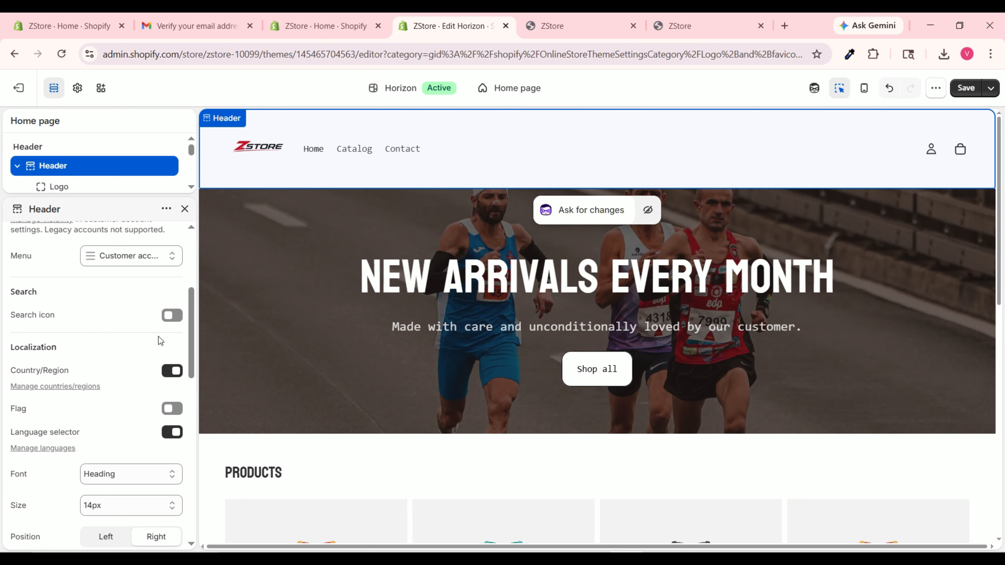
{"action": "left_click", "coordinate": [170, 316]}
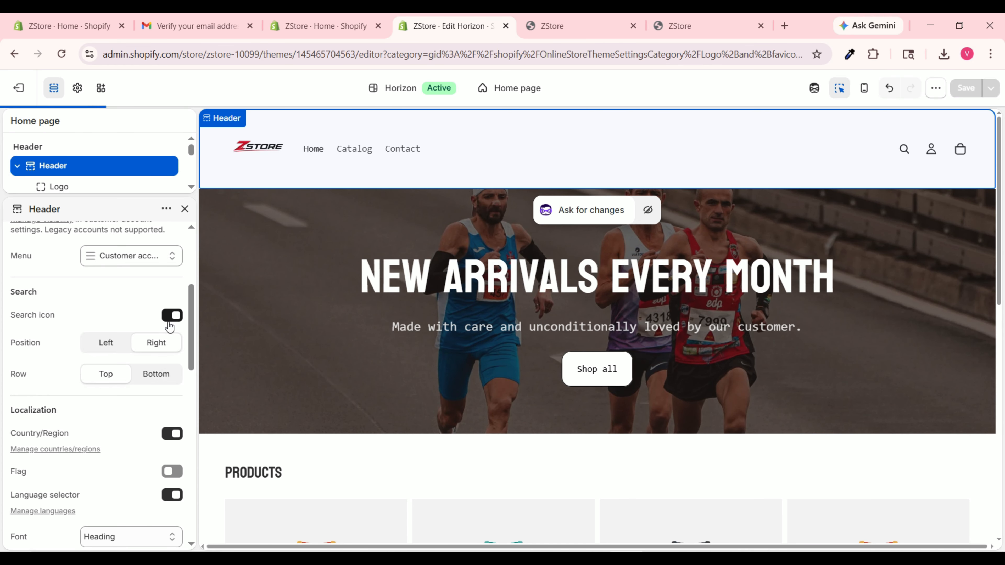
Set the header height to Compact, keep the sticky header at Always, and check its behavior along the page preview.
{"action": "scroll", "coordinate": [71, 354], "scroll_direction": "down", "scroll_amount": 2}
{"action": "scroll", "coordinate": [73, 355], "scroll_direction": "down", "scroll_amount": 8}
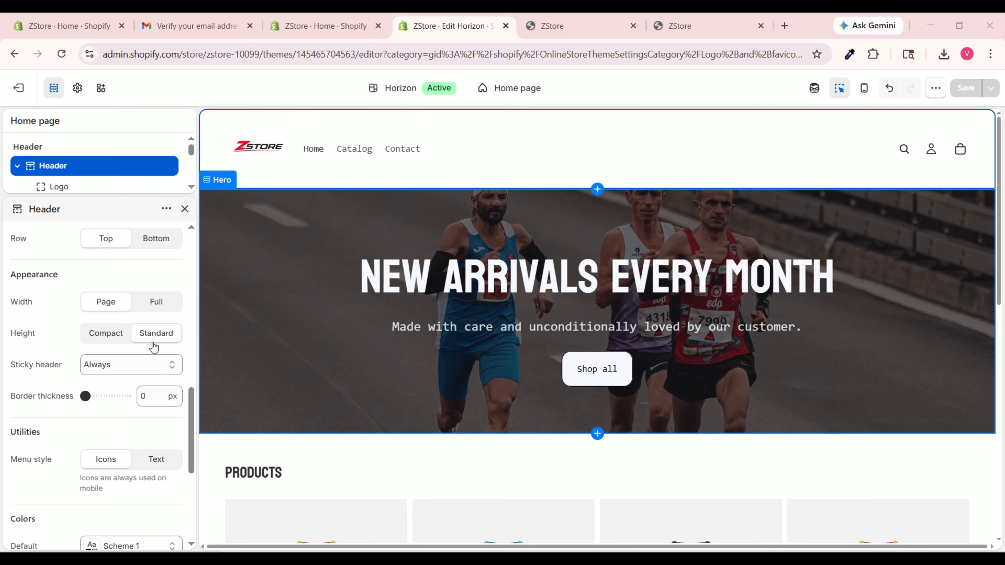
{"action": "left_click", "coordinate": [109, 336]}
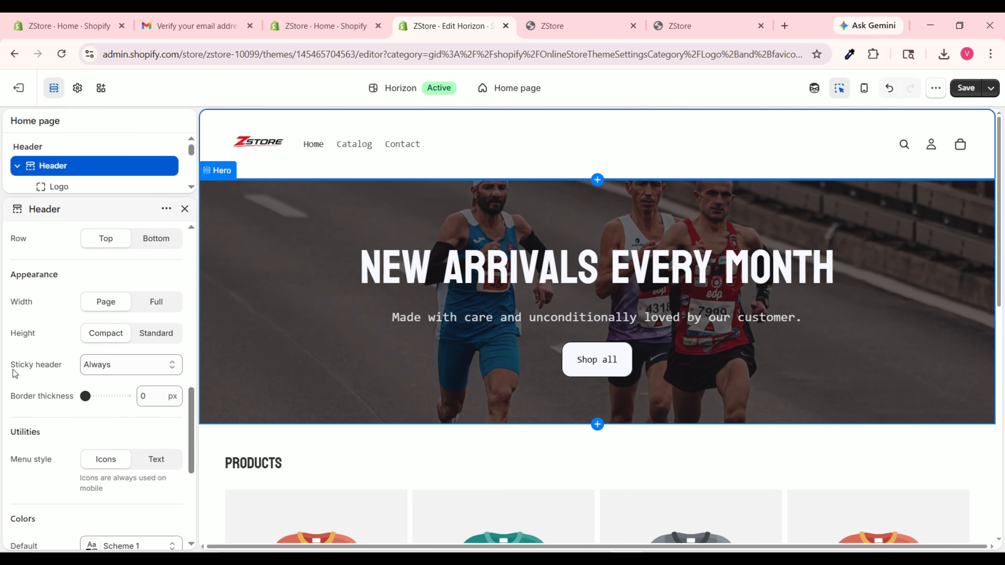
{"action": "left_click", "coordinate": [123, 370]}
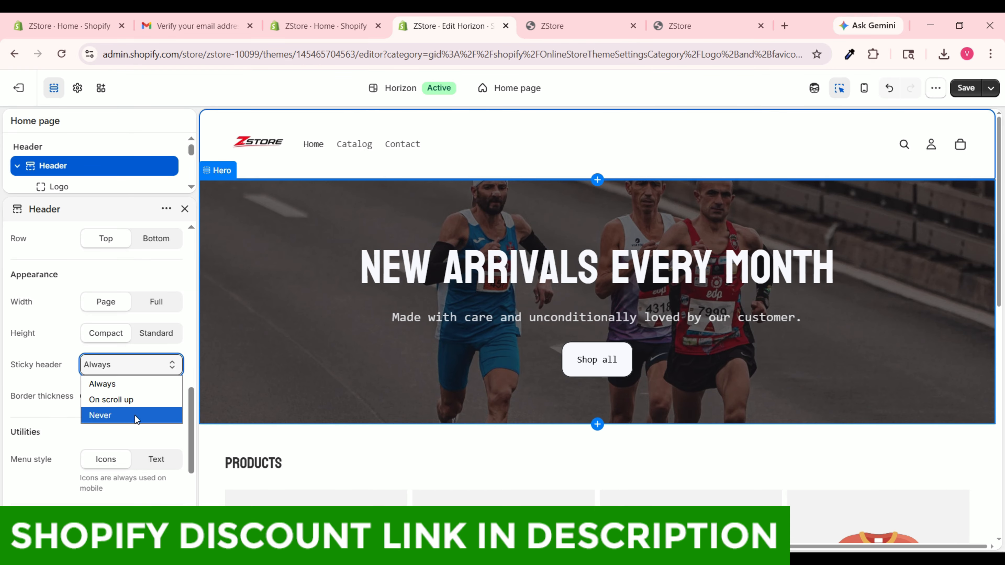
{"action": "left_click", "coordinate": [130, 365]}
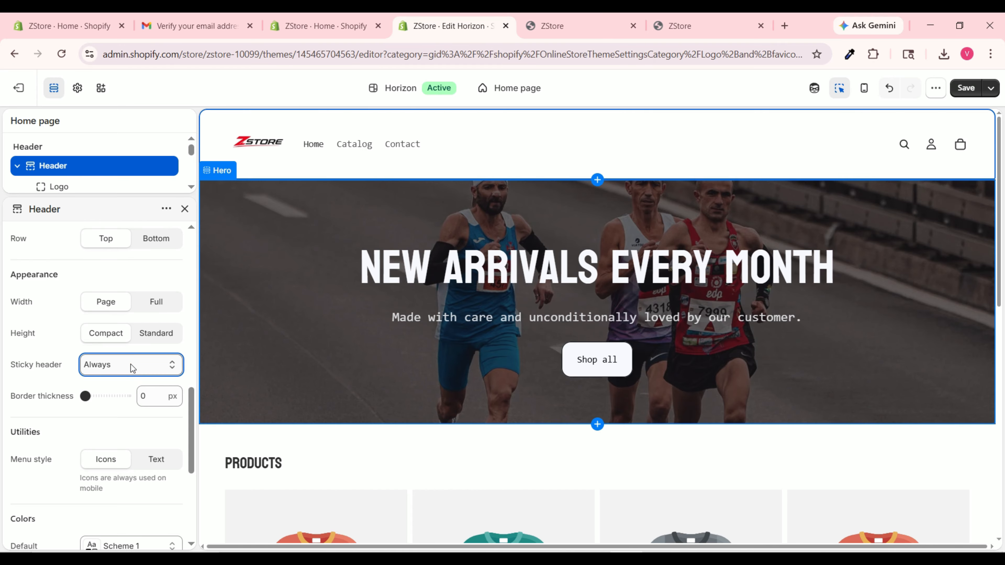
{"action": "scroll", "coordinate": [397, 220], "scroll_direction": "down", "scroll_amount": 10}
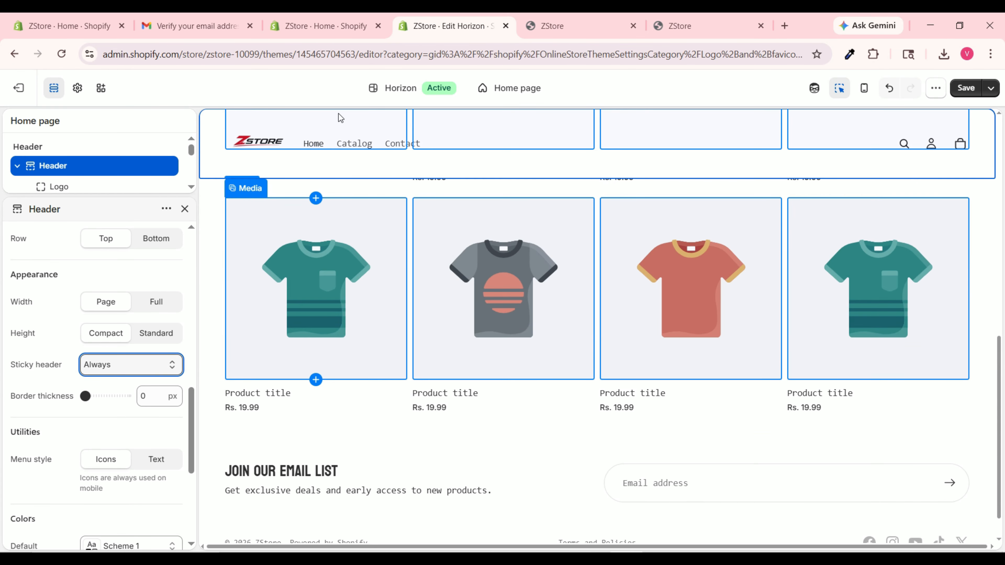
{"action": "scroll", "coordinate": [441, 281], "scroll_direction": "up", "scroll_amount": 10}
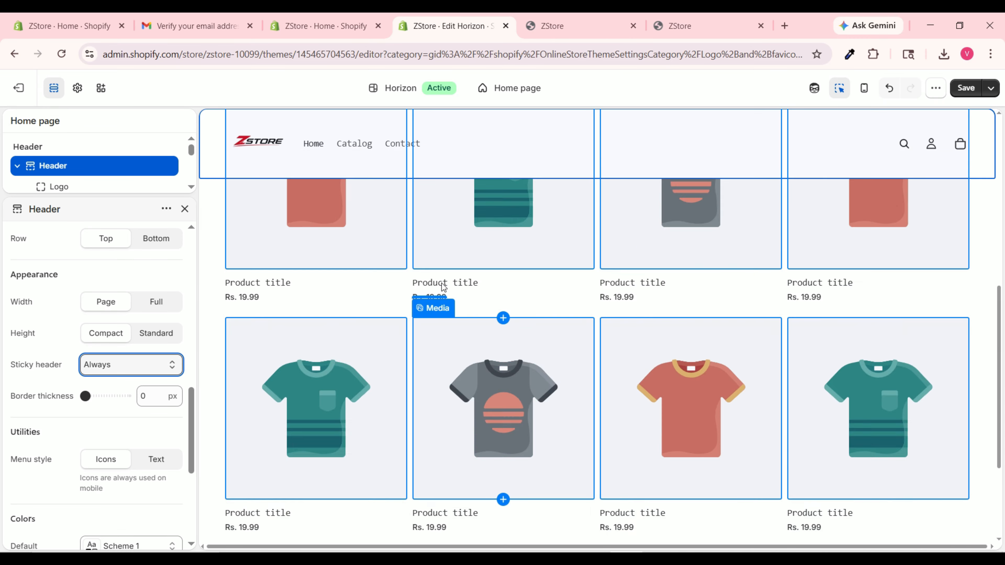
Change the background of the header's color Scheme 1 to the semi-transparent gray #D1D1D139 and save the theme.
{"action": "scroll", "coordinate": [91, 427], "scroll_direction": "down", "scroll_amount": 5}
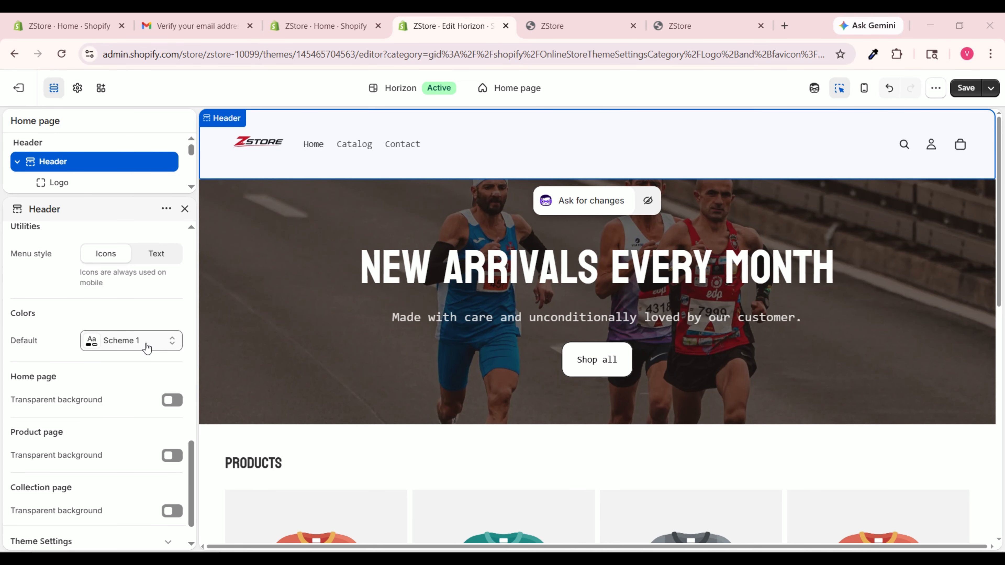
{"action": "left_click", "coordinate": [147, 348]}
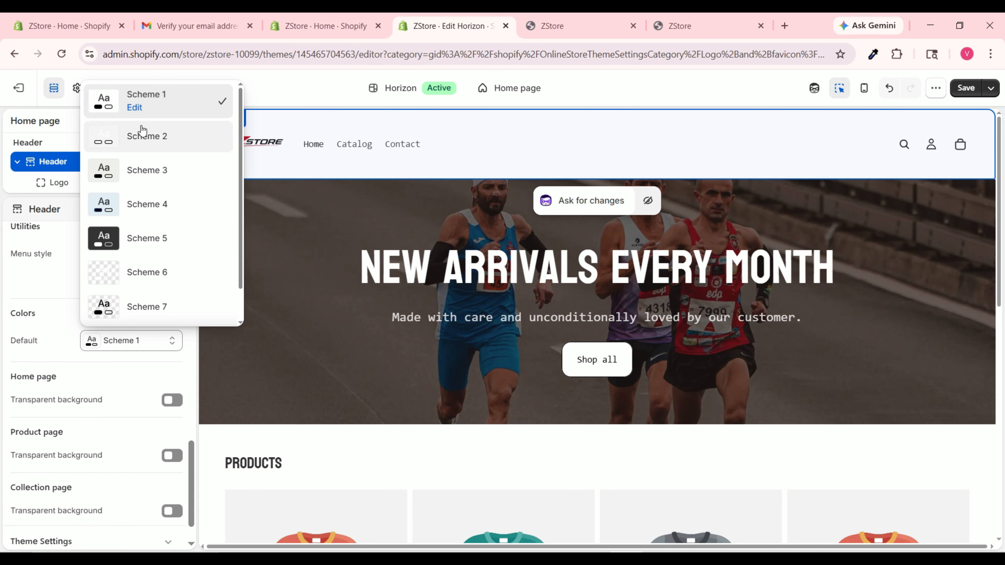
{"action": "left_click", "coordinate": [134, 108]}
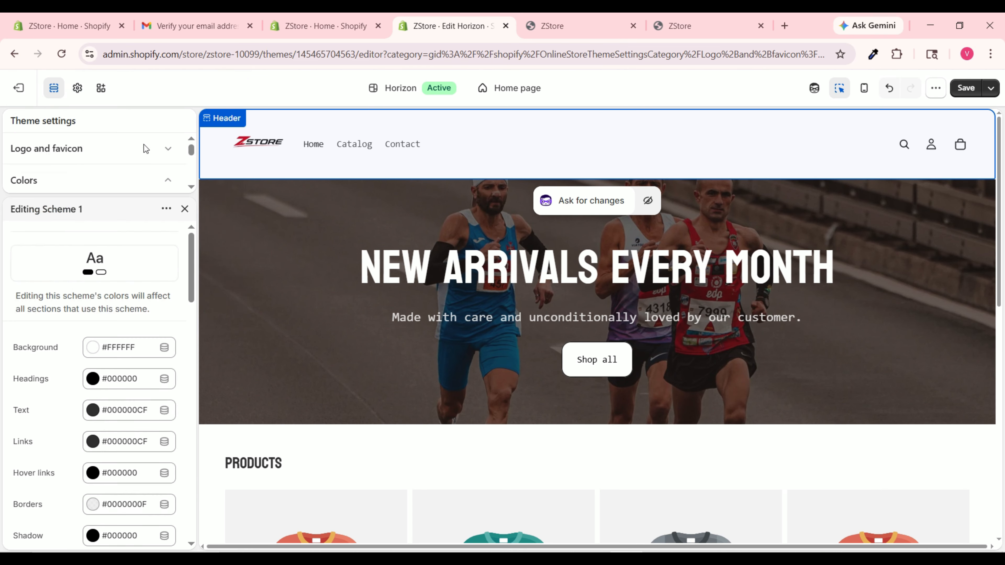
{"action": "left_click", "coordinate": [94, 335]}
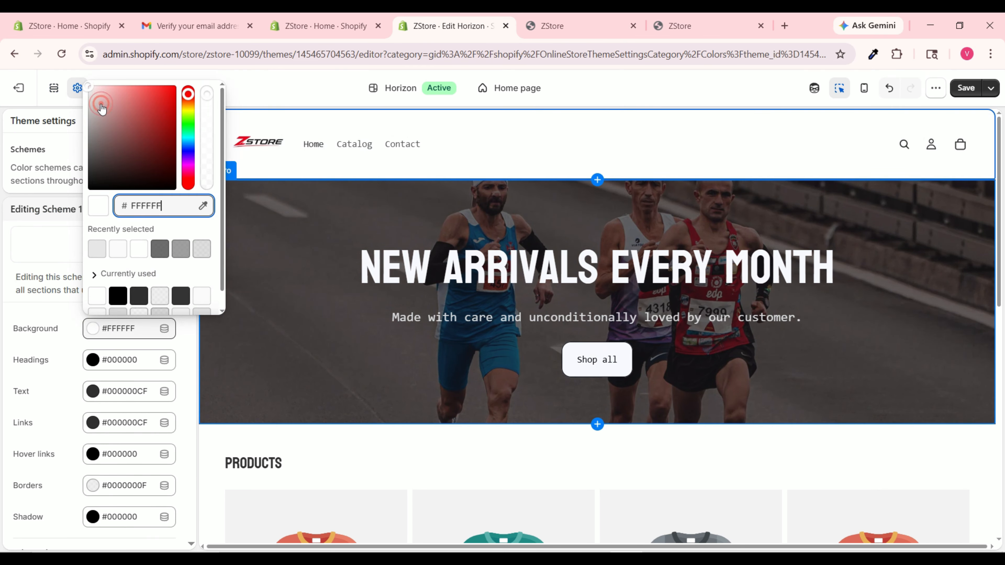
{"action": "mouse_move", "coordinate": [101, 105]}
{"action": "left_mouse_down"}
{"action": "mouse_move", "coordinate": [87, 94]}
{"action": "mouse_move", "coordinate": [86, 104]}
{"action": "left_mouse_up"}
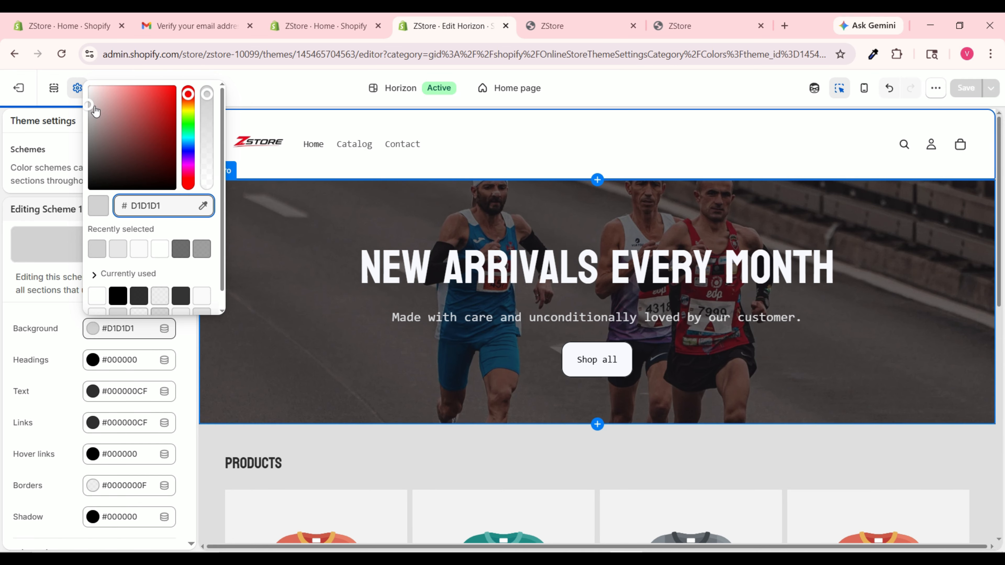
{"action": "left_click_drag", "start_coordinate": [207, 143], "coordinate": [210, 166]}
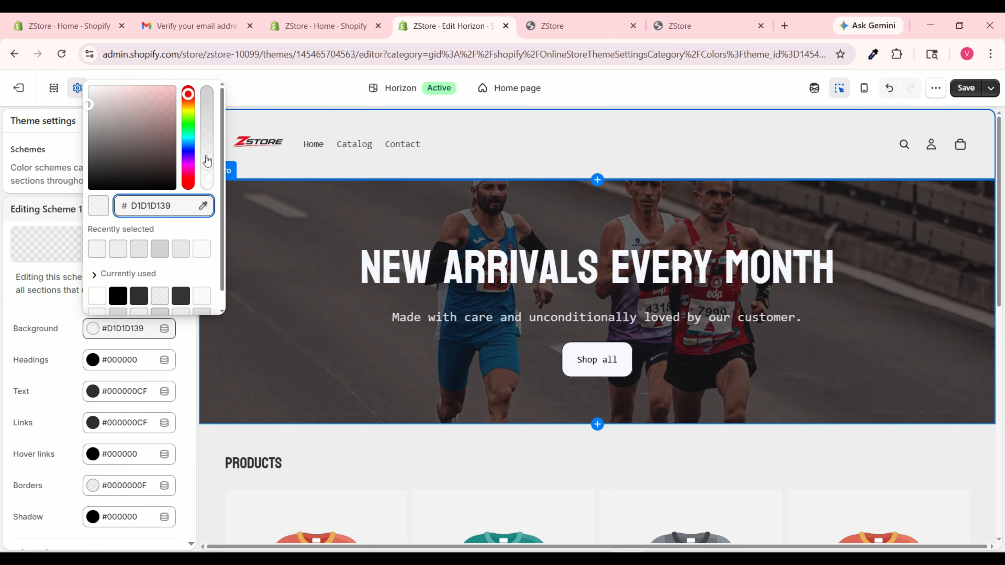
{"action": "left_click", "coordinate": [72, 316]}
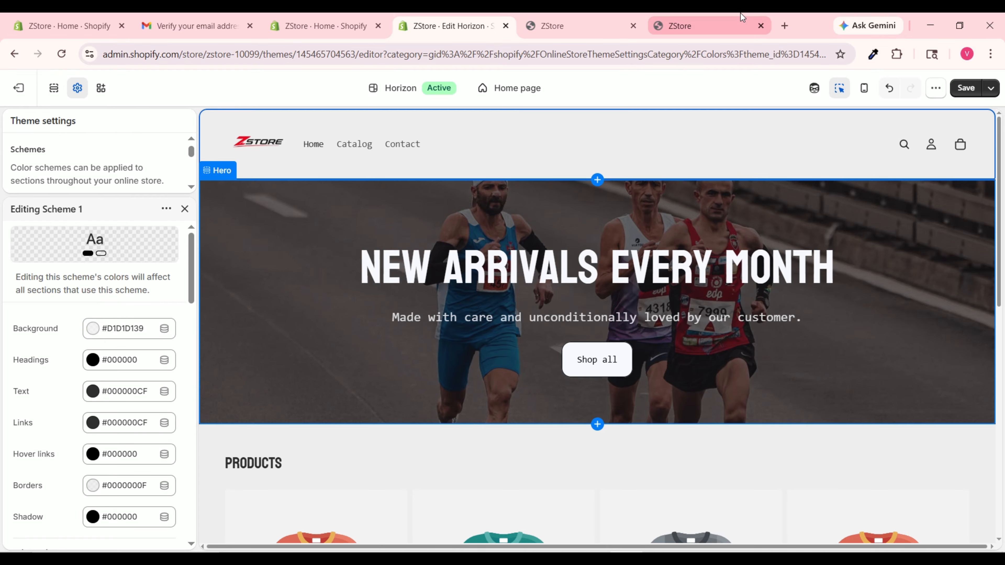
{"action": "left_click", "coordinate": [965, 88]}
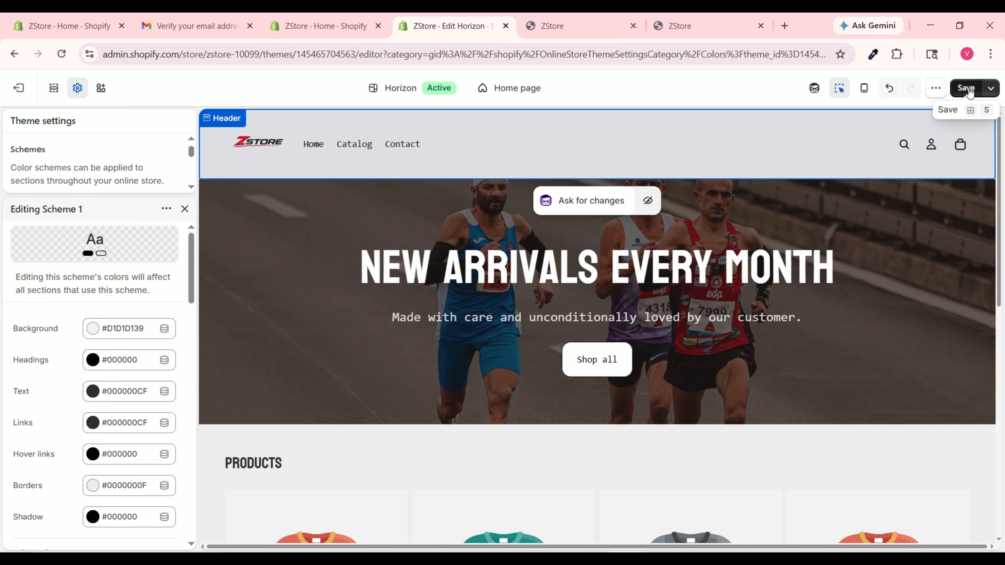
Add a Marquee section between the hero and the featured collection.
{"action": "scroll", "coordinate": [411, 337], "scroll_direction": "down", "scroll_amount": 5}
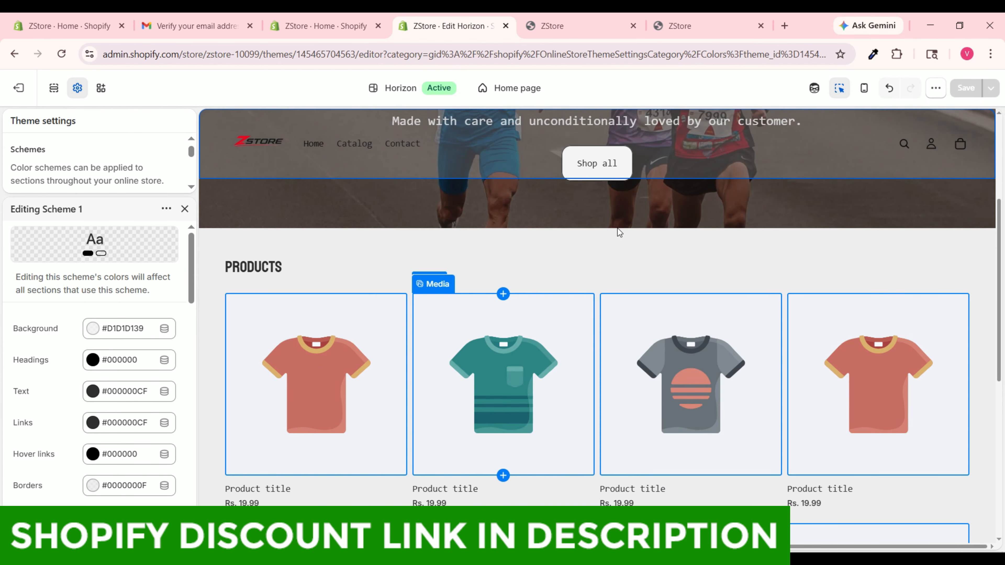
{"action": "mouse_move", "coordinate": [600, 223]}
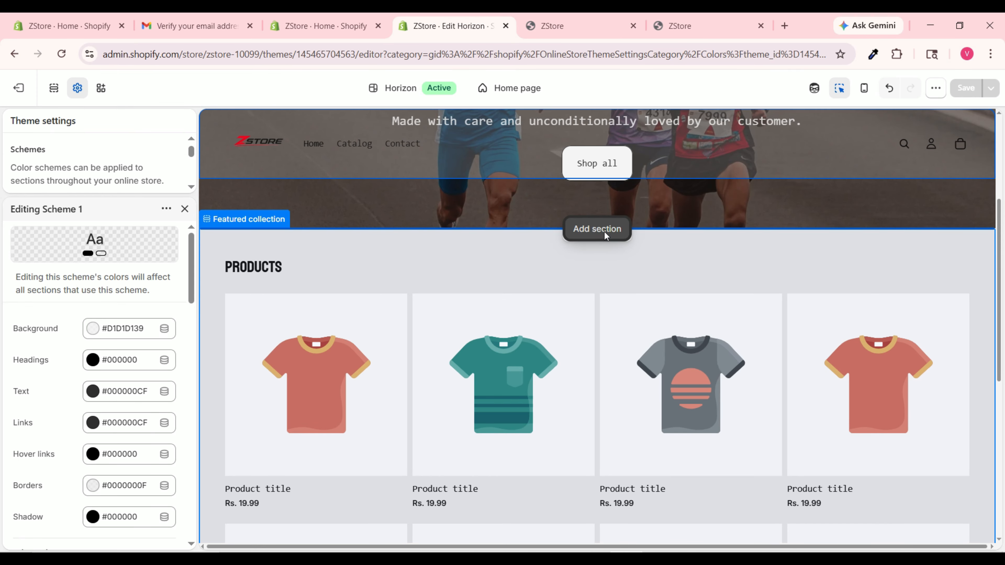
{"action": "left_click", "coordinate": [604, 232]}
{"action": "scroll", "coordinate": [456, 395], "scroll_direction": "down", "scroll_amount": 3}
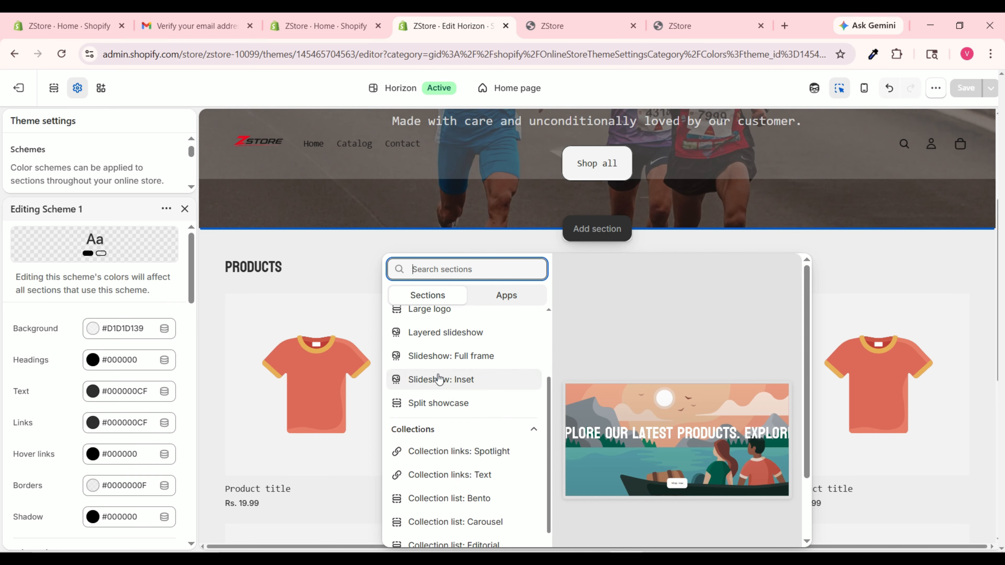
{"action": "scroll", "coordinate": [428, 396], "scroll_direction": "up", "scroll_amount": 3}
{"action": "scroll", "coordinate": [447, 436], "scroll_direction": "down", "scroll_amount": 1}
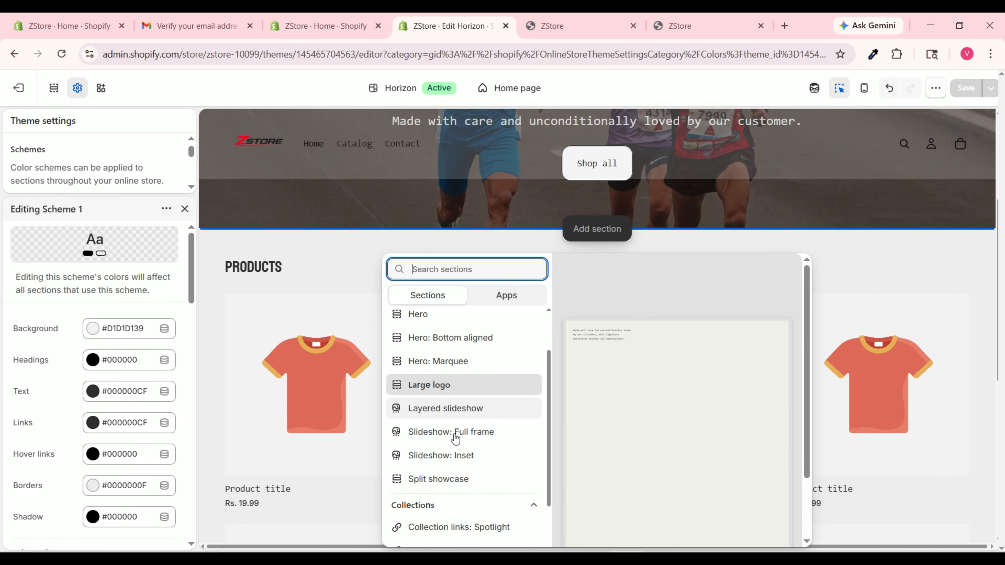
{"action": "scroll", "coordinate": [455, 439], "scroll_direction": "down", "scroll_amount": 5}
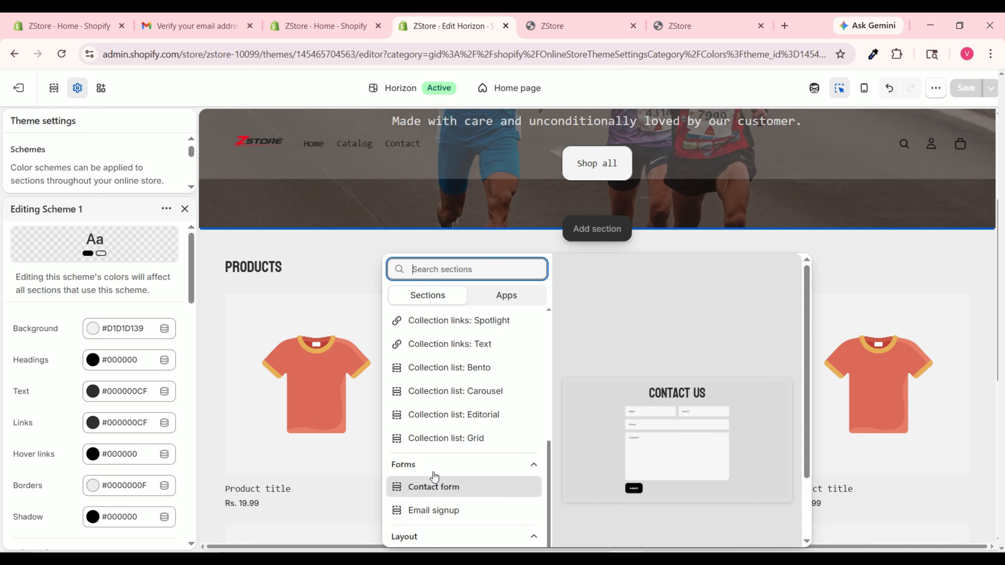
{"action": "scroll", "coordinate": [435, 473], "scroll_direction": "down", "scroll_amount": 5}
{"action": "scroll", "coordinate": [455, 433], "scroll_direction": "up", "scroll_amount": 5}
{"action": "scroll", "coordinate": [457, 435], "scroll_direction": "down", "scroll_amount": 8}
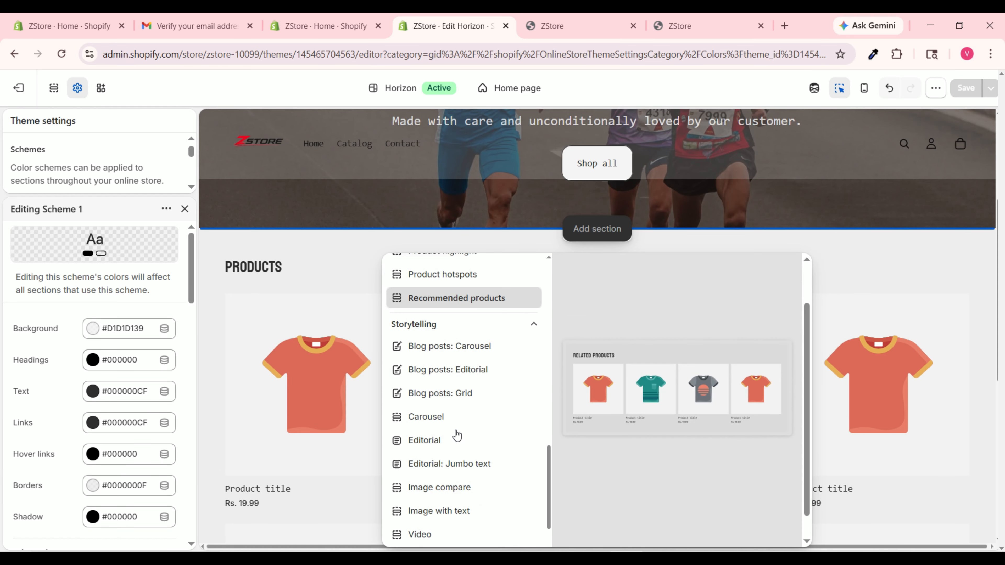
{"action": "scroll", "coordinate": [457, 435], "scroll_direction": "down", "scroll_amount": 3}
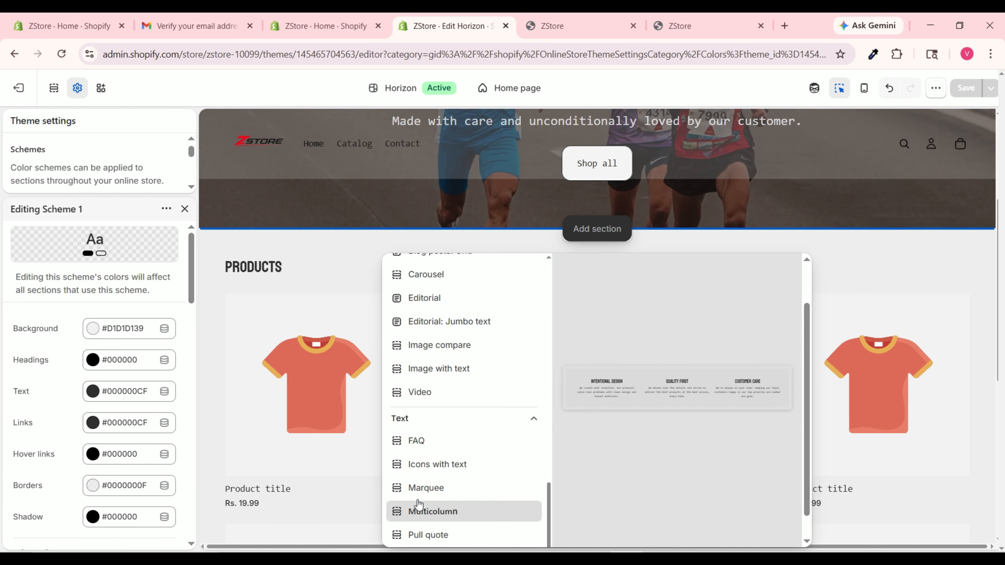
{"action": "left_click", "coordinate": [448, 491]}
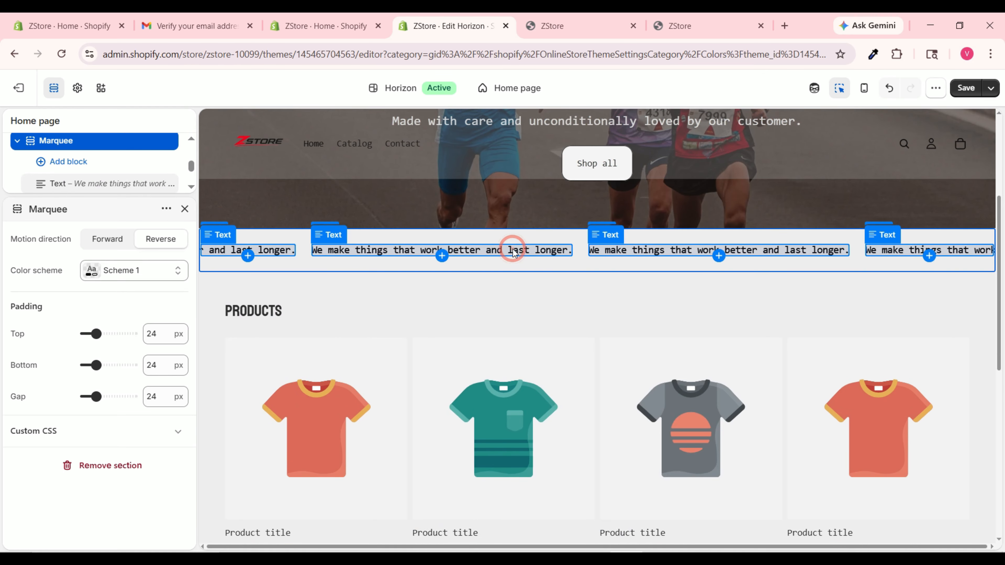
Inspect the marquee's text block and return to the Marquee section's settings.
{"action": "left_click", "coordinate": [513, 252]}
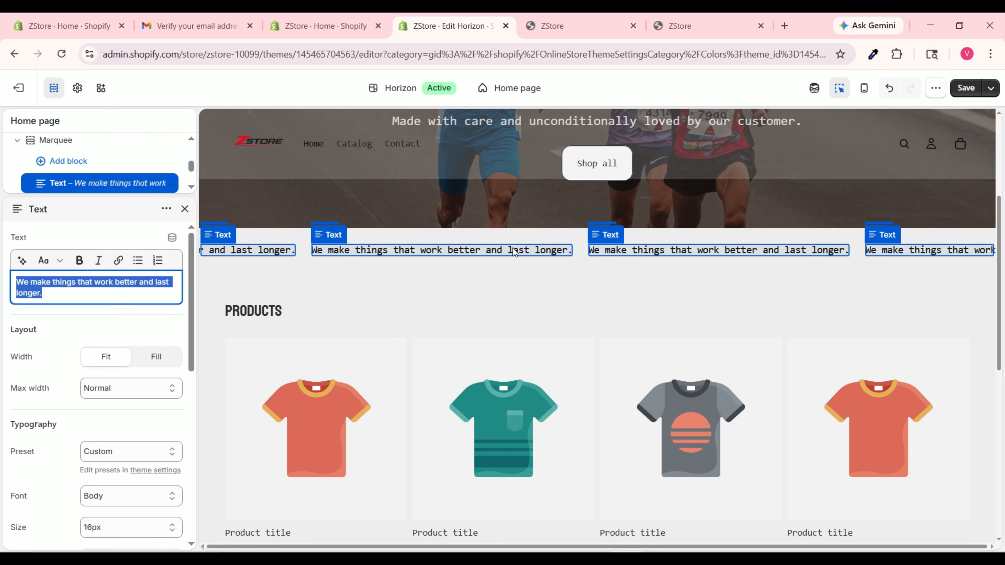
{"action": "left_click", "coordinate": [61, 294]}
{"action": "triple_click", "coordinate": [62, 294]}
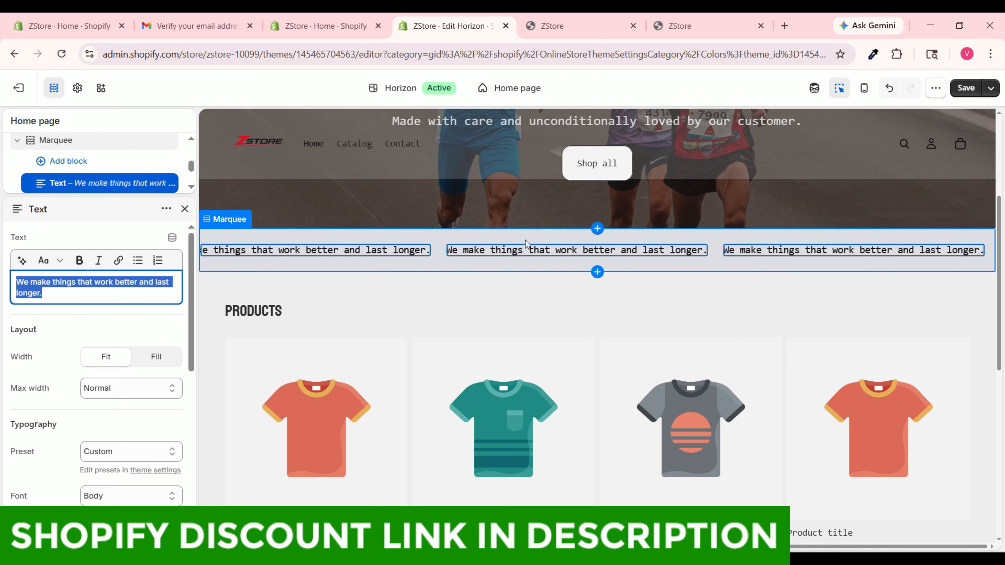
{"action": "left_click", "coordinate": [537, 237]}
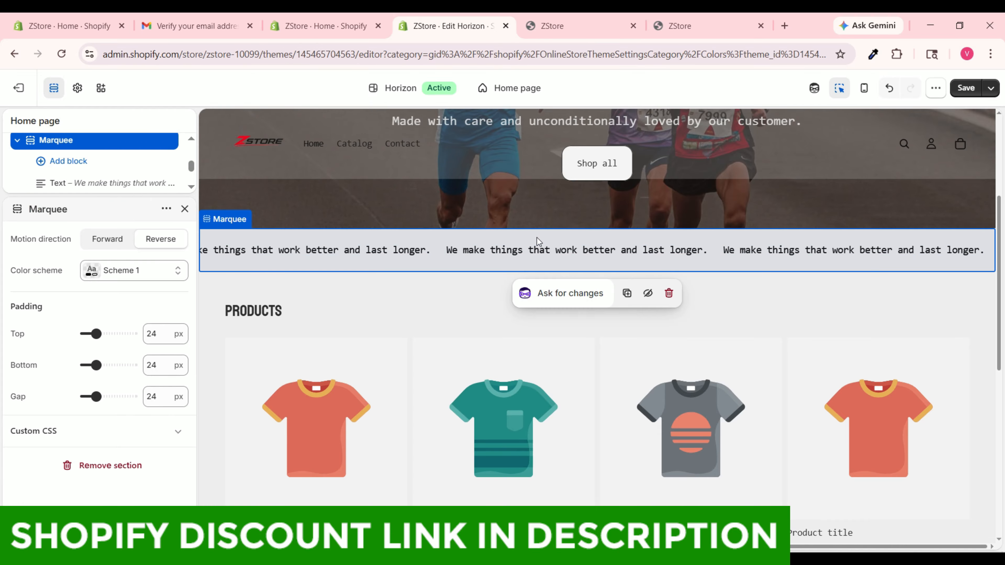
Edit the marquee's color Scheme 1 and set its background to #FFFFFF39.
{"action": "left_click", "coordinate": [130, 273]}
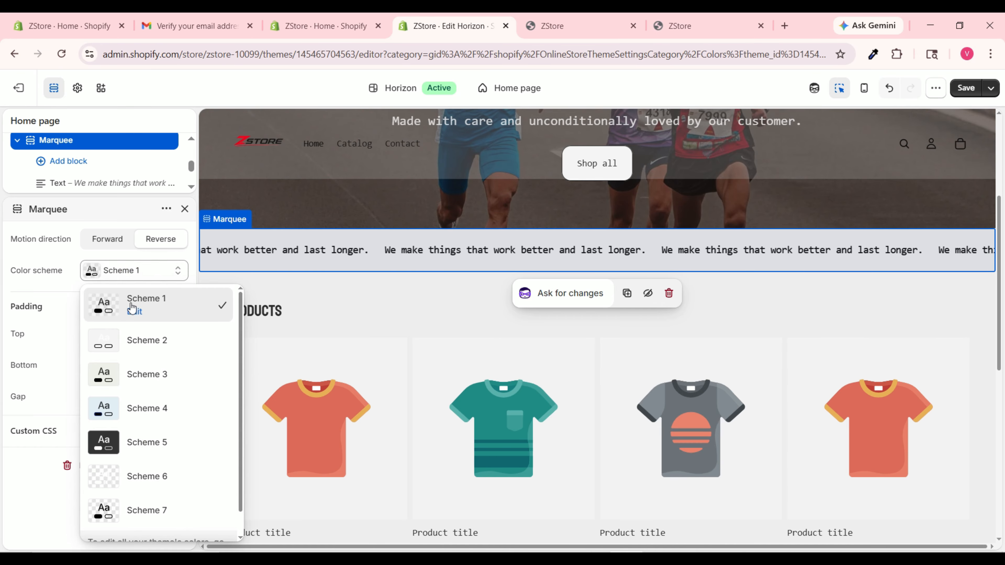
{"action": "left_click", "coordinate": [134, 316]}
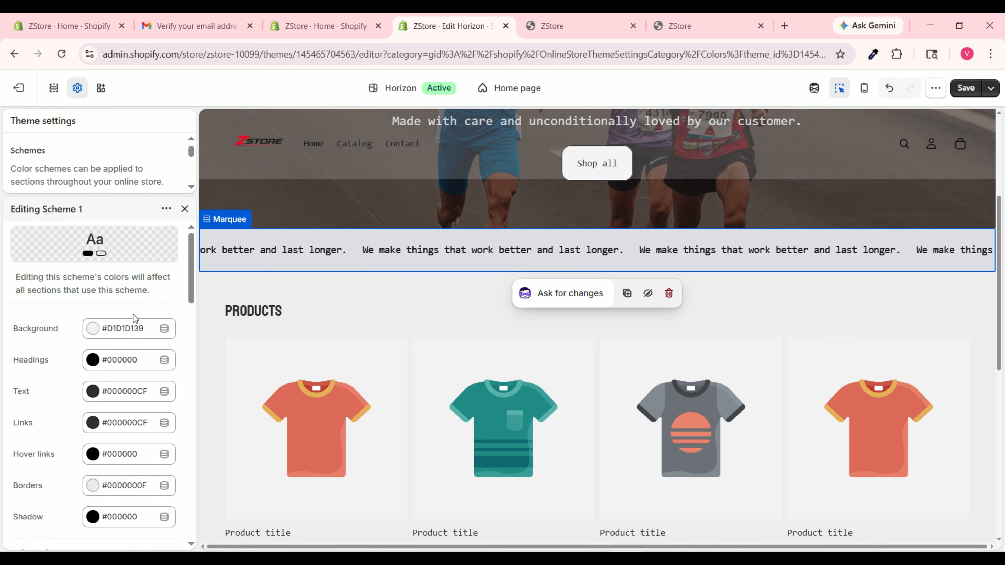
{"action": "left_click", "coordinate": [91, 328]}
{"action": "left_click_drag", "start_coordinate": [122, 116], "coordinate": [75, 85]}
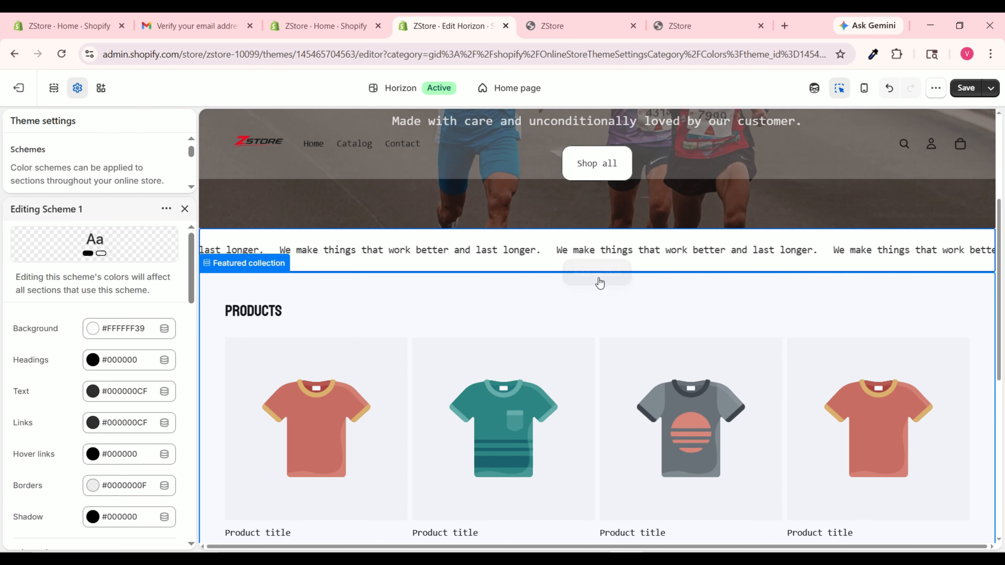
Add a Collection list: Grid section between the marquee and the featured collection.
{"action": "left_click", "coordinate": [600, 277]}
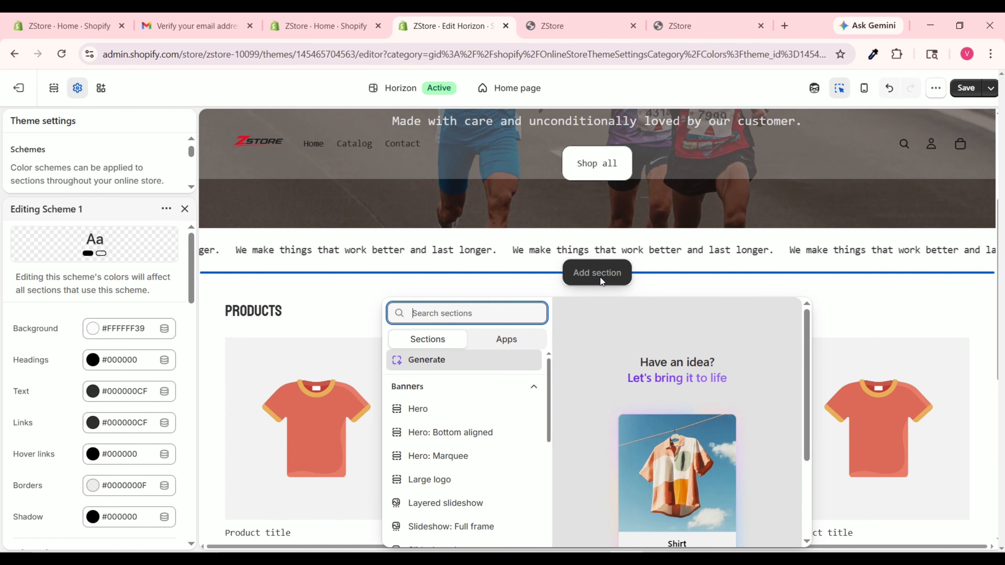
{"action": "scroll", "coordinate": [481, 425], "scroll_direction": "down", "scroll_amount": 5}
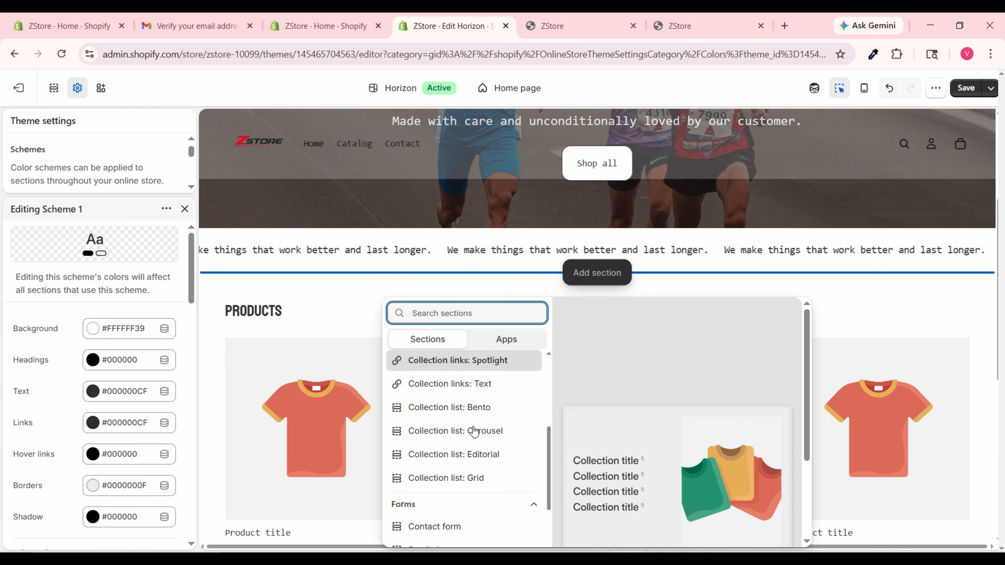
{"action": "left_click", "coordinate": [468, 478]}
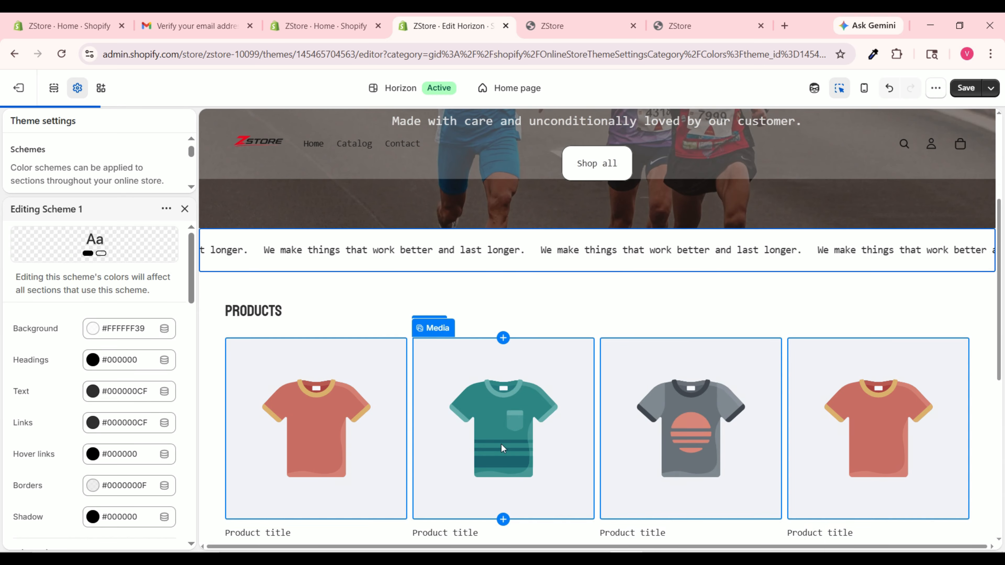
Apply color Scheme 3 to the new collection list grid section.
{"action": "scroll", "coordinate": [116, 348], "scroll_direction": "down", "scroll_amount": 2}
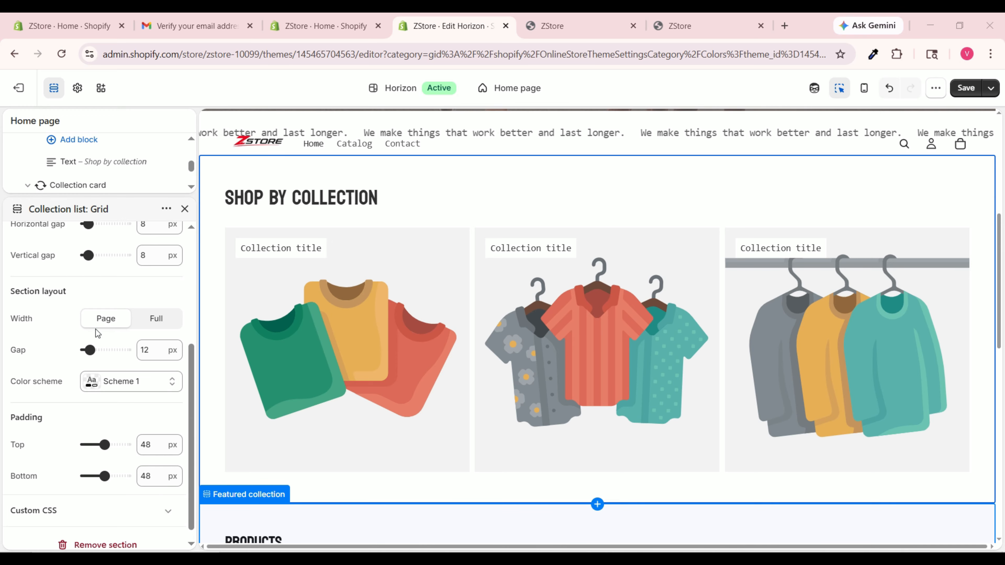
{"action": "left_click", "coordinate": [146, 387]}
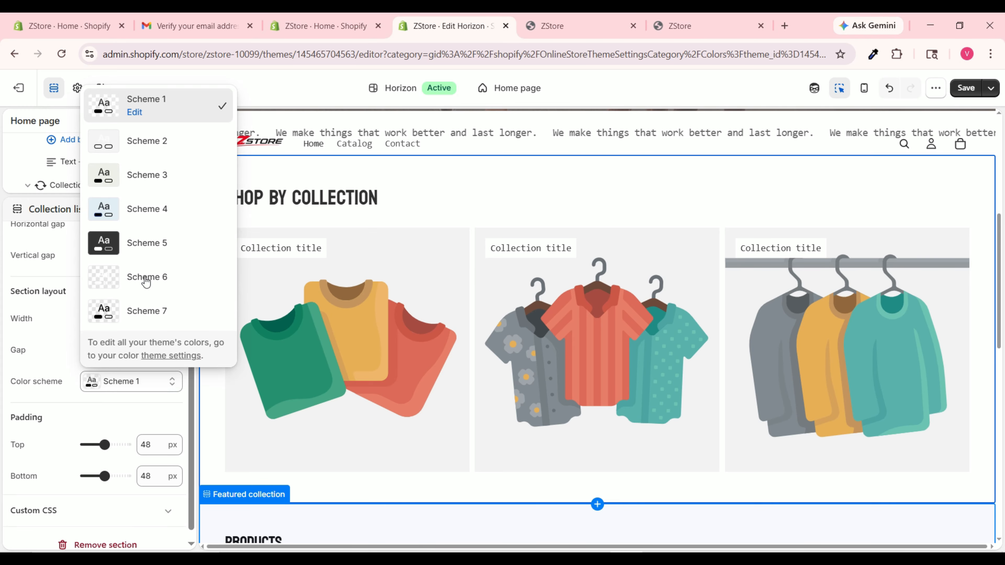
{"action": "left_click", "coordinate": [148, 177]}
Edit the collection list's color Scheme 3 and set its background to #FFFFFF.
{"action": "left_click", "coordinate": [122, 382]}
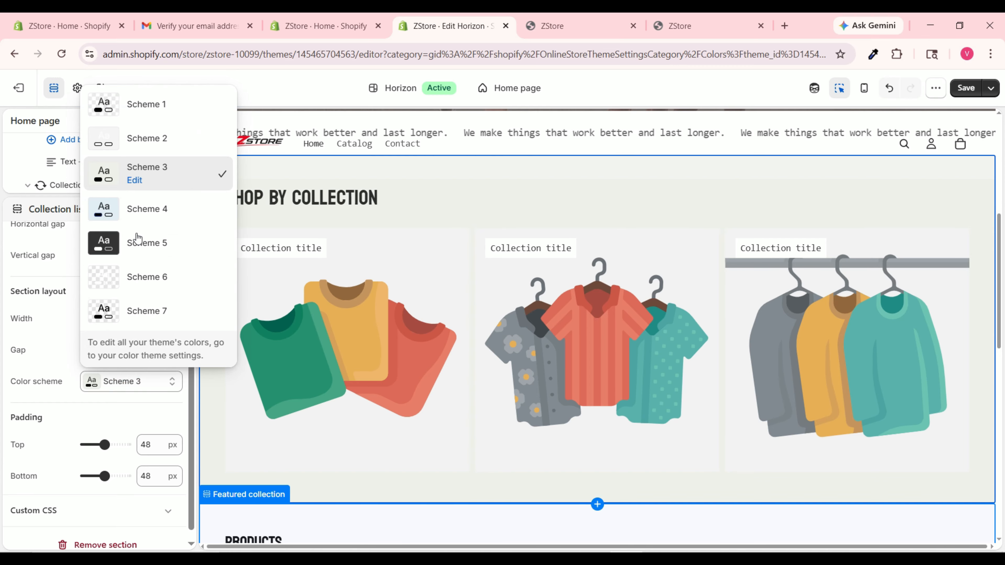
{"action": "left_click", "coordinate": [135, 180]}
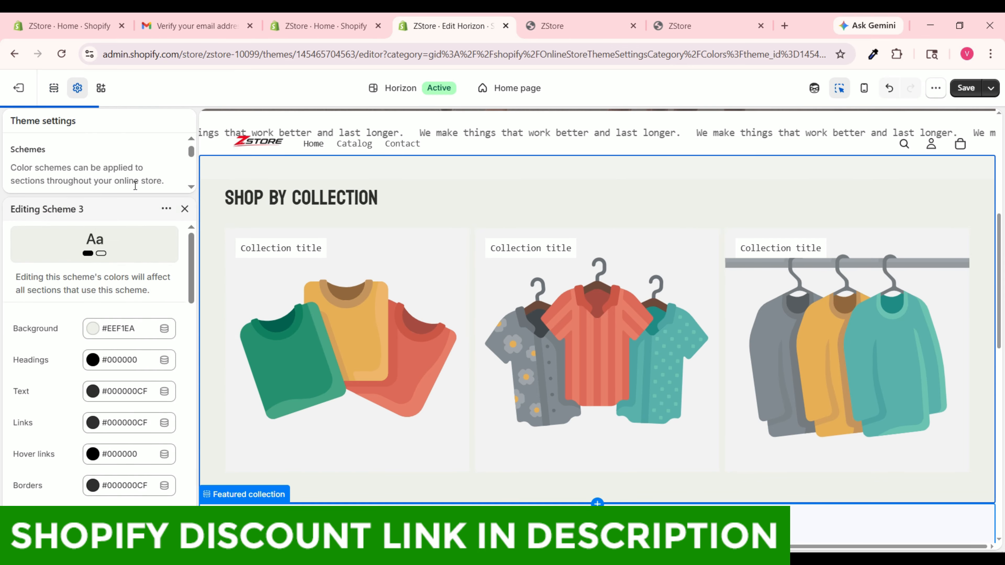
{"action": "left_click", "coordinate": [93, 330]}
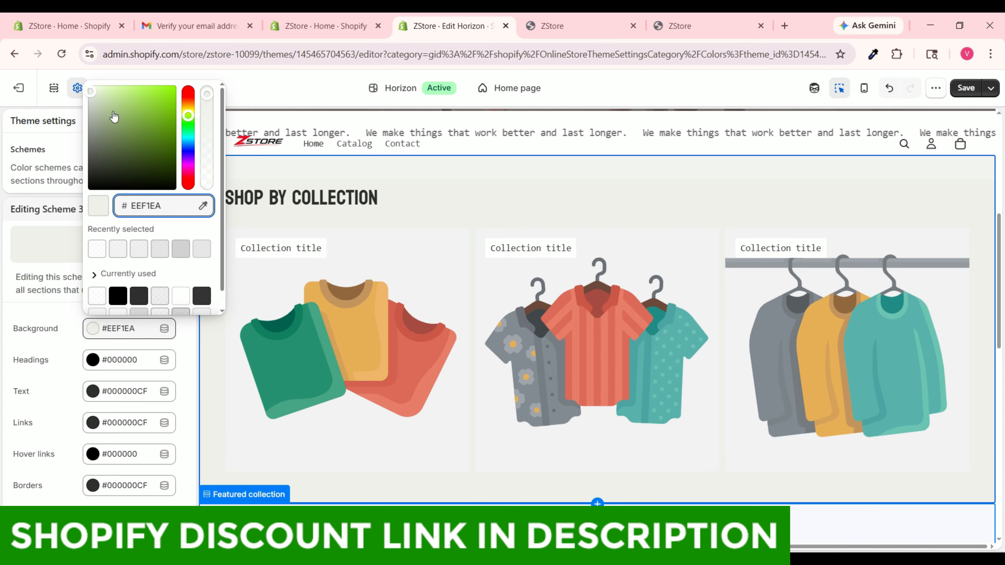
{"action": "left_click_drag", "start_coordinate": [104, 102], "coordinate": [88, 86]}
{"action": "left_click", "coordinate": [509, 268]}
Switch the Marquee section's color scheme to Scheme 3.
{"action": "scroll", "coordinate": [509, 269], "scroll_direction": "up", "scroll_amount": 2}
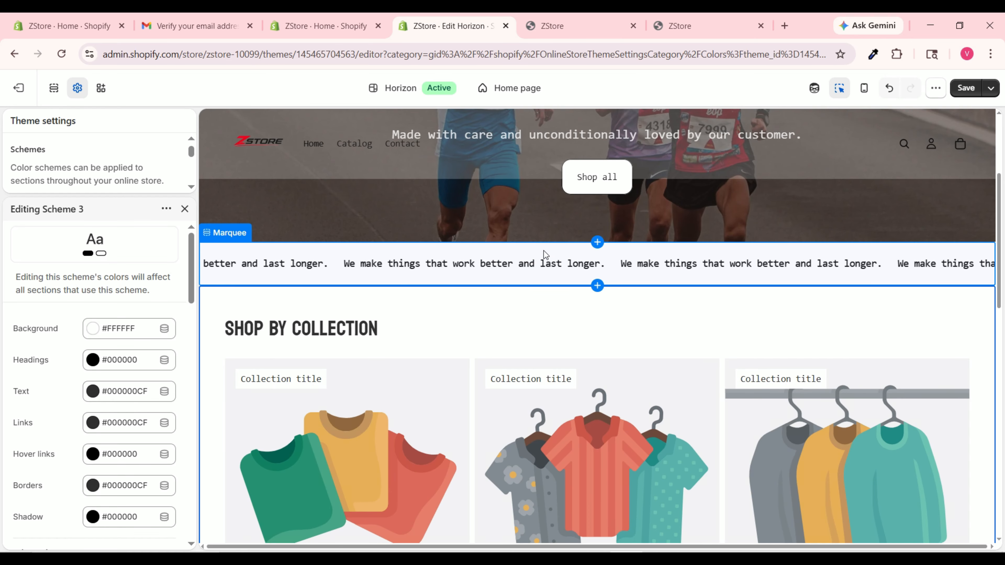
{"action": "left_click", "coordinate": [543, 251]}
{"action": "left_click", "coordinate": [138, 273]}
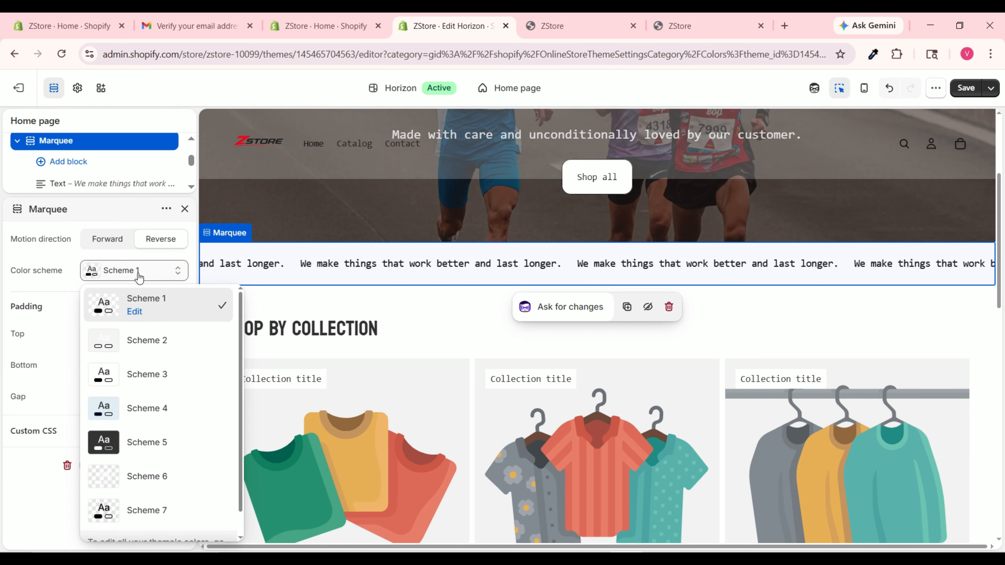
{"action": "left_click", "coordinate": [147, 374]}
Switch the Featured collection section's color scheme to Scheme 3.
{"action": "scroll", "coordinate": [500, 363], "scroll_direction": "down", "scroll_amount": 5}
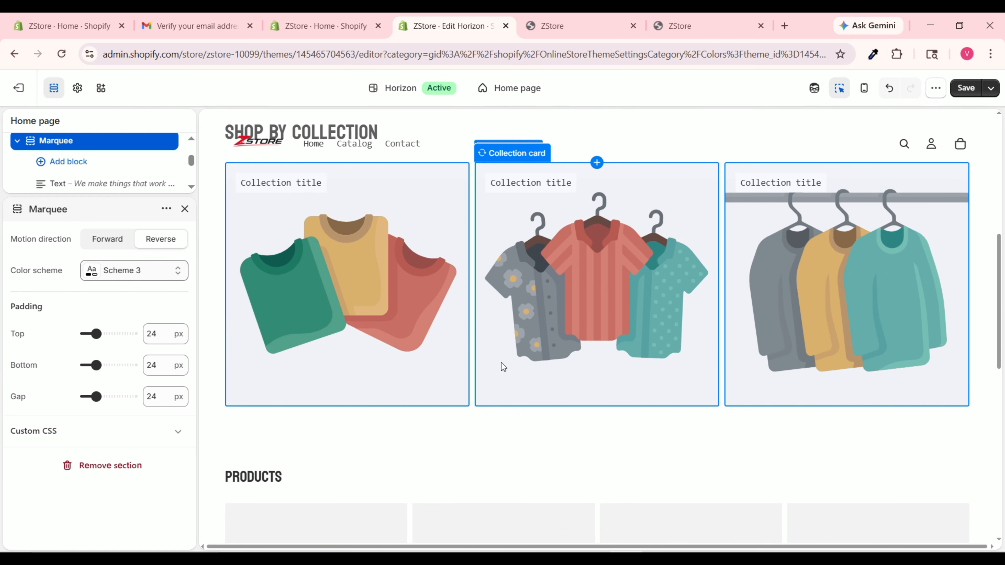
{"action": "scroll", "coordinate": [501, 363], "scroll_direction": "down", "scroll_amount": 5}
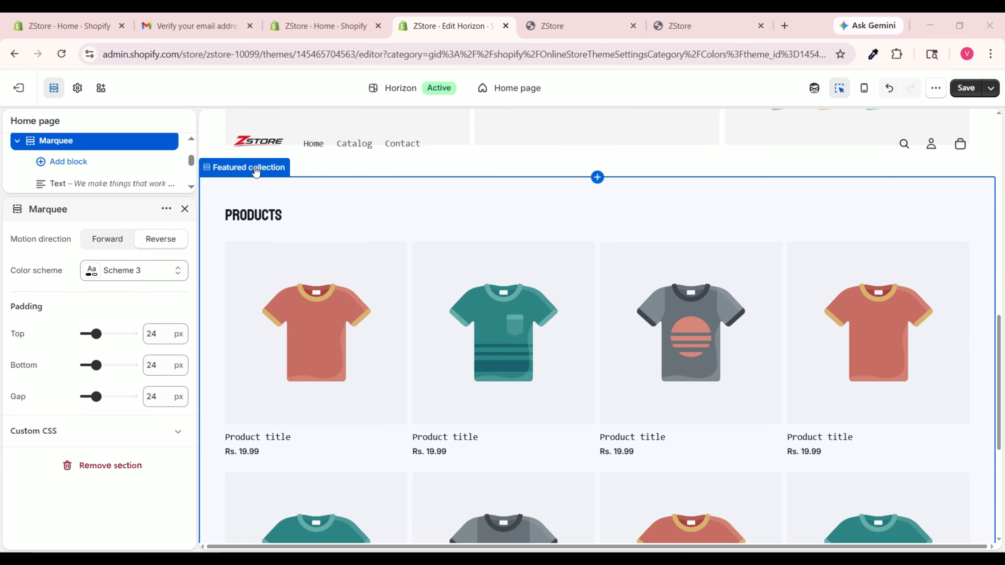
{"action": "left_click", "coordinate": [247, 173]}
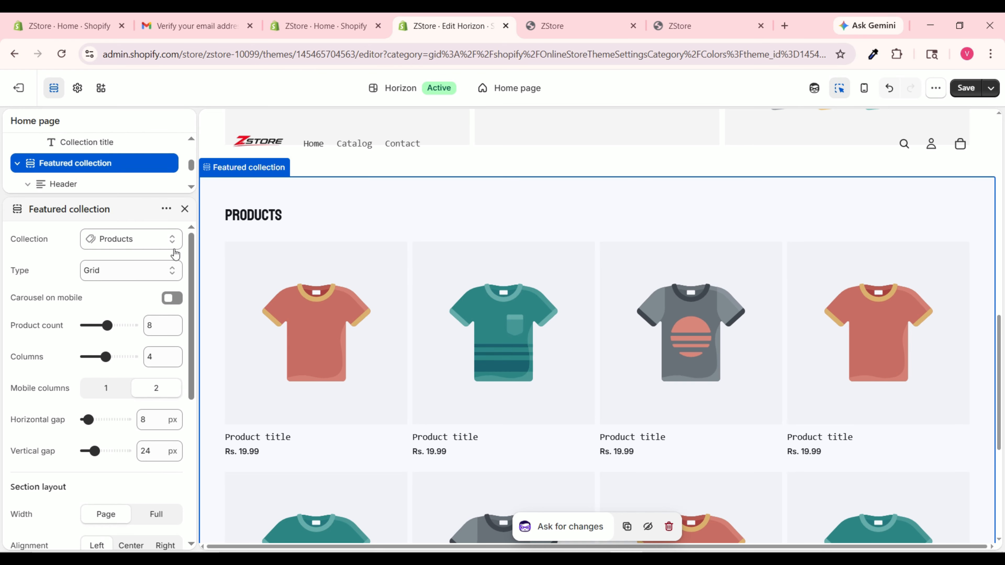
{"action": "scroll", "coordinate": [116, 372], "scroll_direction": "down", "scroll_amount": 6}
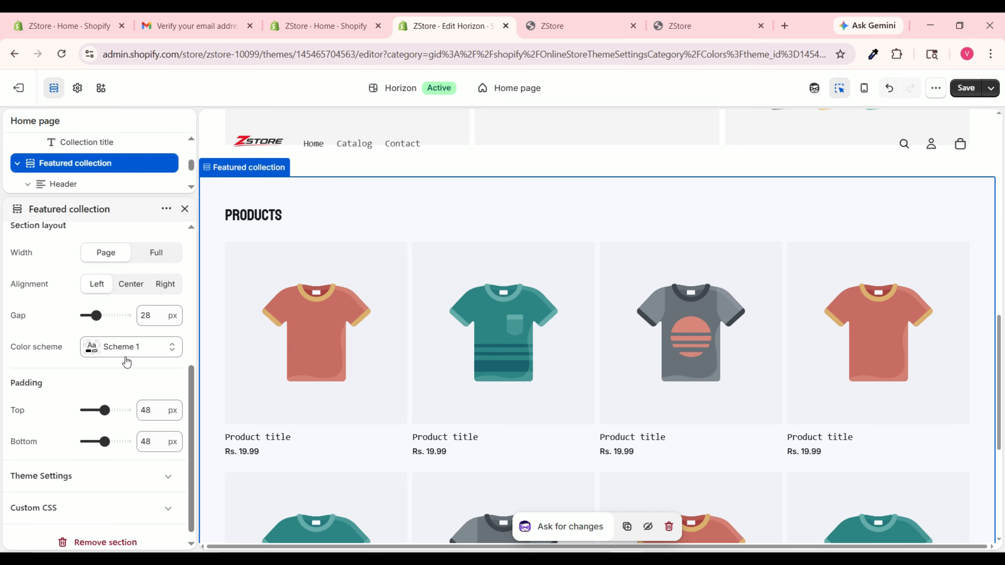
{"action": "left_click", "coordinate": [131, 348]}
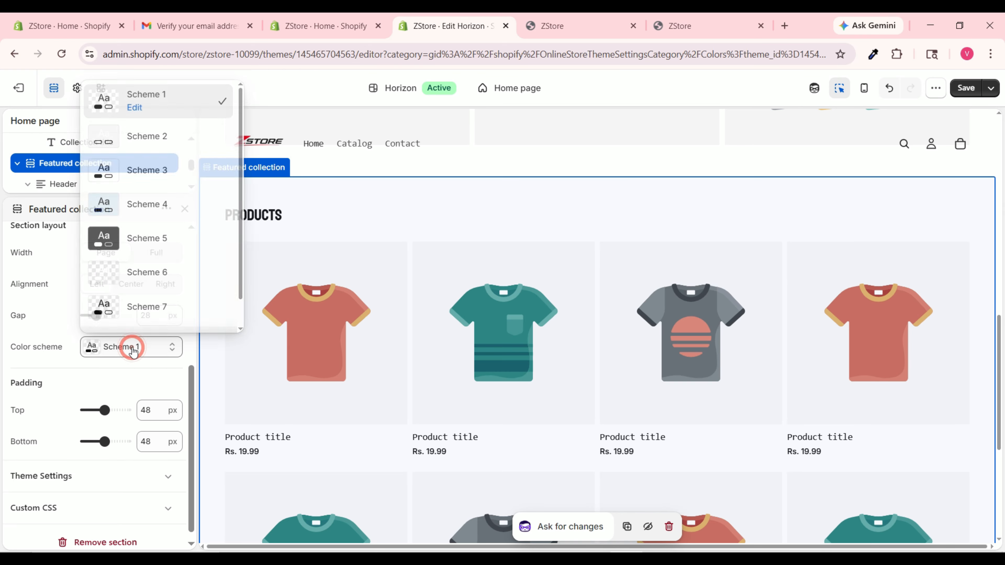
{"action": "left_click", "coordinate": [146, 174]}
Give the cards in the Shop by Collection grid a solid border 3 px thick and save the theme.
{"action": "scroll", "coordinate": [481, 264], "scroll_direction": "up", "scroll_amount": 5}
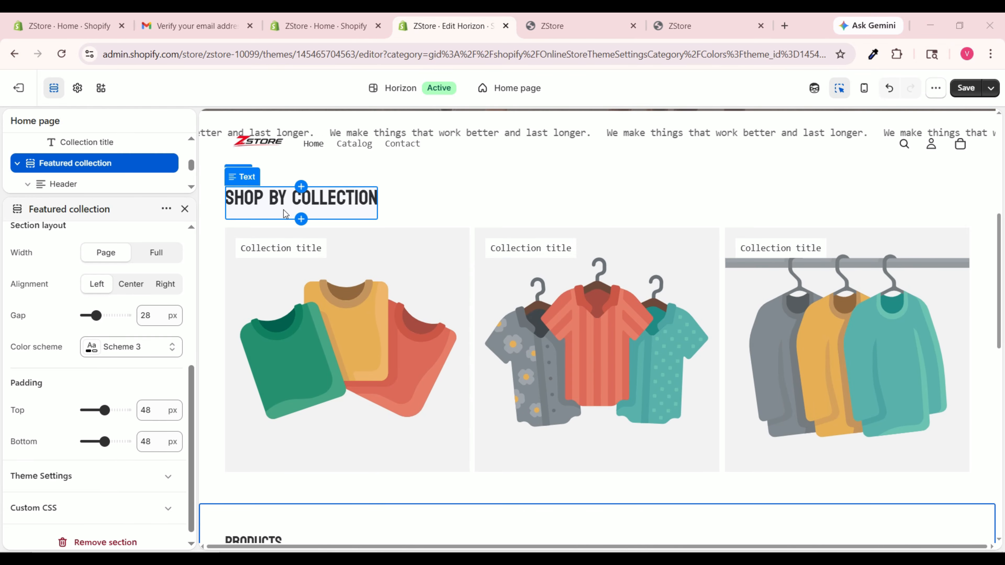
{"action": "scroll", "coordinate": [283, 210], "scroll_direction": "up", "scroll_amount": 3}
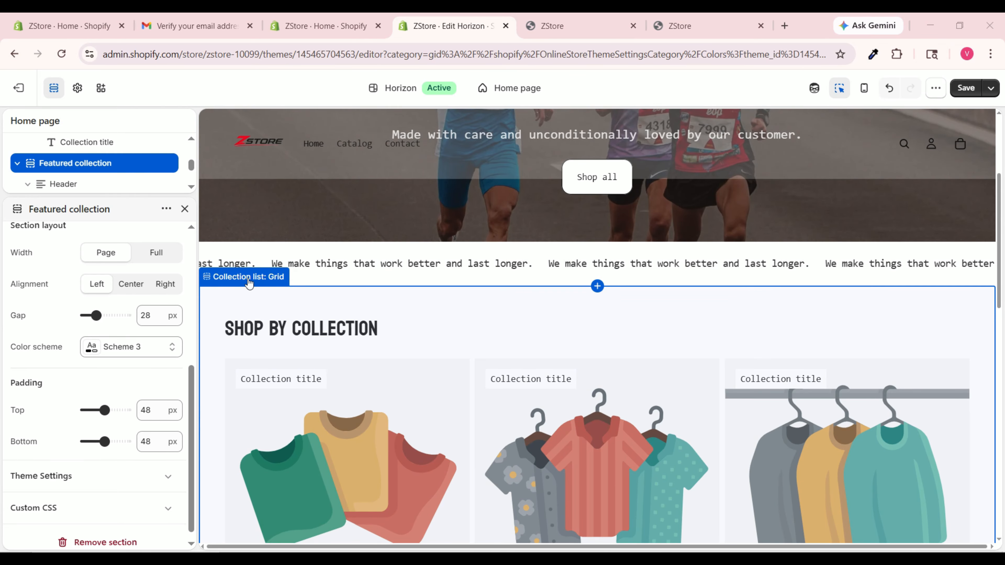
{"action": "left_click", "coordinate": [255, 280]}
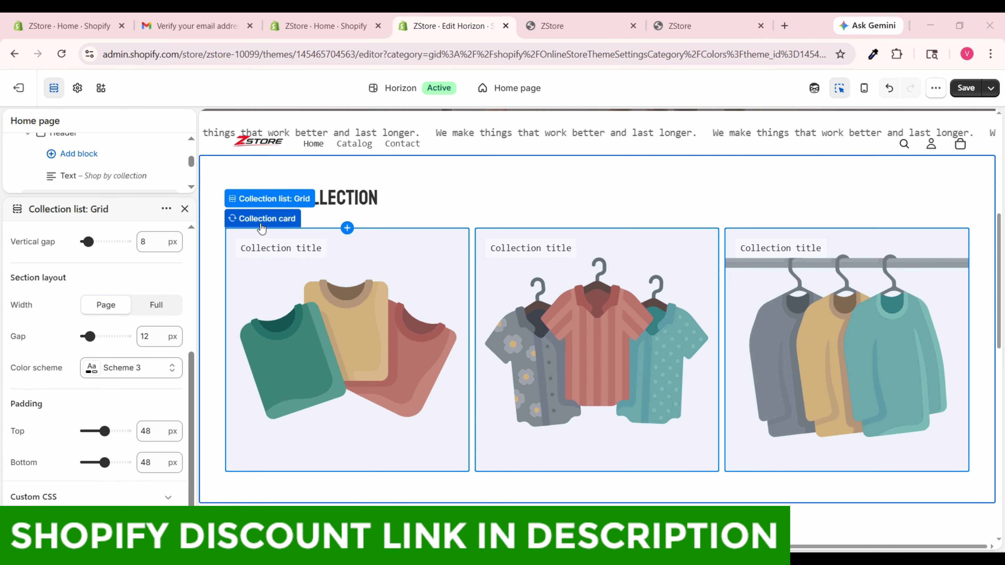
{"action": "left_click", "coordinate": [257, 229]}
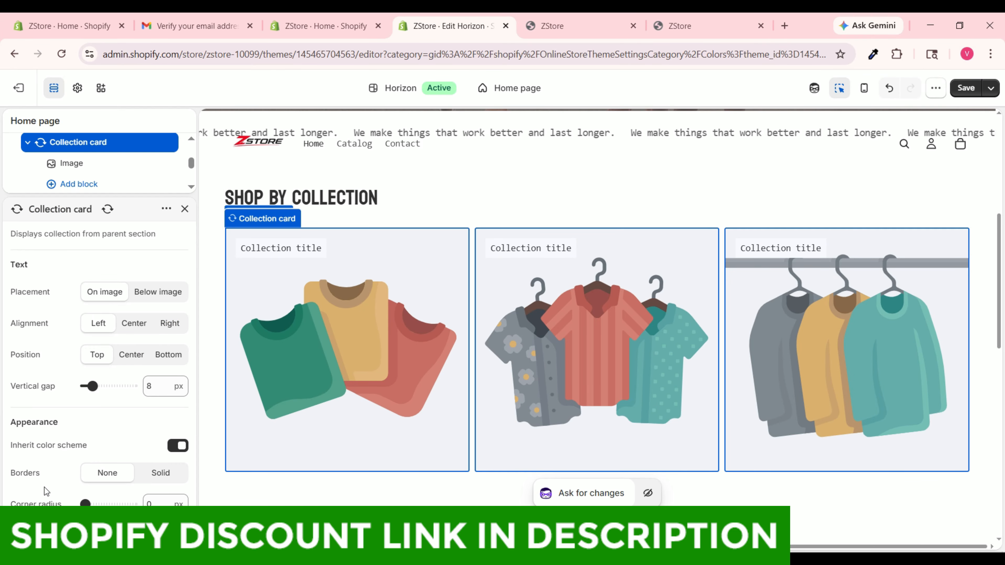
{"action": "left_click", "coordinate": [168, 473]}
{"action": "scroll", "coordinate": [92, 489], "scroll_direction": "down", "scroll_amount": 1}
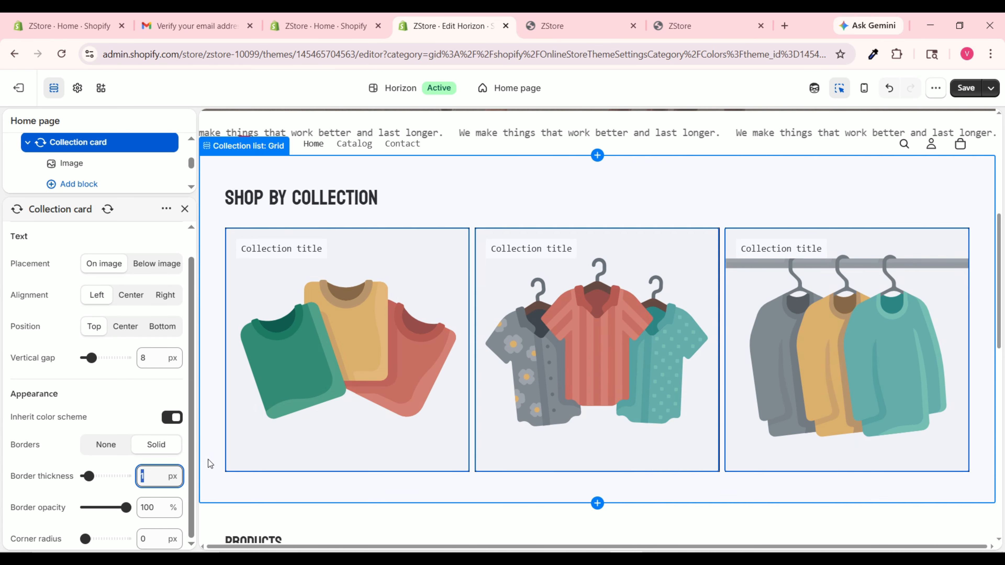
{"action": "type", "text": "5"}
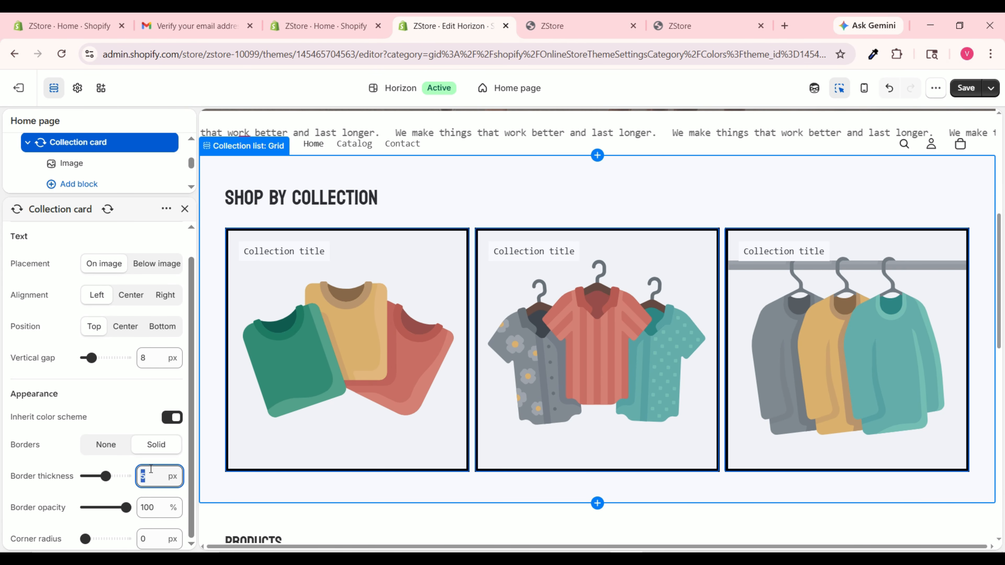
{"action": "left_click", "coordinate": [962, 92]}
Add an Image with text section between the collection list and the featured collection.
{"action": "scroll", "coordinate": [608, 258], "scroll_direction": "down", "scroll_amount": 8}
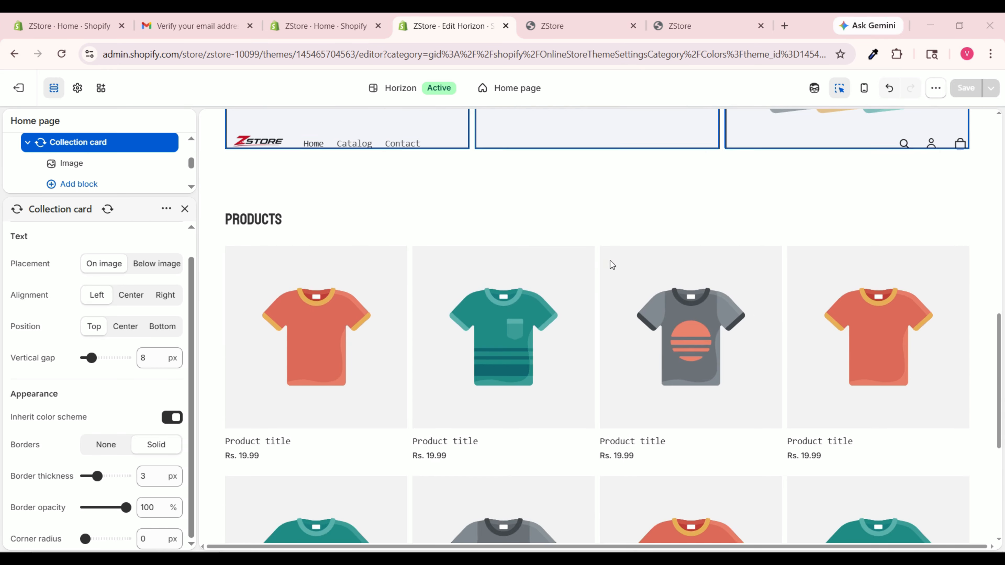
{"action": "scroll", "coordinate": [597, 215], "scroll_direction": "up", "scroll_amount": 2}
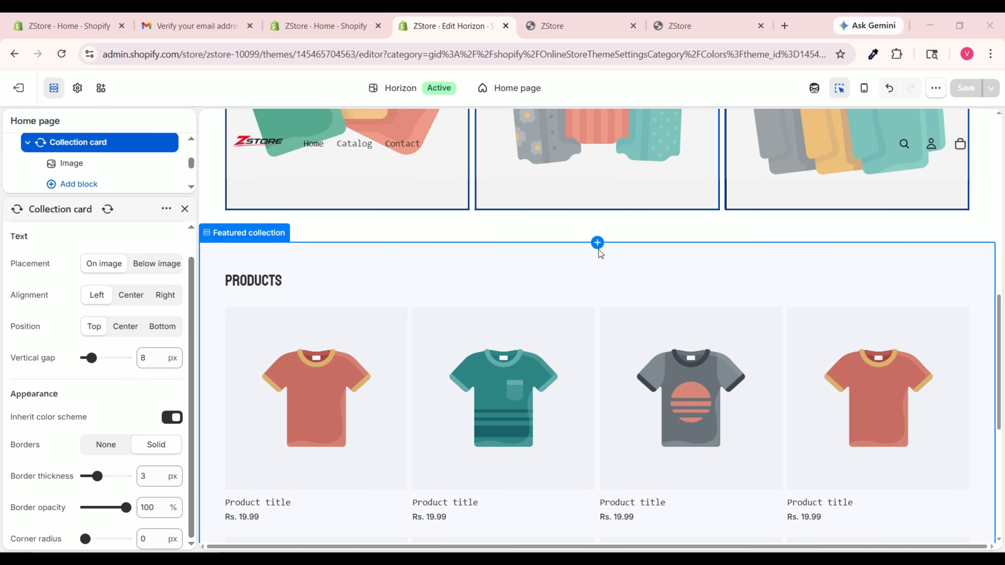
{"action": "left_click", "coordinate": [607, 246]}
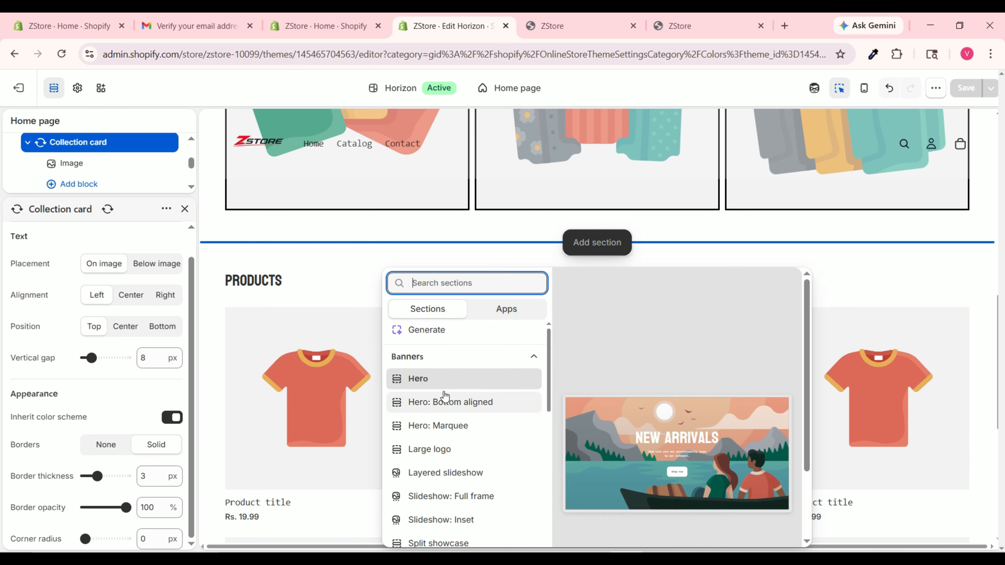
{"action": "scroll", "coordinate": [459, 439], "scroll_direction": "down", "scroll_amount": 3}
{"action": "scroll", "coordinate": [455, 441], "scroll_direction": "down", "scroll_amount": 8}
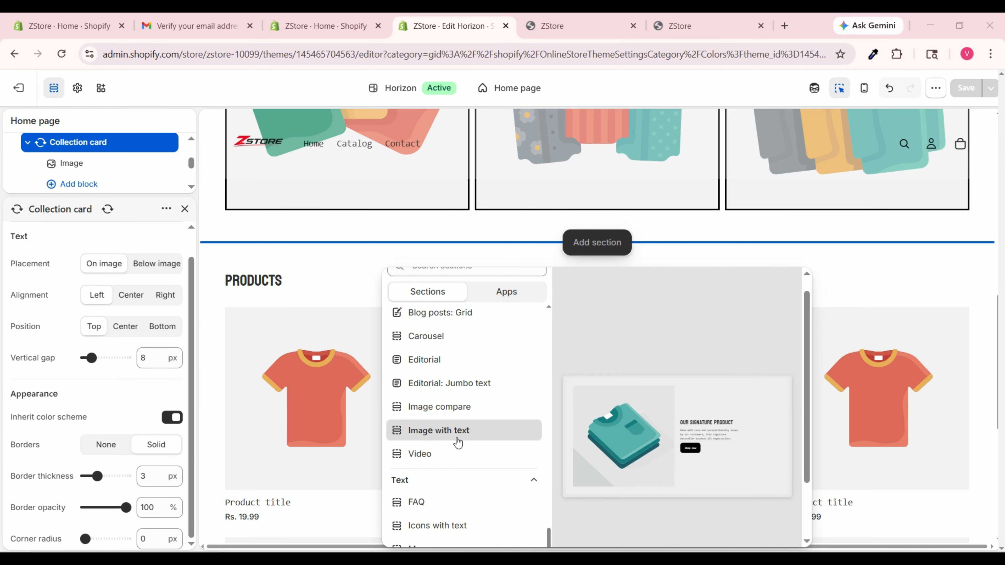
{"action": "left_click", "coordinate": [459, 431]}
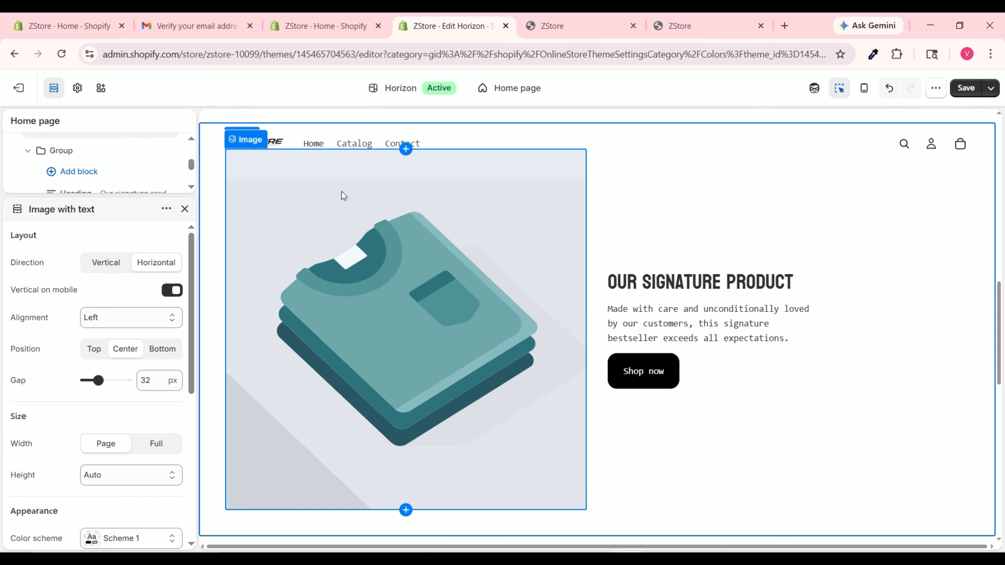
Upload the file "image" from the Shopify folder as the Image with text section's picture and save the theme.
{"action": "left_click", "coordinate": [348, 198]}
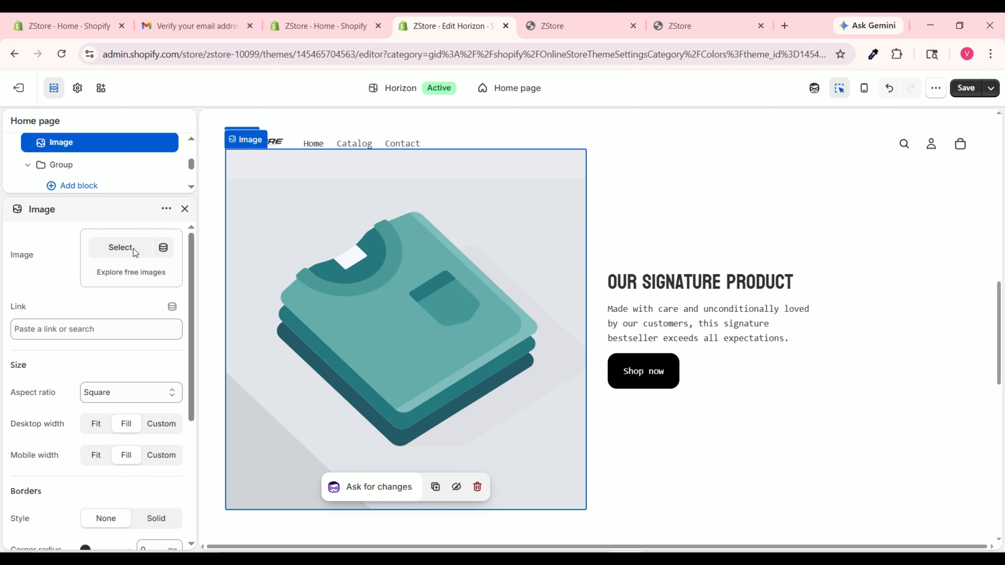
{"action": "left_click", "coordinate": [120, 248]}
{"action": "left_click", "coordinate": [507, 249]}
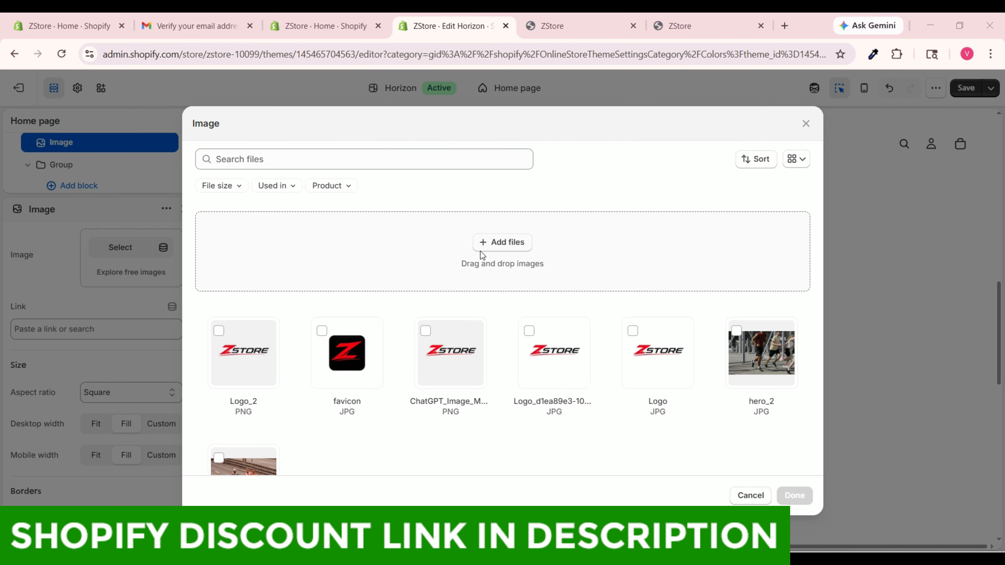
{"action": "left_click", "coordinate": [446, 139]}
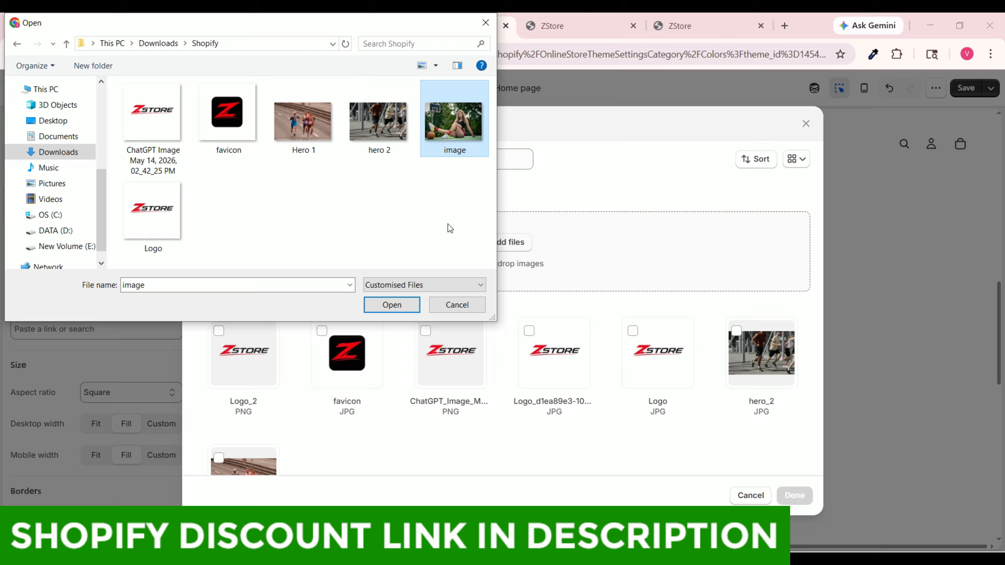
{"action": "left_click", "coordinate": [392, 305]}
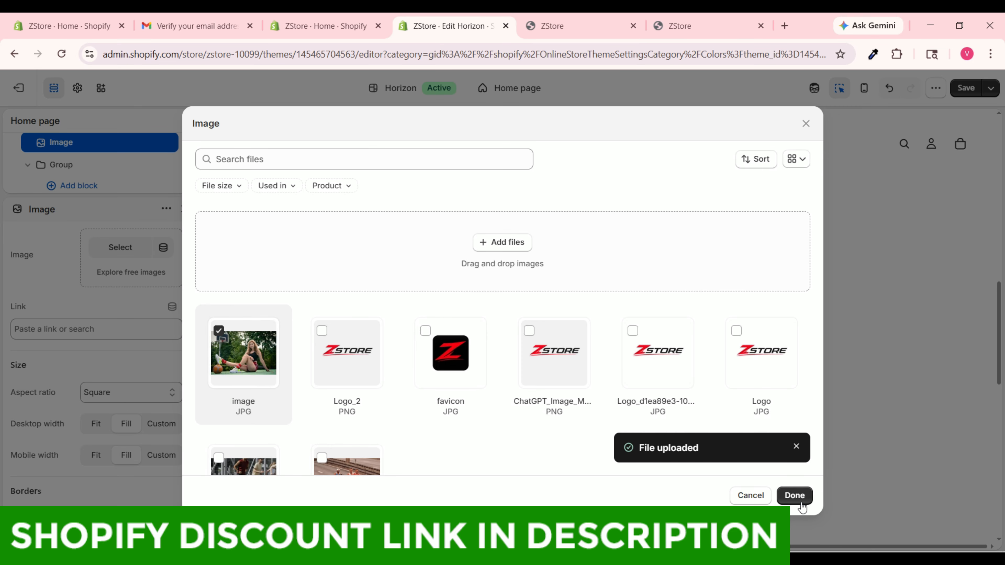
{"action": "left_click", "coordinate": [794, 495]}
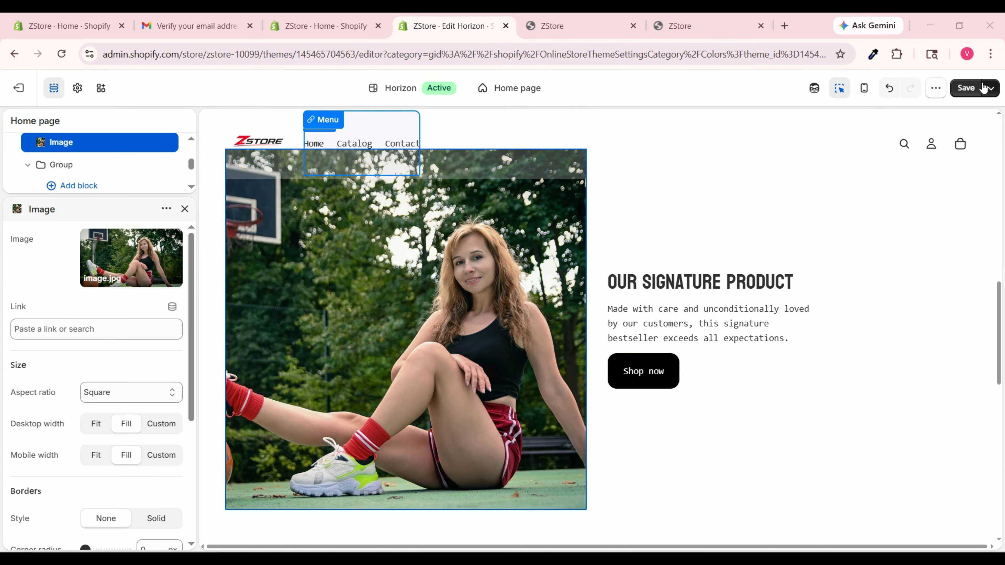
{"action": "left_click", "coordinate": [971, 89]}
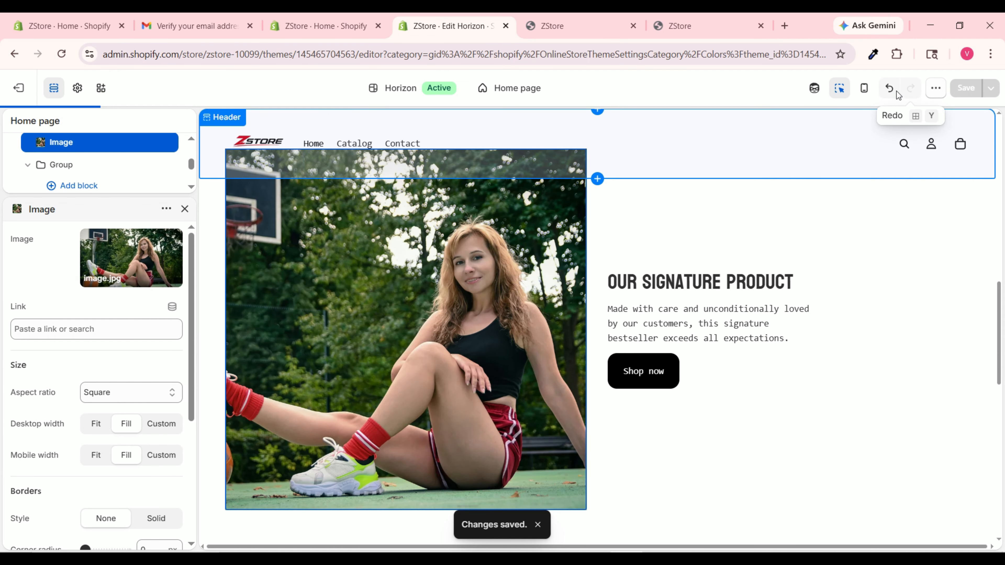
Preview the home page in the mobile layout and review its sections from the hero to the products.
{"action": "left_click", "coordinate": [864, 91]}
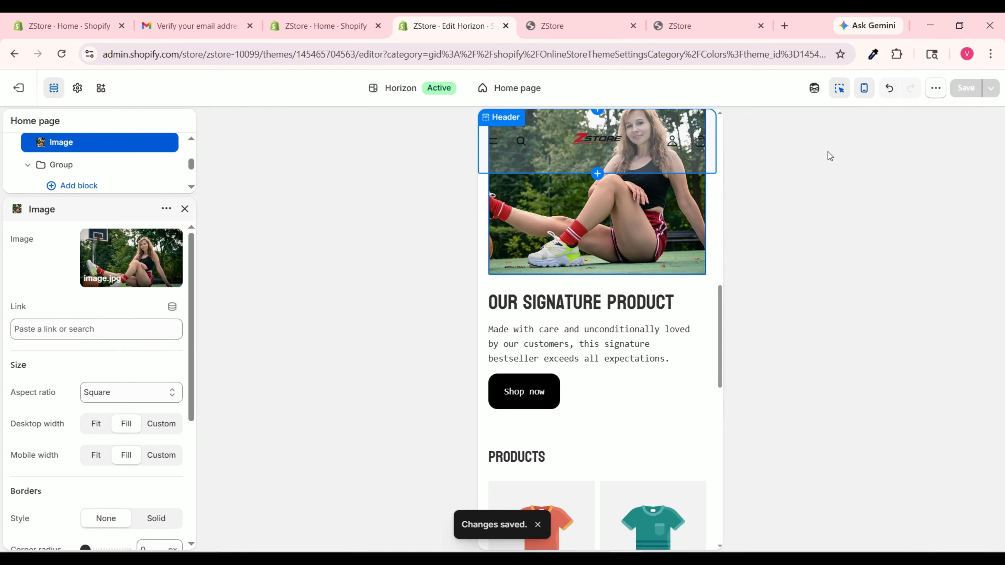
{"action": "scroll", "coordinate": [621, 301], "scroll_direction": "down", "scroll_amount": 10}
{"action": "scroll", "coordinate": [633, 296], "scroll_direction": "up", "scroll_amount": 3}
{"action": "scroll", "coordinate": [646, 292], "scroll_direction": "down", "scroll_amount": 5}
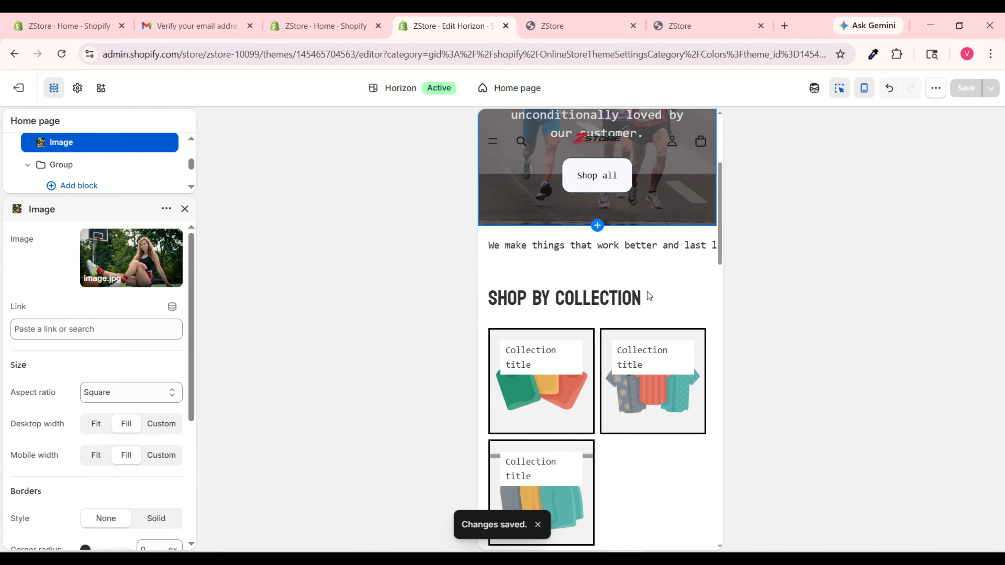
{"action": "scroll", "coordinate": [647, 292], "scroll_direction": "down", "scroll_amount": 10}
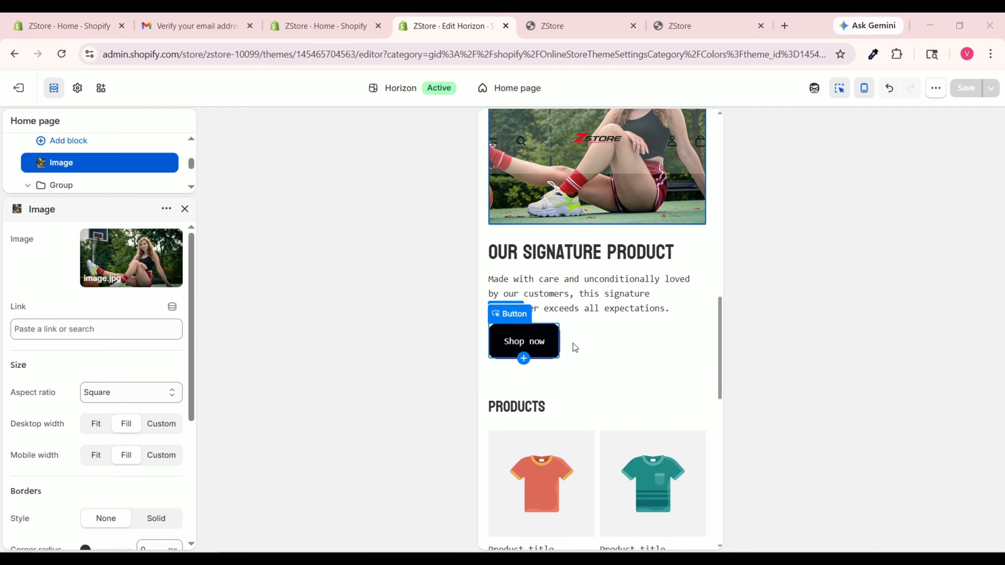
Set the Shop now button's mobile width to Custom 100% in the Image with text section and save the theme.
{"action": "left_click", "coordinate": [550, 339]}
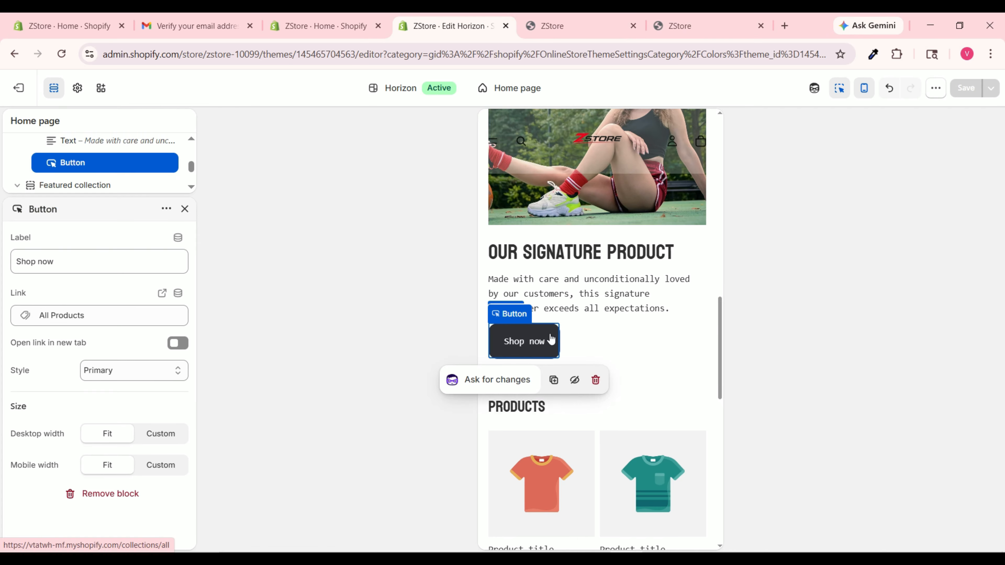
{"action": "left_click", "coordinate": [155, 468]}
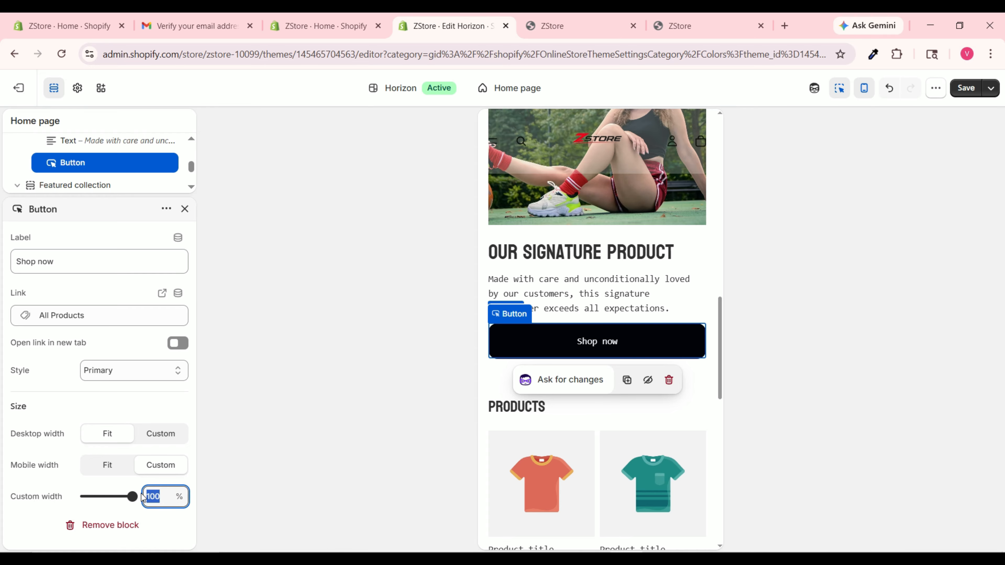
{"action": "left_click", "coordinate": [966, 88]}
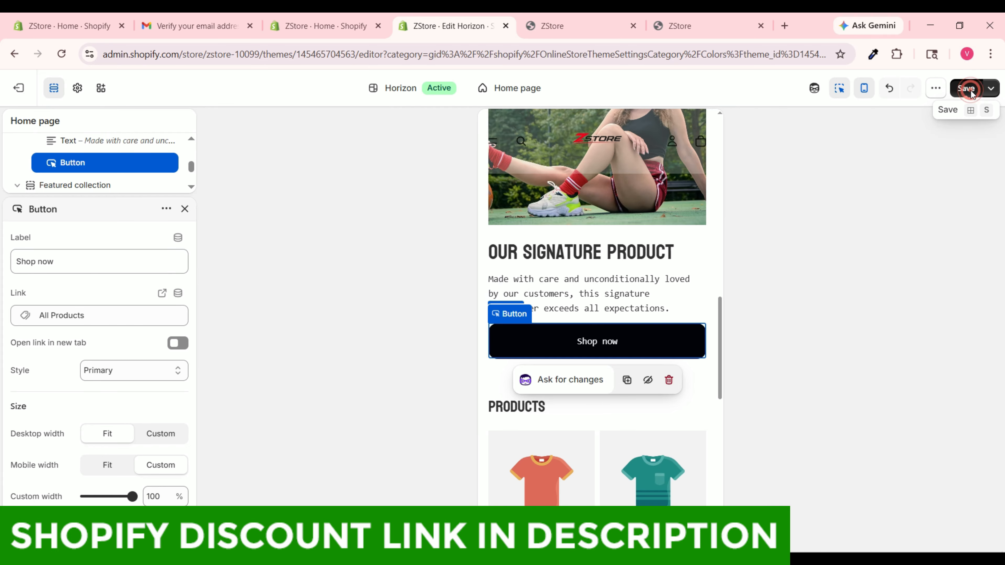
Review the mobile home page, return to the desktop preview and examine the page from header to footer.
{"action": "scroll", "coordinate": [579, 328], "scroll_direction": "down", "scroll_amount": 5}
{"action": "scroll", "coordinate": [579, 328], "scroll_direction": "up", "scroll_amount": 15}
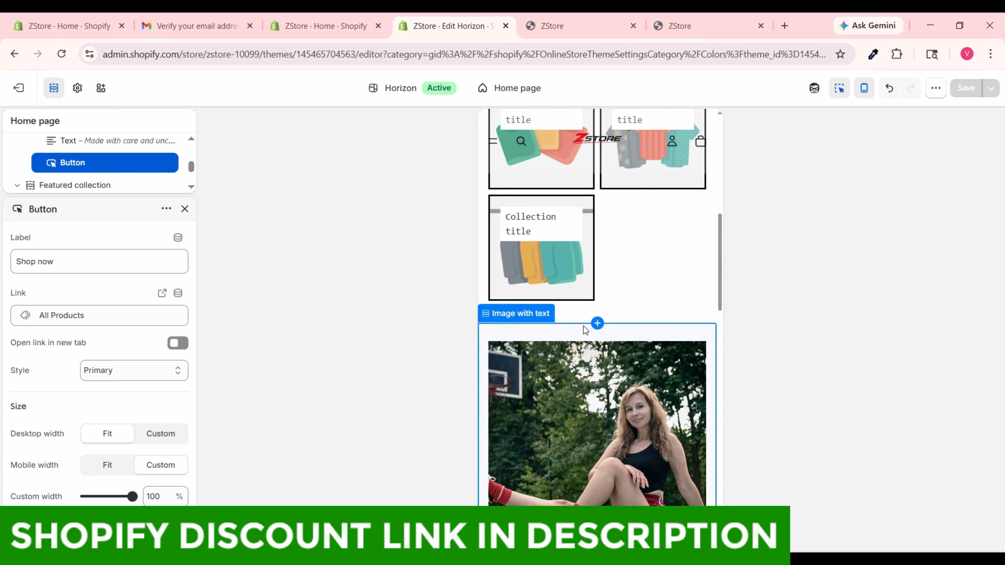
{"action": "left_click", "coordinate": [865, 88]}
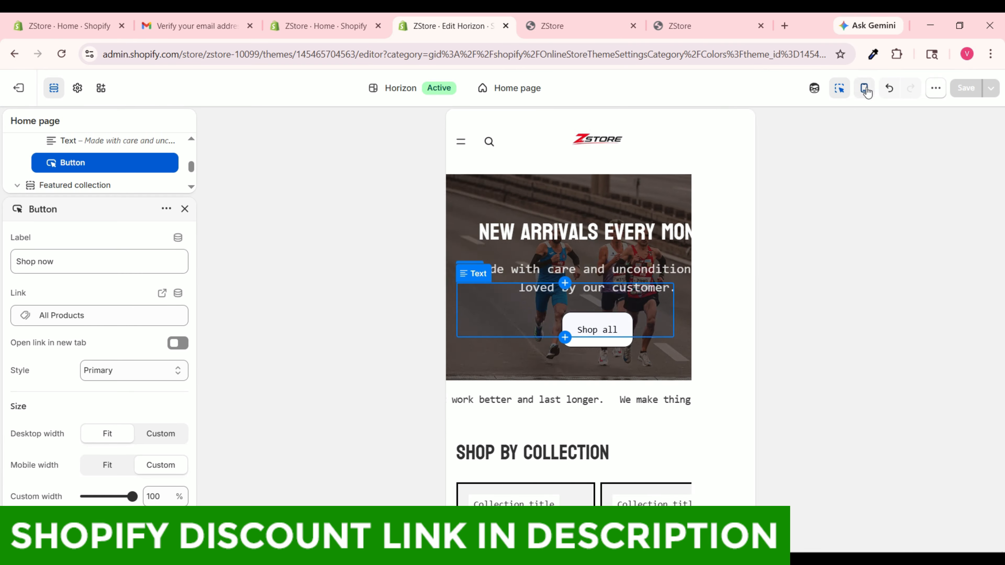
{"action": "scroll", "coordinate": [776, 273], "scroll_direction": "down", "scroll_amount": 4}
{"action": "scroll", "coordinate": [776, 268], "scroll_direction": "down", "scroll_amount": 10}
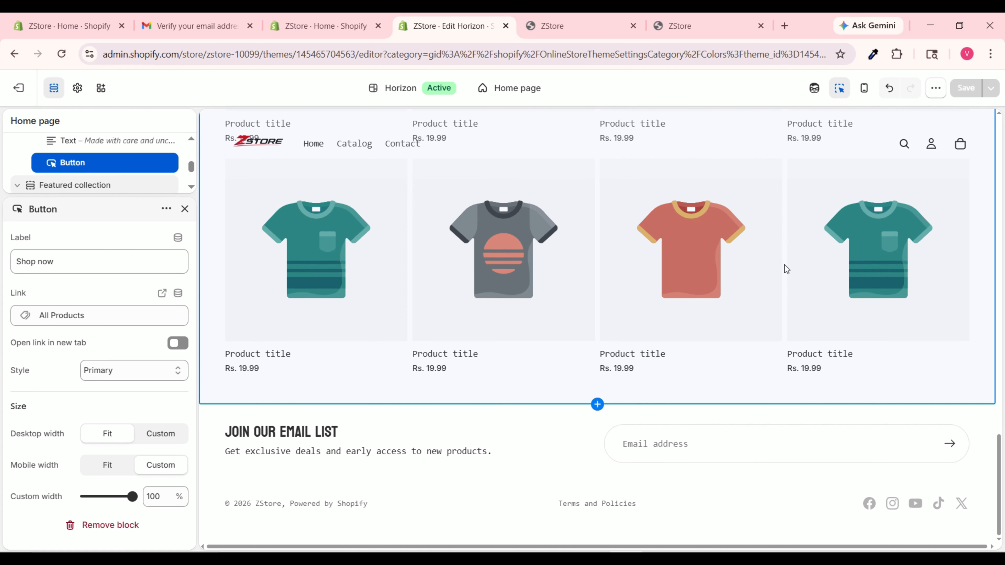
{"action": "scroll", "coordinate": [784, 265], "scroll_direction": "up", "scroll_amount": 15}
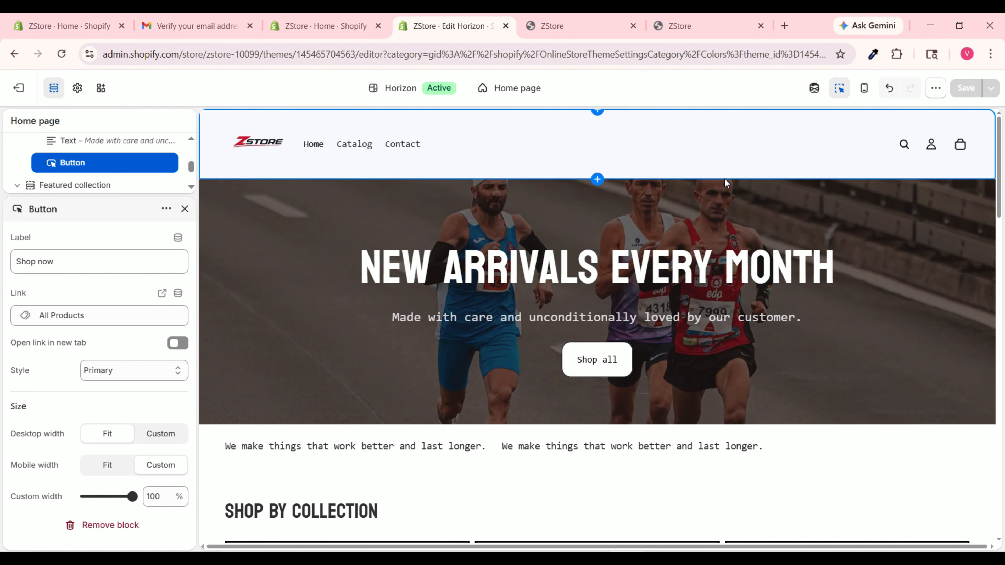
Leave the theme editor and open the store's product collections.
{"action": "left_click", "coordinate": [20, 92]}
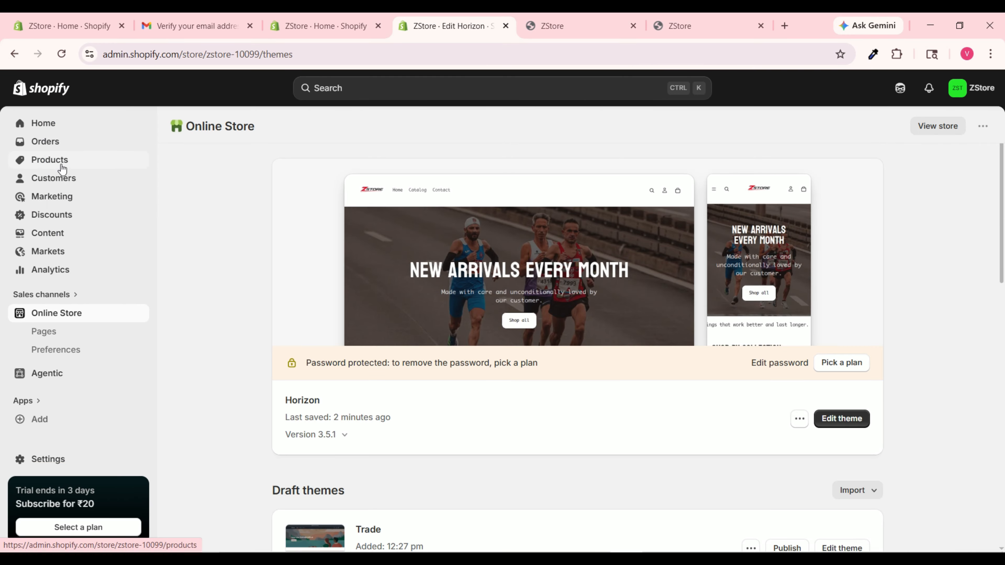
{"action": "left_click", "coordinate": [63, 166]}
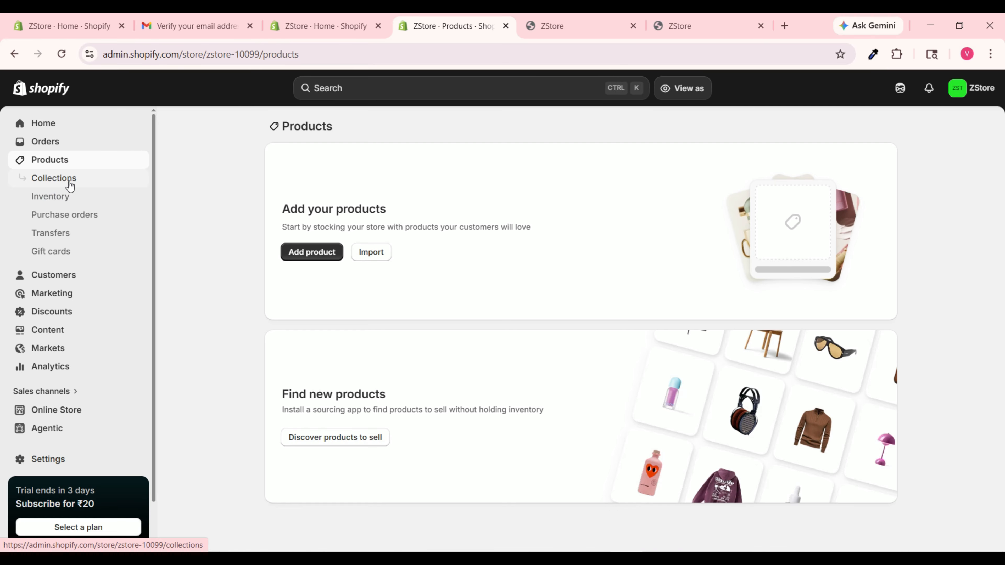
{"action": "left_click", "coordinate": [75, 180]}
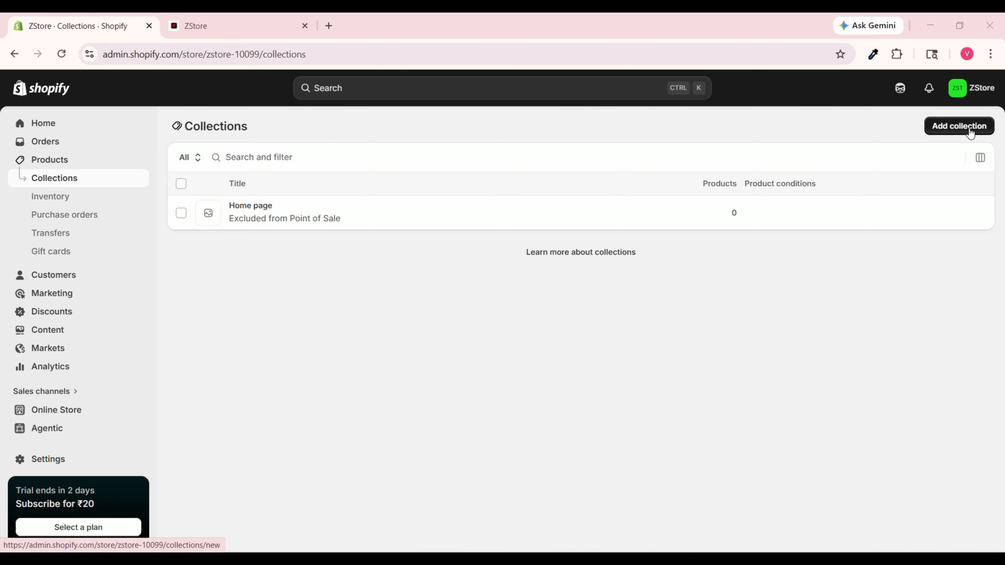
Start a new collection titled "Sports Shoes" and open the image selection for it.
{"action": "left_click", "coordinate": [932, 135]}
{"action": "left_click", "coordinate": [448, 183]}
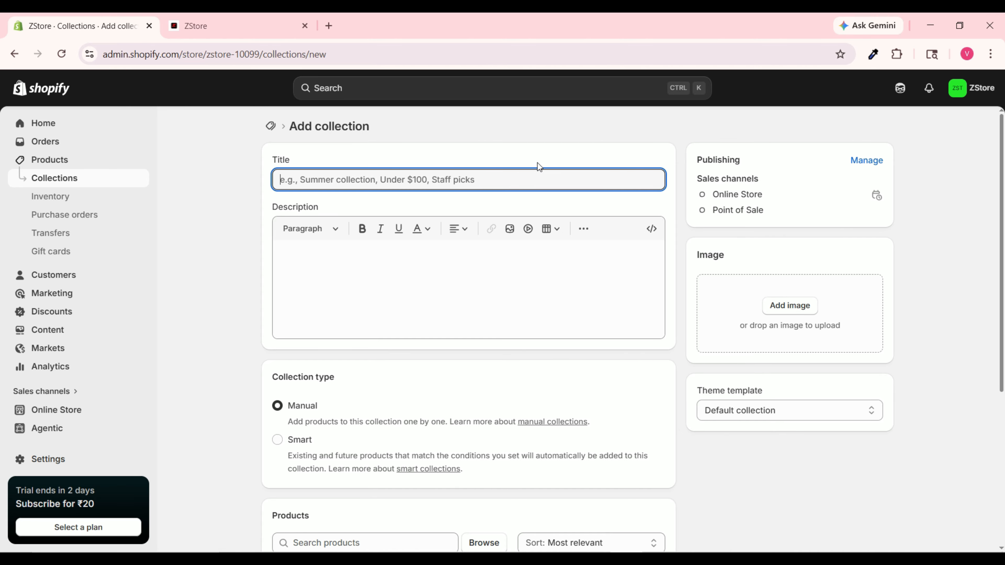
{"action": "type", "text": "Sports Shoes"}
{"action": "key", "text": "Tab"}
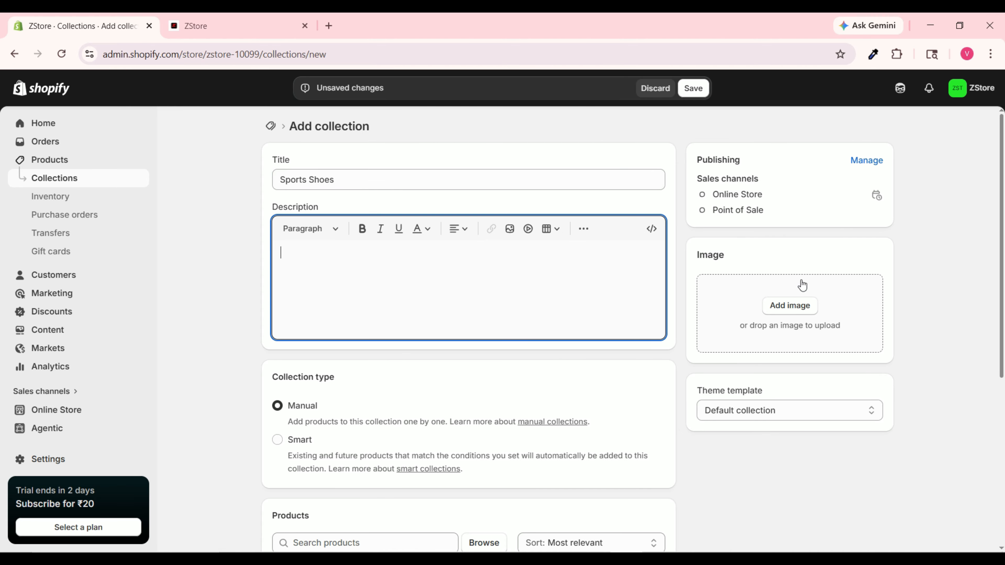
{"action": "left_click", "coordinate": [791, 311]}
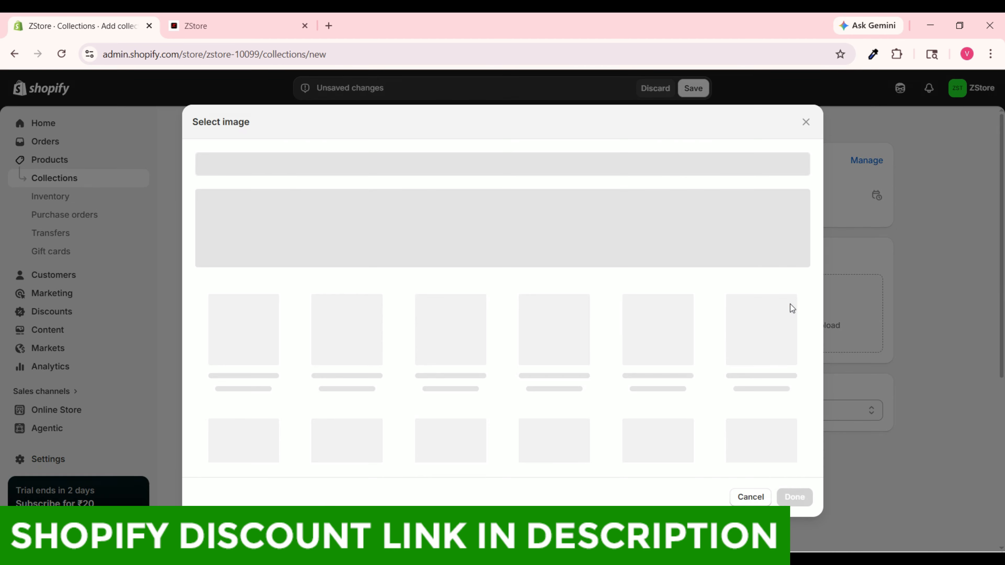
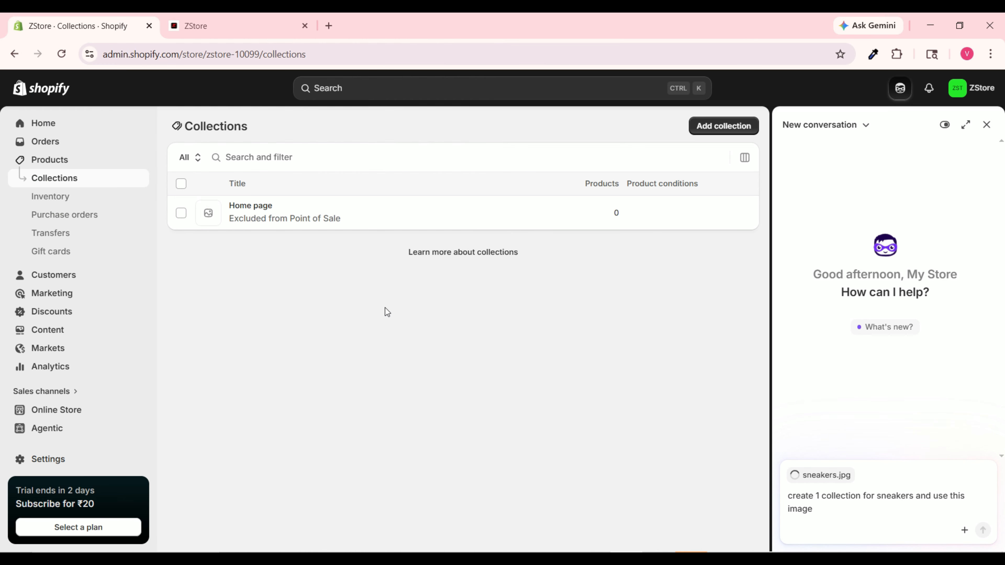
Have the assistant create a sneakers collection using sneakers.jpg, save the collection and return to the collections list.
{"action": "left_click", "coordinate": [983, 531]}
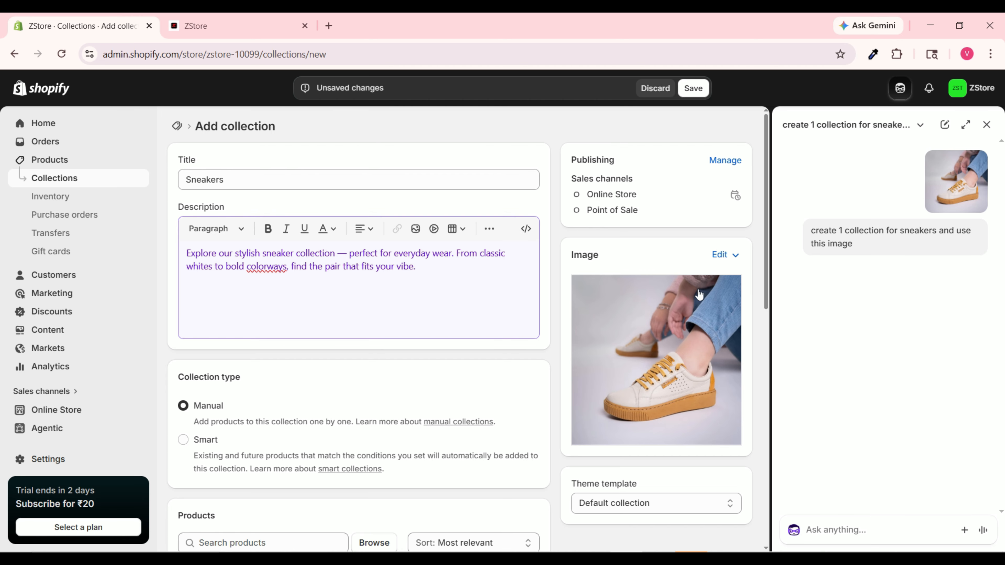
{"action": "left_click", "coordinate": [700, 95]}
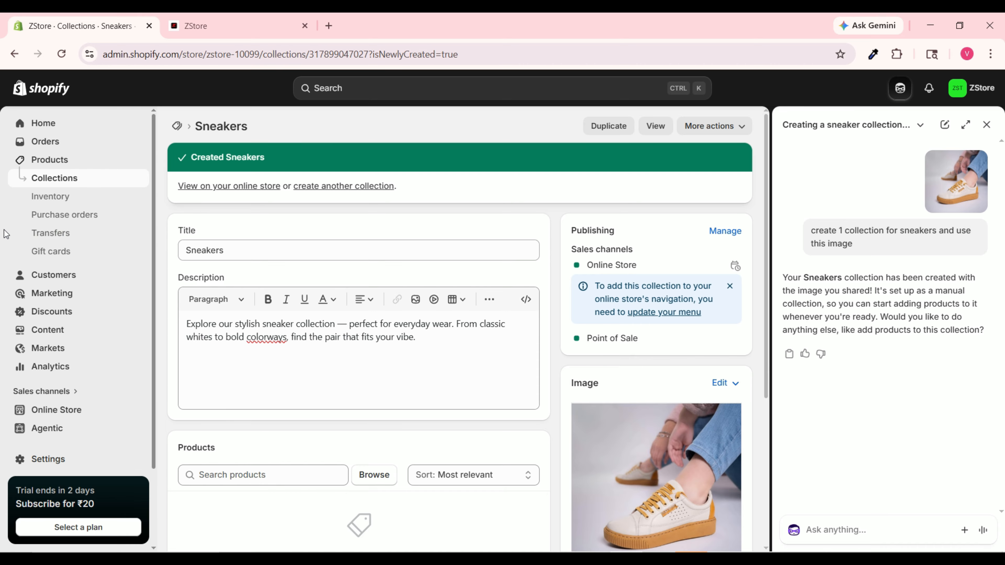
{"action": "left_click", "coordinate": [90, 185]}
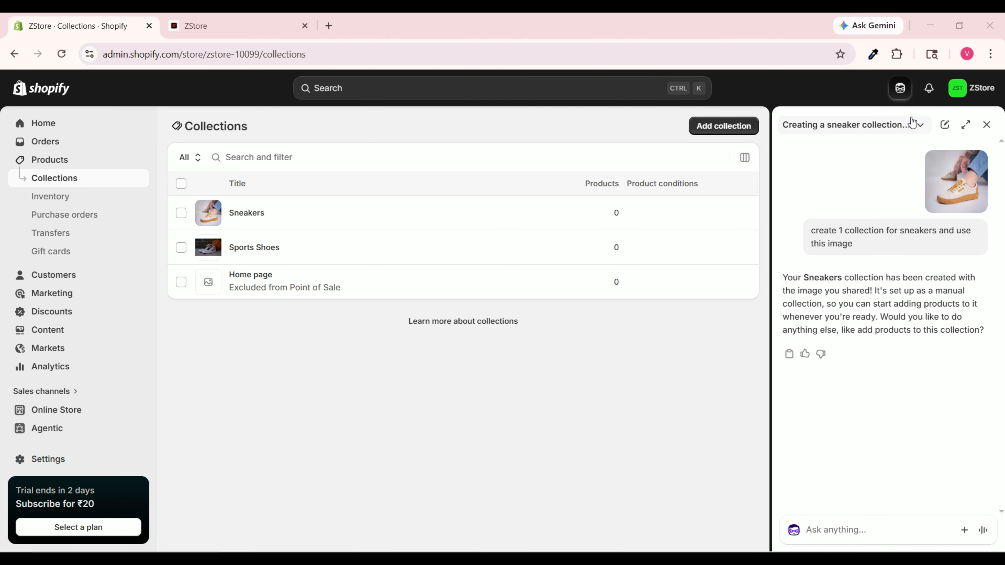
In a new assistant conversation, request "create 1 collection for formal shoes and upload this image" with the file "formal shoes" attached.
{"action": "left_click", "coordinate": [946, 127]}
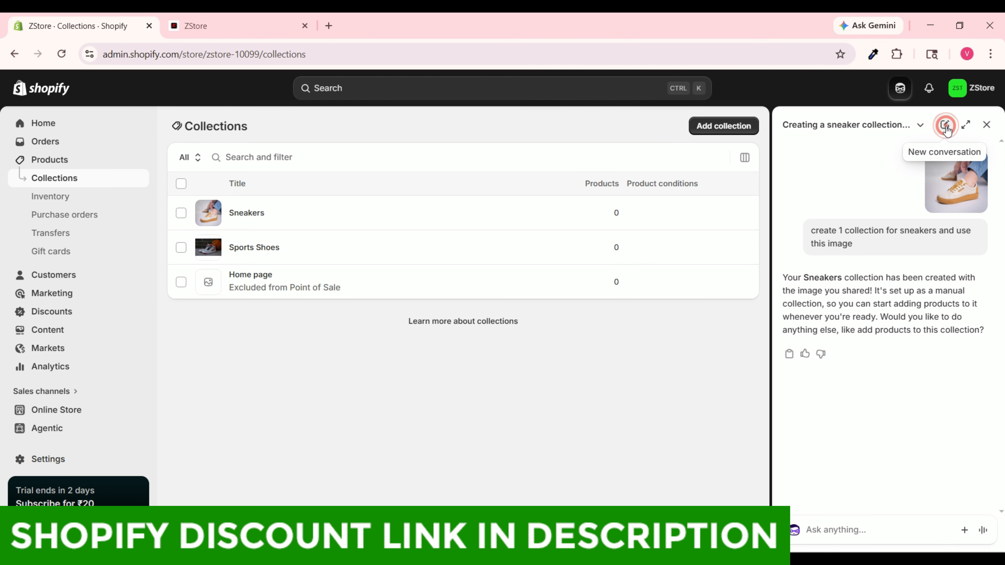
{"action": "left_click", "coordinate": [868, 525]}
{"action": "type", "text": "create 1 collection for formal shoes and upload this image"}
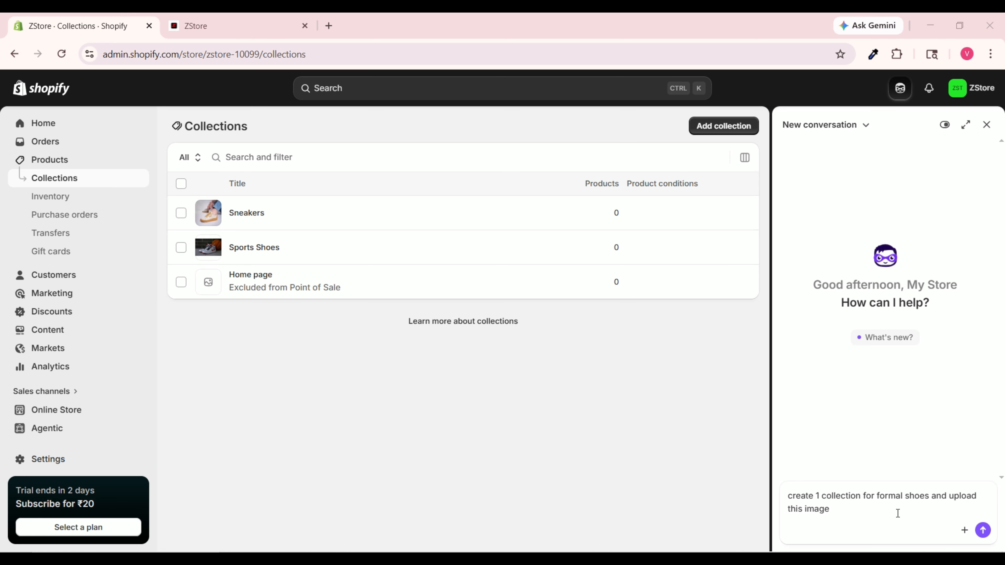
{"action": "left_click", "coordinate": [964, 530]}
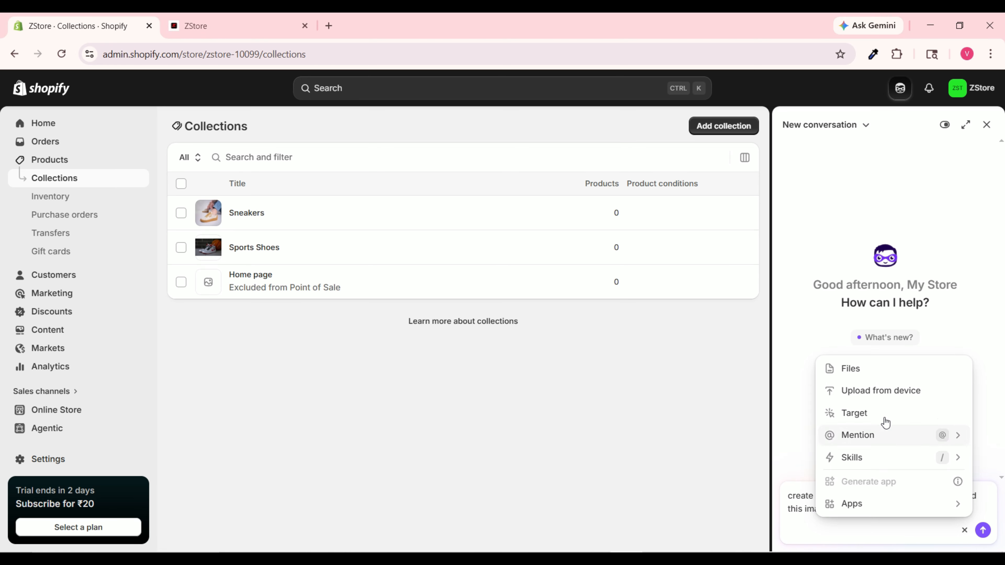
{"action": "left_click", "coordinate": [883, 396]}
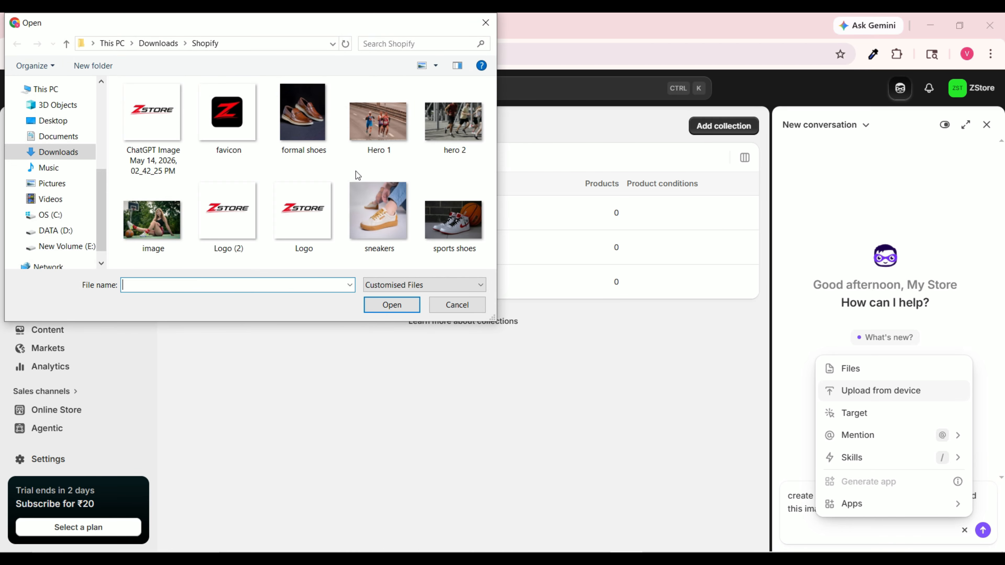
{"action": "left_click", "coordinate": [303, 121]}
{"action": "left_click", "coordinate": [397, 312]}
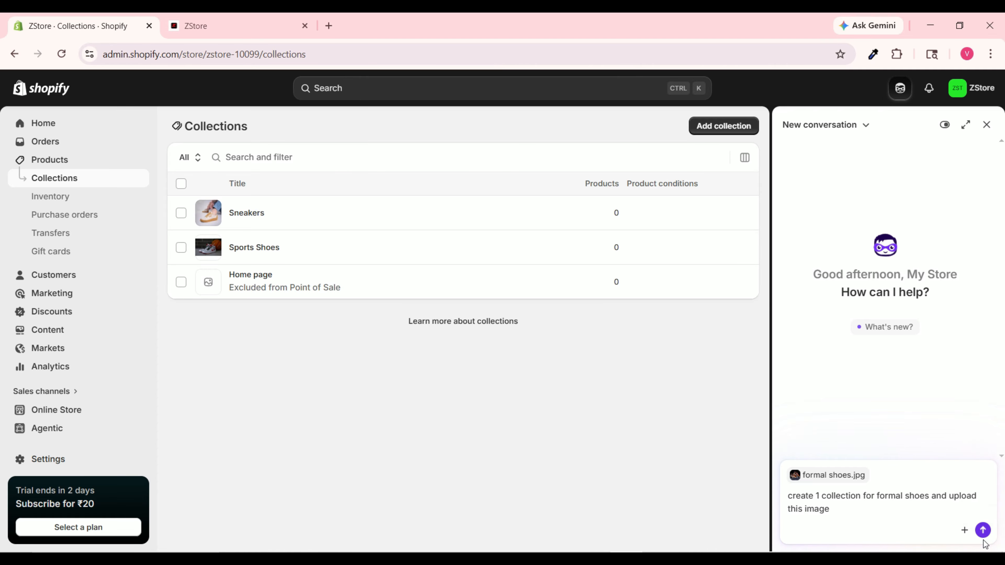
{"action": "left_click", "coordinate": [983, 530]}
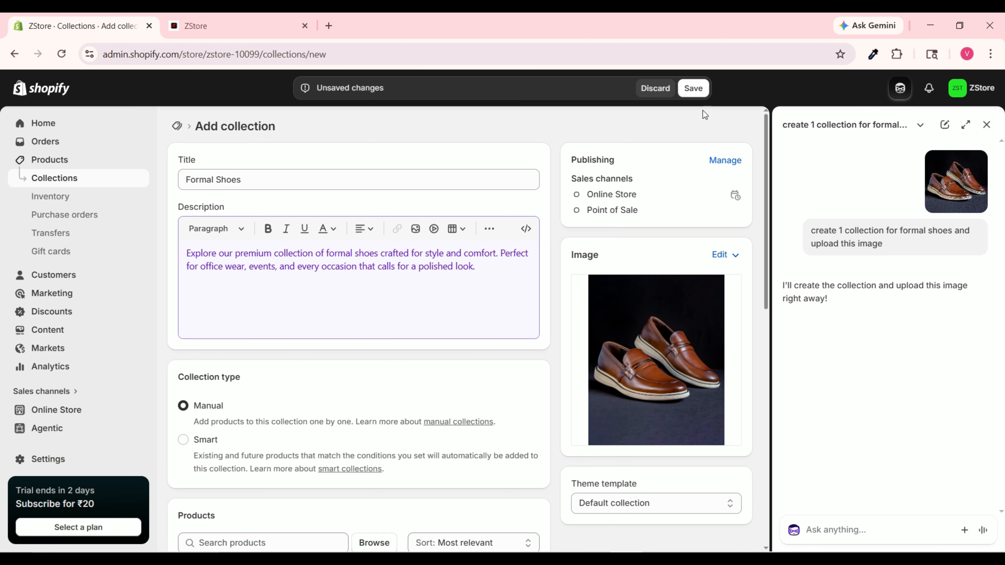
Save the Formal Shoes collection, return to the collections list and close the assistant.
{"action": "left_click", "coordinate": [692, 89]}
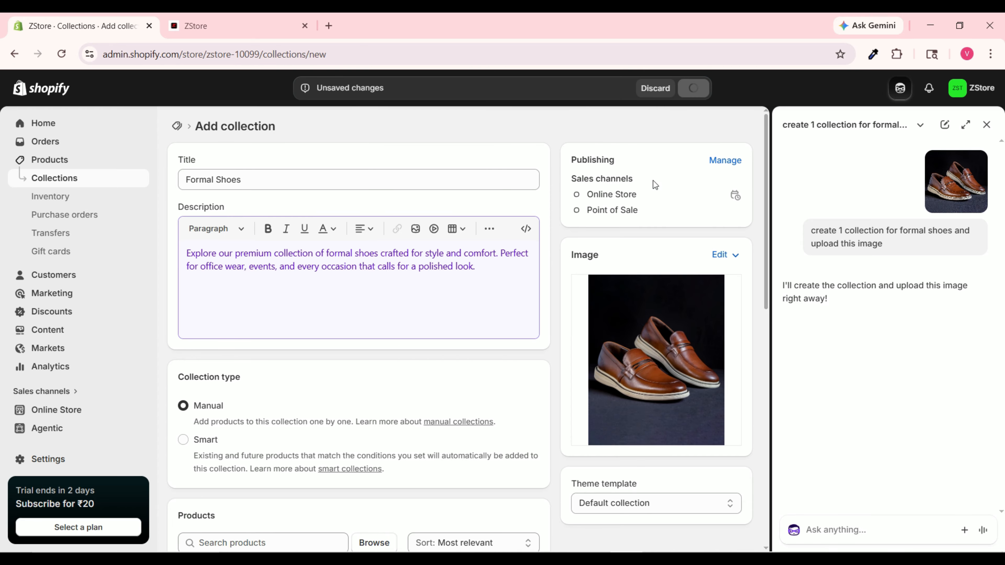
{"action": "left_click", "coordinate": [91, 180]}
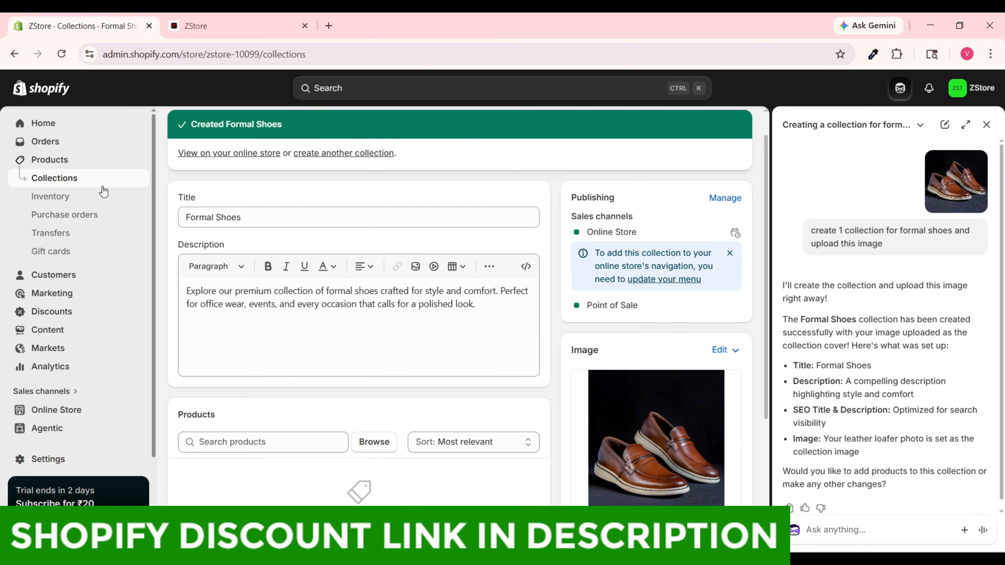
{"action": "left_click", "coordinate": [986, 125]}
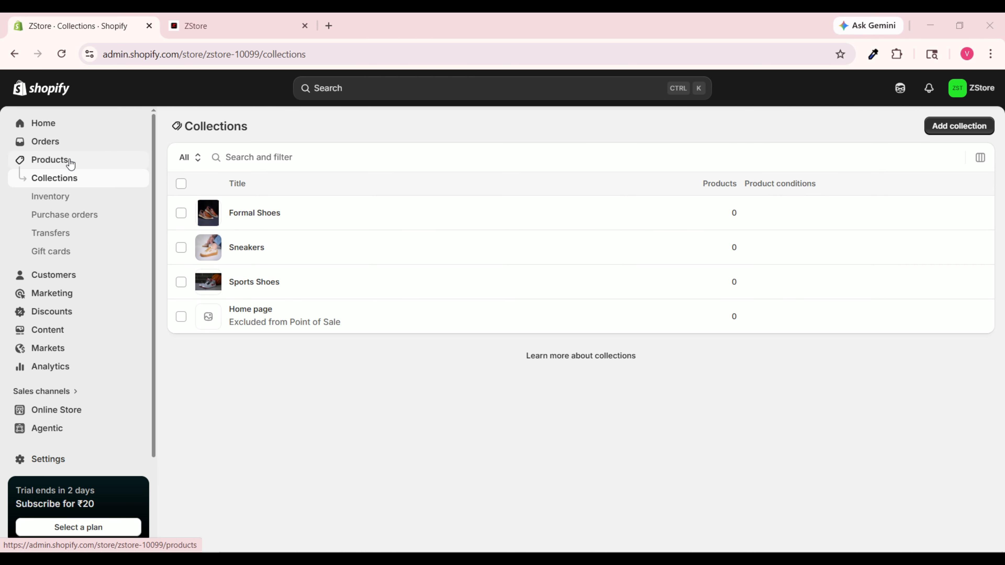
Start a new product titled "Brown Formal Shoe".
{"action": "left_click", "coordinate": [57, 162]}
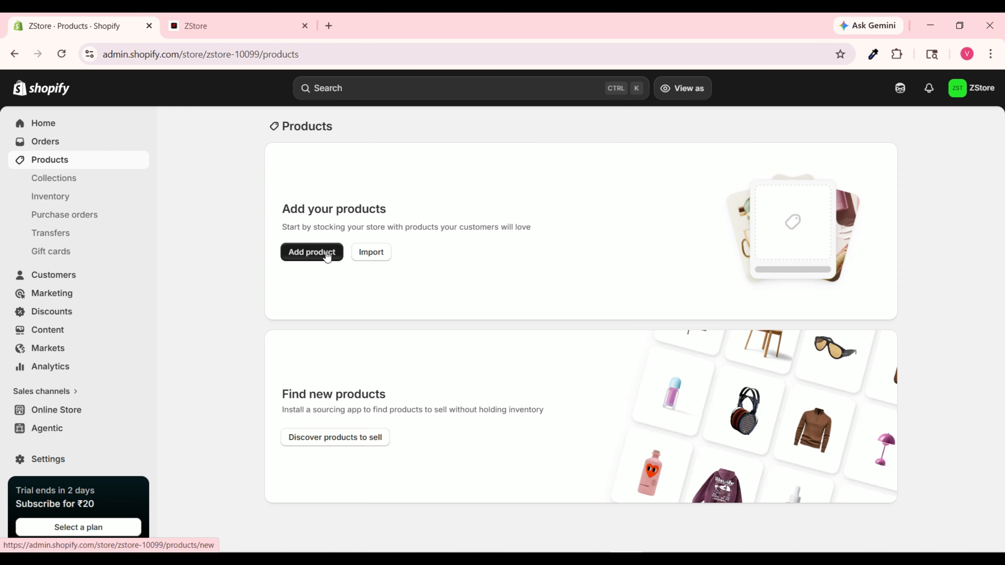
{"action": "left_click", "coordinate": [313, 258]}
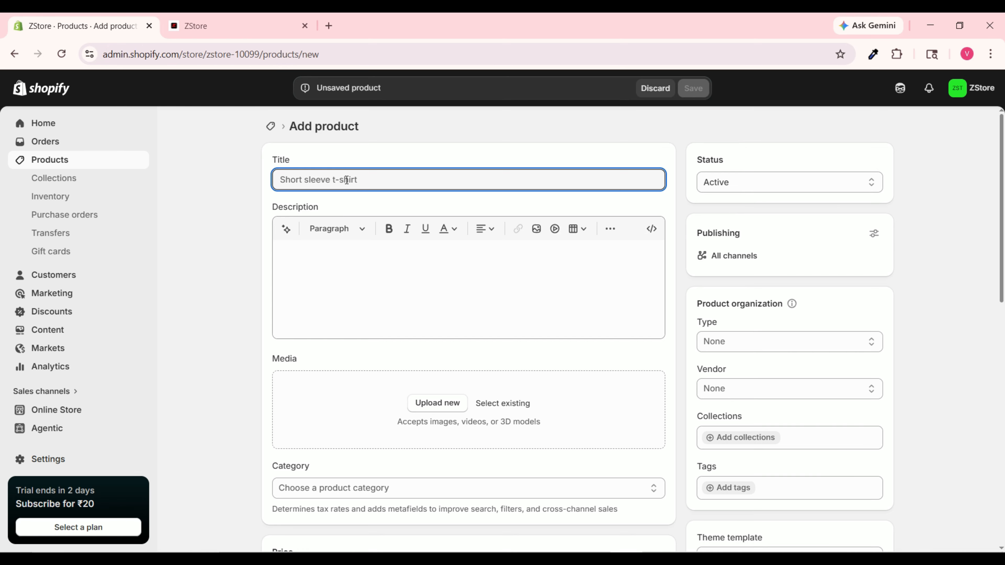
{"action": "type", "text": "Brown F"}
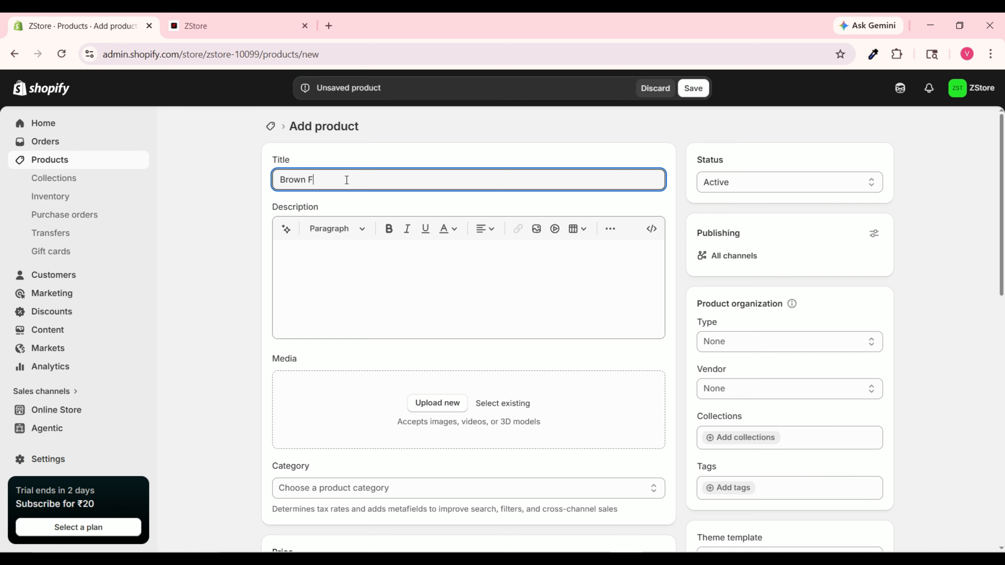
{"action": "type", "text": "ormal Shoe"}
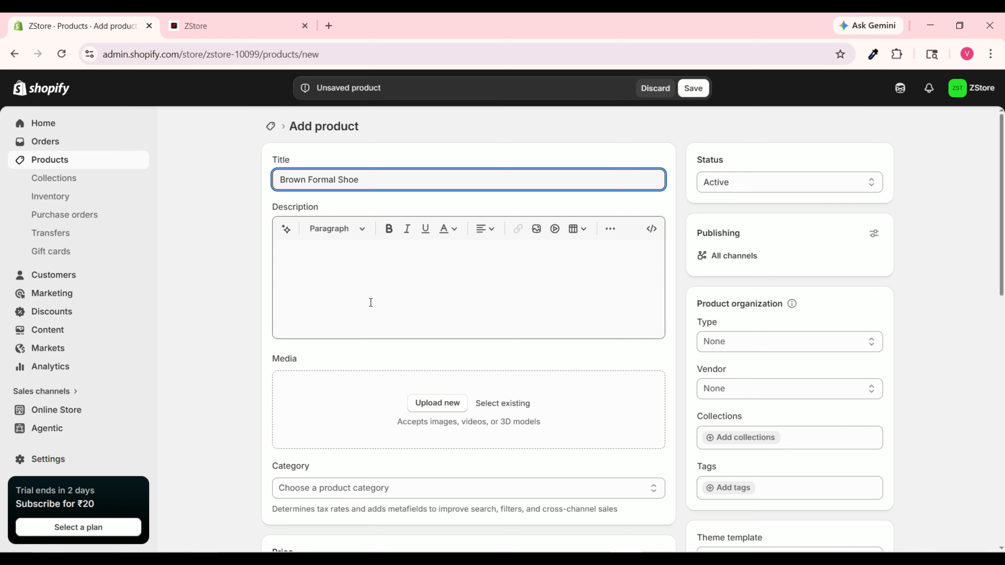
Generate the product description with the AI text generator from the prompt "brown formal shoe" and select the generated text.
{"action": "left_click", "coordinate": [286, 233]}
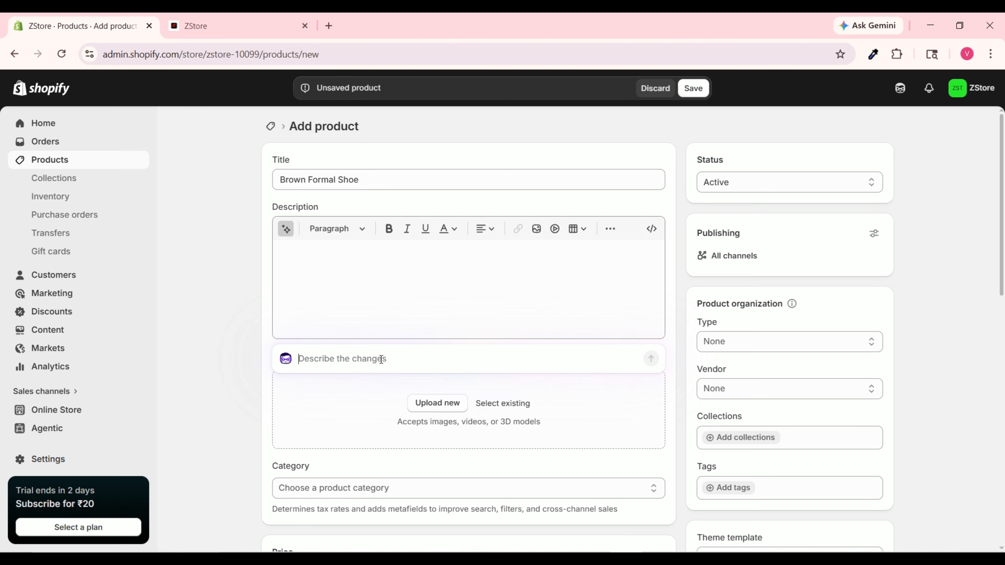
{"action": "type", "text": "brown formal shoe"}
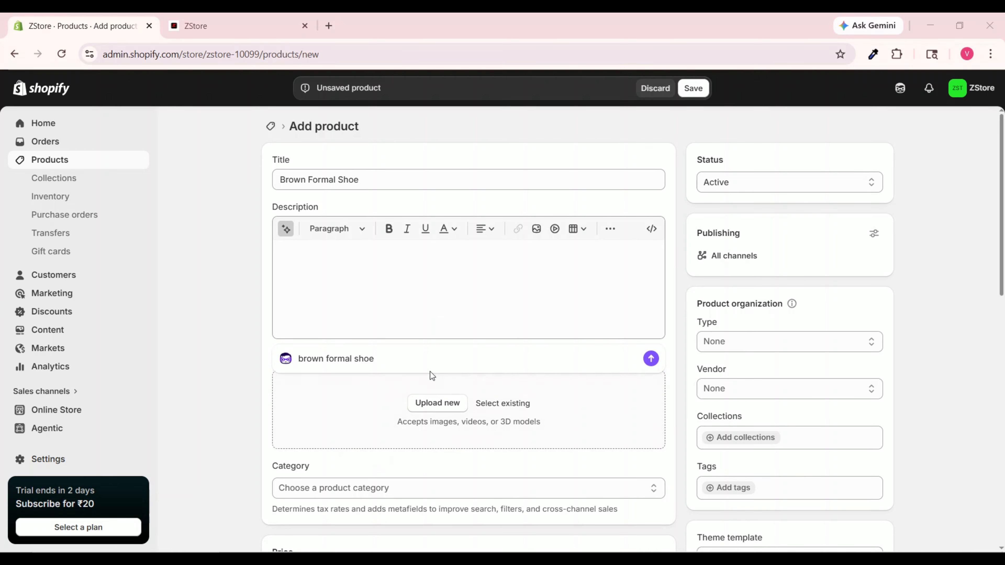
{"action": "left_click", "coordinate": [650, 358]}
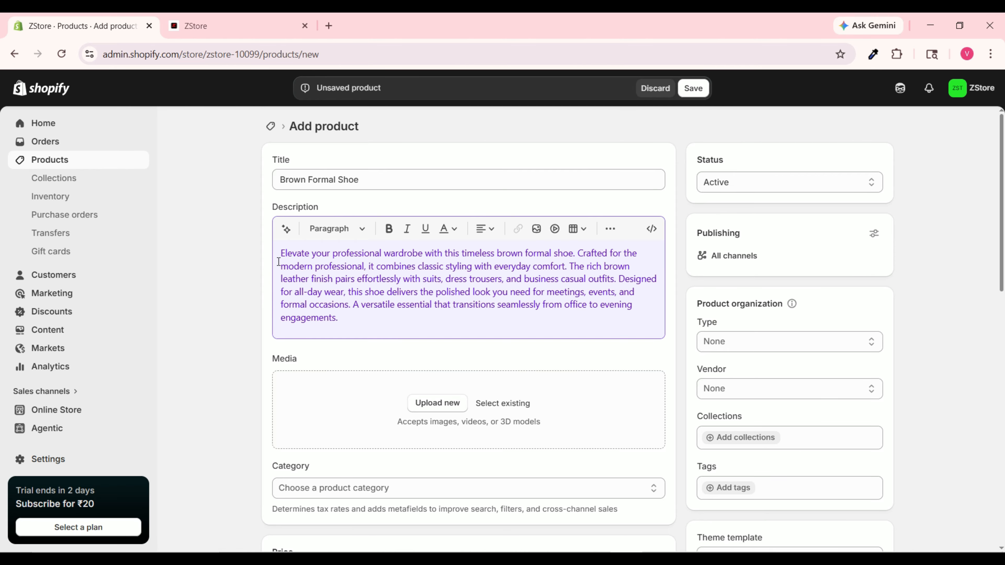
{"action": "left_click_drag", "start_coordinate": [282, 256], "coordinate": [384, 328]}
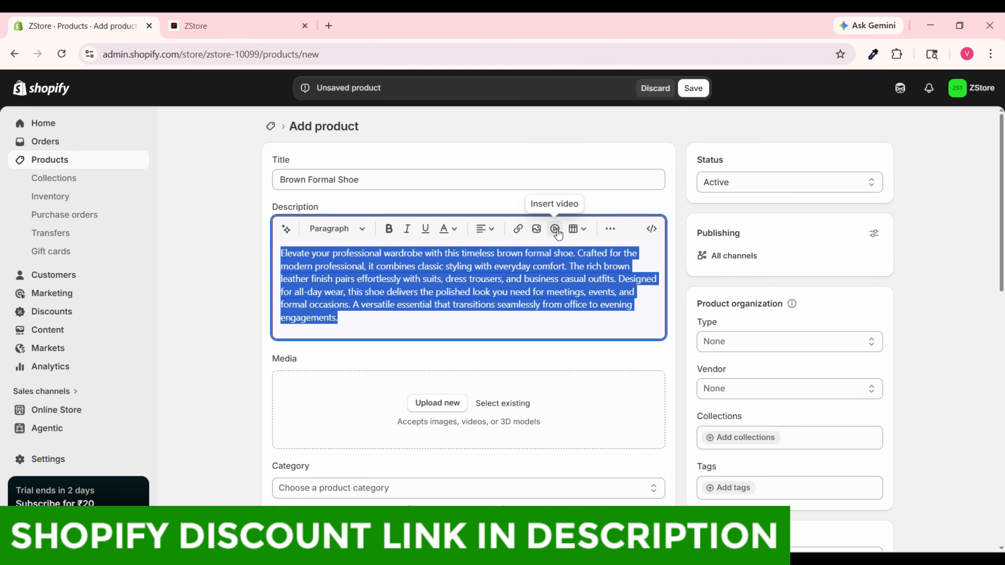
{"action": "scroll", "coordinate": [437, 331], "scroll_direction": "down", "scroll_amount": 3}
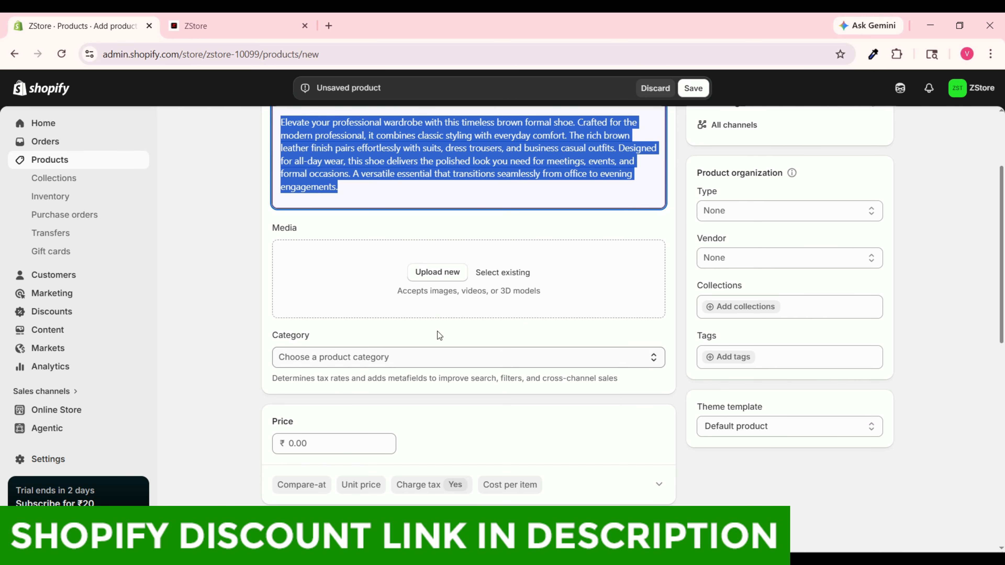
Upload the image "formal" from the Downloads folder as the product's media.
{"action": "left_click", "coordinate": [438, 273]}
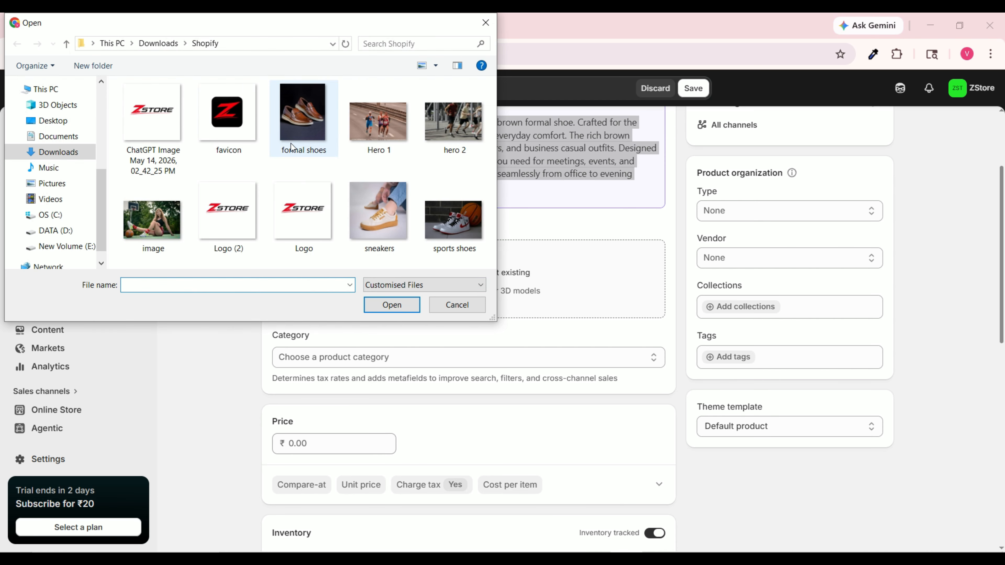
{"action": "left_click", "coordinate": [142, 44]}
{"action": "left_click", "coordinate": [372, 126]}
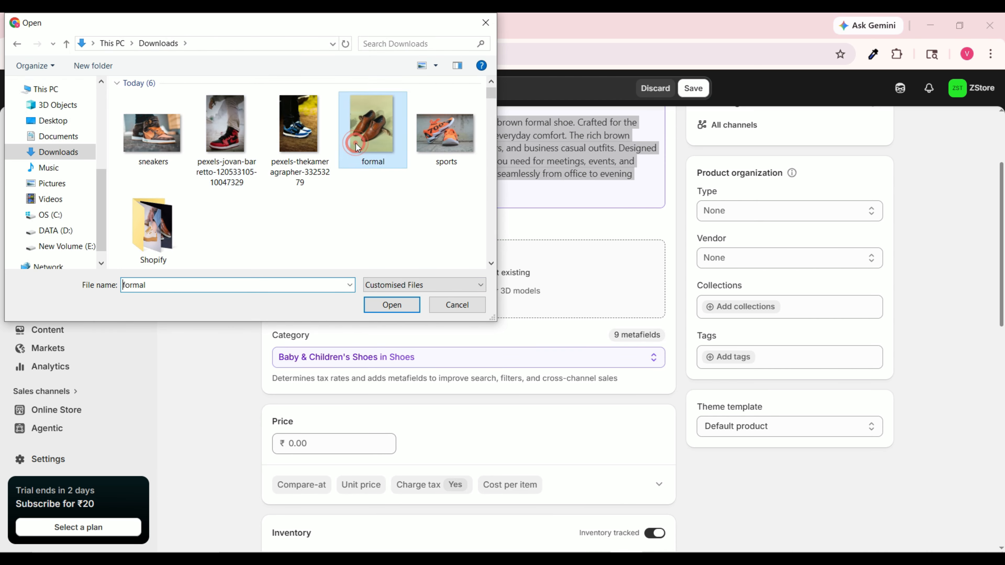
{"action": "left_click", "coordinate": [398, 305]}
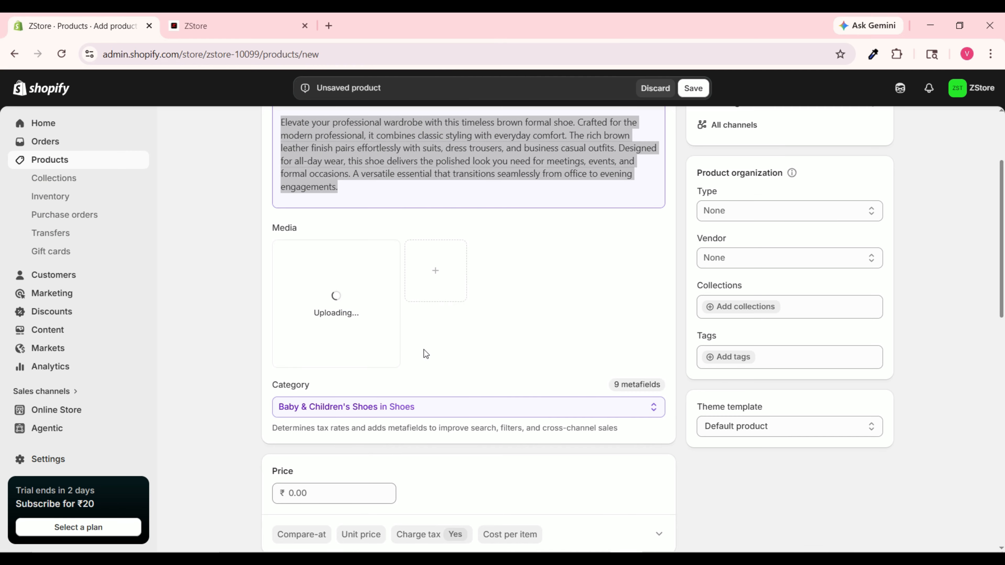
Set the product's price to ₹1,800 and its compare-at price to ₹2,000.
{"action": "scroll", "coordinate": [261, 367], "scroll_direction": "down", "scroll_amount": 1}
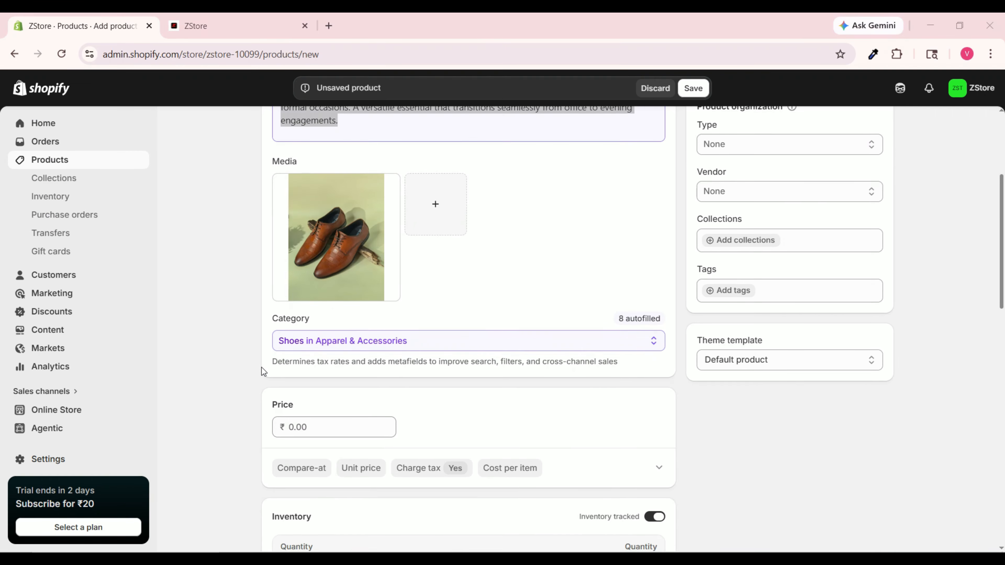
{"action": "scroll", "coordinate": [261, 368], "scroll_direction": "down", "scroll_amount": 3}
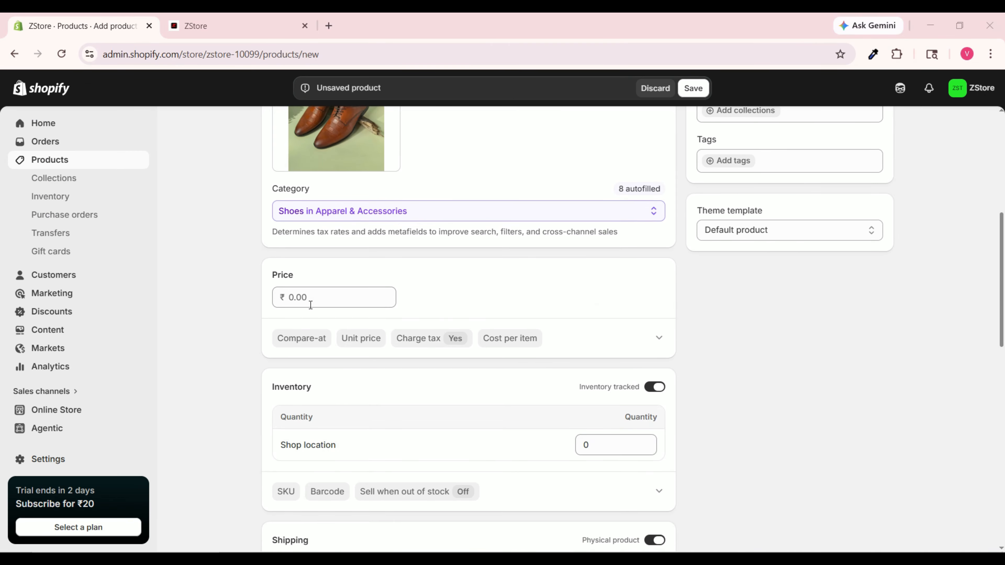
{"action": "left_click", "coordinate": [318, 296]}
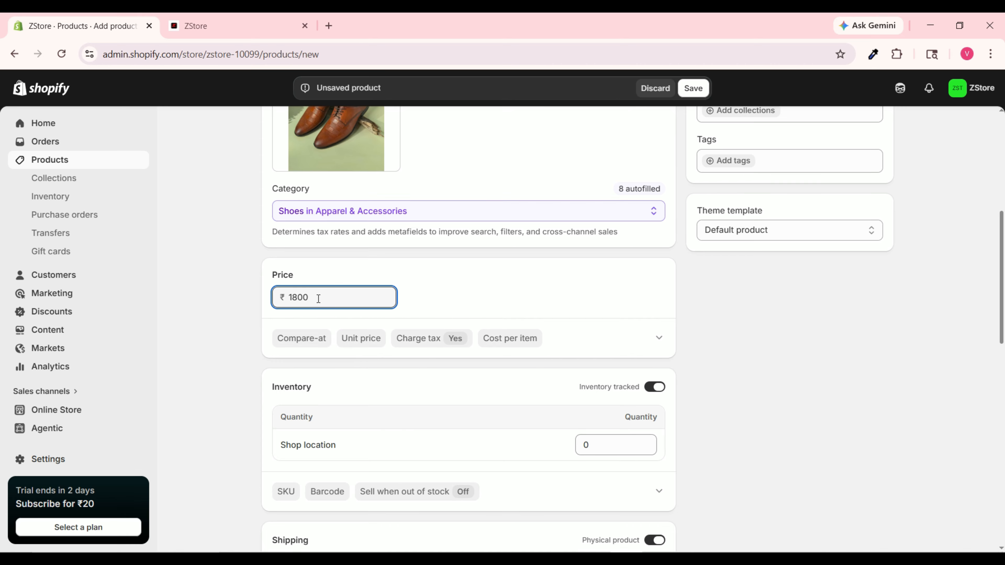
{"action": "left_click", "coordinate": [312, 341]}
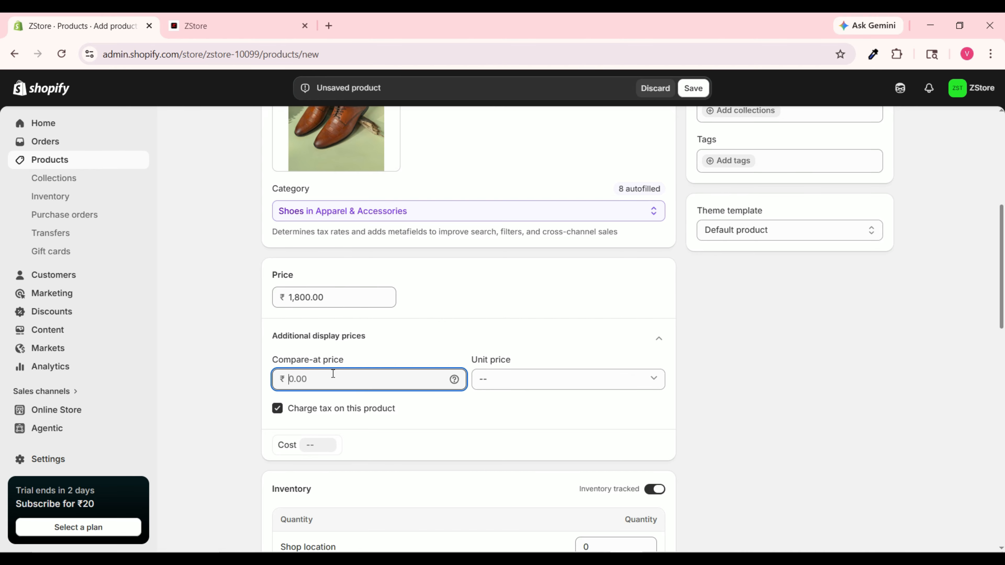
{"action": "left_click_drag", "start_coordinate": [336, 295], "coordinate": [291, 296]}
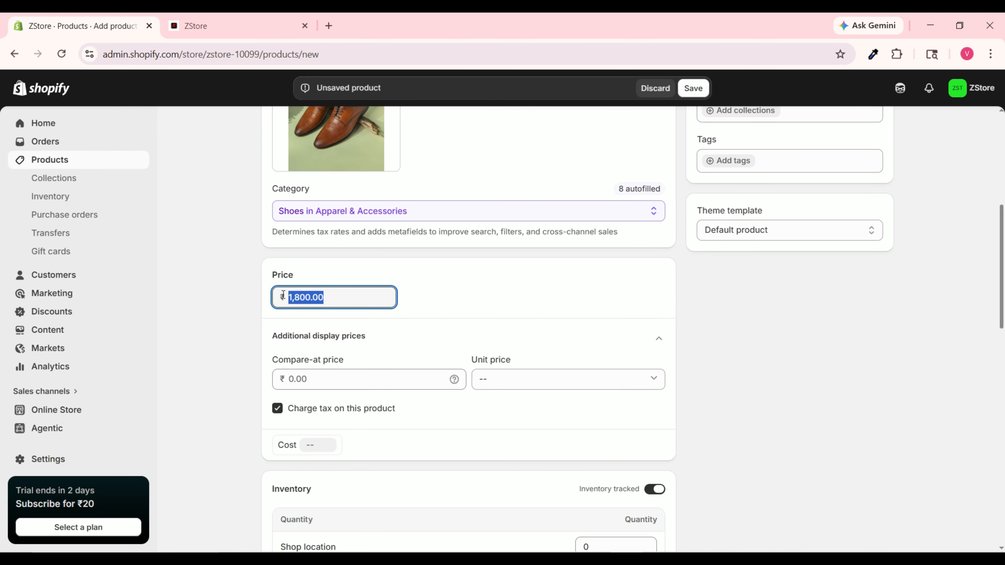
{"action": "left_click", "coordinate": [330, 379]}
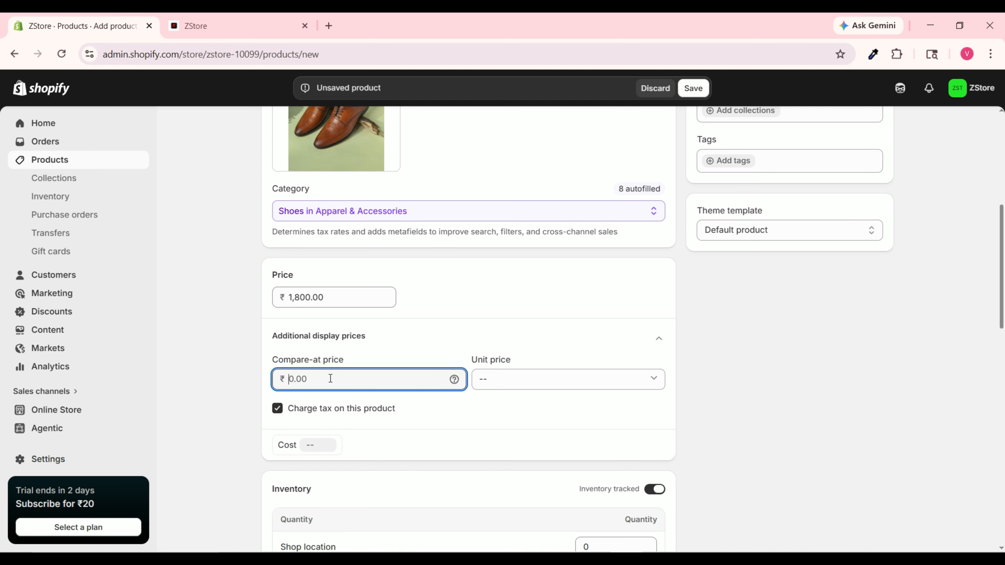
{"action": "type", "text": "2,000"}
Set the Shop location inventory quantity to 20, then turn off inventory tracking for the product.
{"action": "scroll", "coordinate": [321, 364], "scroll_direction": "down", "scroll_amount": 5}
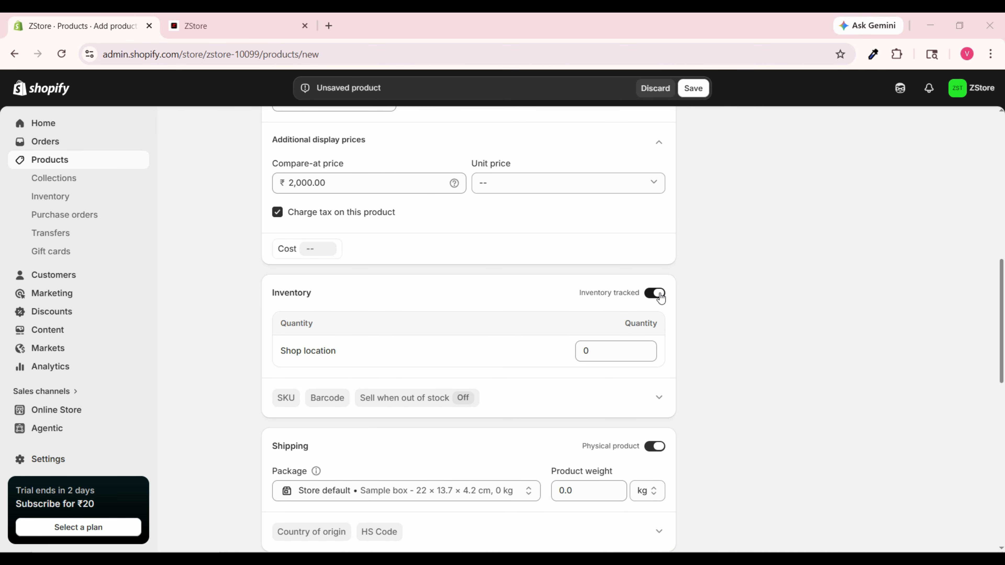
{"action": "left_click", "coordinate": [661, 298]}
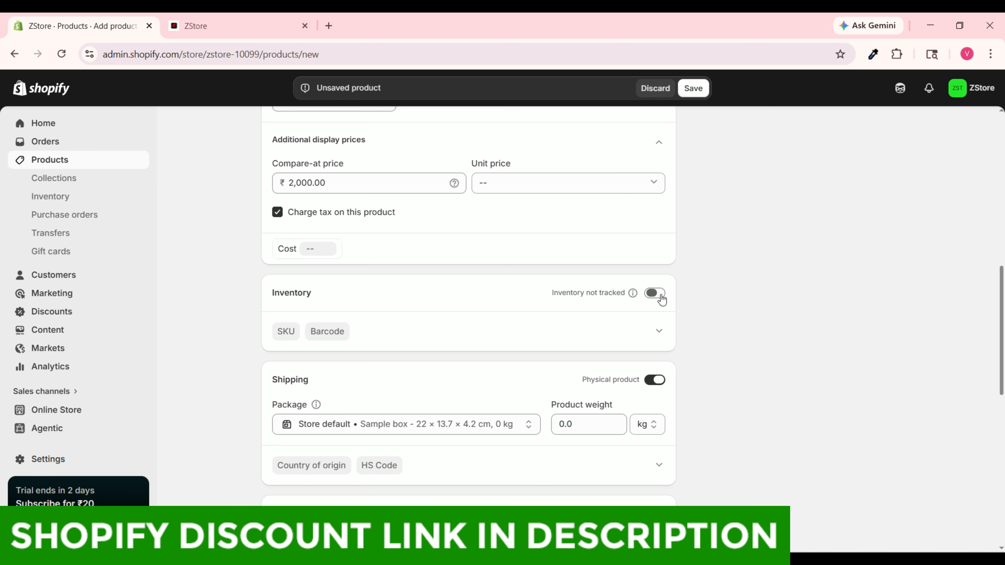
{"action": "left_click", "coordinate": [661, 296]}
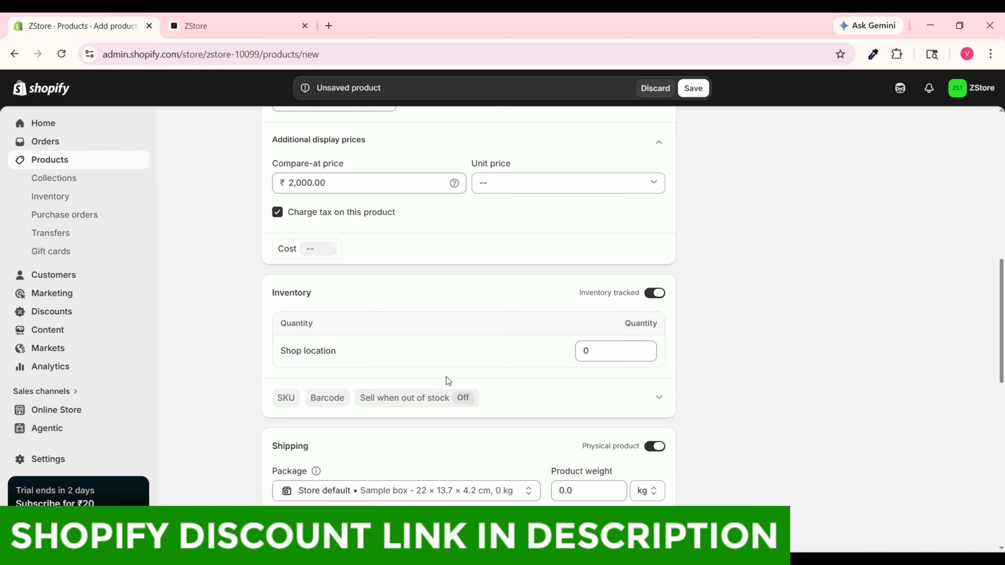
{"action": "left_click", "coordinate": [599, 354]}
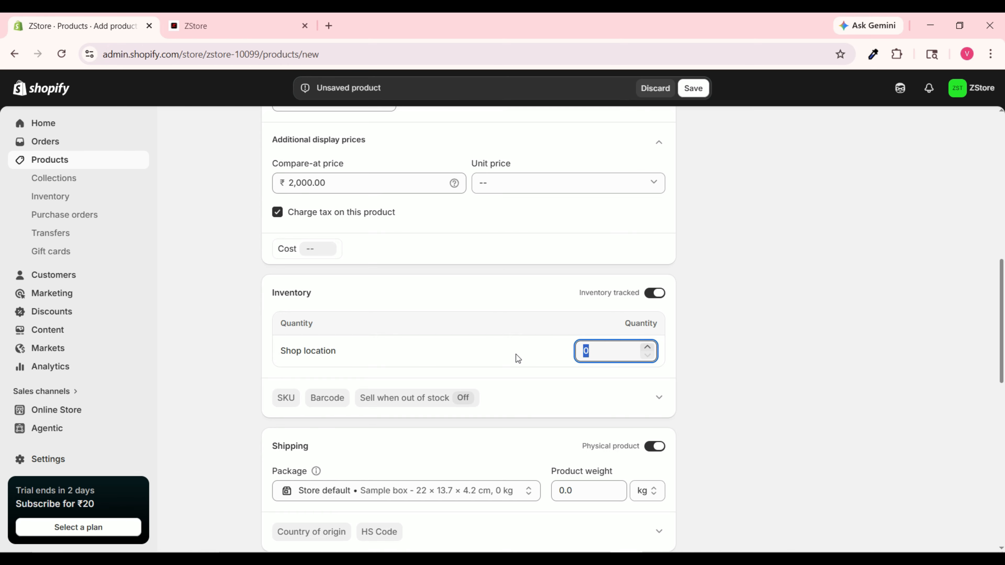
{"action": "type", "text": "20"}
{"action": "left_click", "coordinate": [655, 293]}
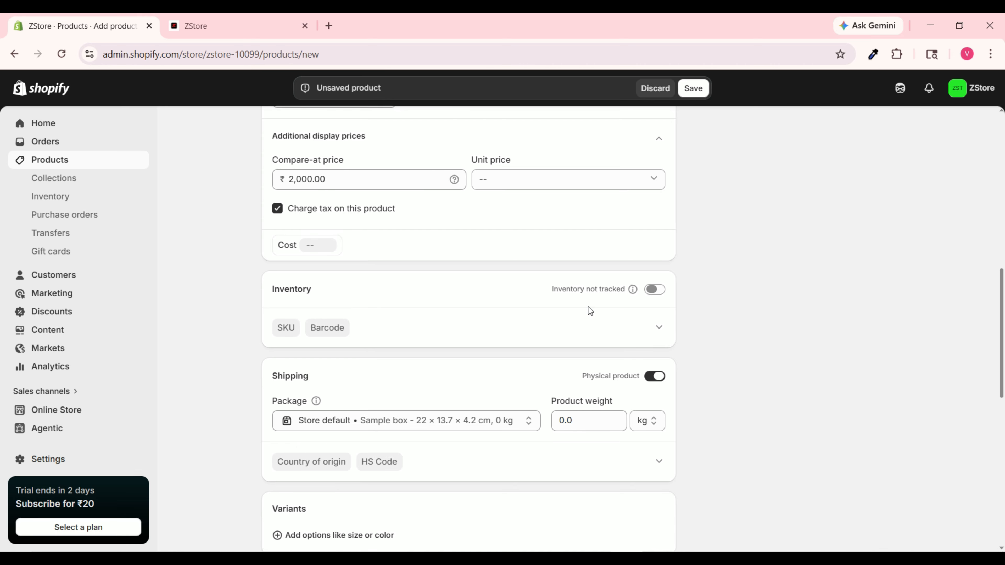
{"action": "scroll", "coordinate": [590, 310], "scroll_direction": "down", "scroll_amount": 3}
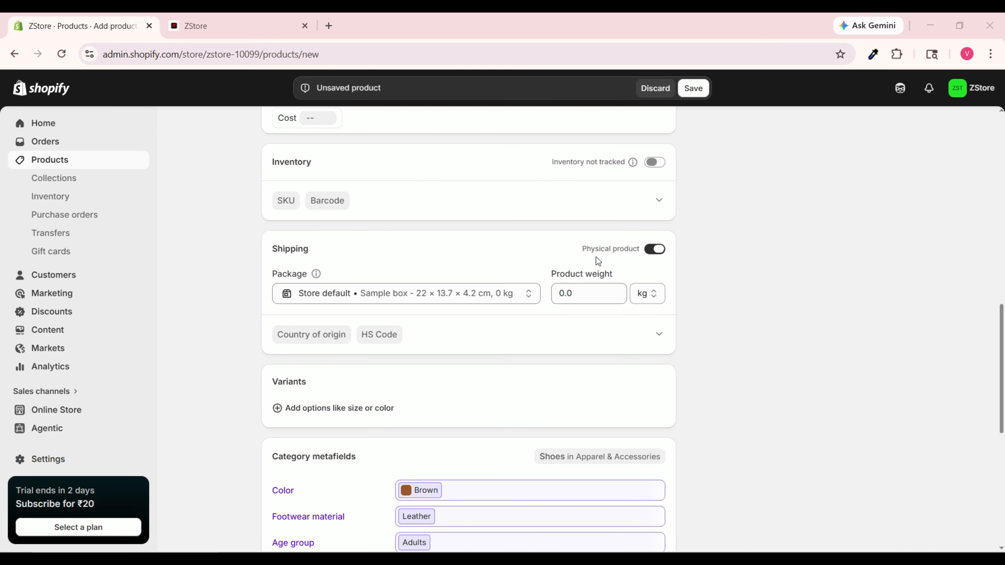
{"action": "left_click", "coordinate": [652, 250]}
{"action": "left_click", "coordinate": [658, 250]}
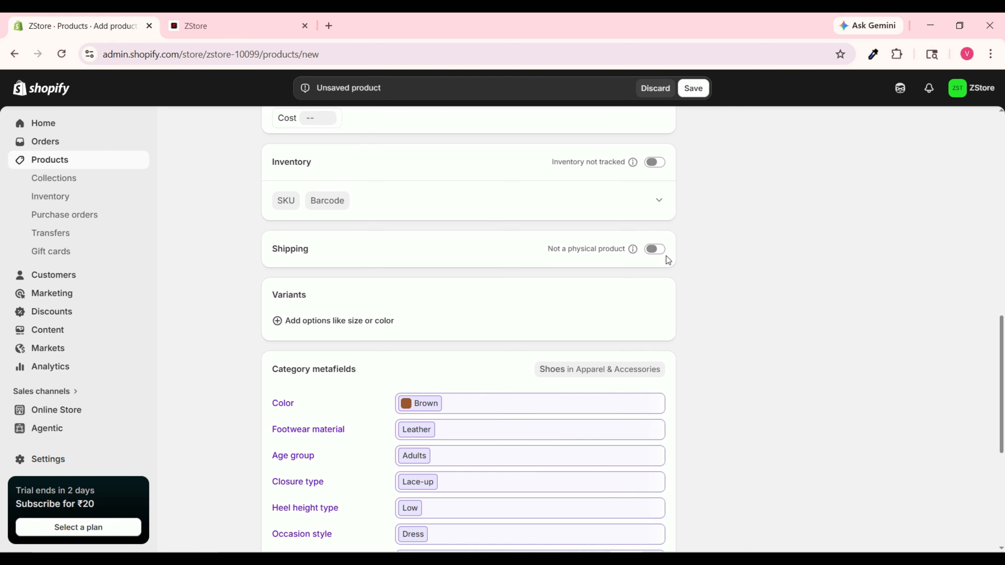
{"action": "left_click", "coordinate": [656, 250]}
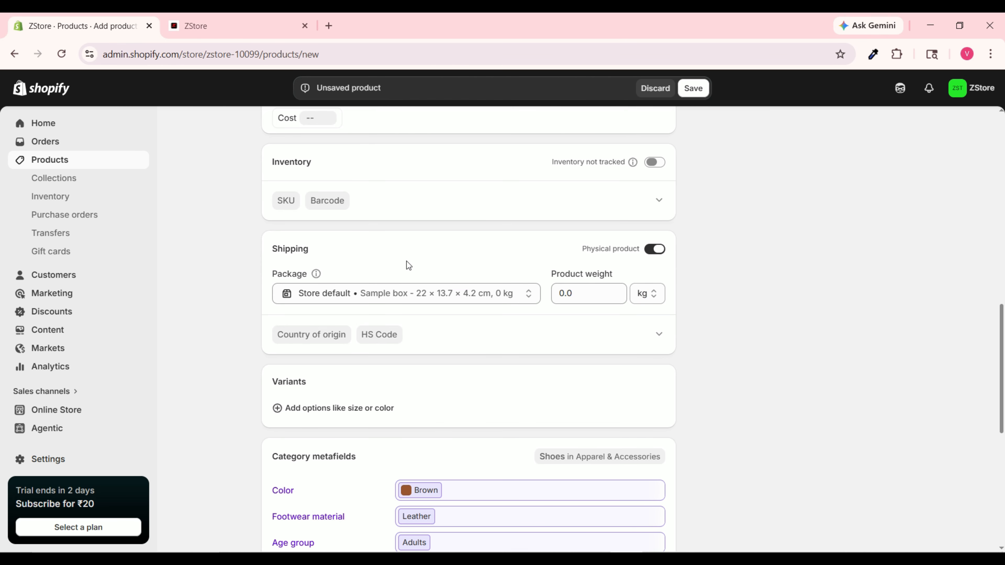
Start a new shipping package of type Box with length 15, width 10 and height 6 in inches.
{"action": "left_click", "coordinate": [453, 293]}
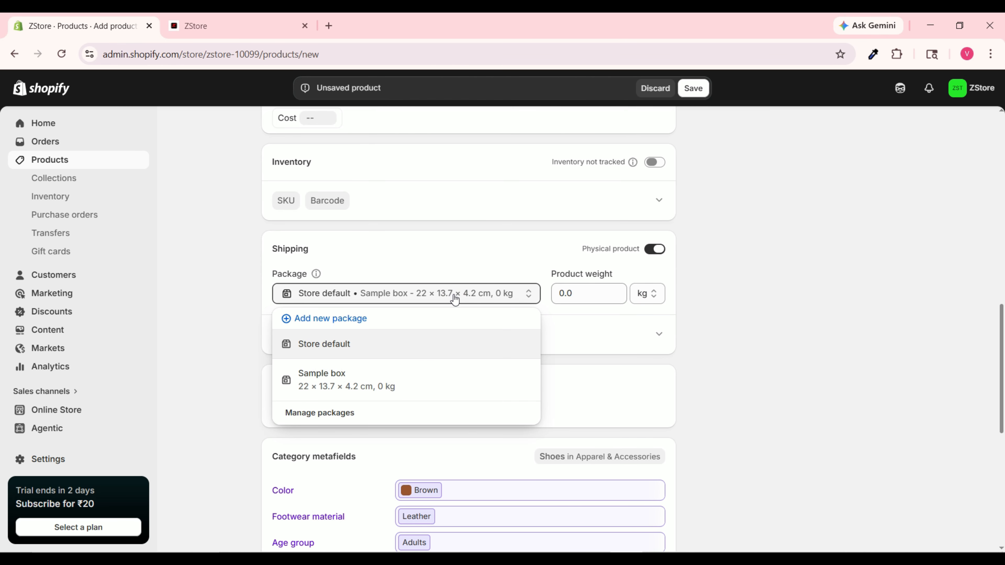
{"action": "left_click", "coordinate": [344, 320]}
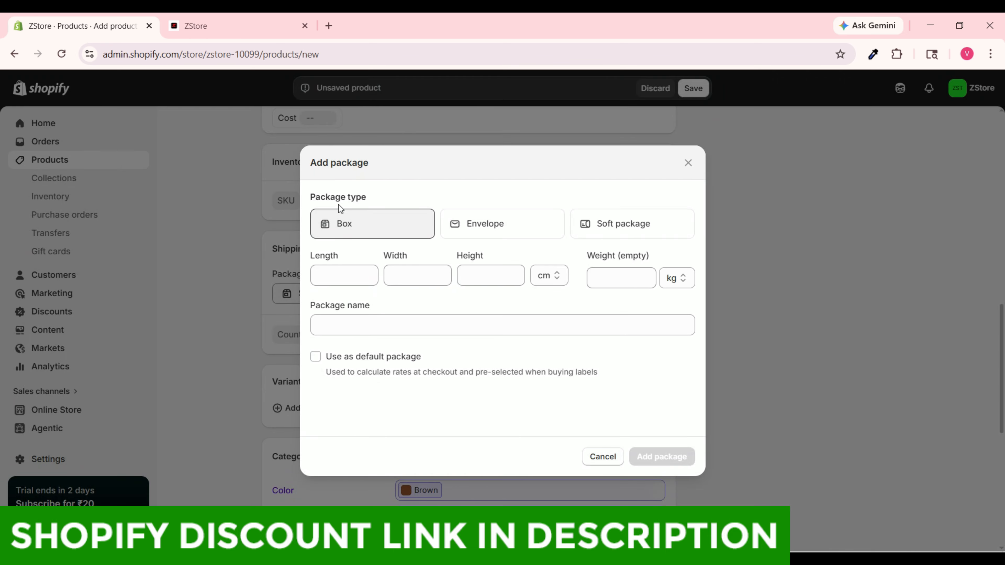
{"action": "left_click", "coordinate": [342, 274]}
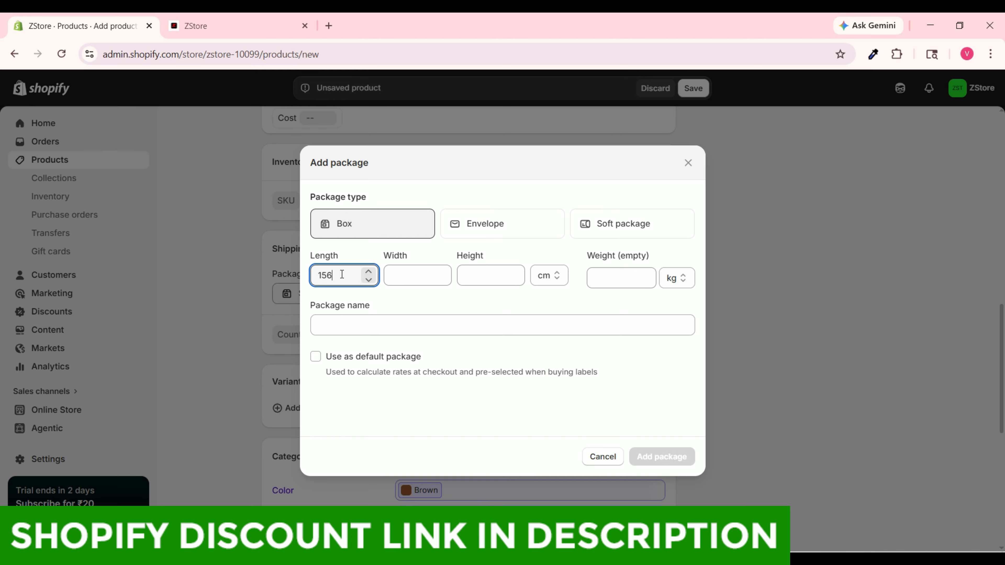
{"action": "type", "text": "156"}
{"action": "key", "text": "BackSpace"}
{"action": "left_click", "coordinate": [408, 273]}
{"action": "type", "text": "10"}
{"action": "left_click", "coordinate": [480, 278]}
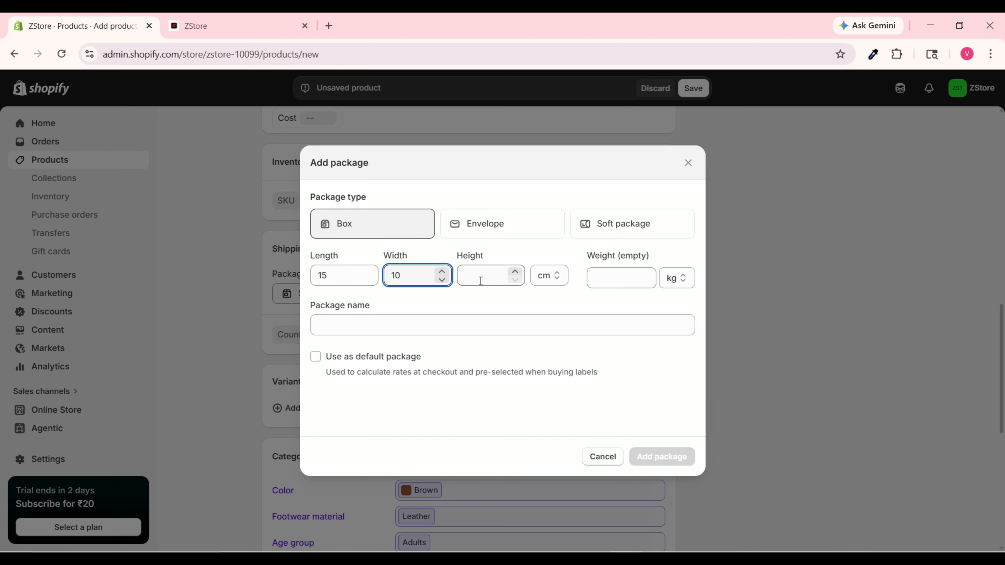
{"action": "type", "text": "6"}
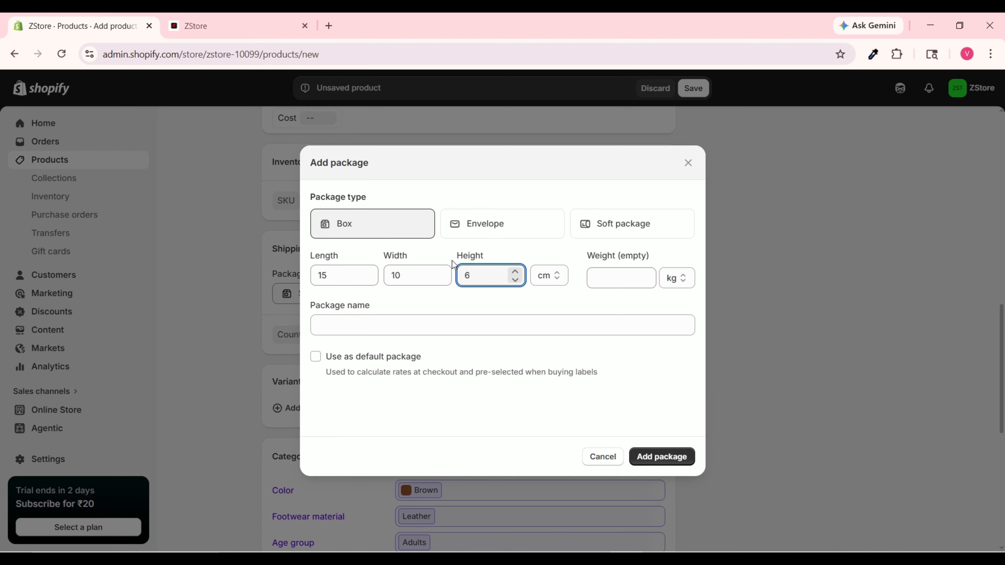
{"action": "left_click", "coordinate": [557, 279]}
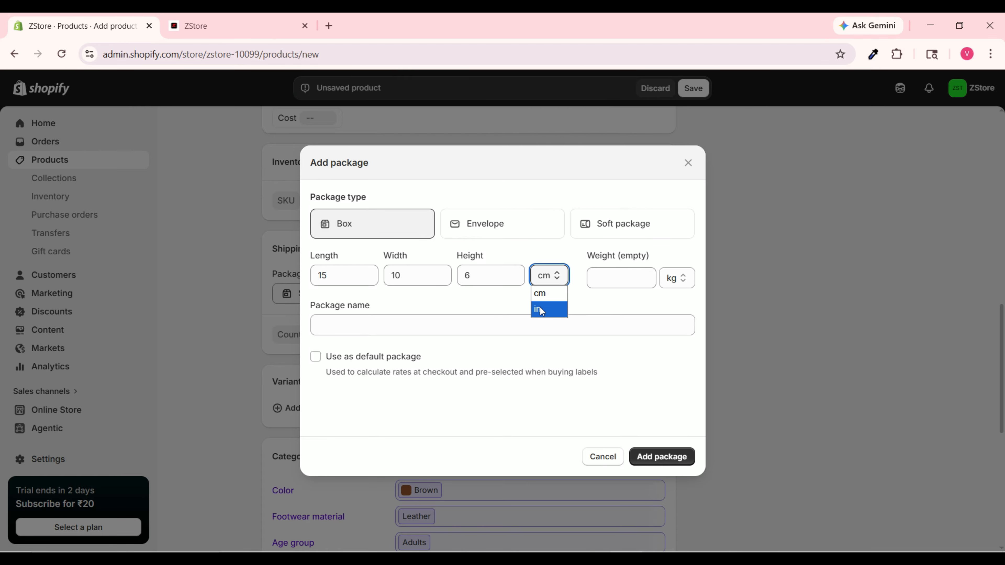
{"action": "left_click", "coordinate": [542, 309]}
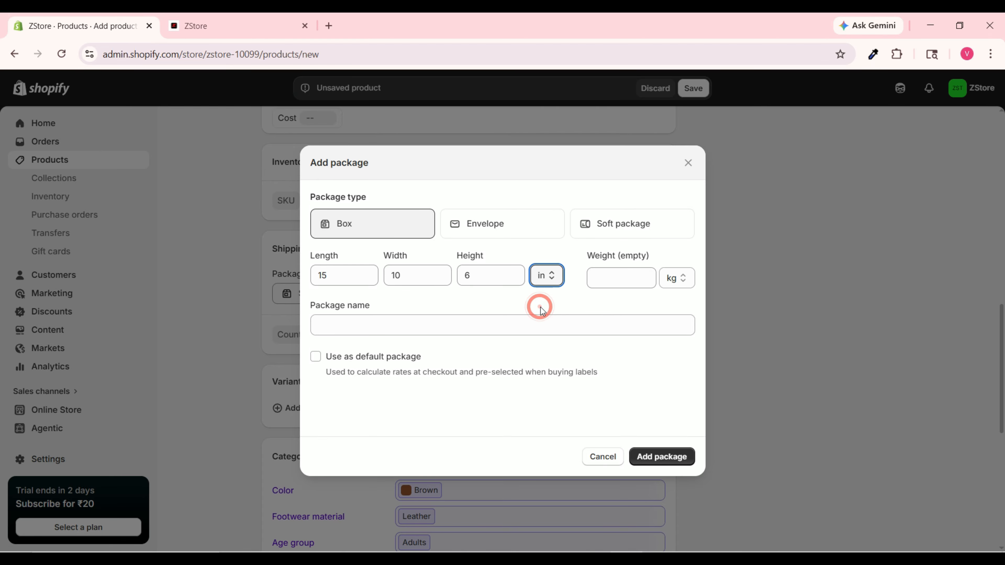
Give the package an empty weight of 250 g, name it "Footwear" and add it to the product.
{"action": "left_click", "coordinate": [683, 280]}
{"action": "left_click", "coordinate": [676, 298]}
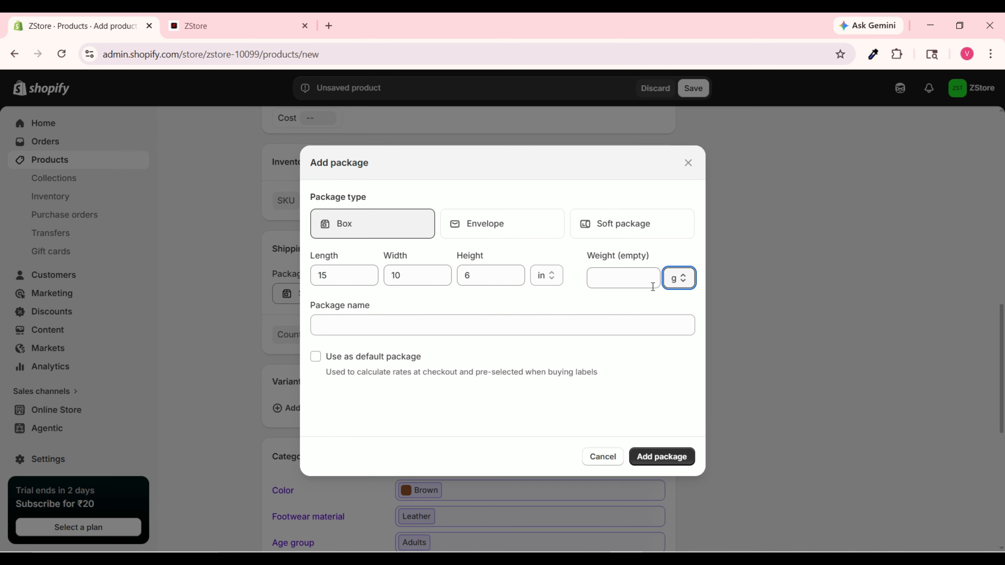
{"action": "left_click", "coordinate": [622, 277]}
{"action": "type", "text": "25"}
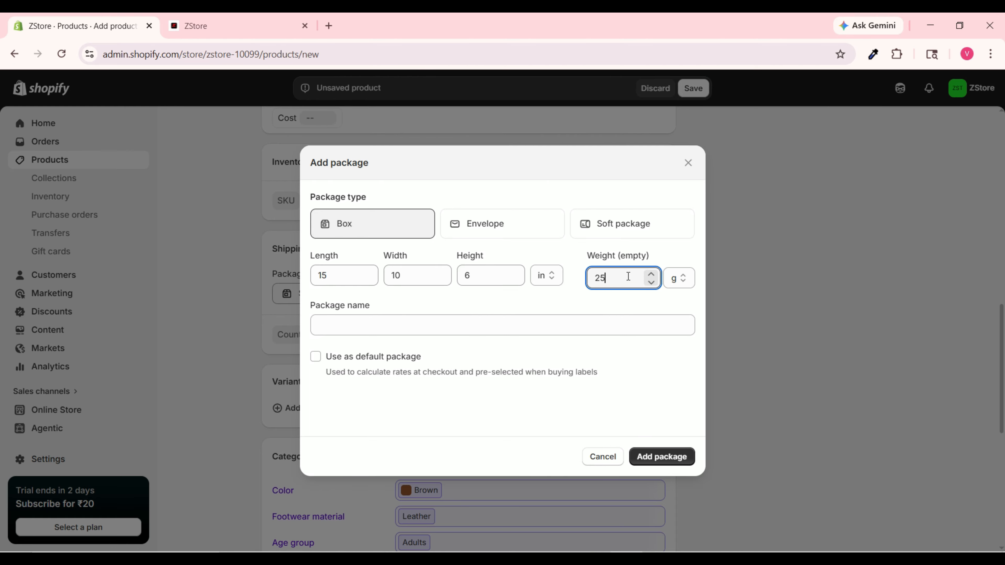
{"action": "type", "text": "0"}
{"action": "left_click", "coordinate": [403, 326]}
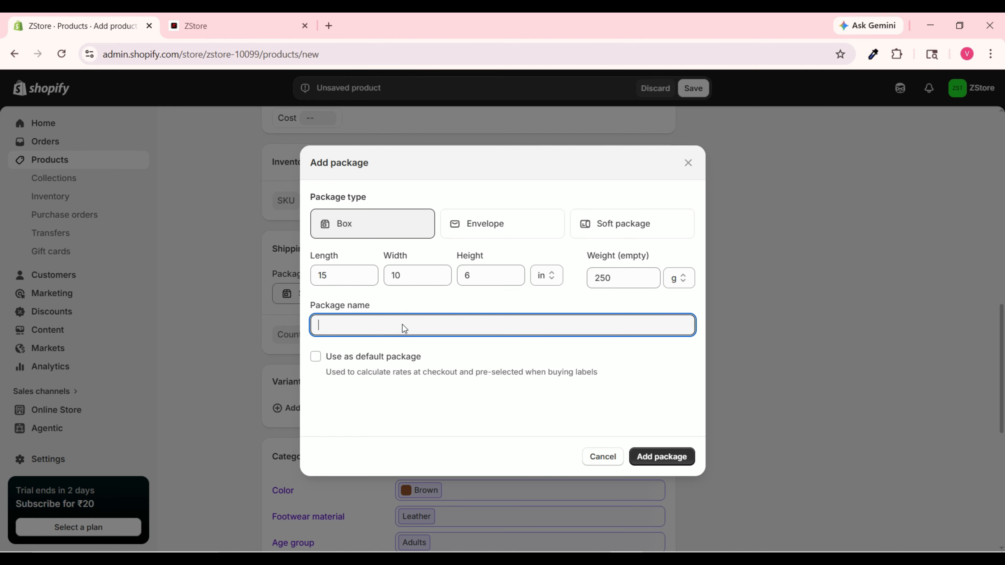
{"action": "type", "text": "Footwear"}
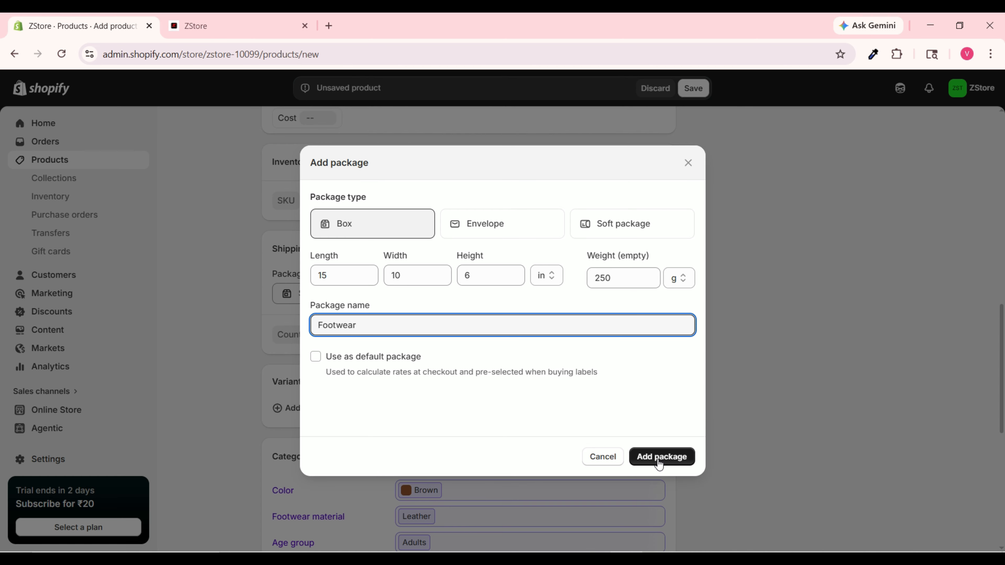
{"action": "left_click", "coordinate": [669, 459]}
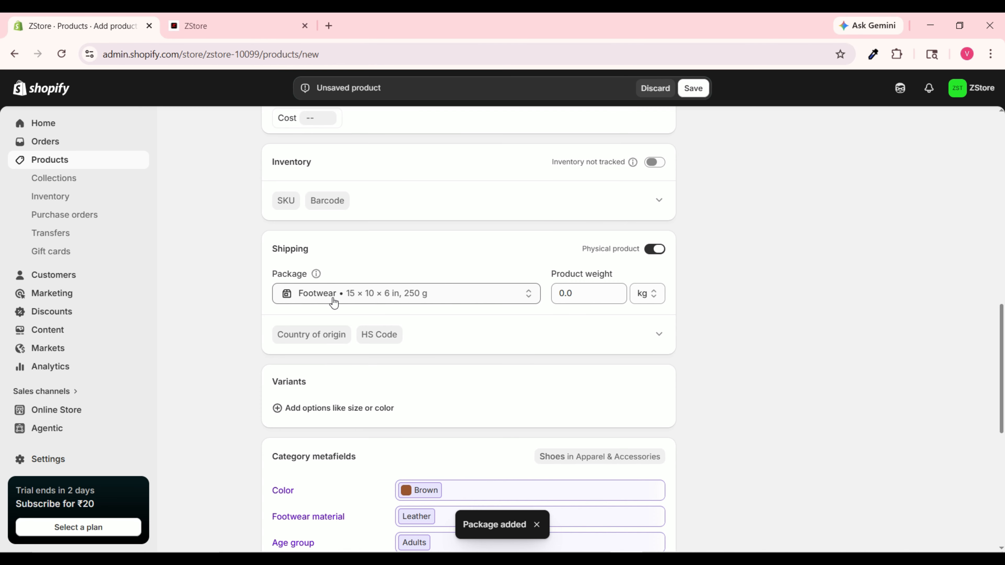
Add a Shoe size variant option to the product with the value 8.
{"action": "scroll", "coordinate": [435, 302], "scroll_direction": "down", "scroll_amount": 5}
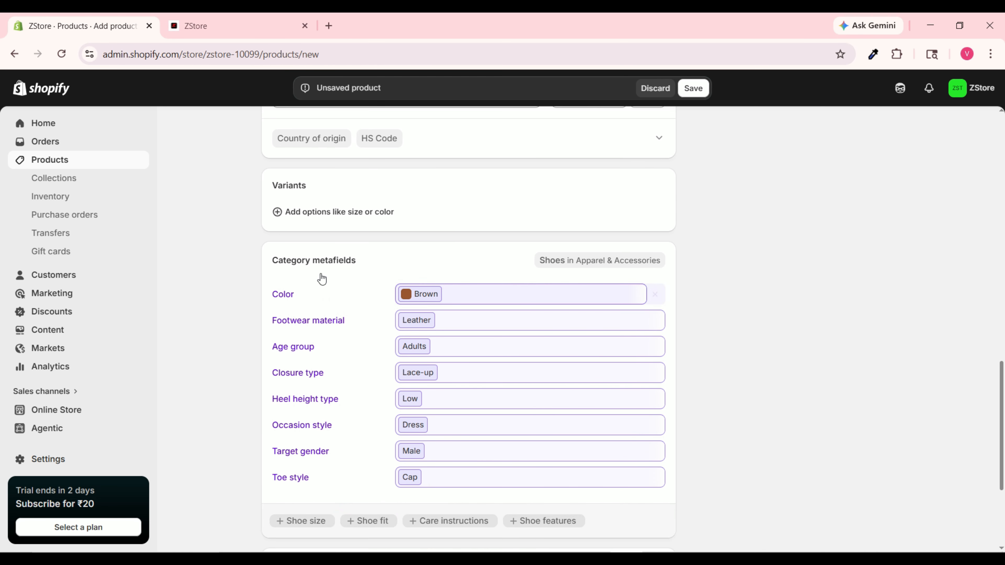
{"action": "left_click", "coordinate": [386, 216]}
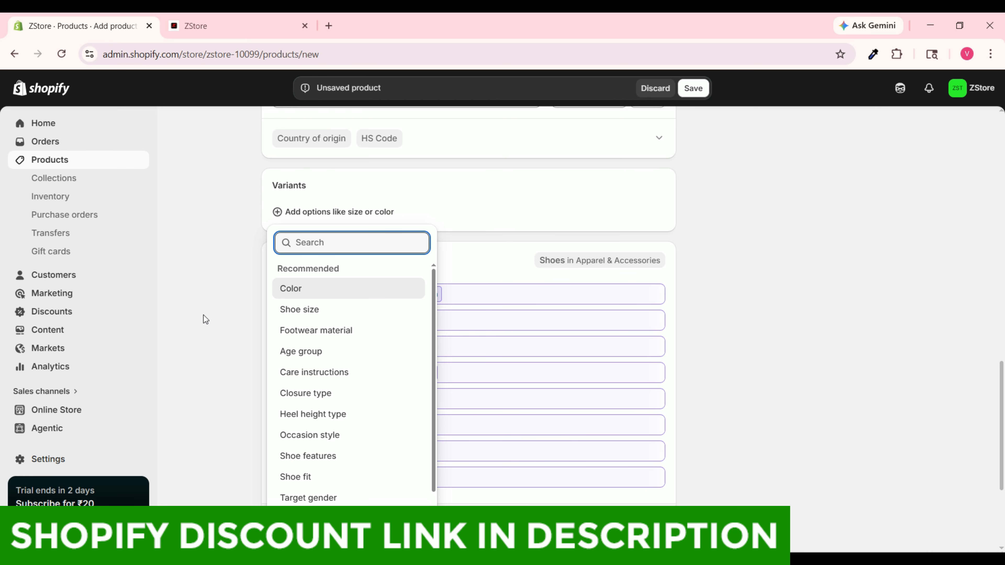
{"action": "left_click", "coordinate": [316, 317]}
{"action": "left_click", "coordinate": [377, 269]}
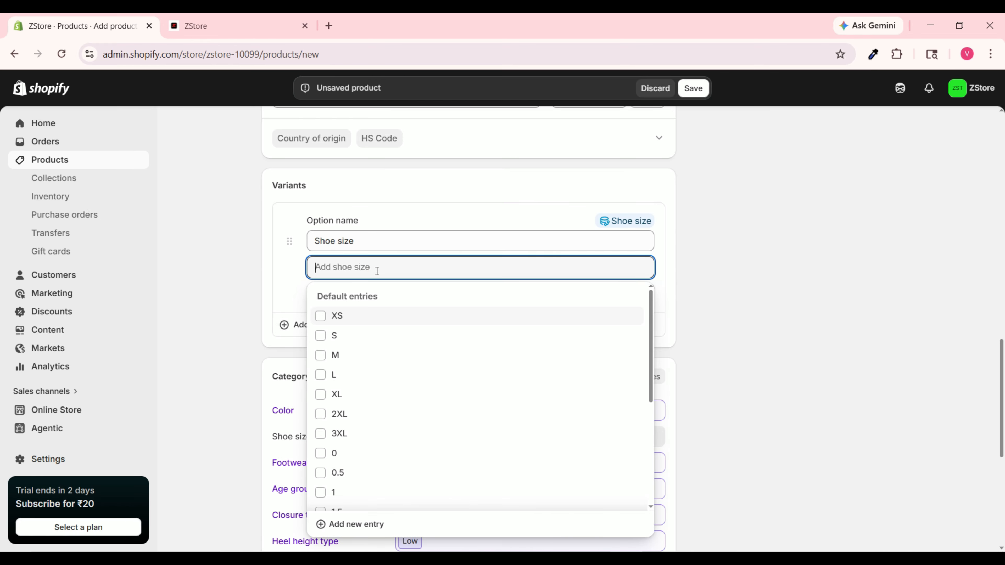
{"action": "type", "text": "8"}
{"action": "key", "text": "Return"}
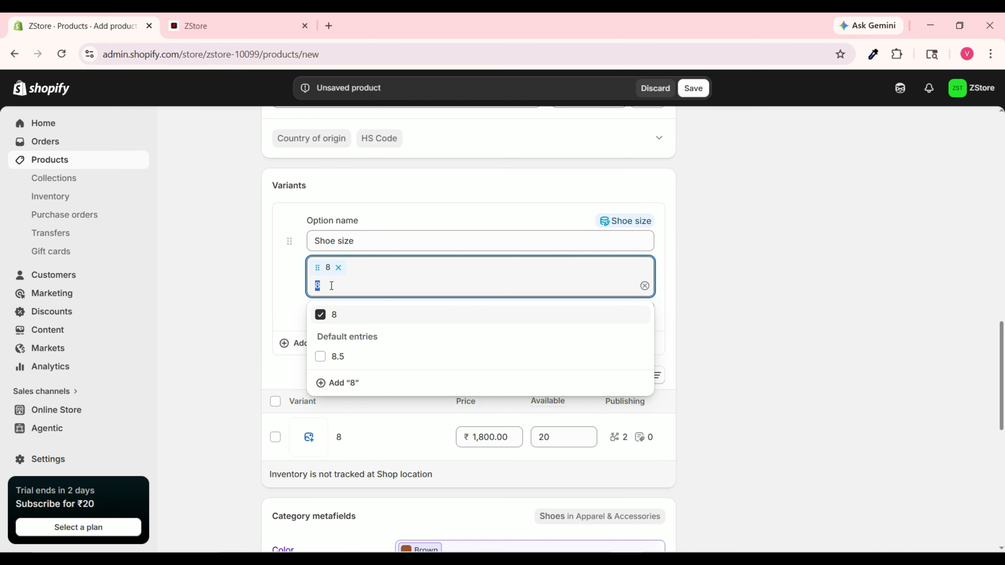
Add the values 9 and 10 to the Shoe size option.
{"action": "type", "text": "9"}
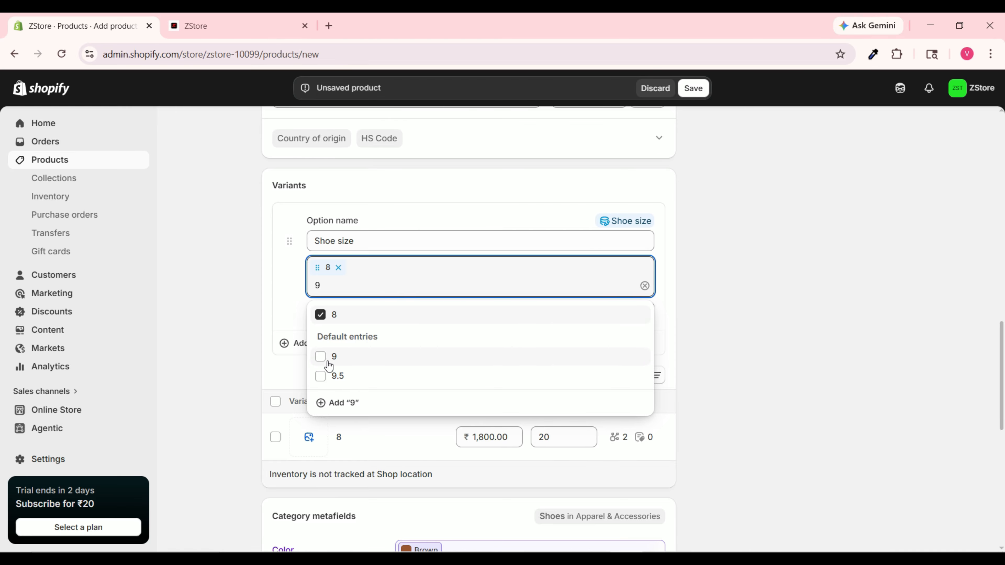
{"action": "left_click", "coordinate": [321, 356]}
{"action": "type", "text": "10"}
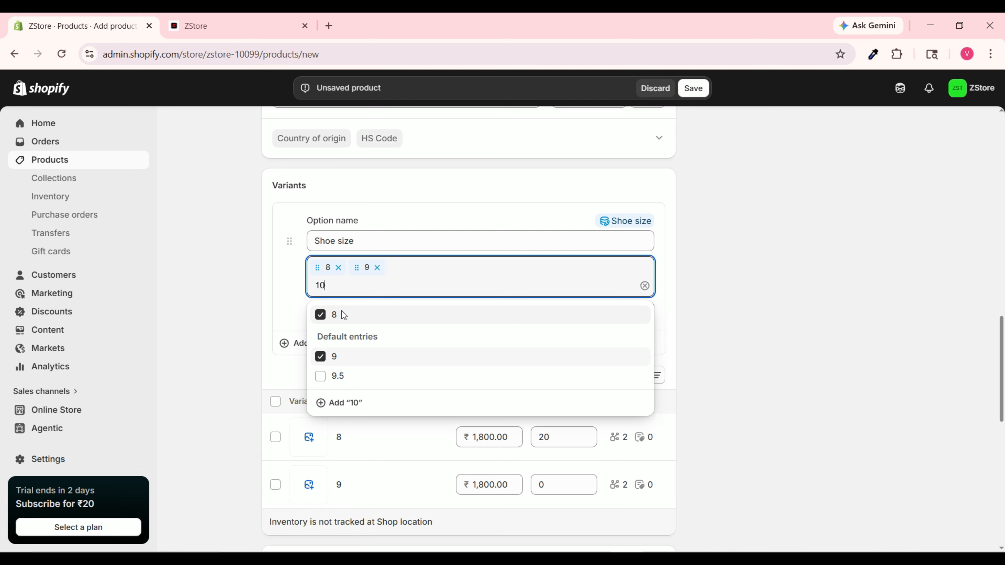
{"action": "left_click", "coordinate": [334, 356]}
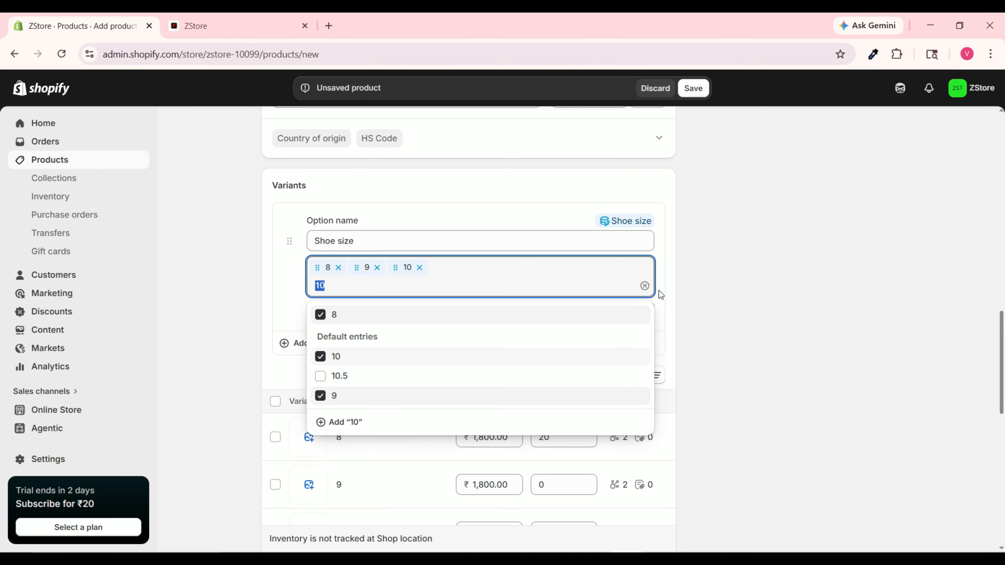
{"action": "left_click", "coordinate": [644, 285]}
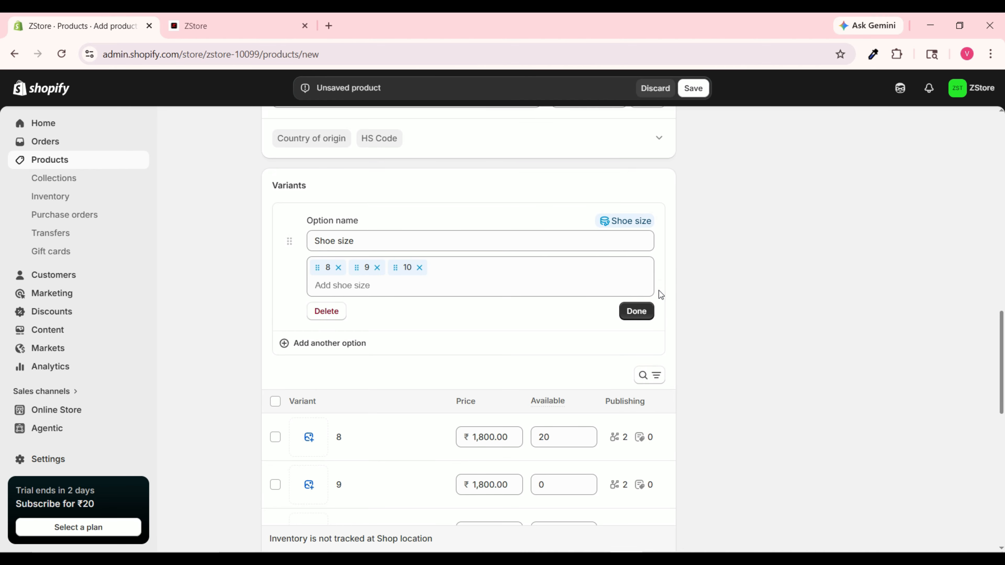
{"action": "left_click", "coordinate": [347, 349]}
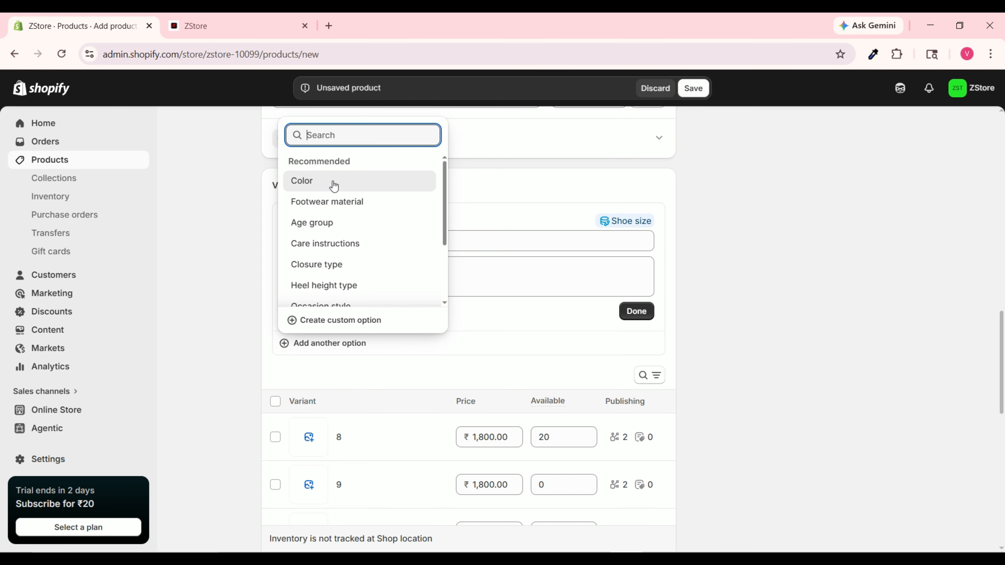
{"action": "left_click", "coordinate": [249, 294]}
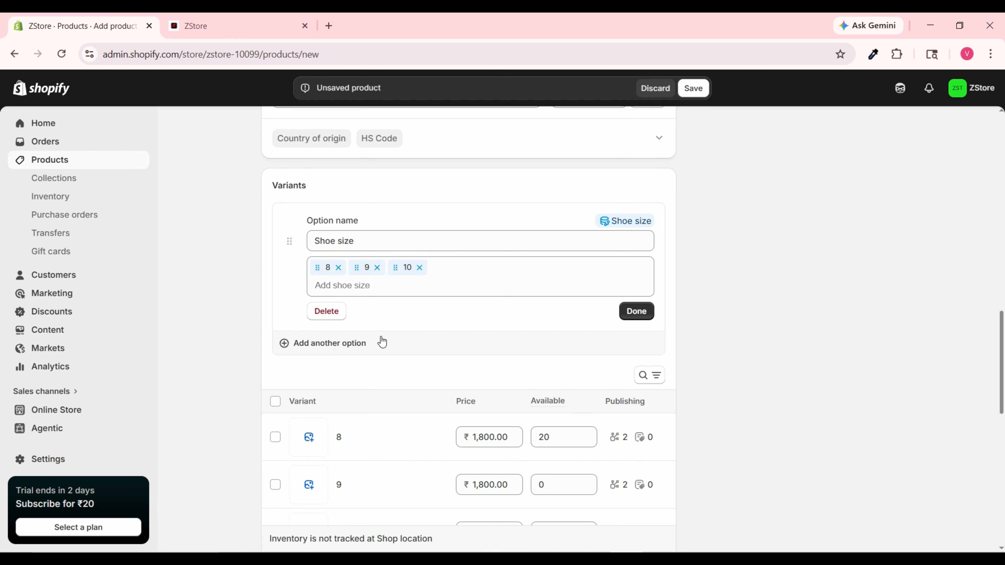
Set the price of the size 9 variant to ₹2,000 and the size 10 variant to ₹2,200.
{"action": "scroll", "coordinate": [381, 342], "scroll_direction": "down", "scroll_amount": 3}
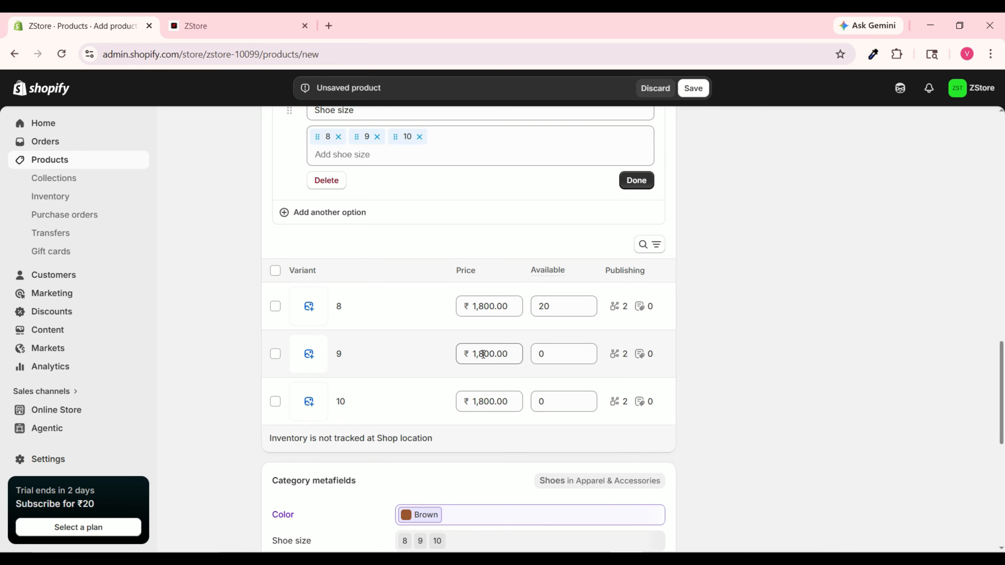
{"action": "left_click_drag", "start_coordinate": [483, 354], "coordinate": [471, 354]}
{"action": "type", "text": "2,"}
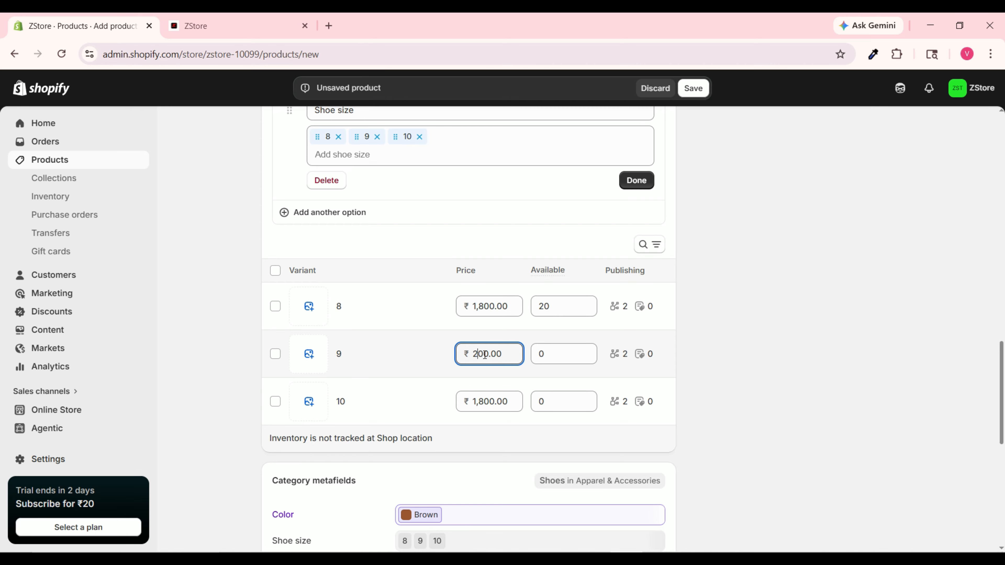
{"action": "type", "text": "0"}
{"action": "left_click_drag", "start_coordinate": [478, 402], "coordinate": [473, 402]}
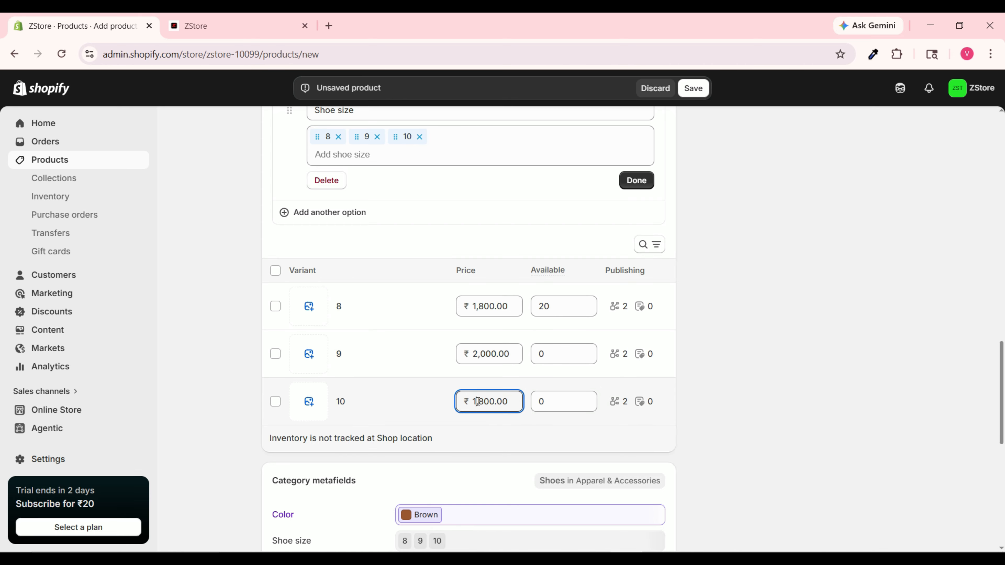
{"action": "type", "text": "2"}
Review the product's category metafields and the choices available for Age group.
{"action": "scroll", "coordinate": [471, 442], "scroll_direction": "down", "scroll_amount": 5}
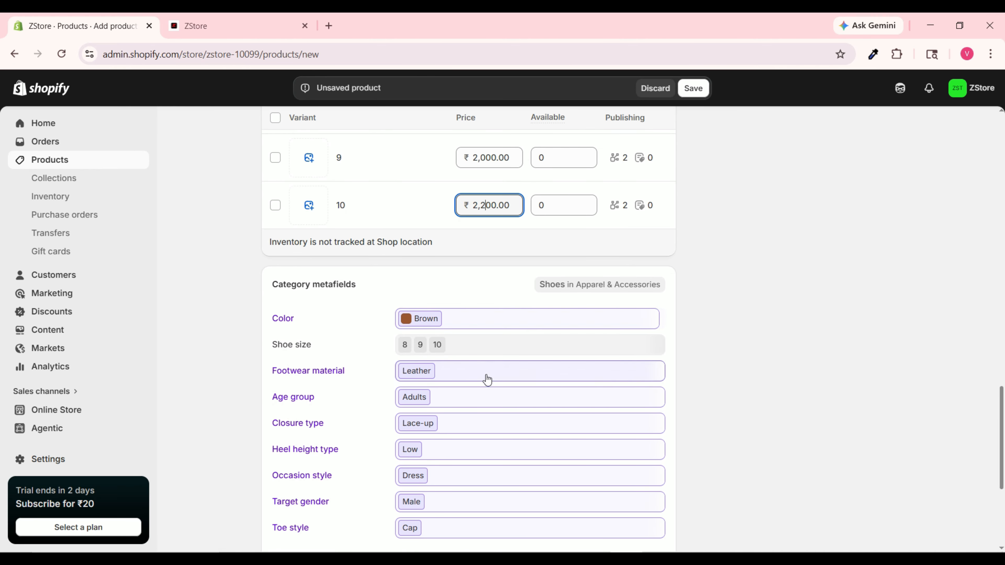
{"action": "scroll", "coordinate": [467, 395], "scroll_direction": "down", "scroll_amount": 2}
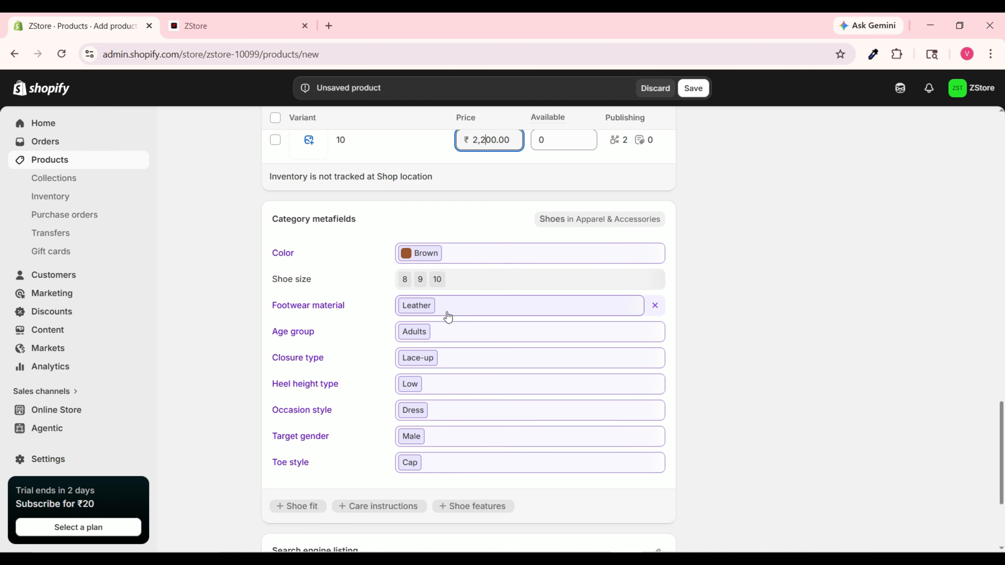
{"action": "left_click", "coordinate": [464, 337]}
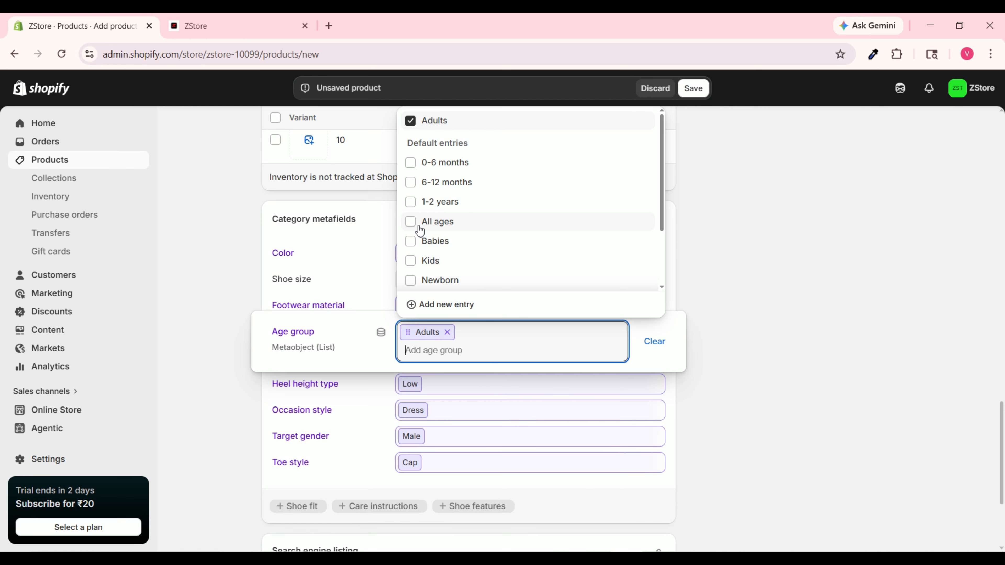
{"action": "scroll", "coordinate": [463, 243], "scroll_direction": "down", "scroll_amount": 2}
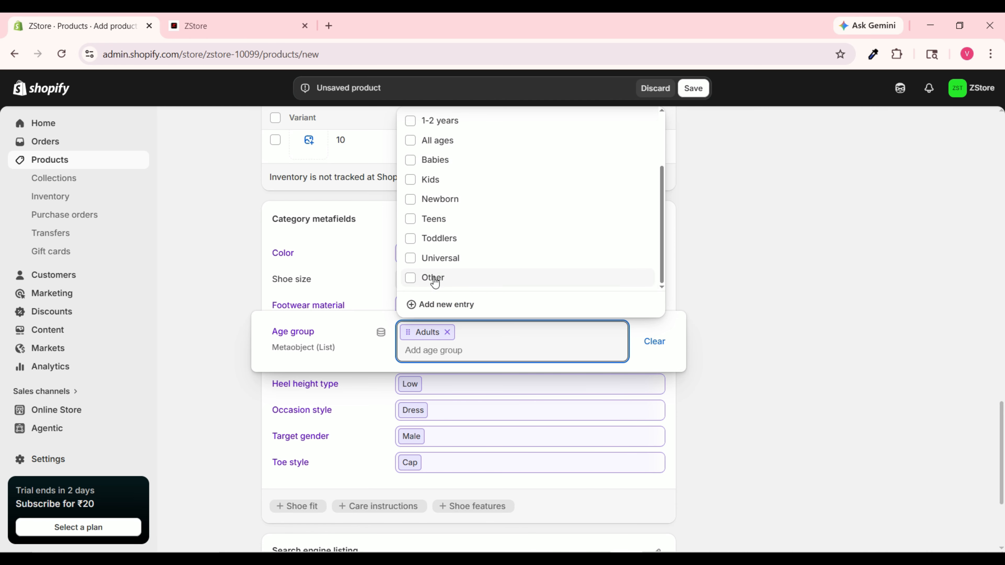
{"action": "left_click", "coordinate": [702, 340]}
{"action": "scroll", "coordinate": [397, 397], "scroll_direction": "down", "scroll_amount": 1}
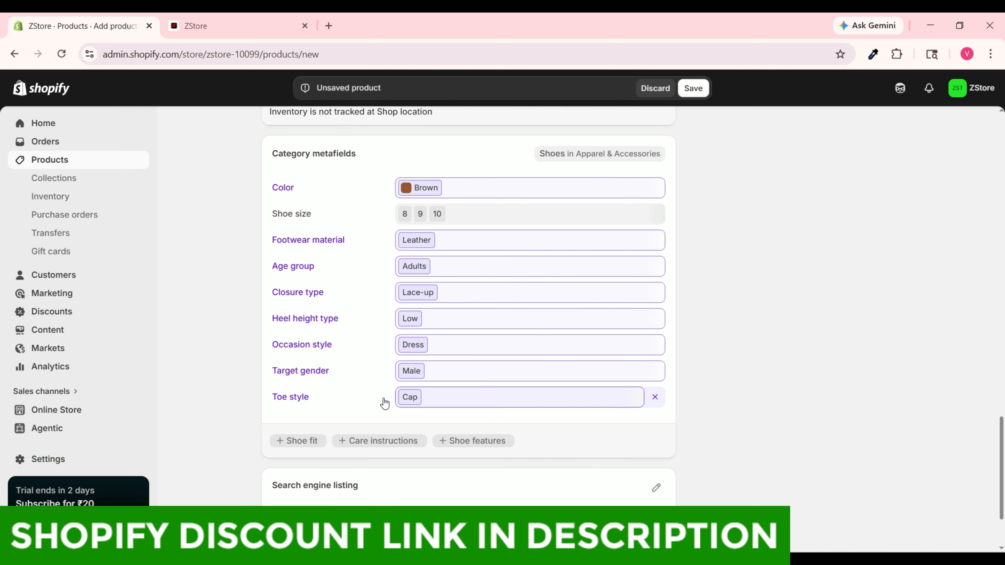
Open the search engine listing for editing and review its page title, meta description and URL handle.
{"action": "scroll", "coordinate": [381, 428], "scroll_direction": "down", "scroll_amount": 3}
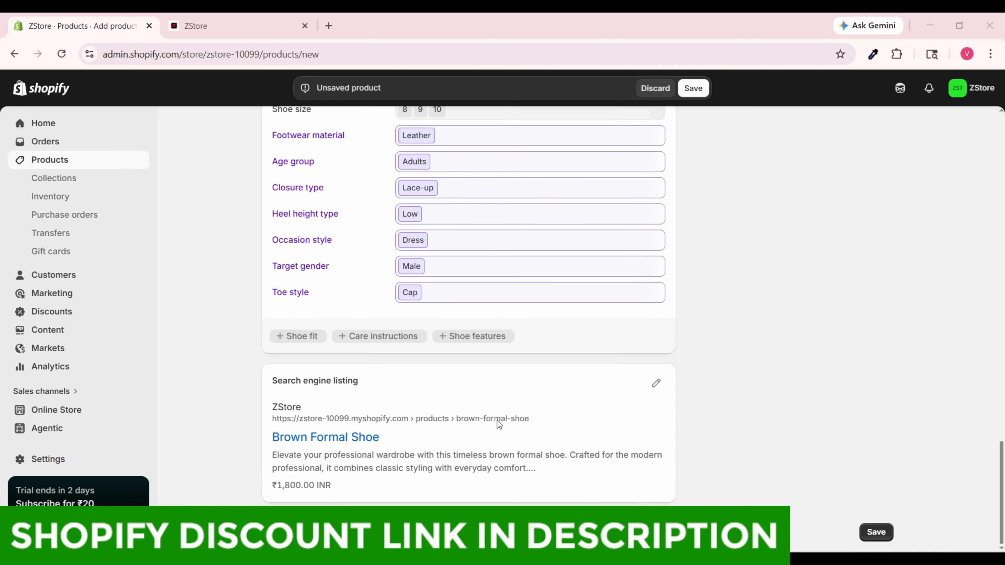
{"action": "left_click", "coordinate": [656, 384]}
{"action": "scroll", "coordinate": [402, 425], "scroll_direction": "down", "scroll_amount": 5}
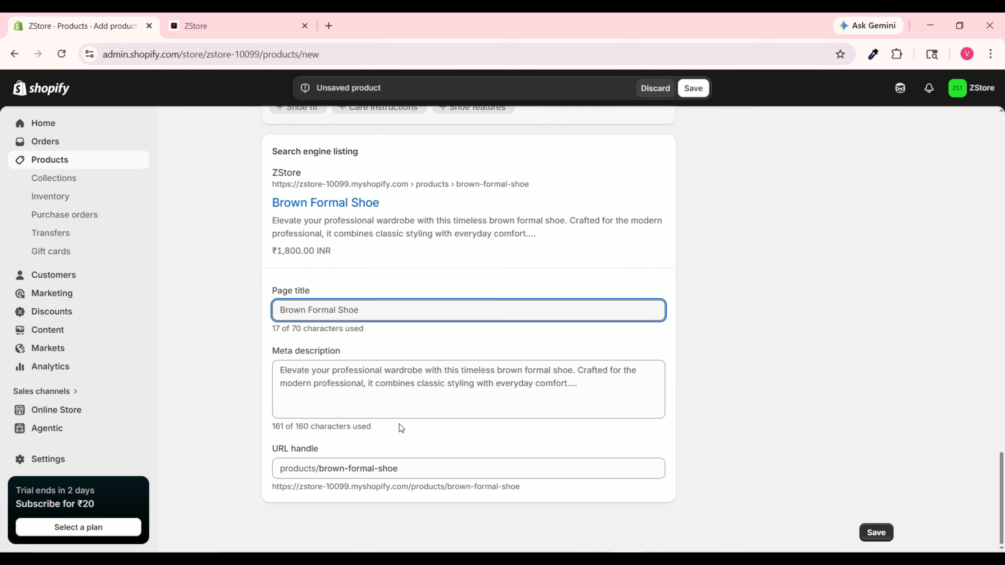
{"action": "left_click_drag", "start_coordinate": [540, 391], "coordinate": [335, 395]}
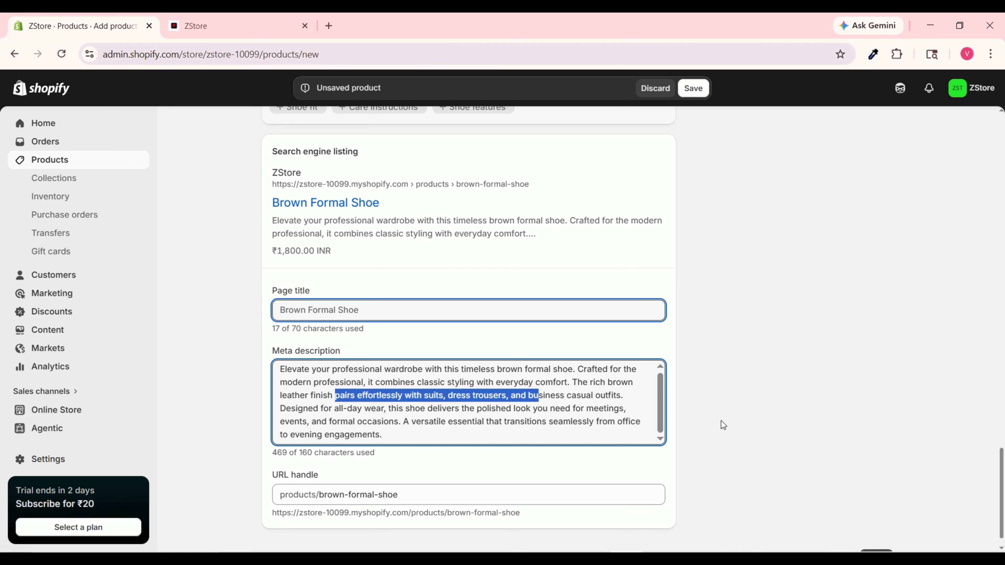
Assign the product to the Formal Shoes collection.
{"action": "scroll", "coordinate": [712, 368], "scroll_direction": "up", "scroll_amount": 15}
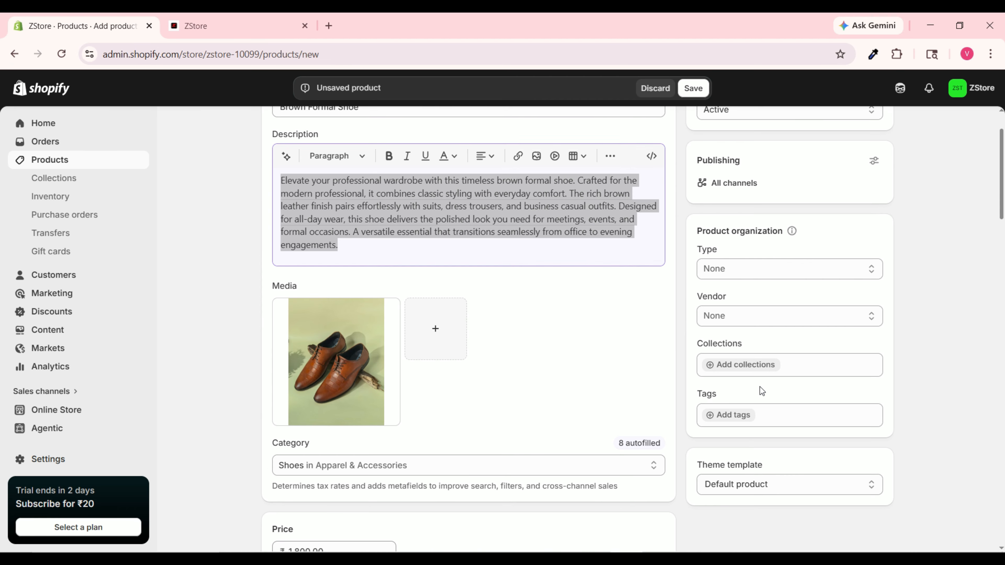
{"action": "scroll", "coordinate": [758, 385], "scroll_direction": "up", "scroll_amount": 2}
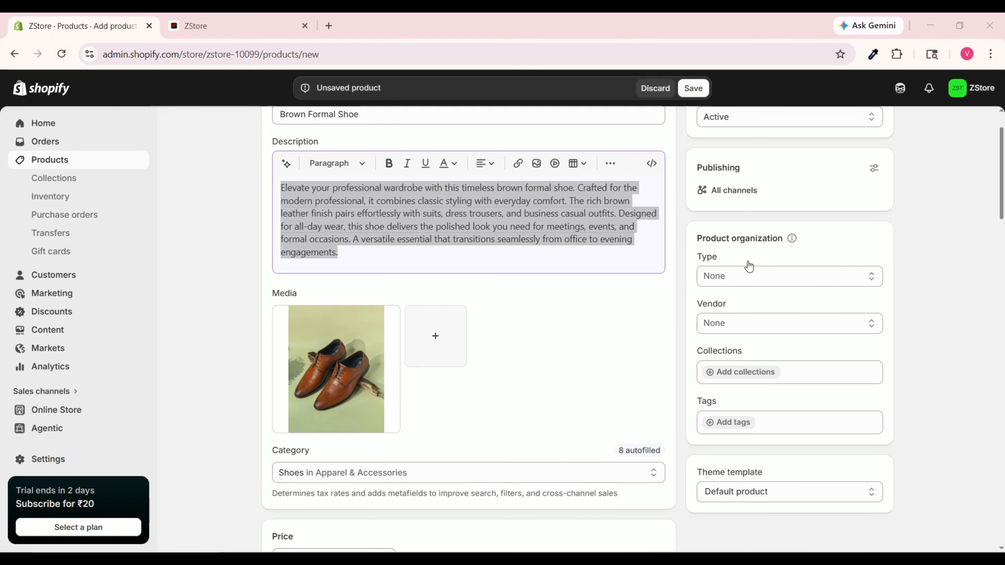
{"action": "scroll", "coordinate": [738, 289], "scroll_direction": "down", "scroll_amount": 1}
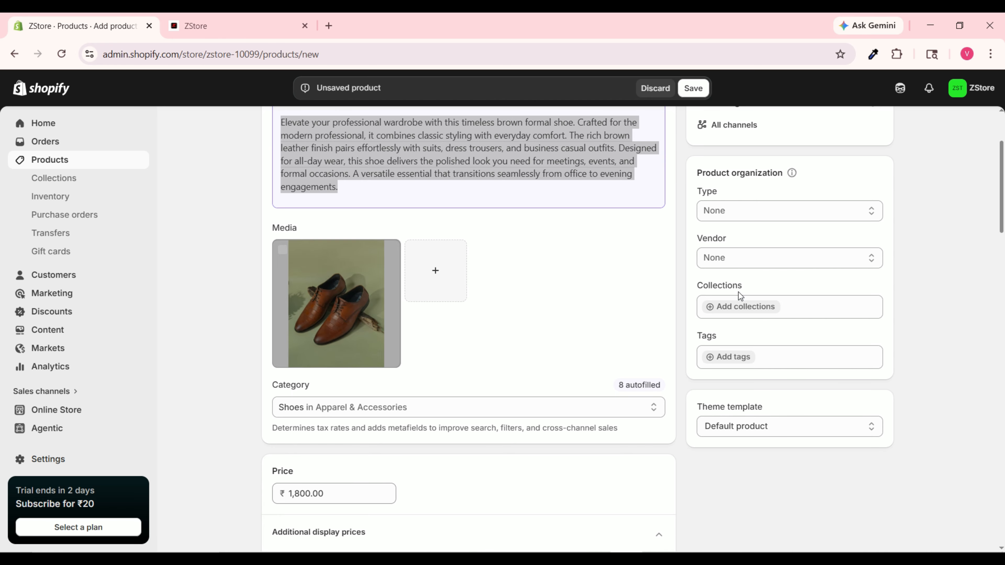
{"action": "left_click", "coordinate": [741, 311]}
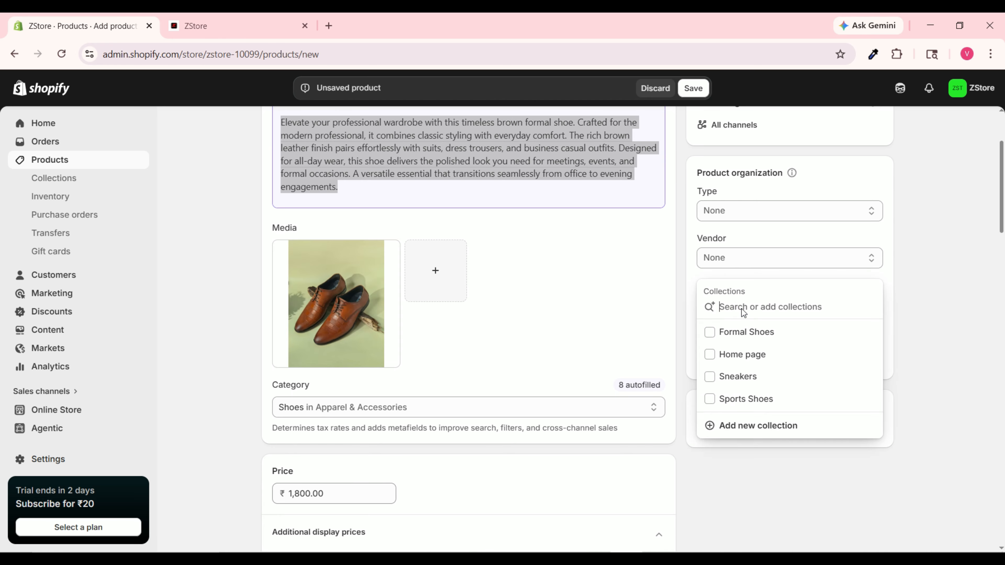
{"action": "left_click", "coordinate": [710, 334]}
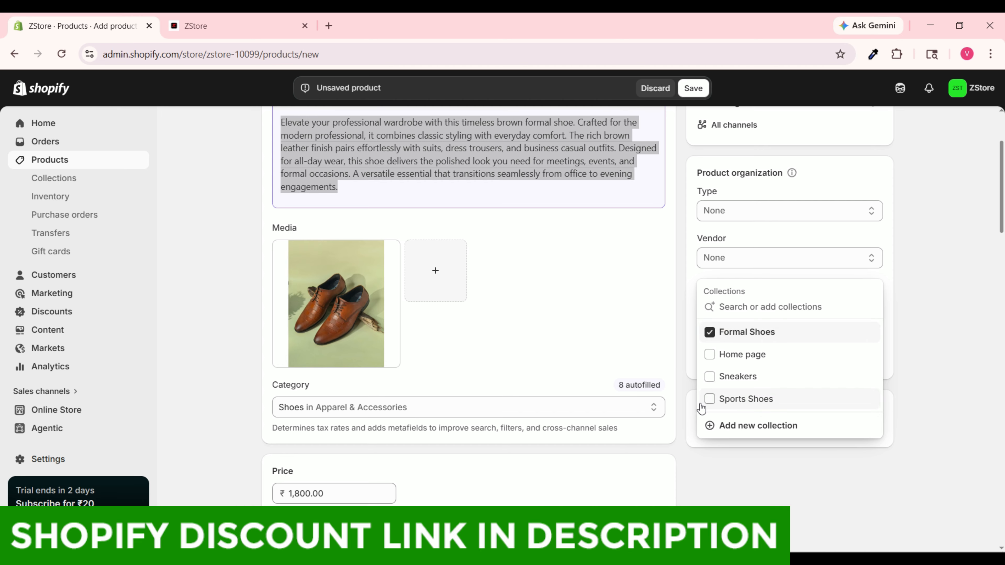
{"action": "left_click", "coordinate": [909, 311]}
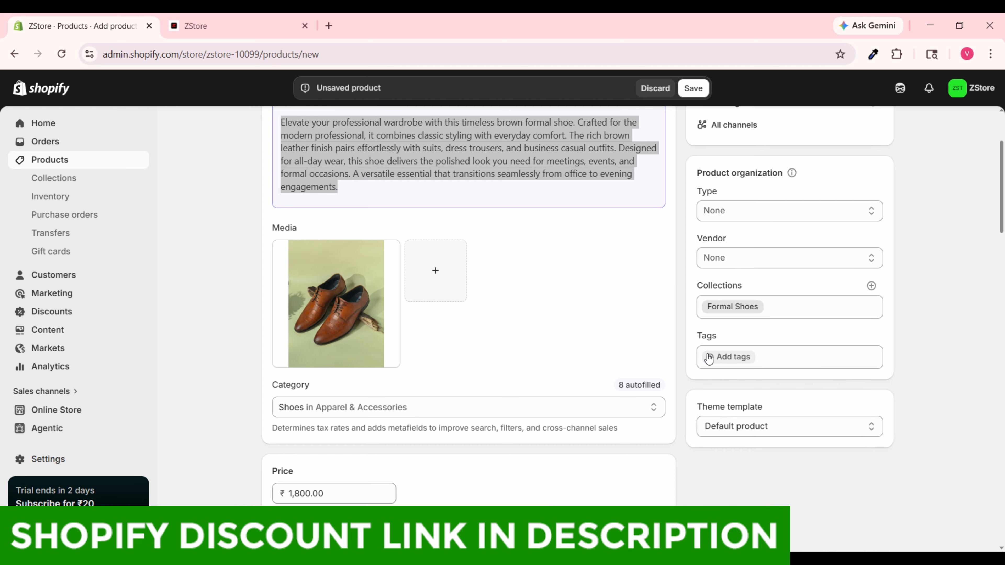
Tag the product with Shoes, formal, formal shoes and footwear.
{"action": "left_click", "coordinate": [769, 356]}
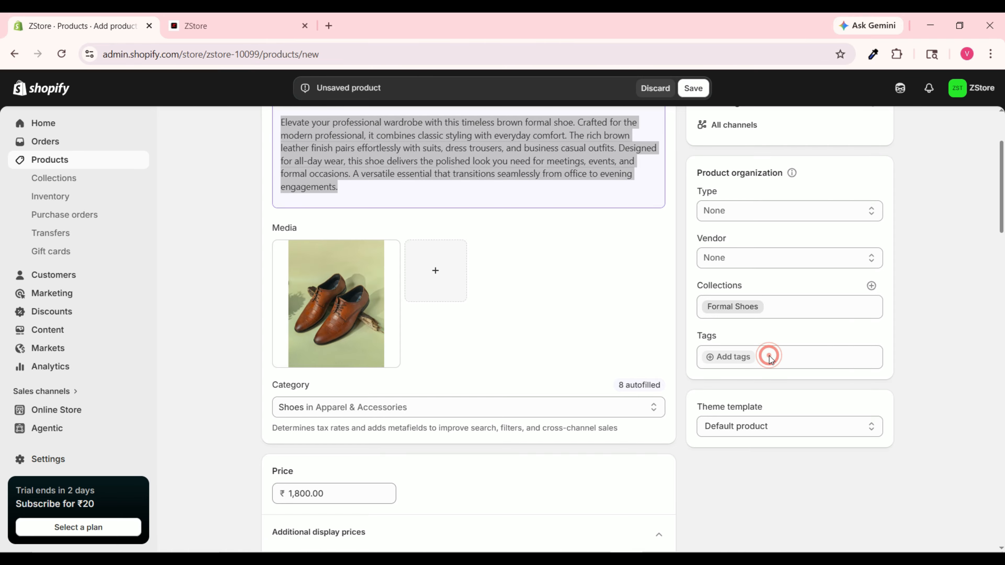
{"action": "left_click", "coordinate": [754, 357]}
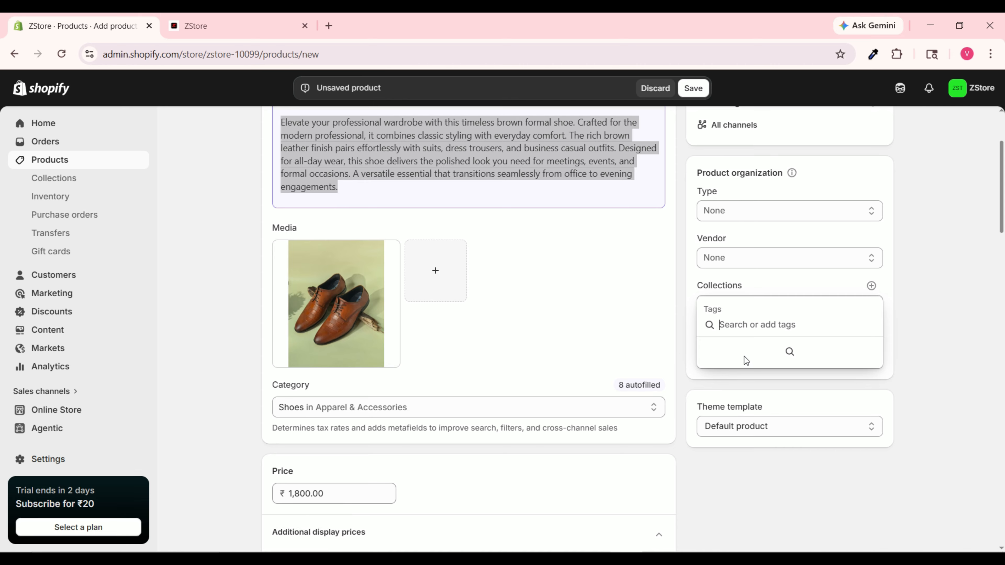
{"action": "type", "text": "S"}
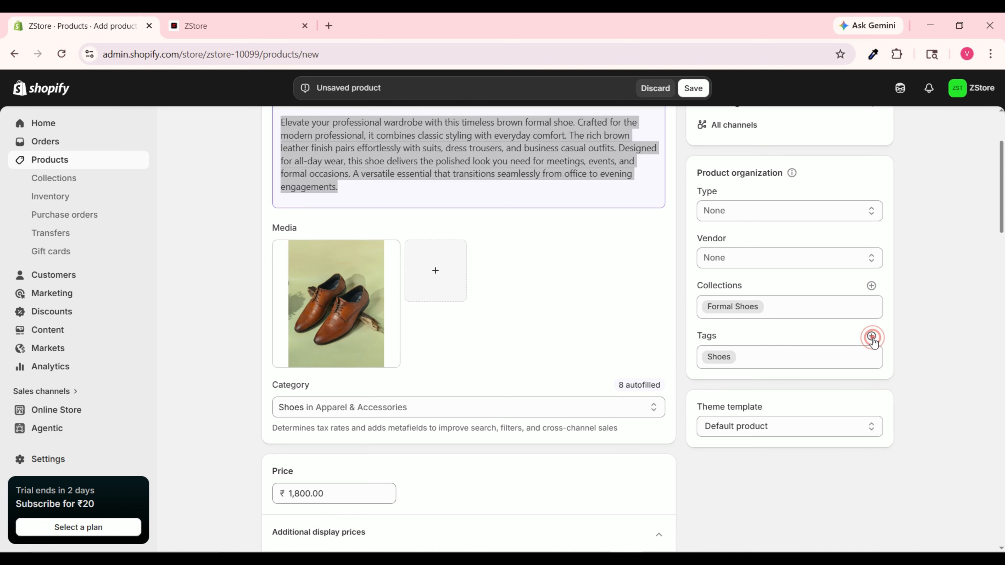
{"action": "left_click", "coordinate": [871, 337]}
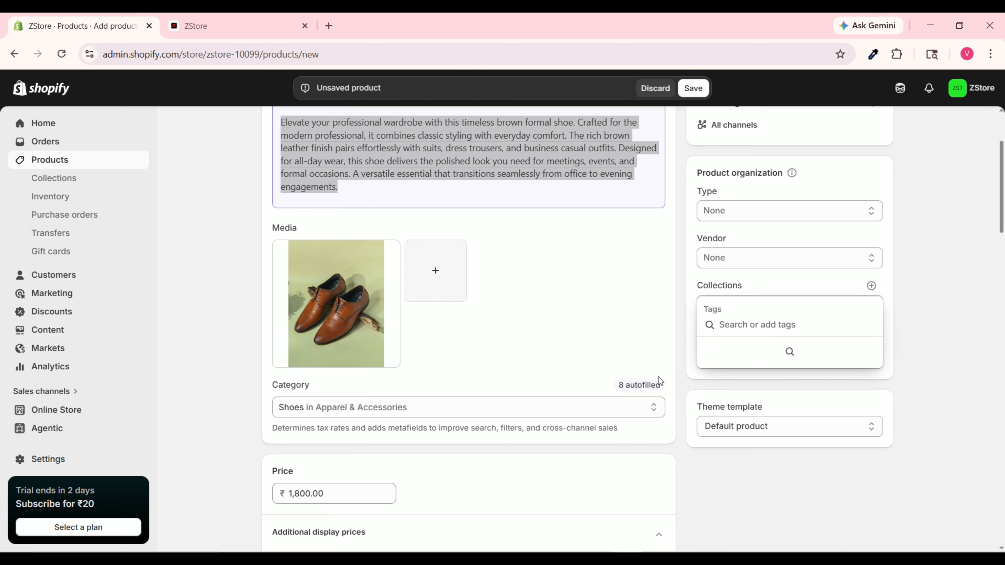
{"action": "type", "text": "formal"}
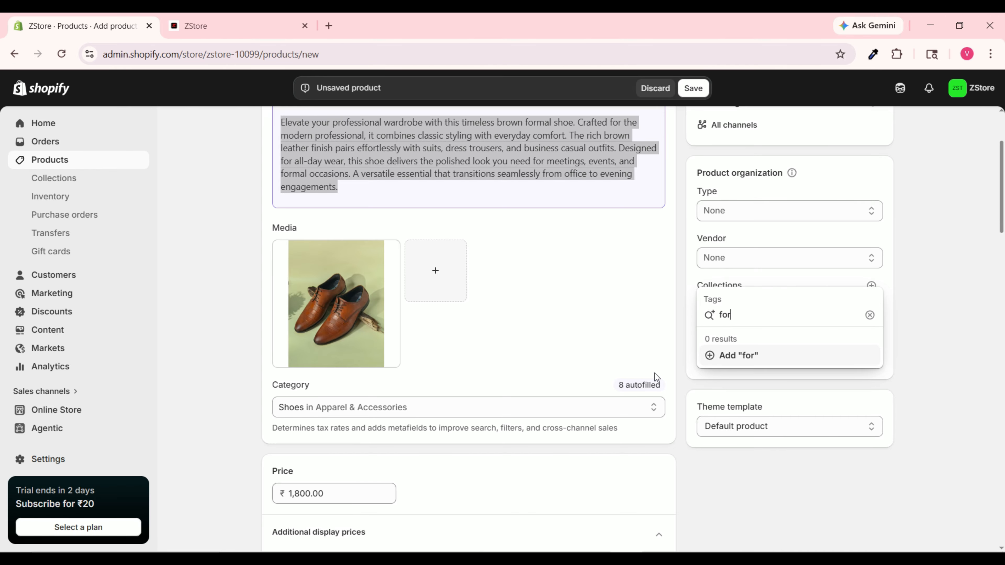
{"action": "key", "text": "Return"}
{"action": "type", "text": "formal"}
{"action": "key", "text": "Return"}
{"action": "left_click", "coordinate": [870, 335]}
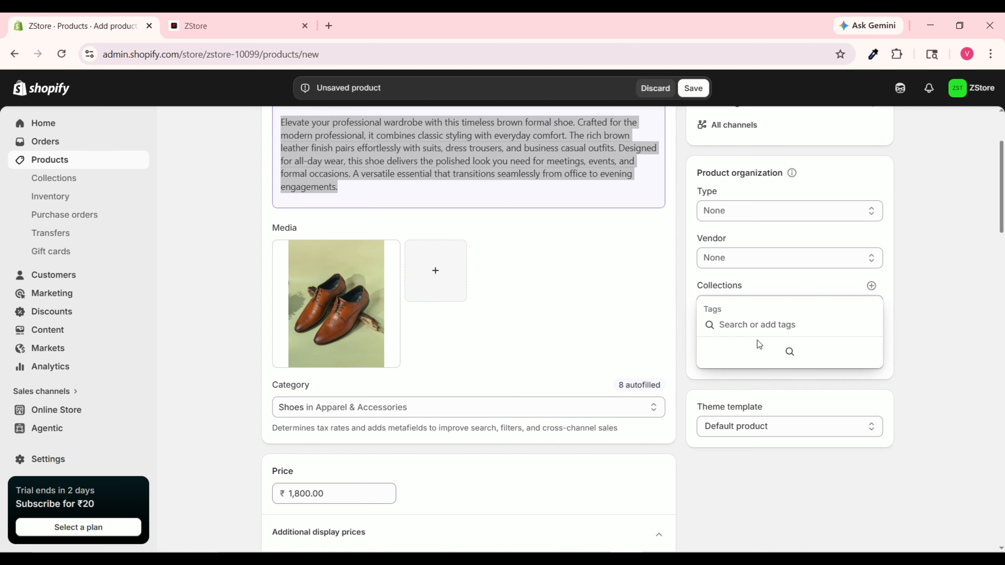
{"action": "type", "text": "formal formal shoes footwear"}
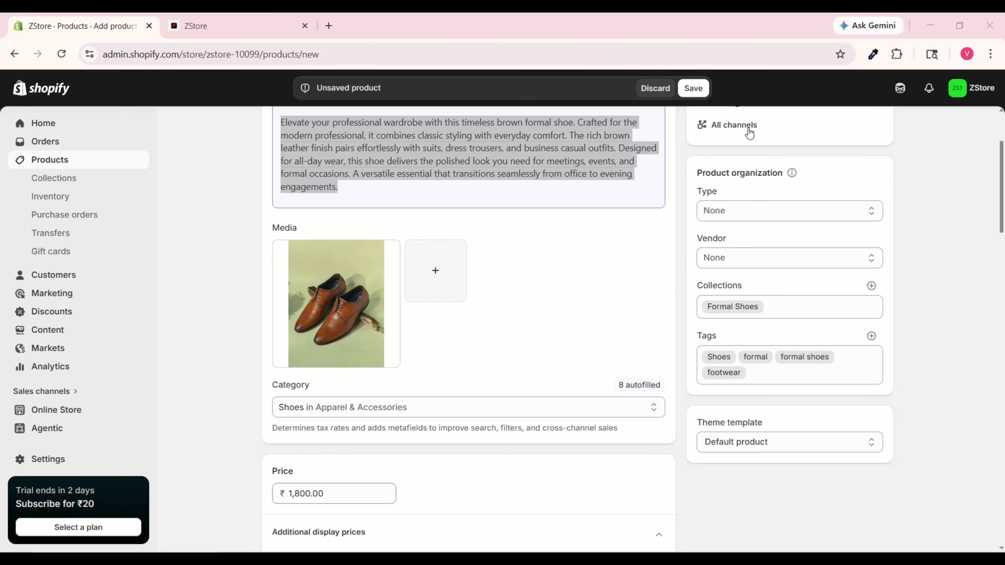
Save the Brown Formal Shoe product and open its storefront preview.
{"action": "left_click", "coordinate": [695, 94]}
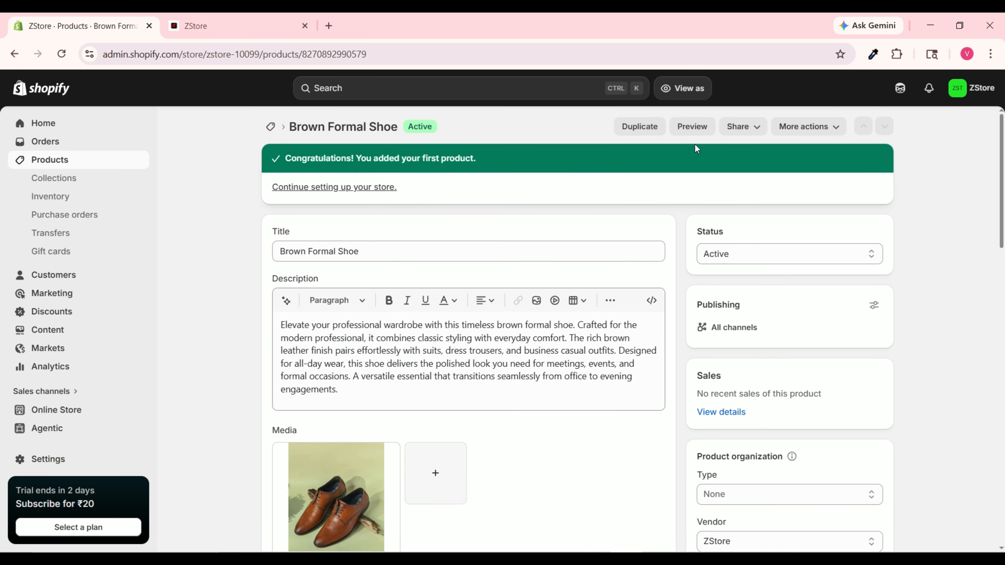
{"action": "left_click", "coordinate": [691, 127]}
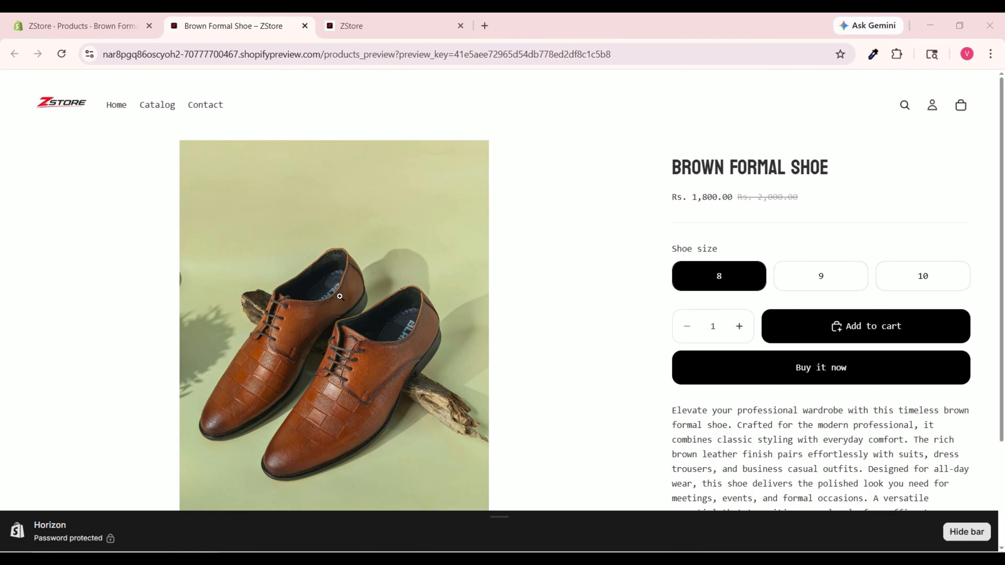
Inspect the Brown Formal Shoe preview page, including the enlarged product image, the quantity selector and the description.
{"action": "left_click", "coordinate": [375, 257]}
{"action": "scroll", "coordinate": [466, 268], "scroll_direction": "up", "scroll_amount": 5}
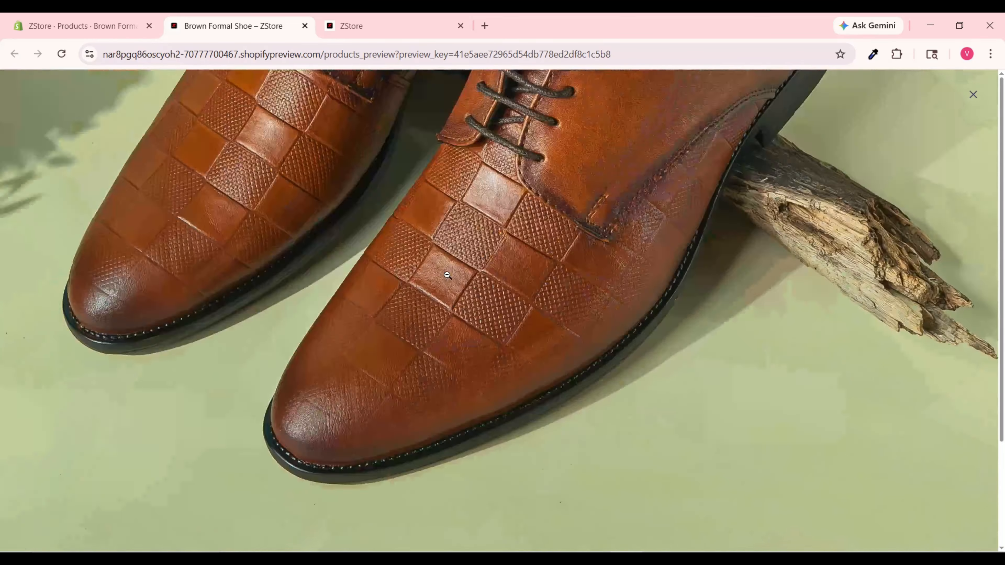
{"action": "left_click", "coordinate": [973, 94]}
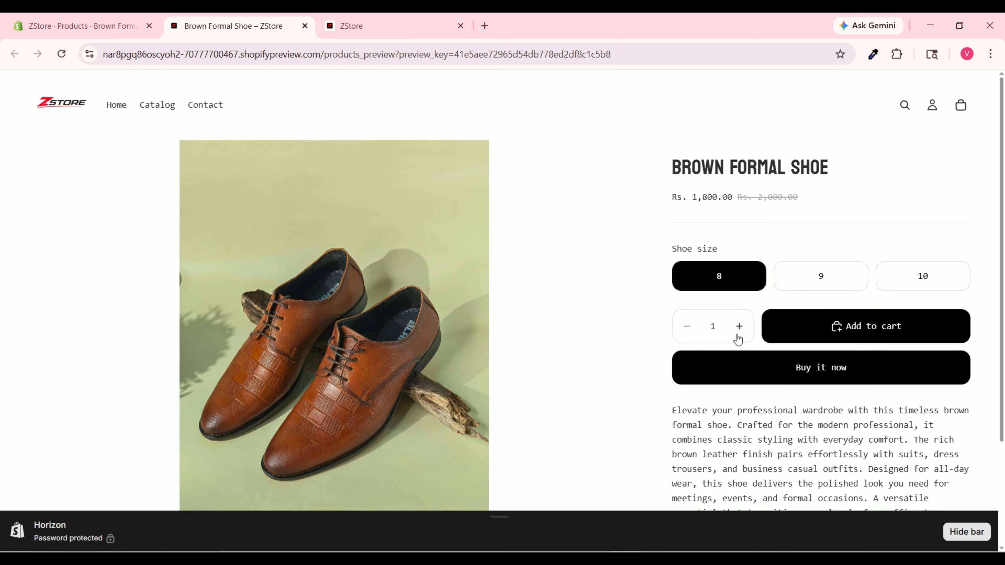
{"action": "left_click", "coordinate": [739, 327]}
{"action": "left_click", "coordinate": [687, 331]}
{"action": "scroll", "coordinate": [827, 384], "scroll_direction": "down", "scroll_amount": 3}
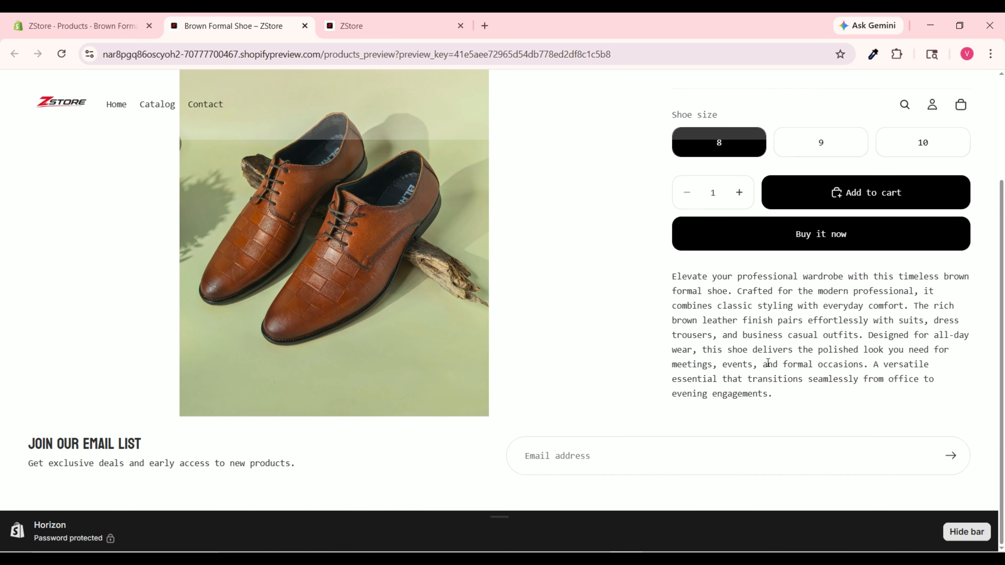
{"action": "scroll", "coordinate": [768, 362], "scroll_direction": "up", "scroll_amount": 3}
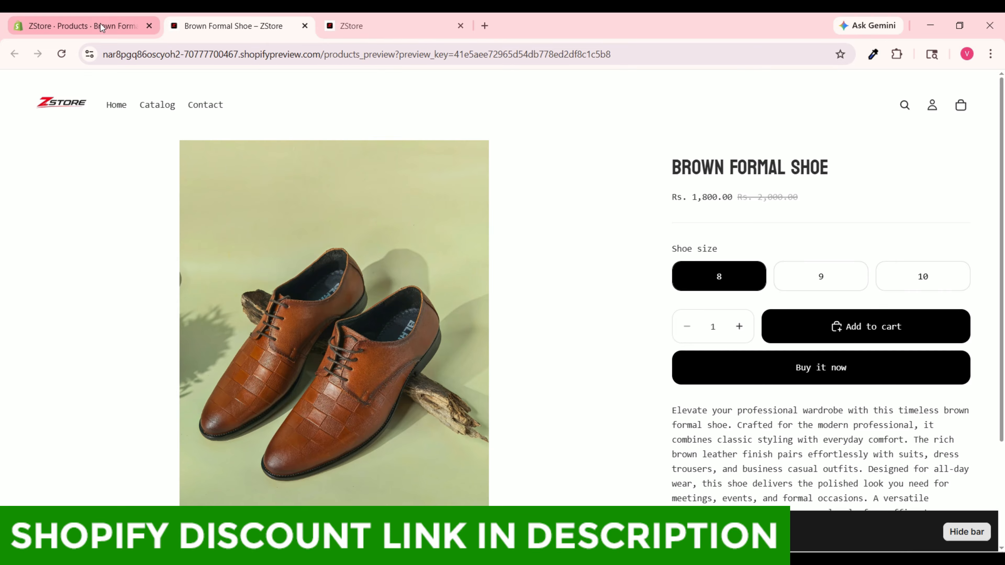
Return to the Shopify admin and start a new product from the product list.
{"action": "left_click", "coordinate": [92, 24]}
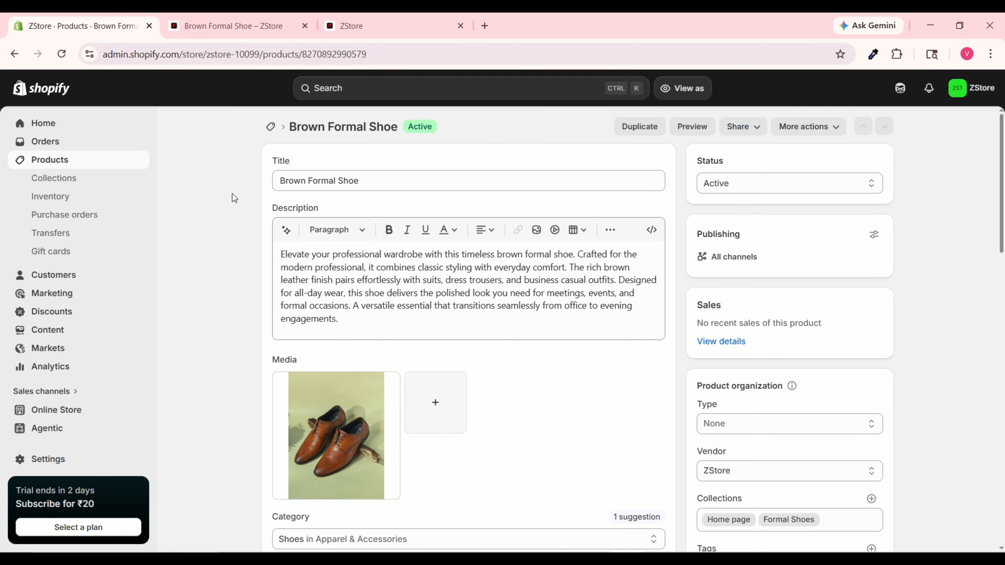
{"action": "left_click", "coordinate": [75, 166]}
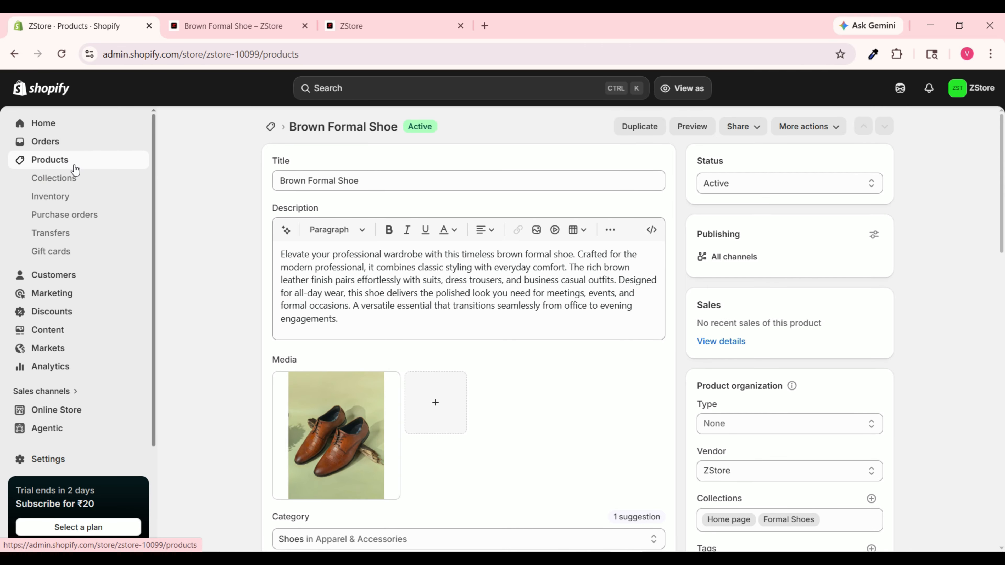
{"action": "left_click", "coordinate": [971, 131]}
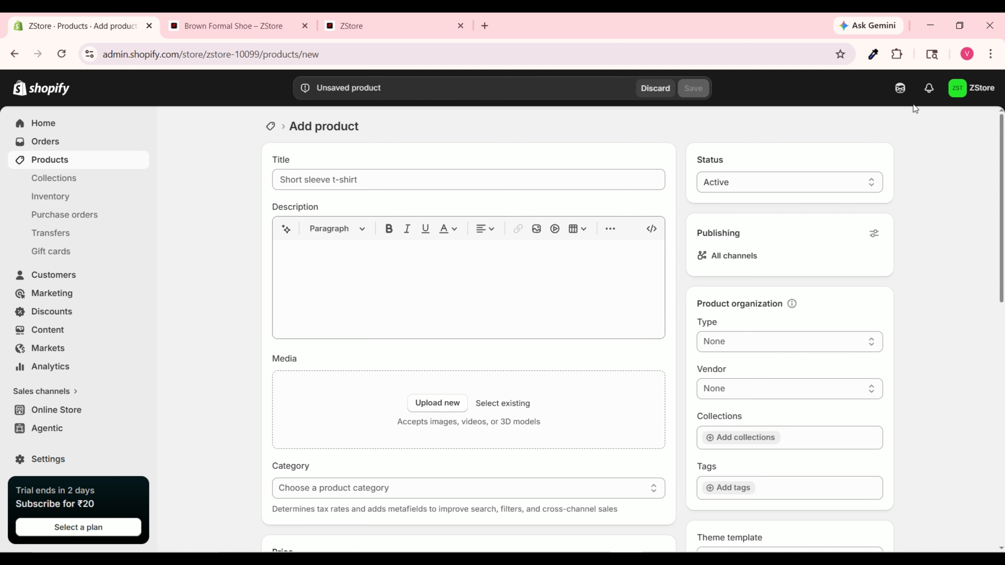
In a new AI assistant conversation, request "create a product thats called sneakers." with the sneakers image attached, and review the generated details.
{"action": "left_click", "coordinate": [900, 88]}
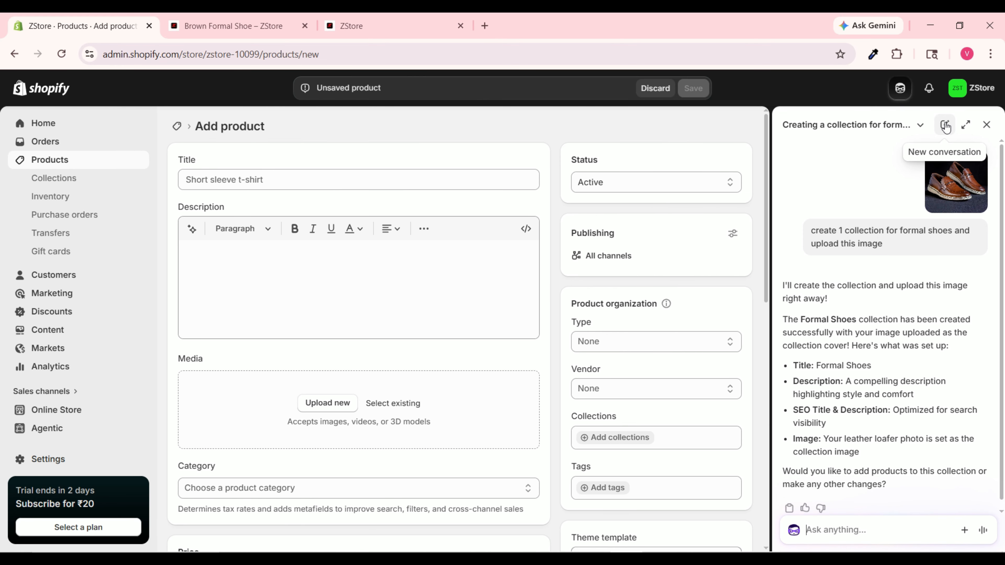
{"action": "left_click", "coordinate": [945, 126]}
{"action": "type", "text": "create a product thats called sneakers."}
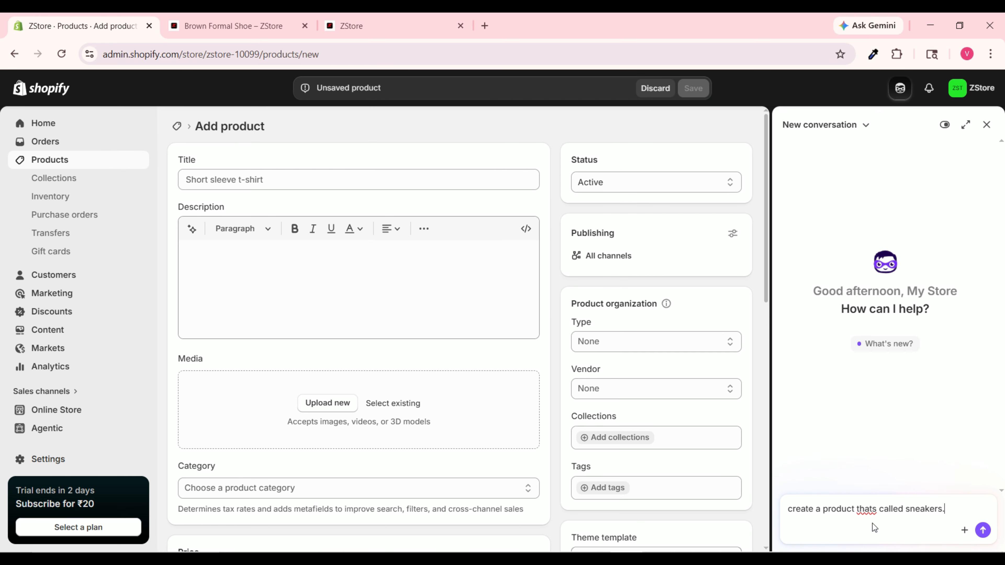
{"action": "left_click", "coordinate": [964, 531]}
{"action": "left_click", "coordinate": [868, 392]}
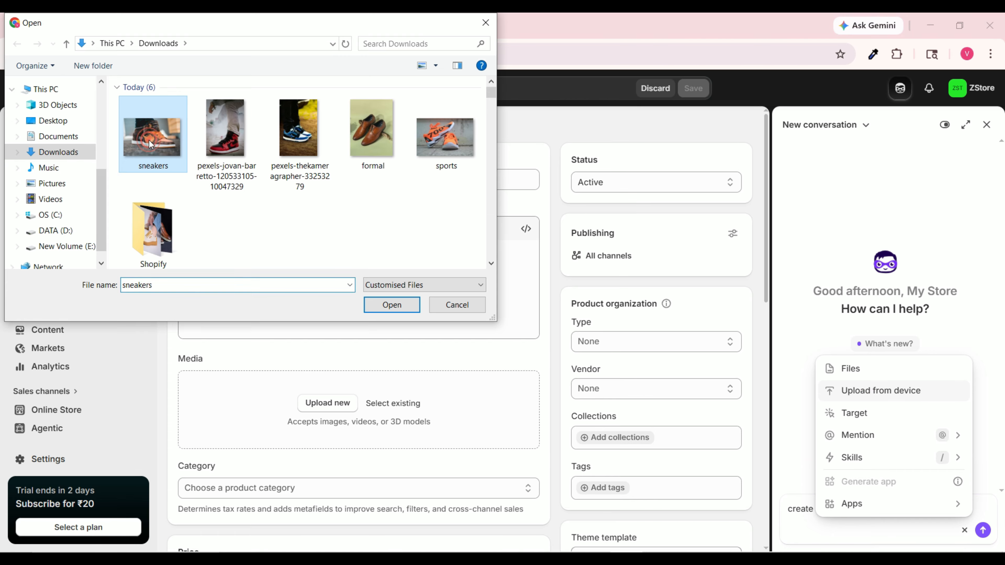
{"action": "left_click", "coordinate": [390, 305]}
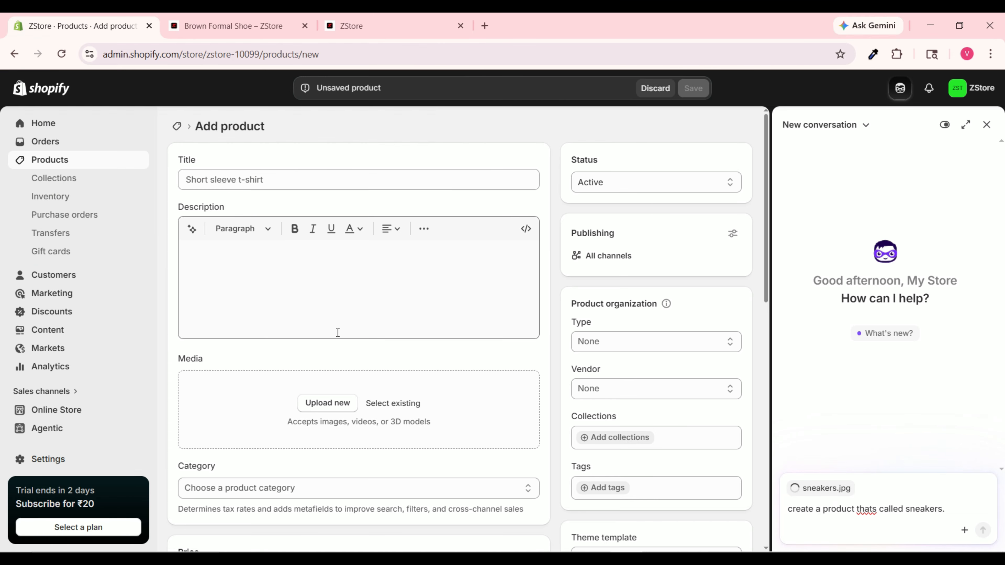
{"action": "left_click", "coordinate": [983, 530]}
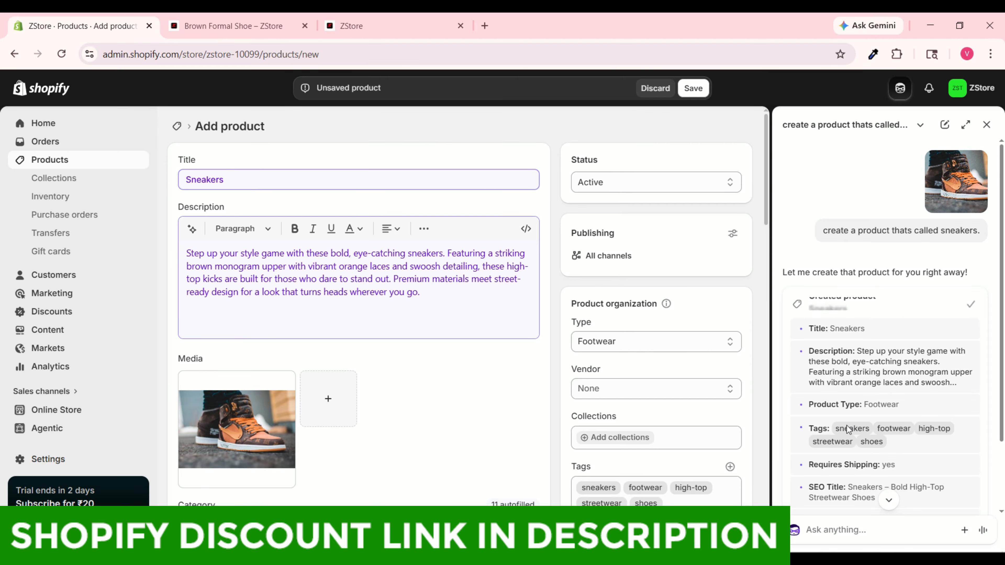
{"action": "scroll", "coordinate": [849, 431], "scroll_direction": "down", "scroll_amount": 2}
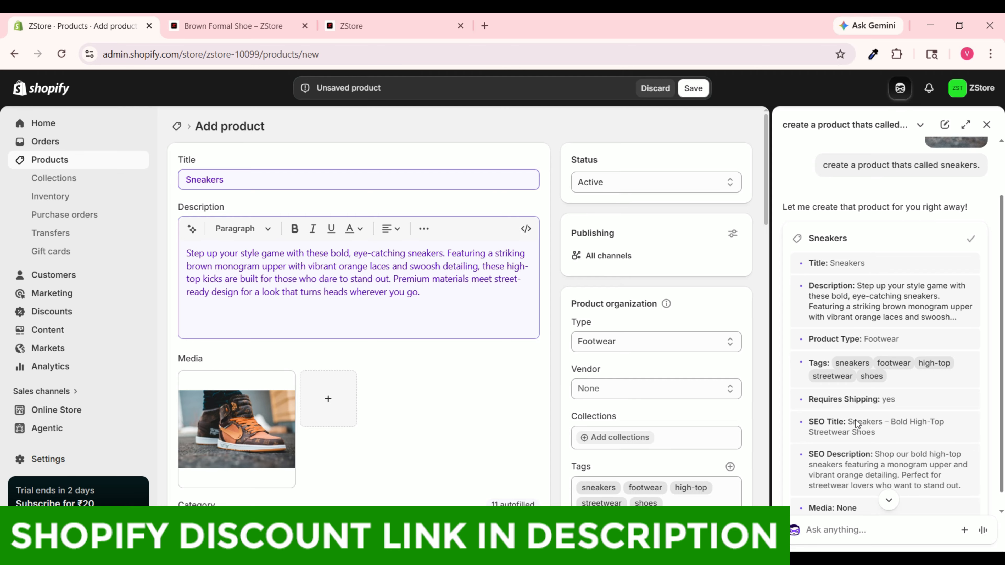
{"action": "scroll", "coordinate": [856, 423], "scroll_direction": "down", "scroll_amount": 1}
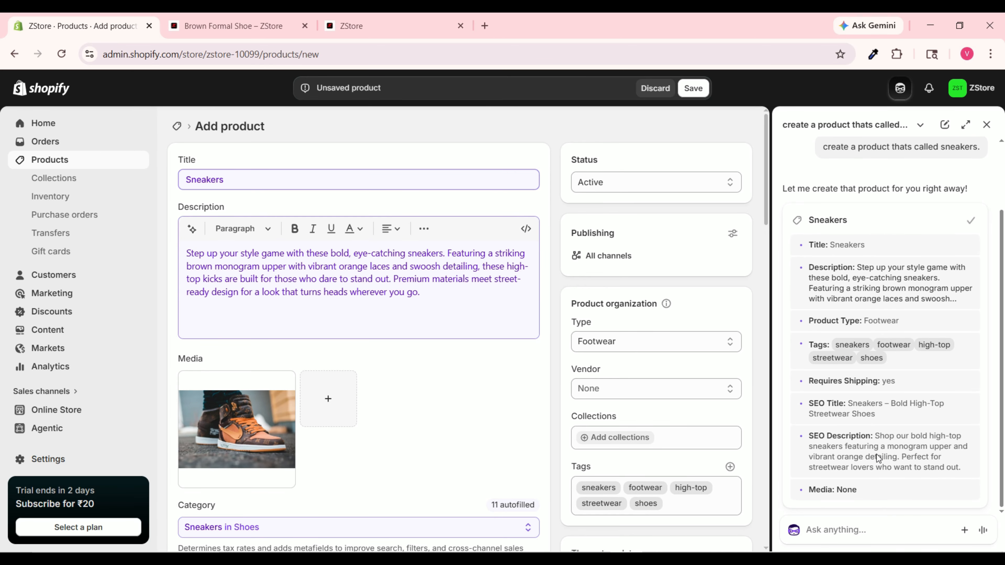
{"action": "left_click", "coordinate": [986, 124]}
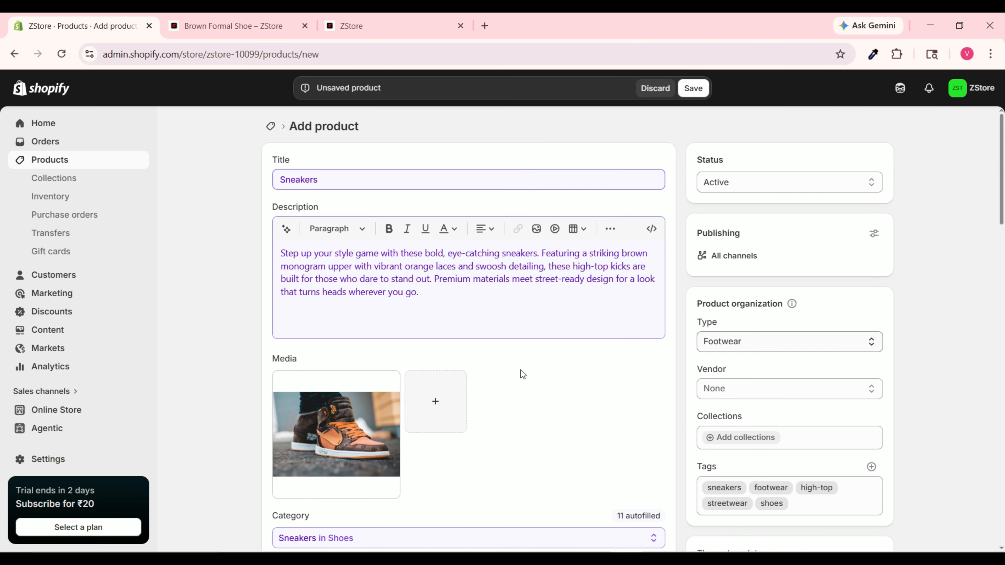
Set the product's shop location quantity to 20 and its price to ₹2,500.
{"action": "scroll", "coordinate": [530, 364], "scroll_direction": "down", "scroll_amount": 3}
{"action": "scroll", "coordinate": [316, 392], "scroll_direction": "down", "scroll_amount": 3}
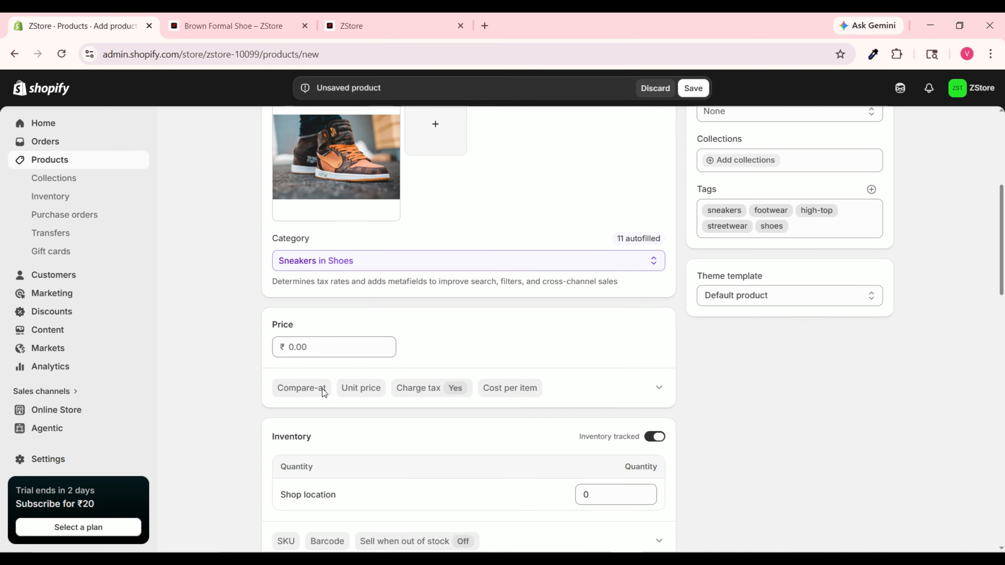
{"action": "scroll", "coordinate": [352, 409], "scroll_direction": "down", "scroll_amount": 3}
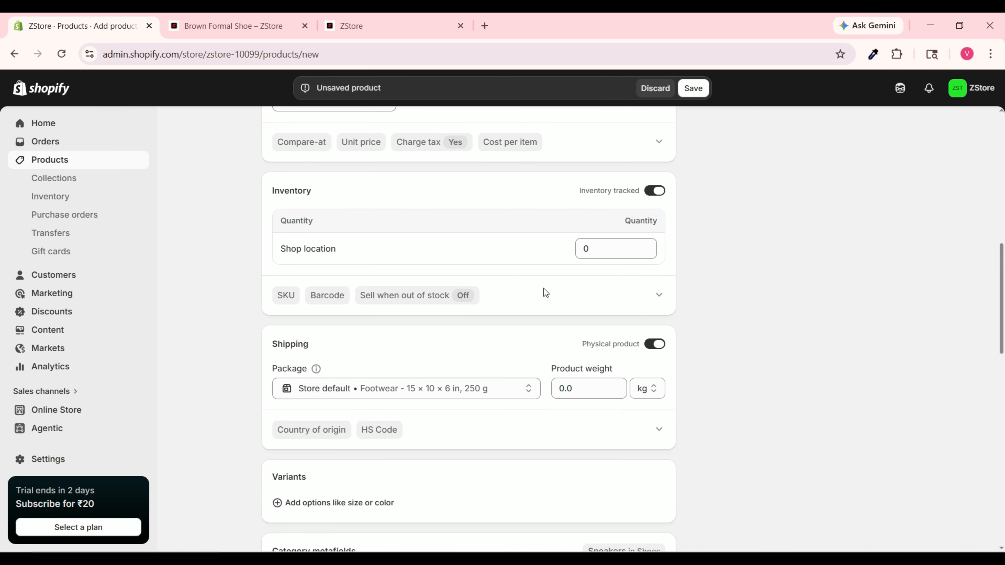
{"action": "double_click", "coordinate": [599, 251]}
{"action": "type", "text": "20"}
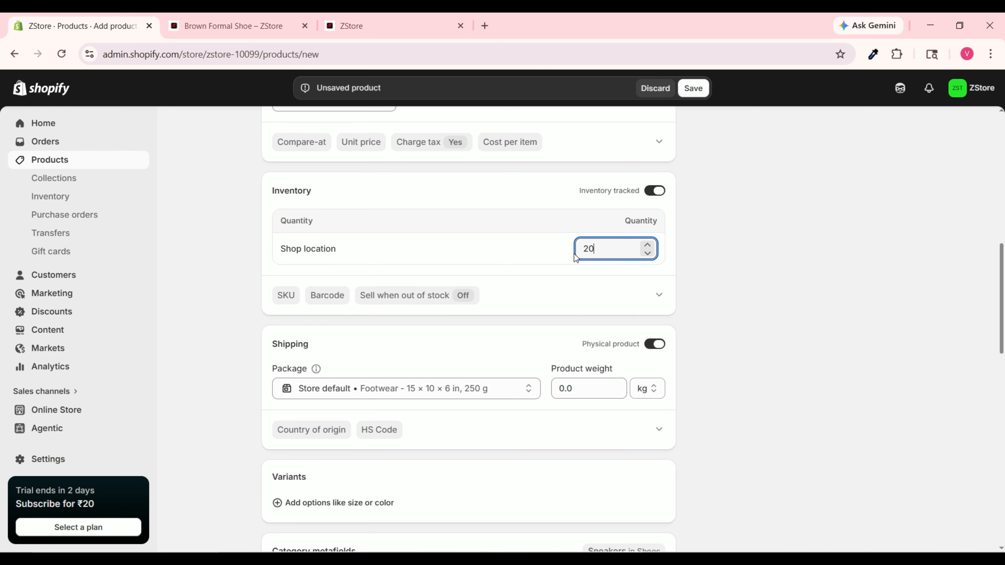
{"action": "scroll", "coordinate": [520, 332], "scroll_direction": "up", "scroll_amount": 5}
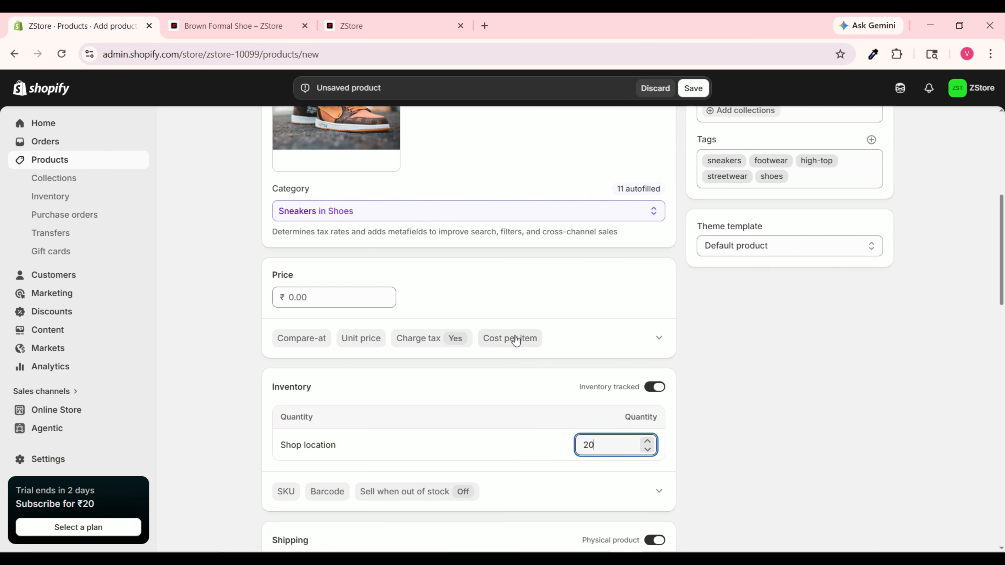
{"action": "left_click", "coordinate": [333, 300]}
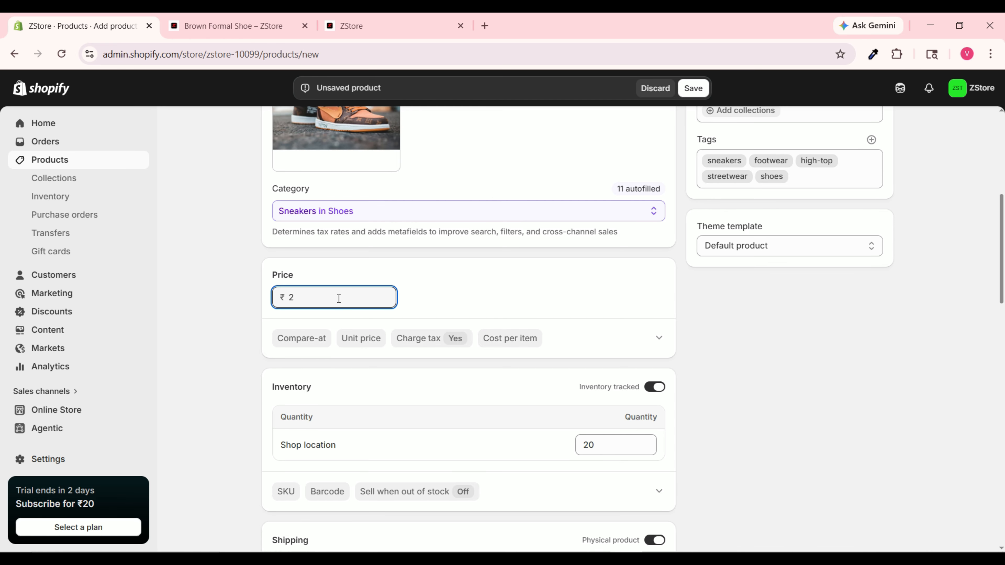
Add a Shoe size variant option with the values 8, 9 and 10.
{"action": "scroll", "coordinate": [391, 350], "scroll_direction": "down", "scroll_amount": 12}
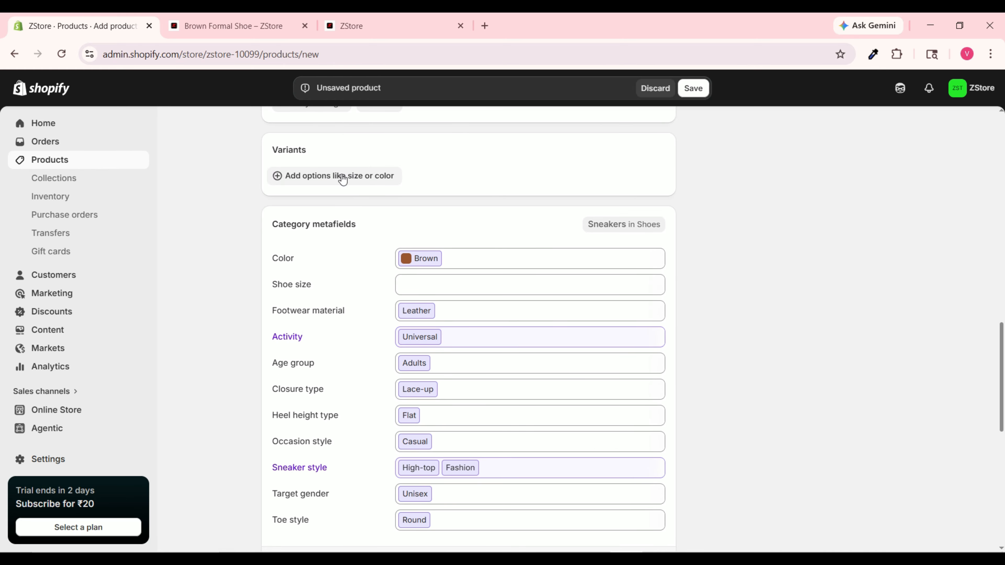
{"action": "left_click", "coordinate": [342, 180]}
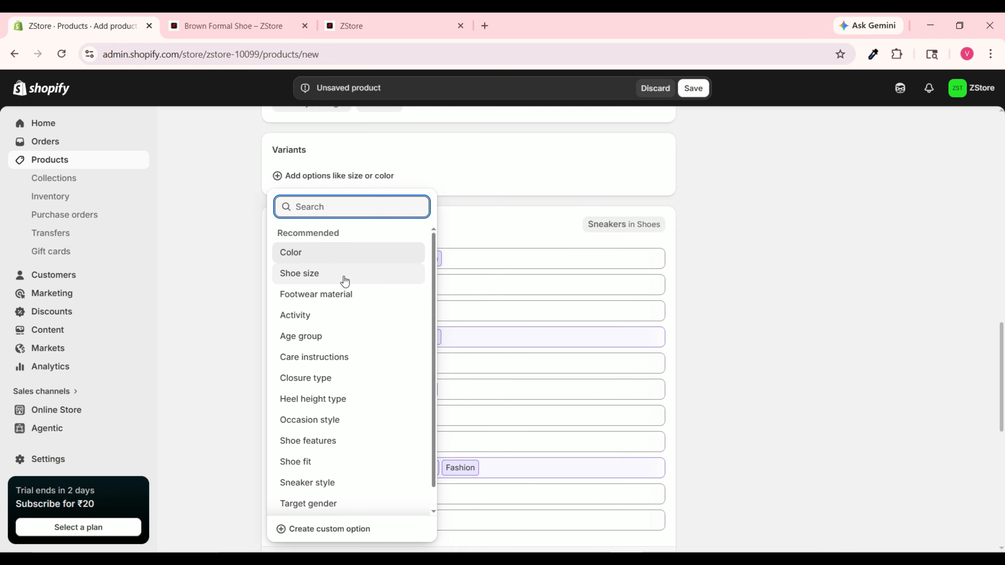
{"action": "left_click", "coordinate": [388, 282]}
{"action": "left_click", "coordinate": [394, 232]}
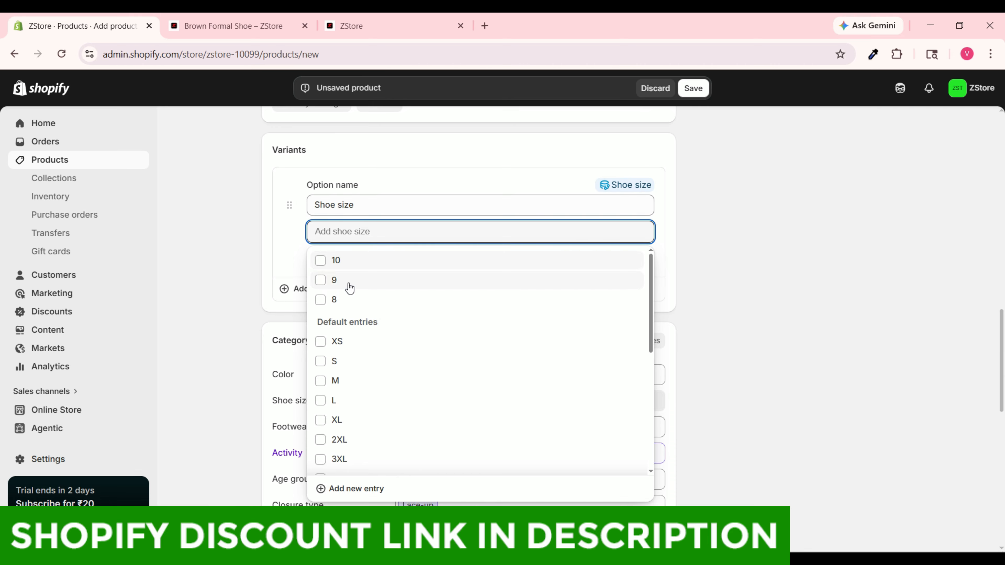
{"action": "left_click", "coordinate": [344, 298]}
{"action": "left_click", "coordinate": [326, 297]}
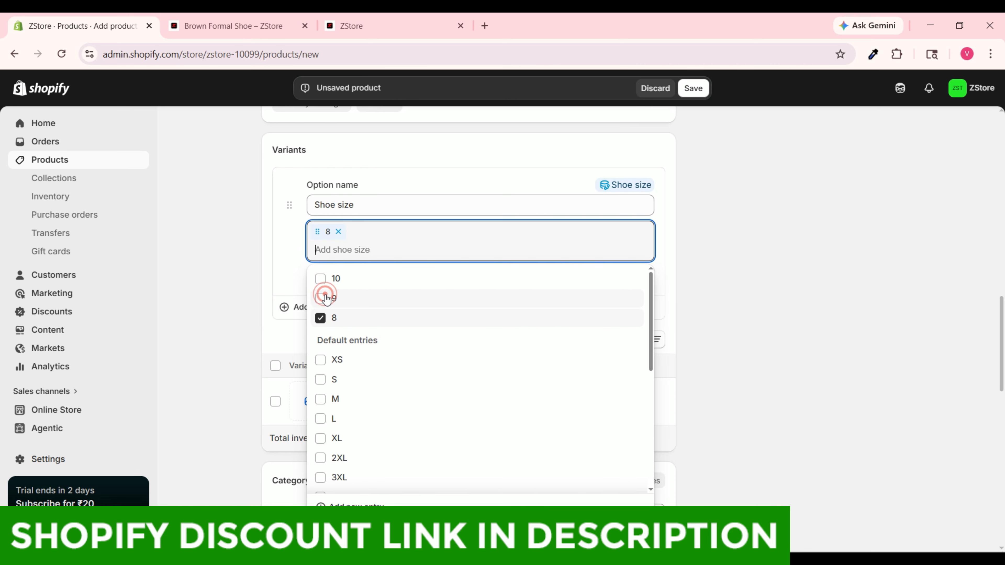
{"action": "left_click", "coordinate": [324, 279]}
{"action": "left_click", "coordinate": [286, 255]}
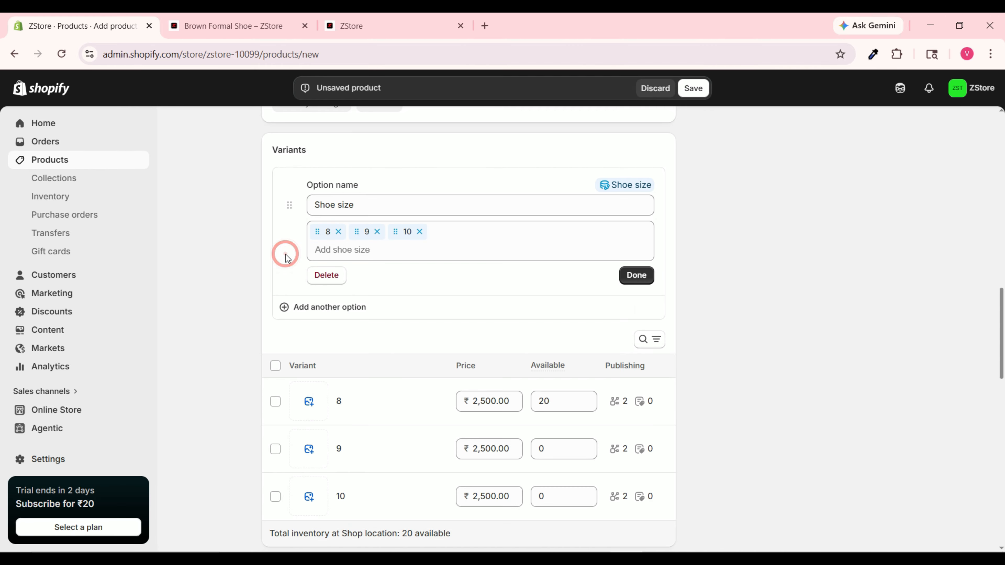
Set the available quantity to 20 for the size 9 and size 10 variants.
{"action": "scroll", "coordinate": [285, 255], "scroll_direction": "down", "scroll_amount": 3}
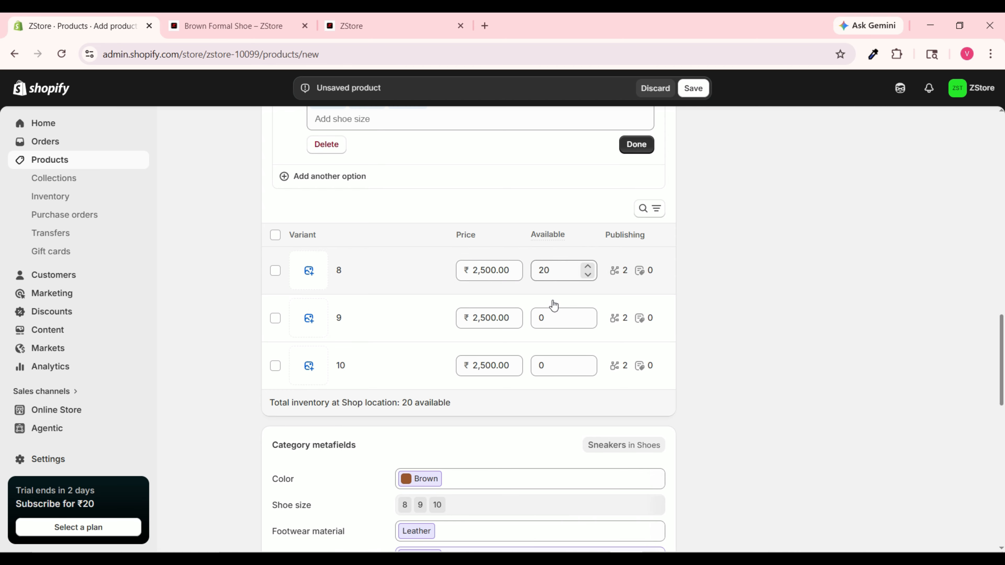
{"action": "left_click_drag", "start_coordinate": [549, 318], "coordinate": [537, 317]}
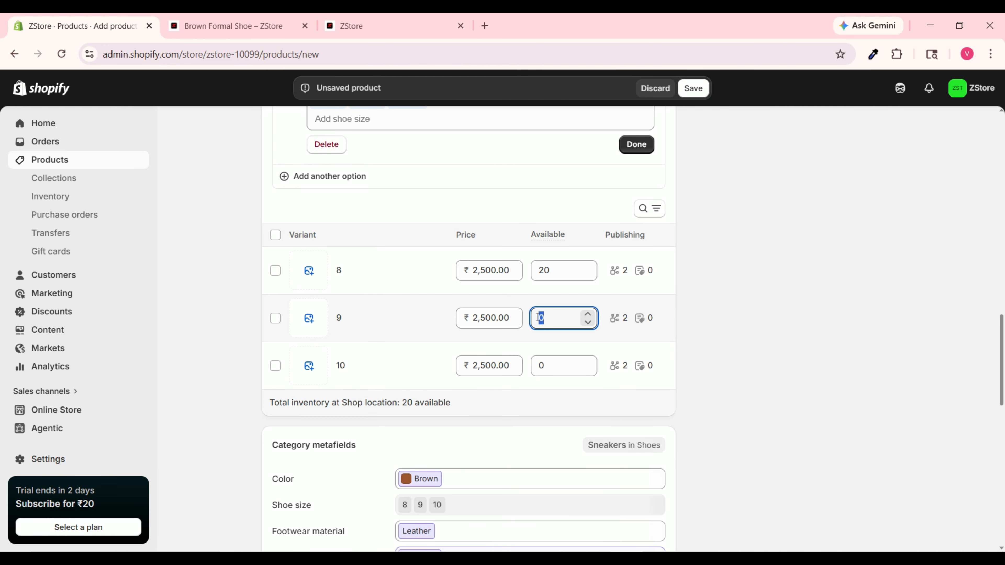
{"action": "type", "text": "20"}
{"action": "double_click", "coordinate": [563, 364]}
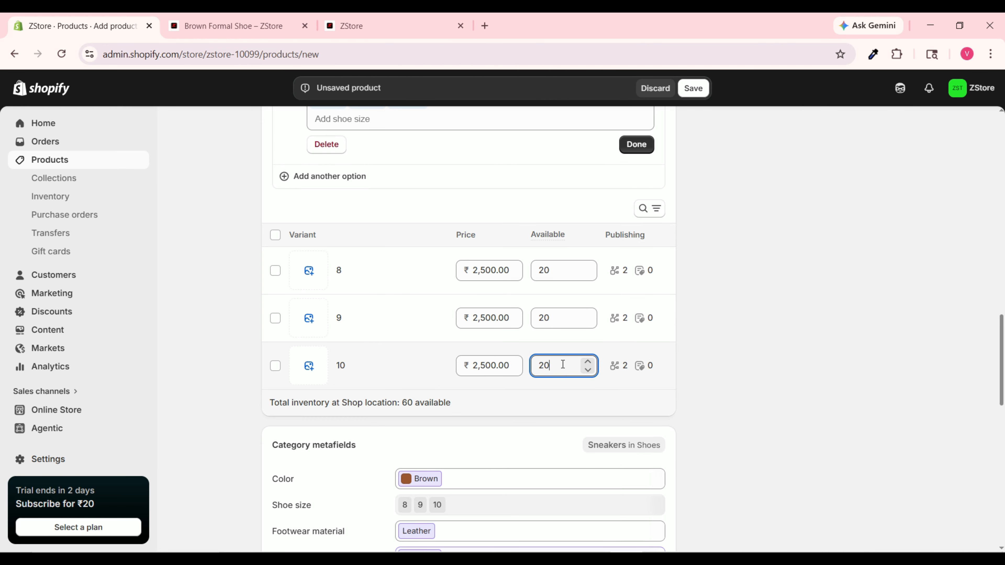
Review the Sneakers product's variants, category metafields and search engine listing, and save the product.
{"action": "scroll", "coordinate": [456, 359], "scroll_direction": "up", "scroll_amount": 2}
{"action": "scroll", "coordinate": [455, 359], "scroll_direction": "down", "scroll_amount": 10}
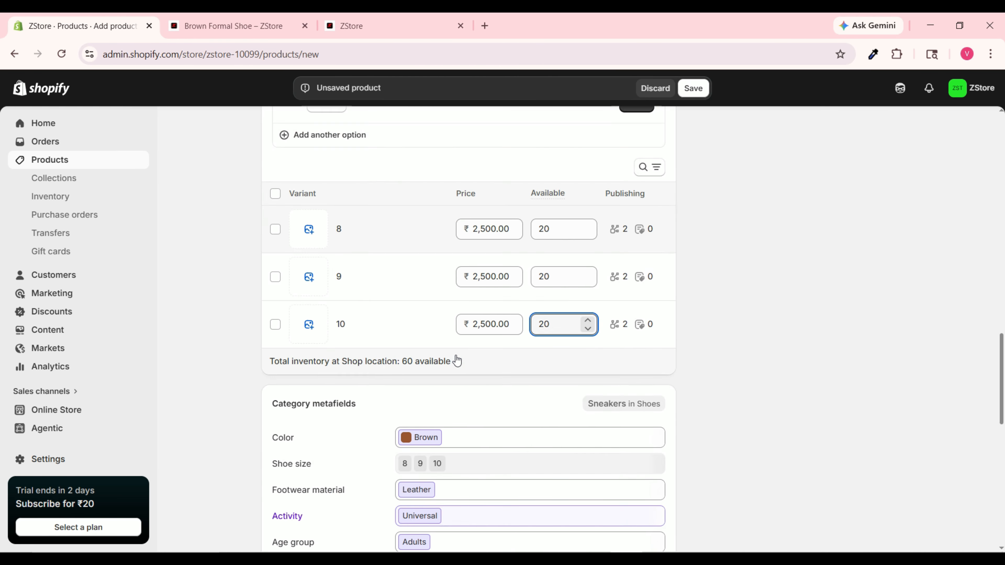
{"action": "scroll", "coordinate": [456, 359], "scroll_direction": "down", "scroll_amount": 1}
{"action": "scroll", "coordinate": [456, 359], "scroll_direction": "up", "scroll_amount": 3}
{"action": "scroll", "coordinate": [456, 359], "scroll_direction": "down", "scroll_amount": 7}
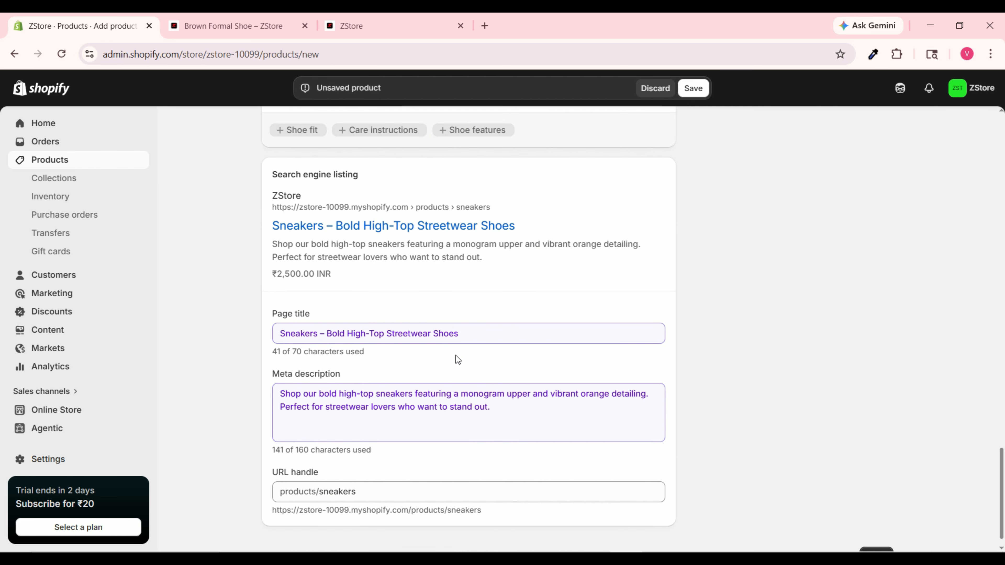
{"action": "scroll", "coordinate": [458, 360], "scroll_direction": "down", "scroll_amount": 1}
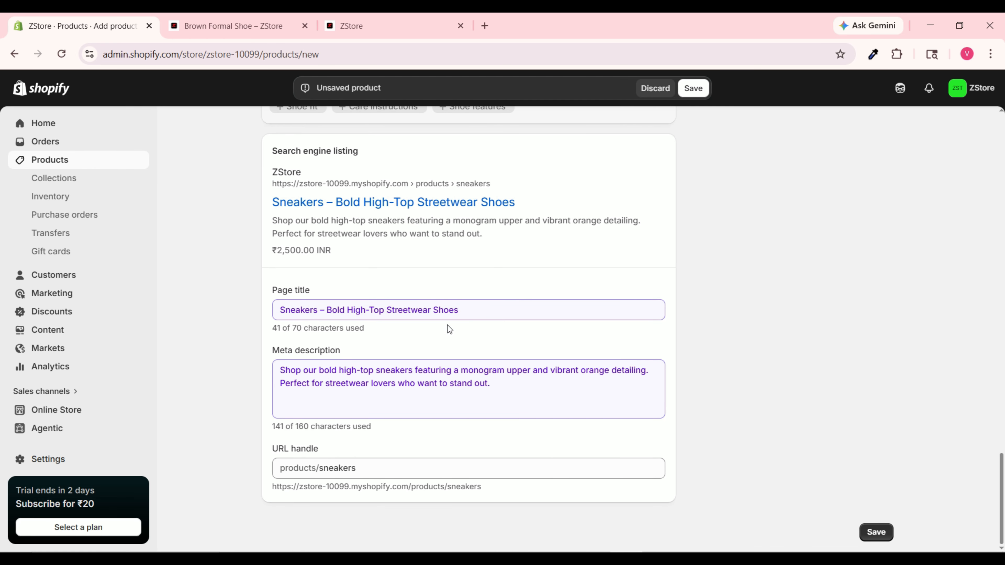
{"action": "scroll", "coordinate": [511, 351], "scroll_direction": "up", "scroll_amount": 20}
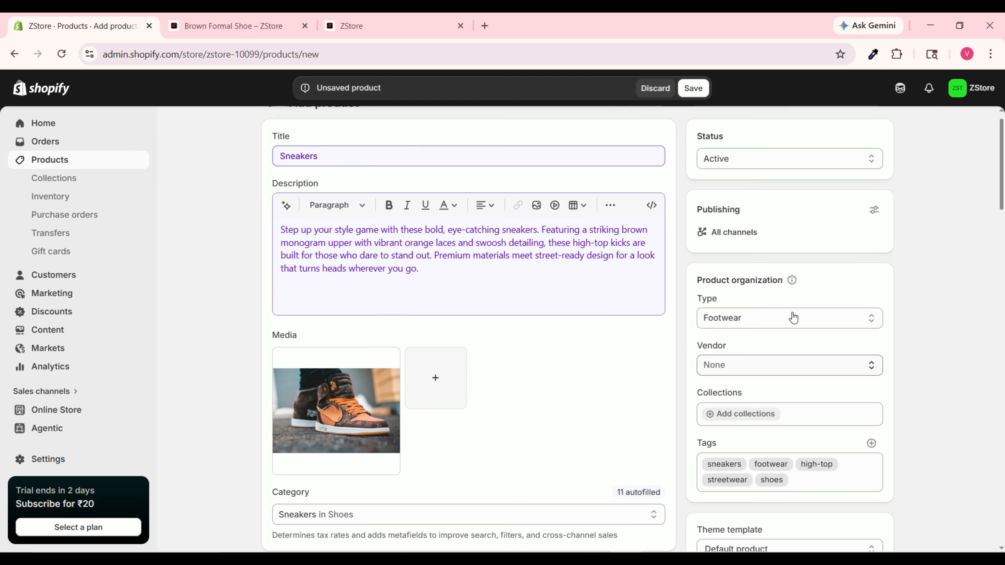
{"action": "scroll", "coordinate": [791, 317], "scroll_direction": "down", "scroll_amount": 1}
{"action": "scroll", "coordinate": [793, 317], "scroll_direction": "up", "scroll_amount": 2}
{"action": "left_click", "coordinate": [693, 88]}
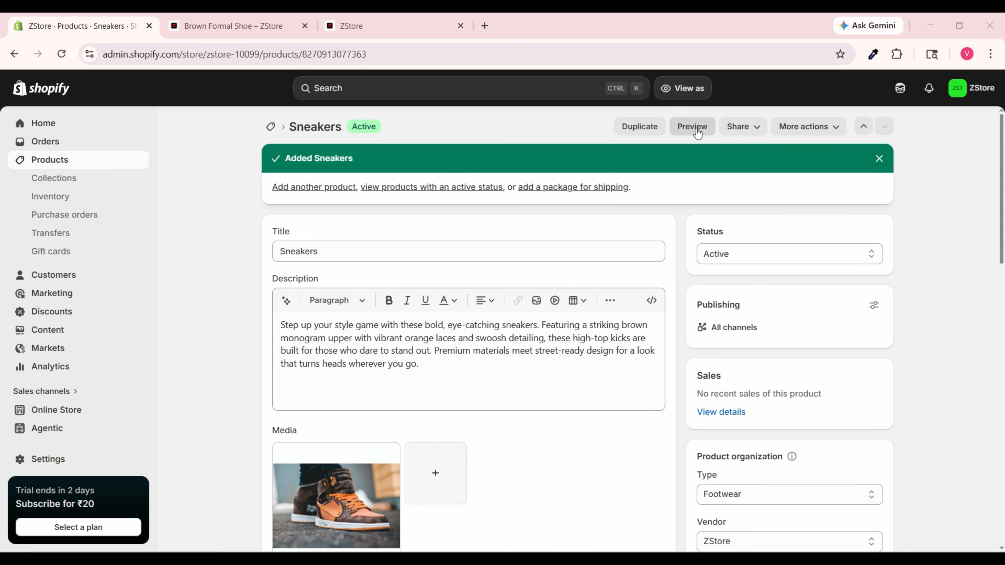
Preview the Sneakers product on the storefront and look through its description and related products.
{"action": "left_click", "coordinate": [697, 129]}
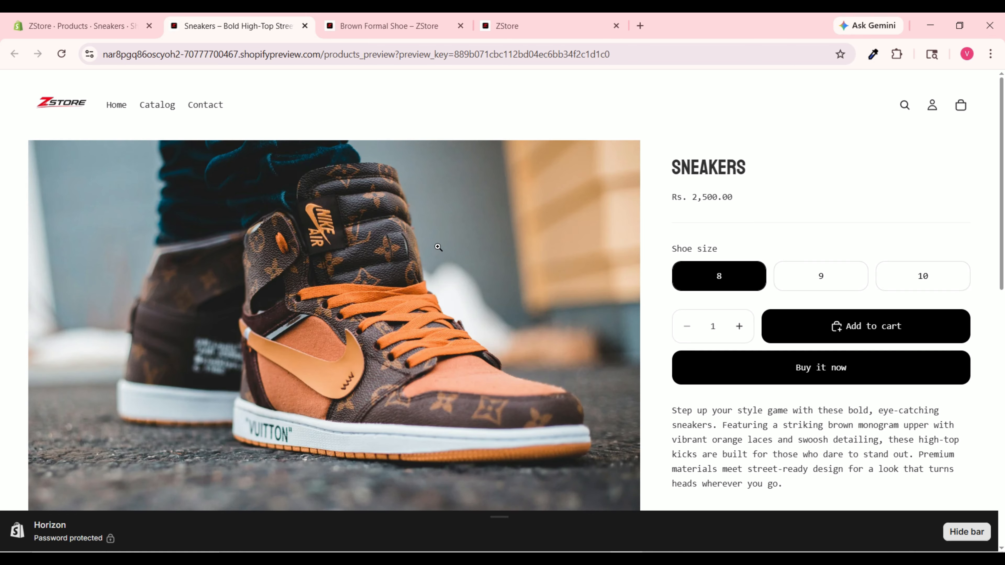
{"action": "scroll", "coordinate": [819, 223], "scroll_direction": "down", "scroll_amount": 10}
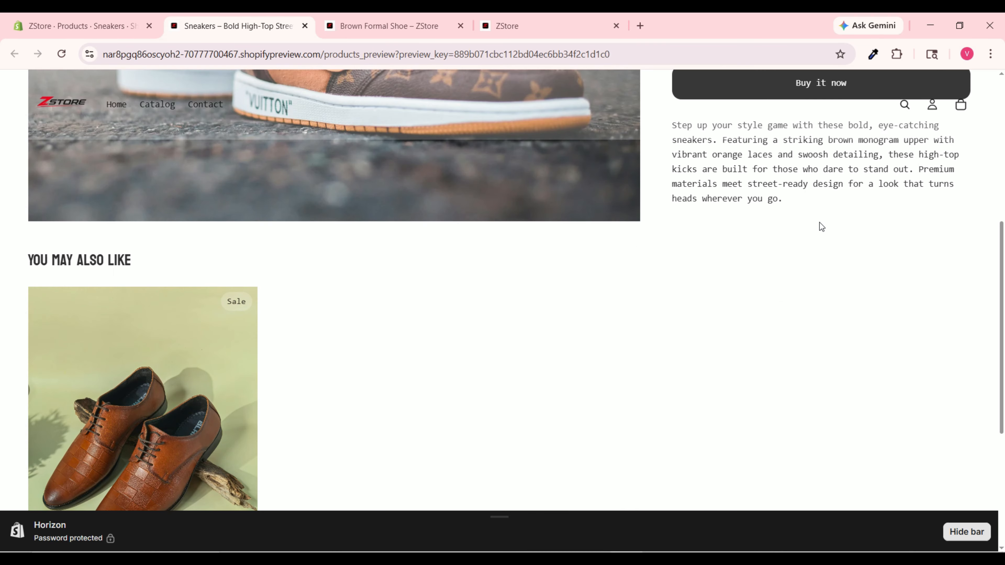
Return to the Sneakers product in the admin, add it to the Sneakers collection, and save the product.
{"action": "scroll", "coordinate": [819, 222], "scroll_direction": "up", "scroll_amount": 10}
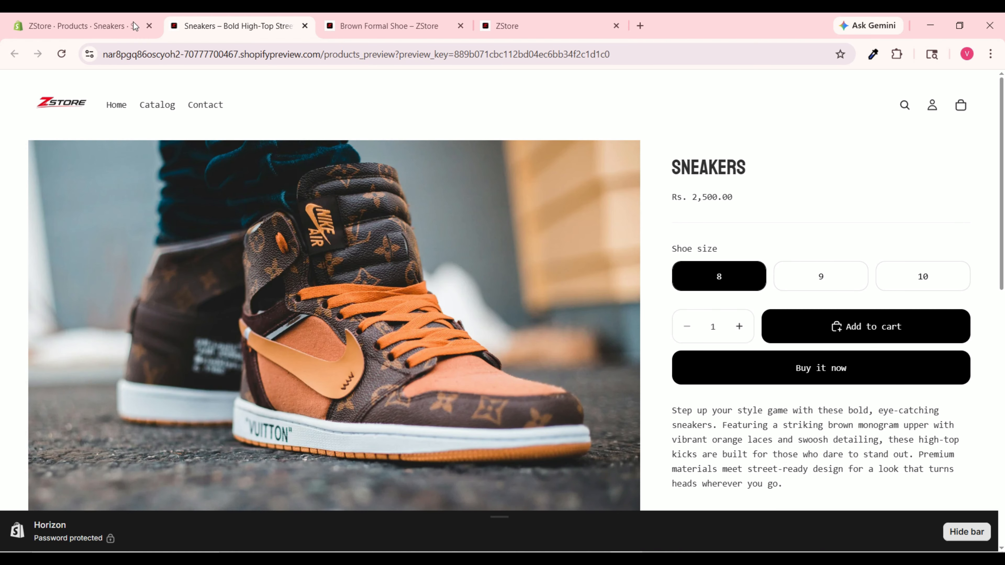
{"action": "left_click", "coordinate": [92, 22]}
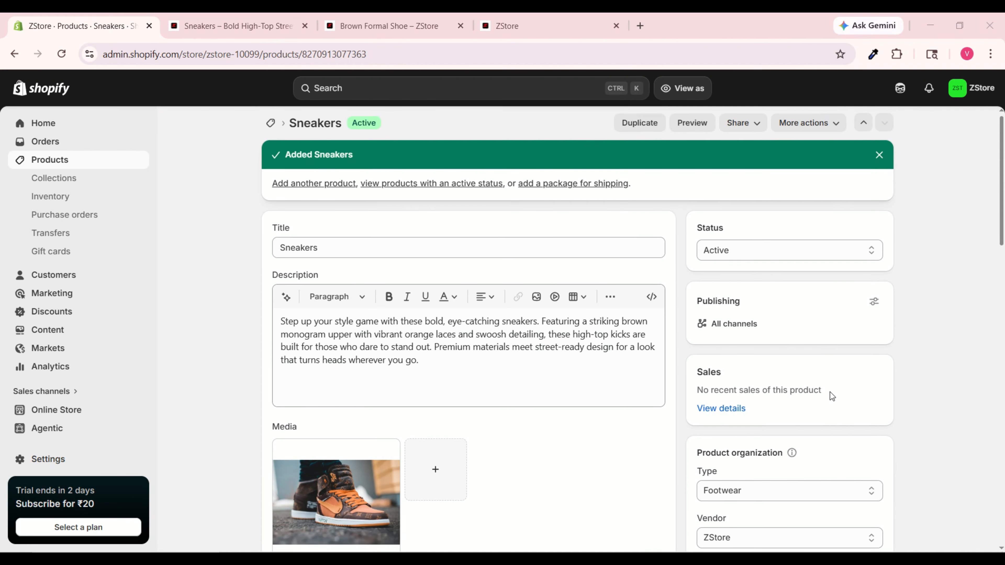
{"action": "scroll", "coordinate": [804, 445], "scroll_direction": "down", "scroll_amount": 5}
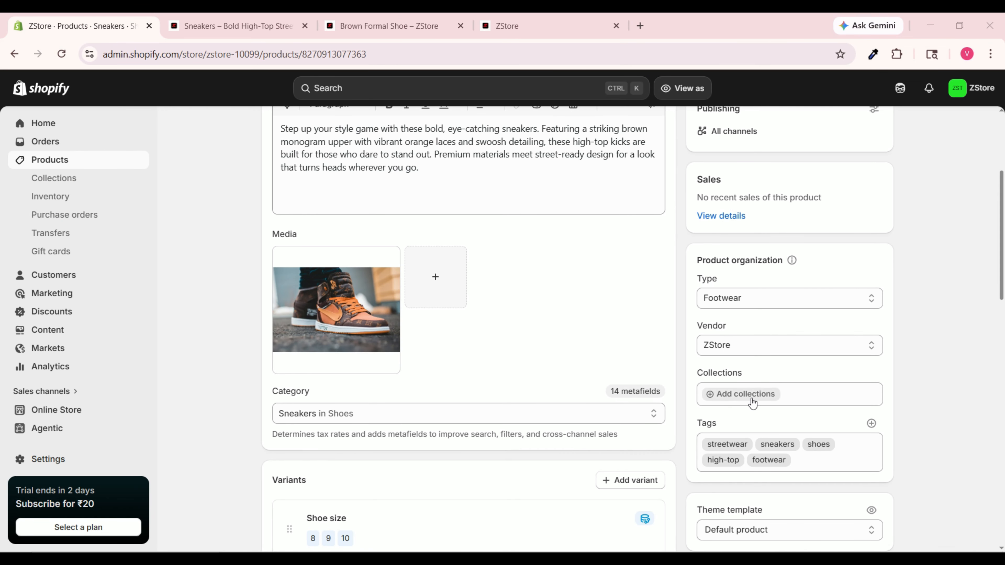
{"action": "left_click", "coordinate": [735, 395]}
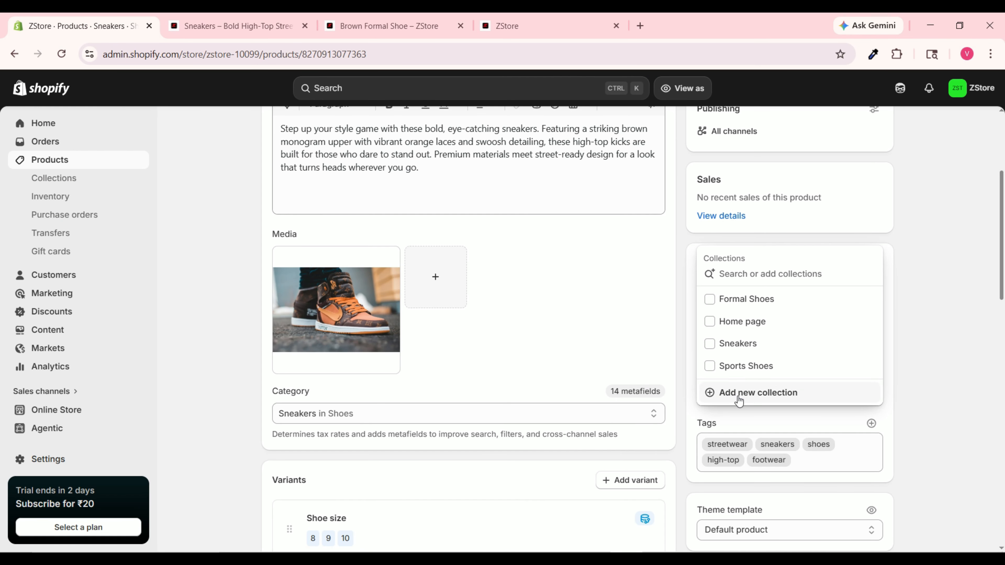
{"action": "left_click", "coordinate": [711, 350]}
{"action": "left_click", "coordinate": [912, 331]}
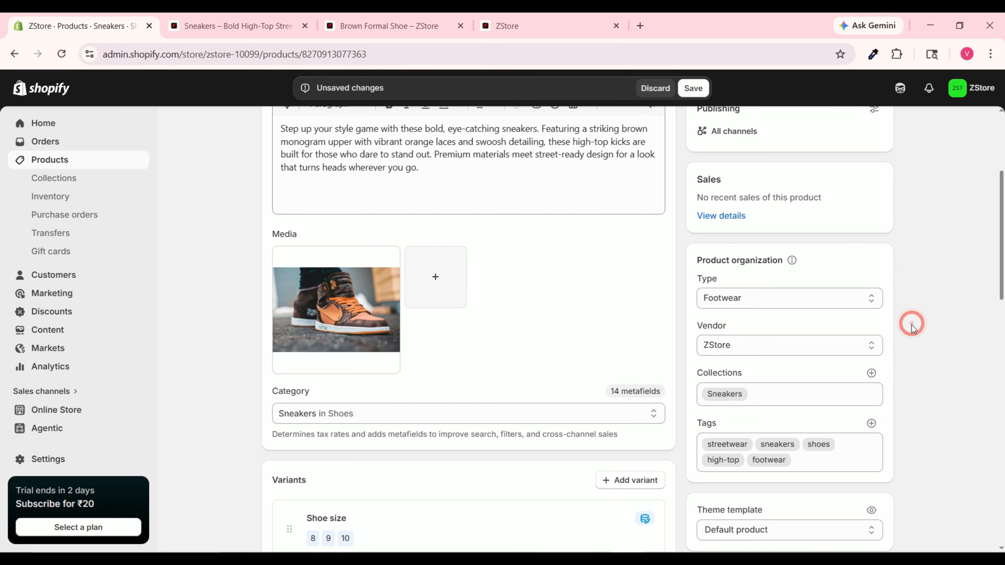
{"action": "left_click", "coordinate": [699, 95]}
Review the Sneakers product's category metafields, including the available footwear material options.
{"action": "scroll", "coordinate": [415, 330], "scroll_direction": "down", "scroll_amount": 15}
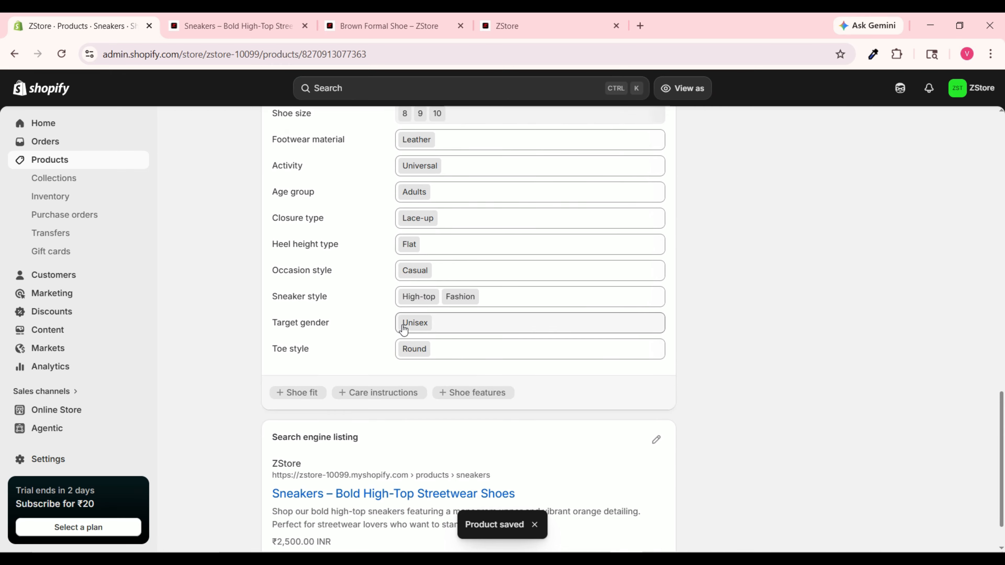
{"action": "scroll", "coordinate": [411, 316], "scroll_direction": "up", "scroll_amount": 1}
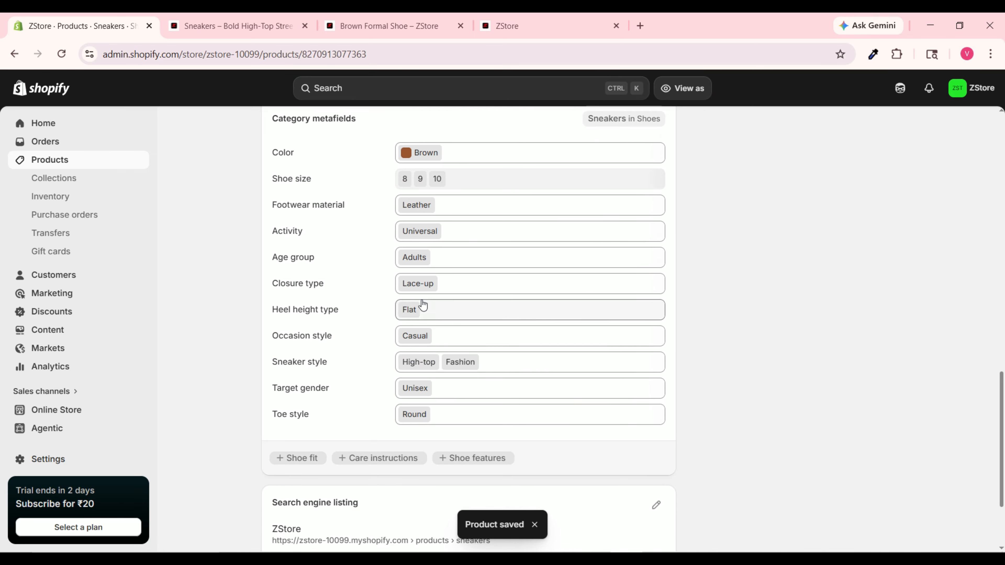
{"action": "left_click", "coordinate": [442, 213]}
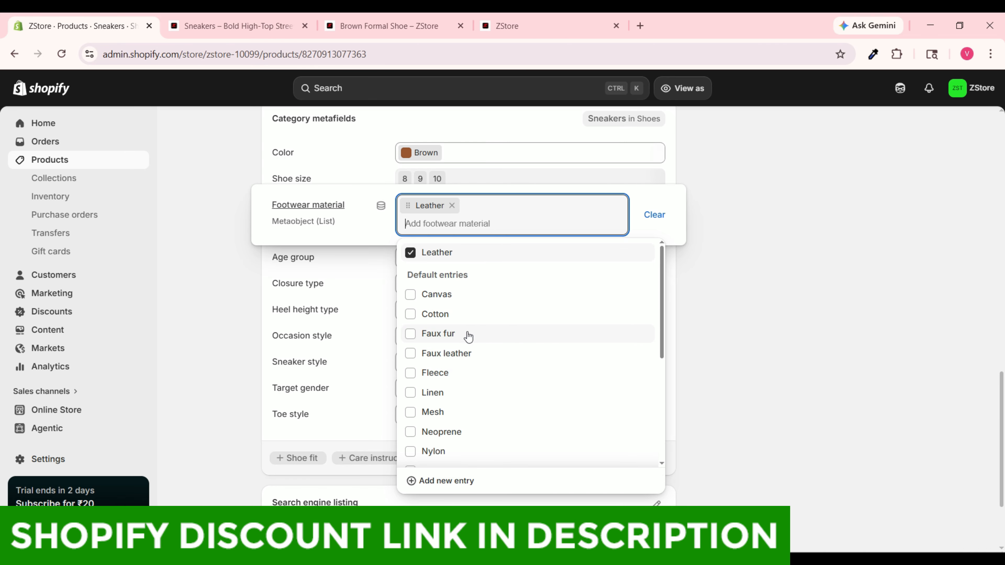
{"action": "left_click", "coordinate": [724, 237]}
{"action": "scroll", "coordinate": [696, 277], "scroll_direction": "up", "scroll_amount": 15}
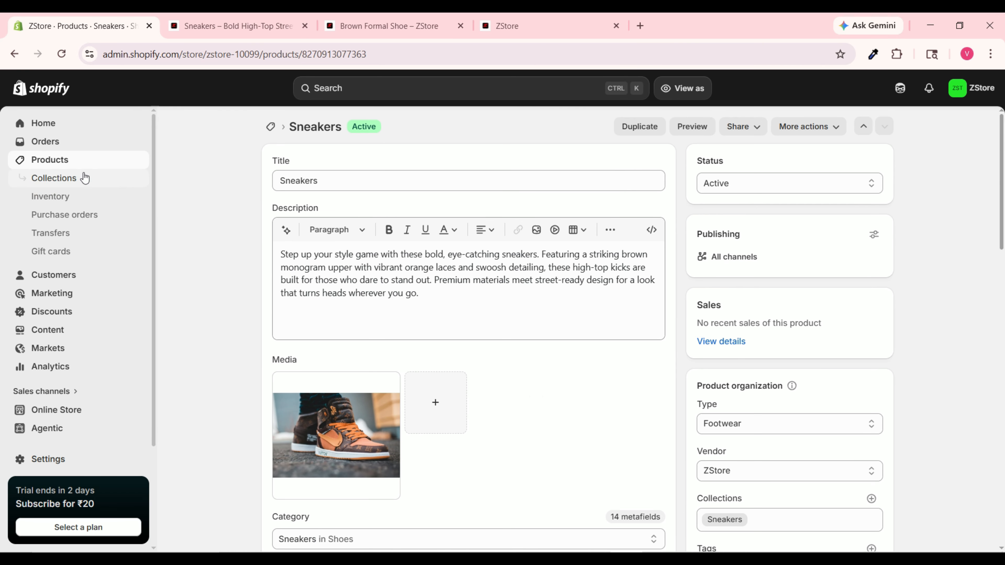
Start a new product and draft the request "create a product thats called sports shoes." in a new AI assistant conversation.
{"action": "left_click", "coordinate": [101, 167]}
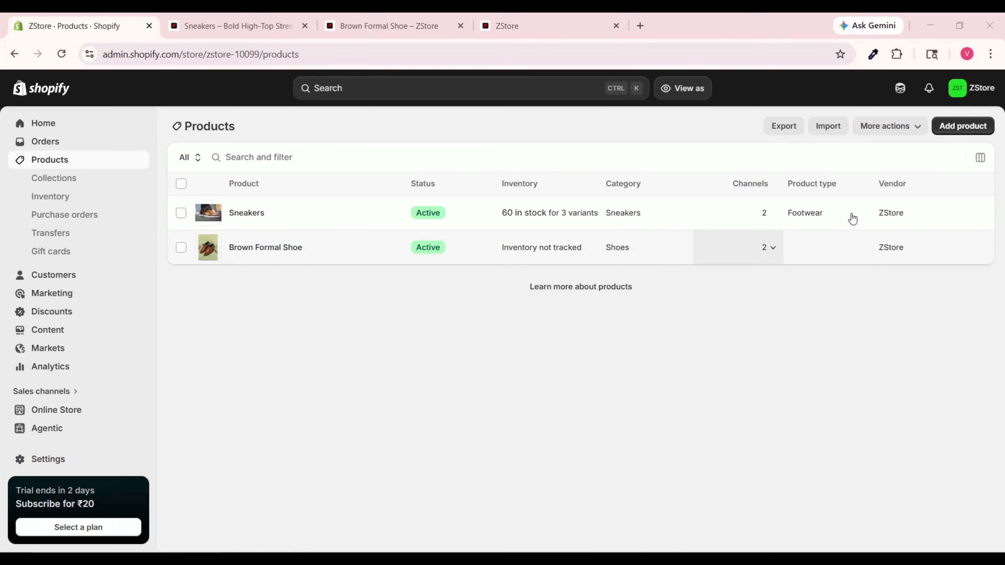
{"action": "left_click", "coordinate": [965, 127]}
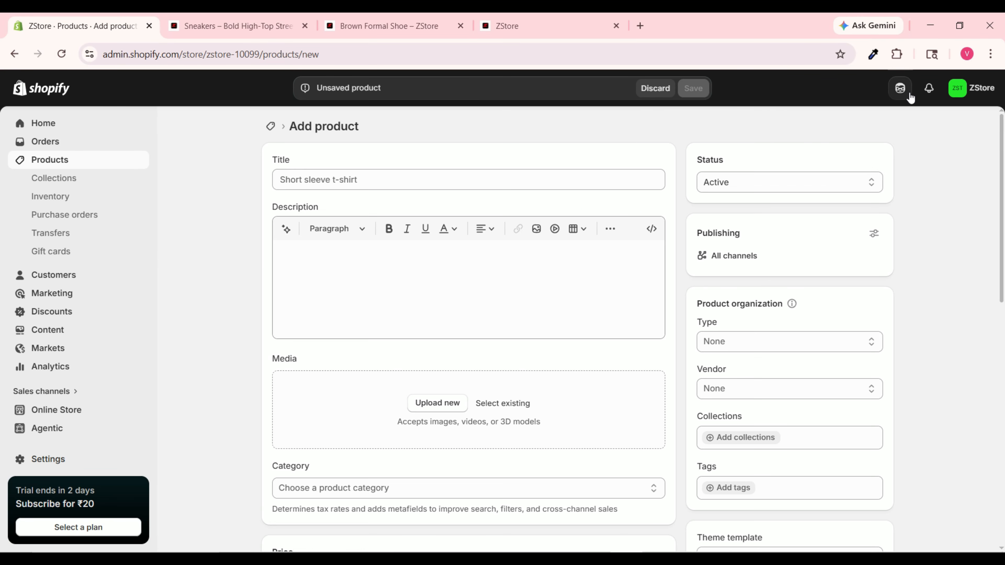
{"action": "left_click", "coordinate": [900, 89]}
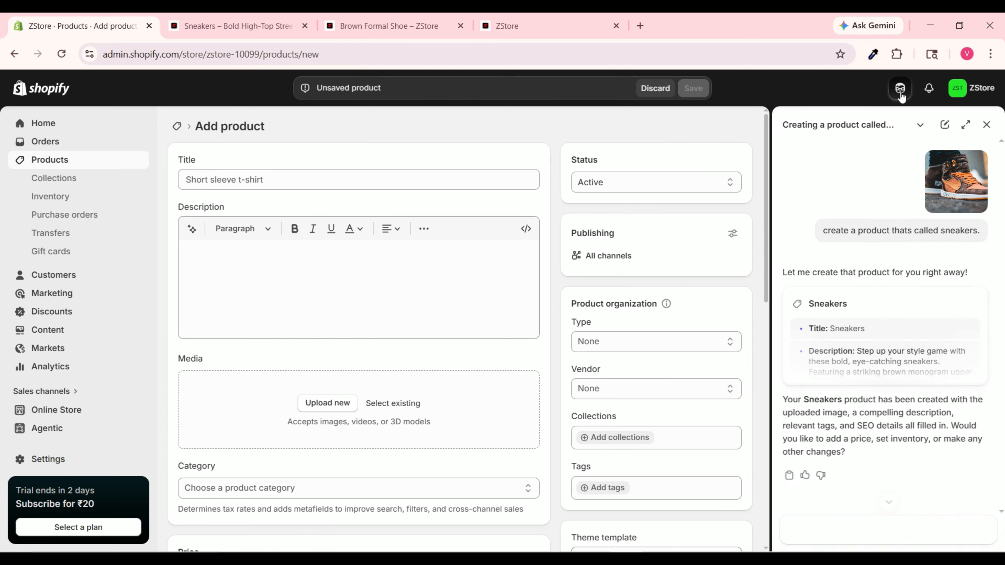
{"action": "left_click", "coordinate": [944, 125]}
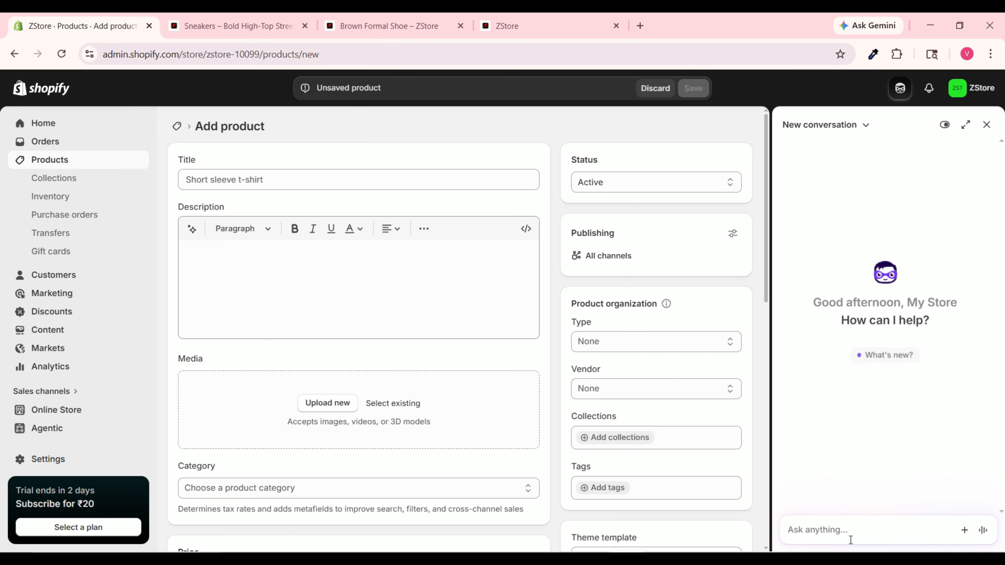
{"action": "left_click", "coordinate": [859, 530]}
{"action": "type", "text": "create a product thats called sports shoes."}
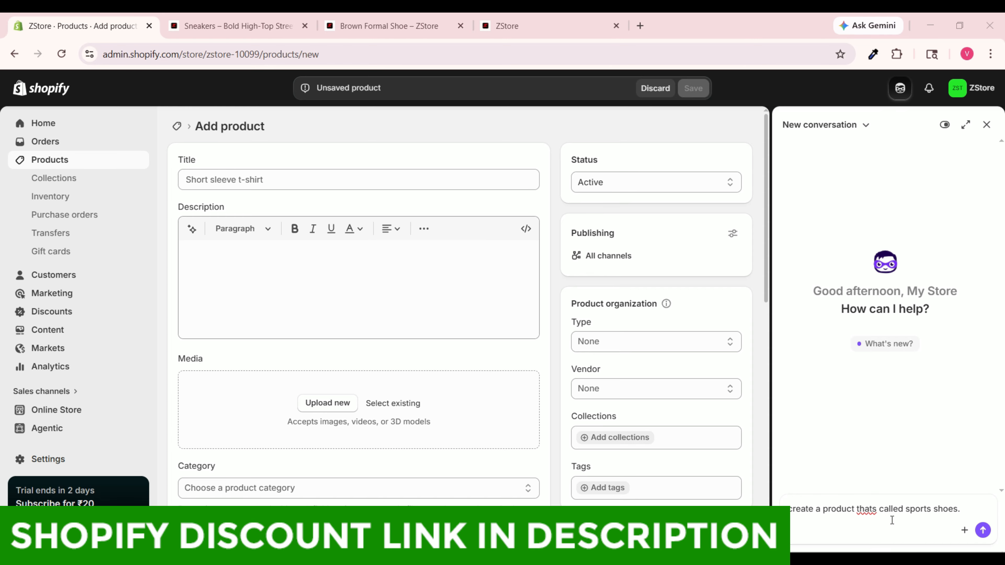
Attach the blue sports shoes image from Downloads to the request, send it, and close the assistant.
{"action": "left_click", "coordinate": [964, 530]}
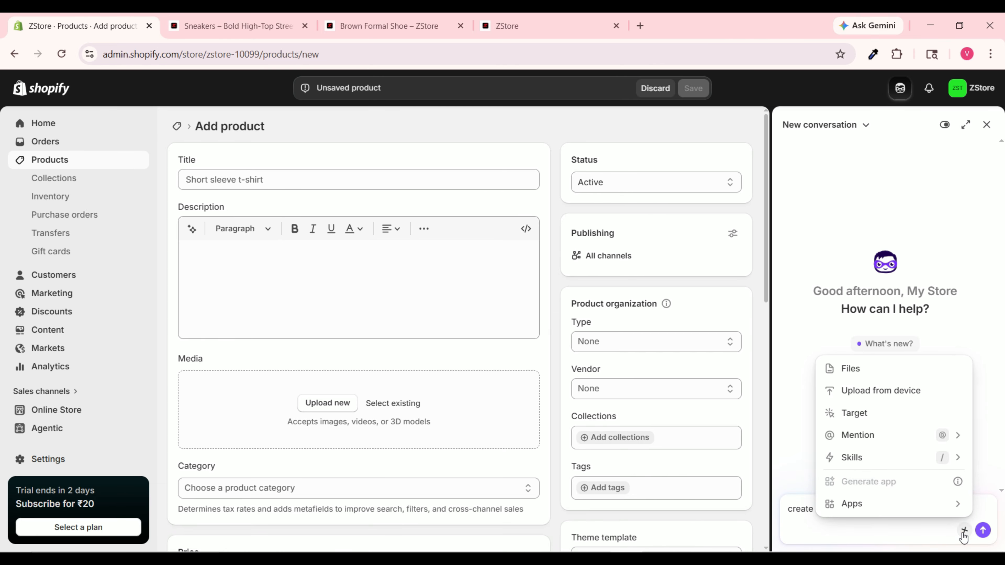
{"action": "left_click", "coordinate": [886, 394]}
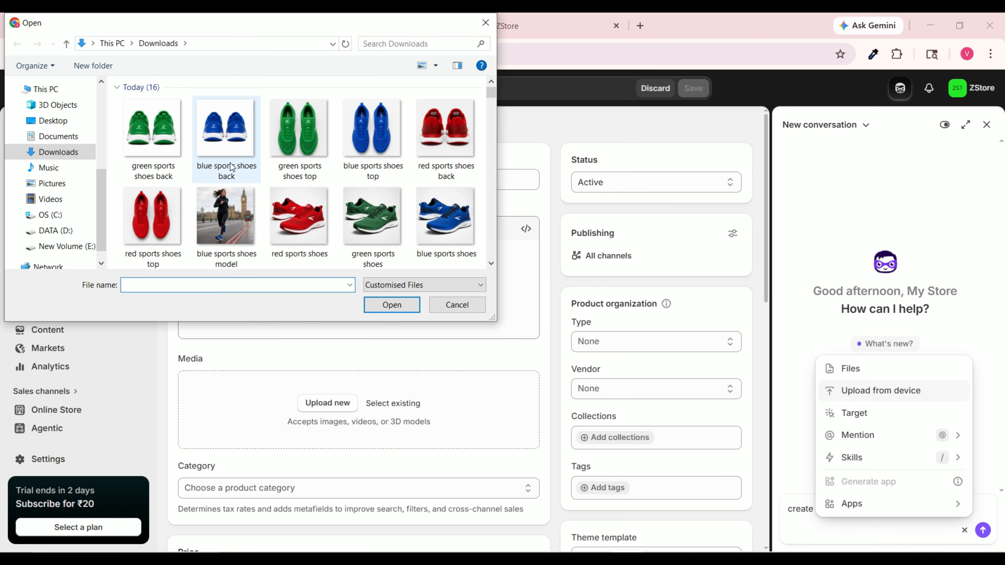
{"action": "left_click", "coordinate": [445, 216]}
{"action": "scroll", "coordinate": [390, 390], "scroll_direction": "down", "scroll_amount": 2}
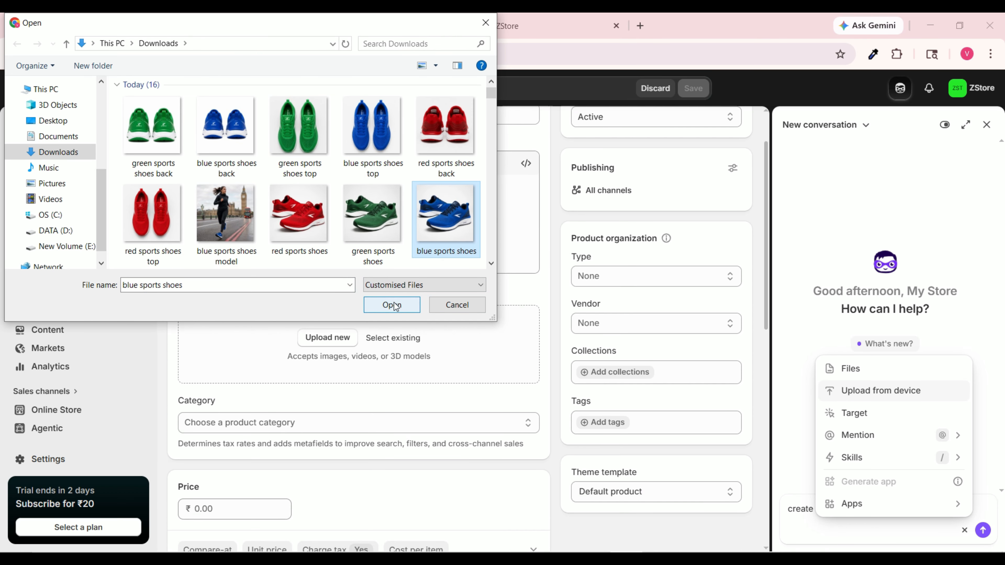
{"action": "left_click", "coordinate": [391, 305]}
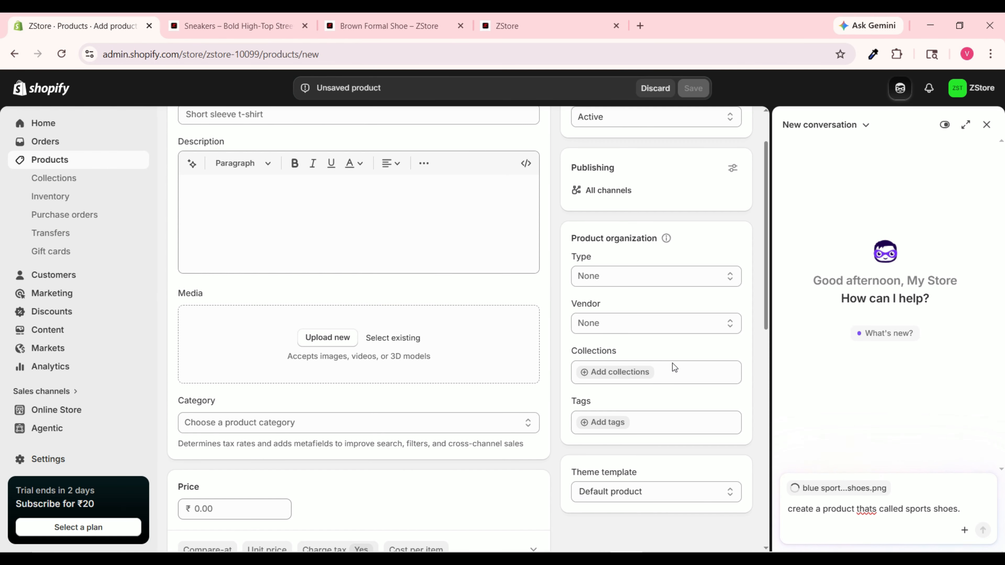
{"action": "left_click", "coordinate": [982, 532]}
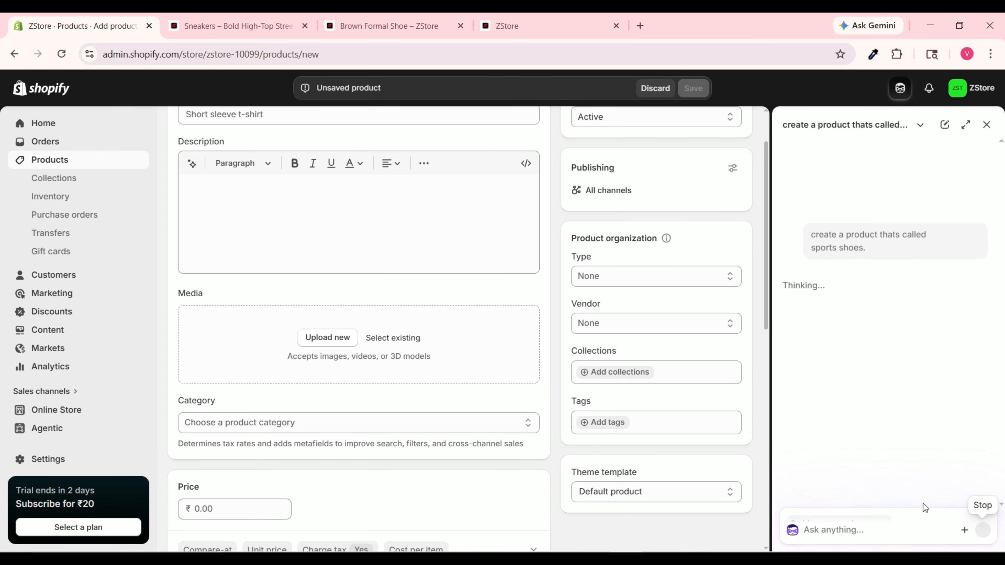
{"action": "left_click", "coordinate": [985, 125]}
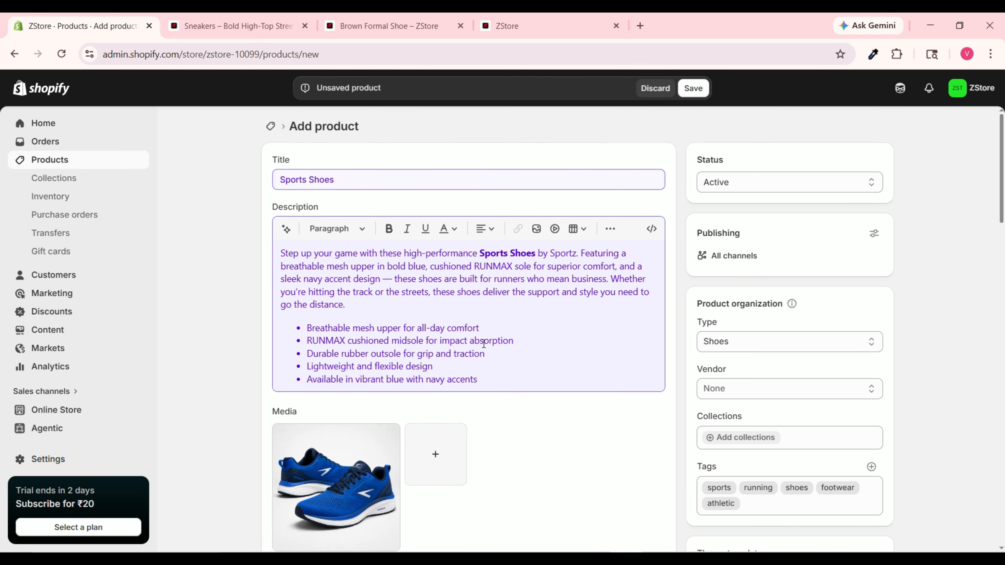
Review the generated title, description, media and category of the new Sports Shoes product.
{"action": "triple_click", "coordinate": [349, 180]}
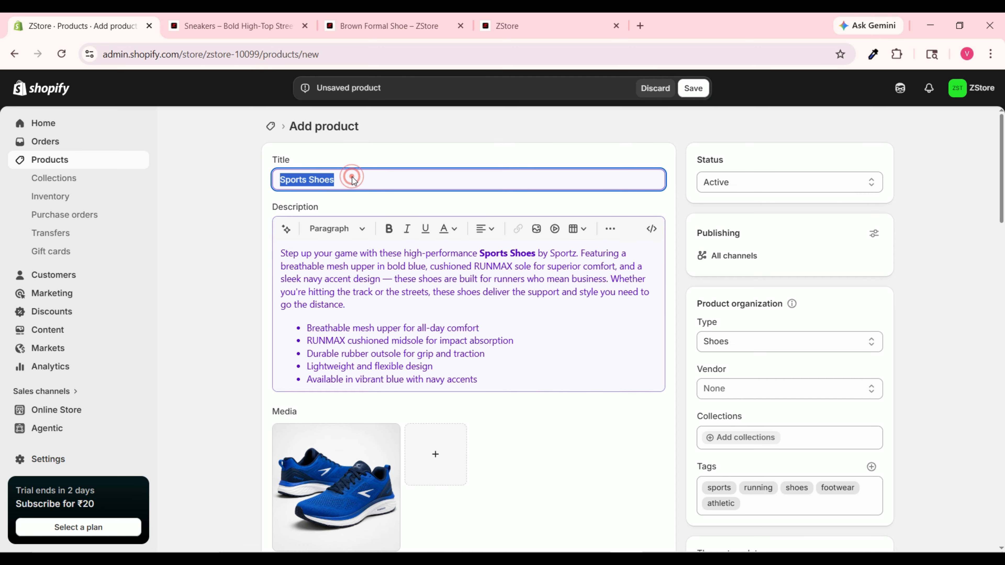
{"action": "left_click", "coordinate": [334, 187]}
{"action": "scroll", "coordinate": [366, 305], "scroll_direction": "down", "scroll_amount": 6}
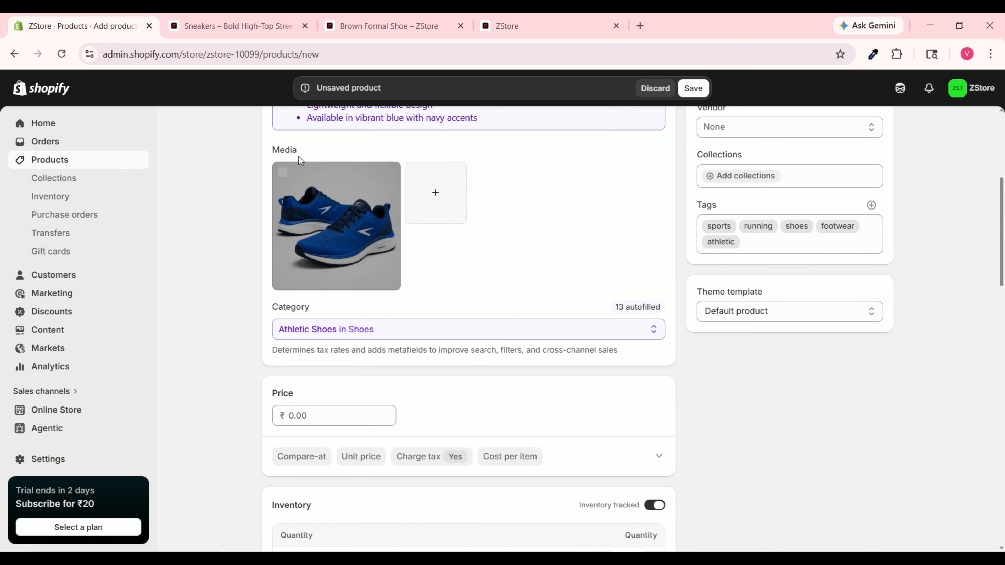
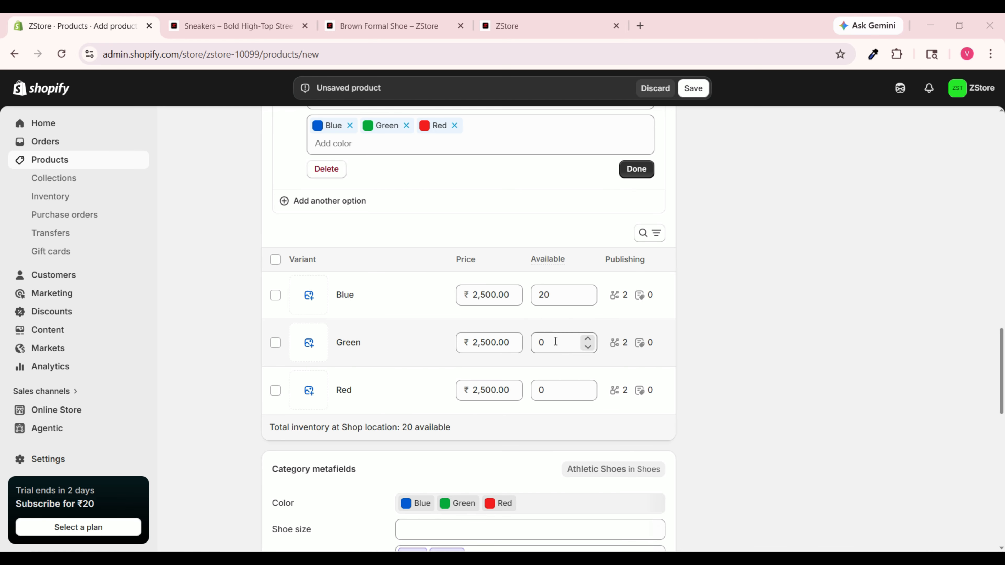
Set the available quantity to 20 for the Green and Red variants.
{"action": "left_click_drag", "start_coordinate": [556, 341], "coordinate": [533, 344]}
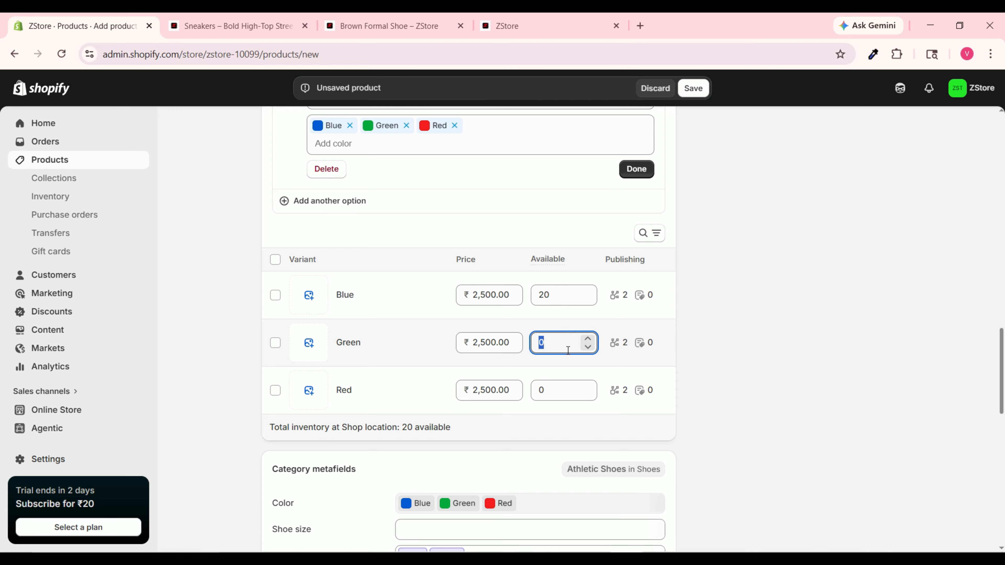
{"action": "type", "text": "20"}
{"action": "left_click_drag", "start_coordinate": [549, 393], "coordinate": [541, 392]}
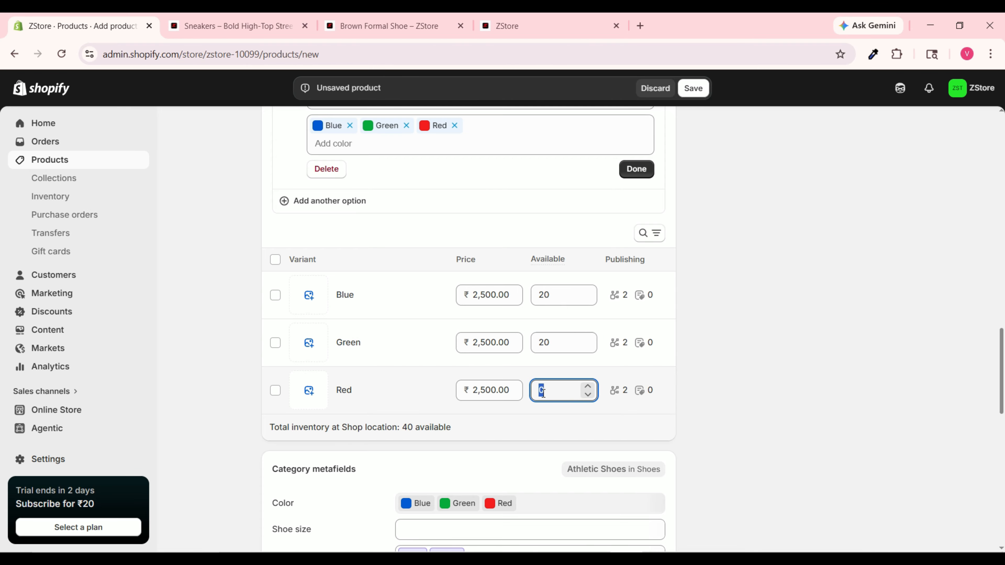
{"action": "left_click", "coordinate": [355, 293]}
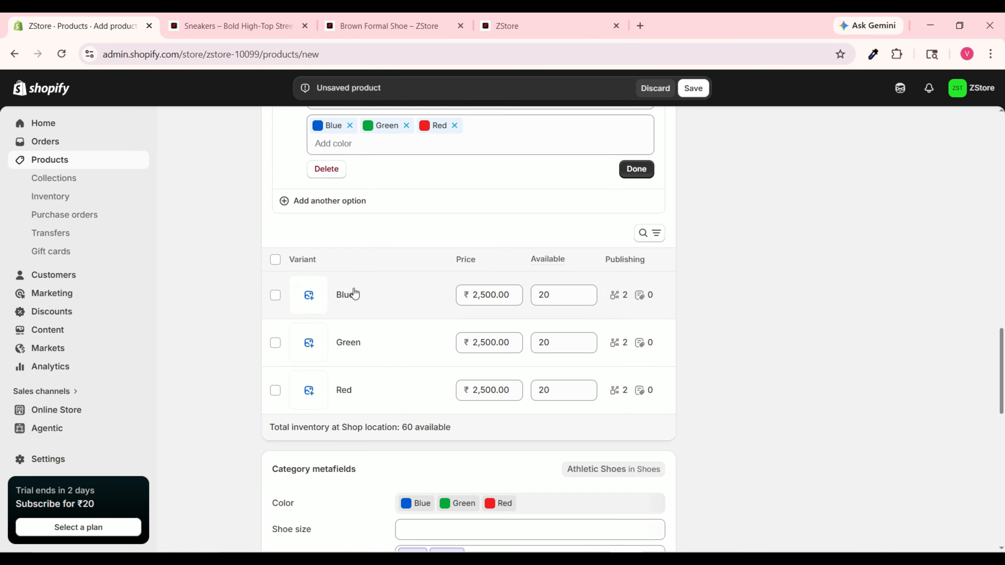
Assign the existing blue_sports_shoes image to the Blue variant.
{"action": "left_click", "coordinate": [308, 297]}
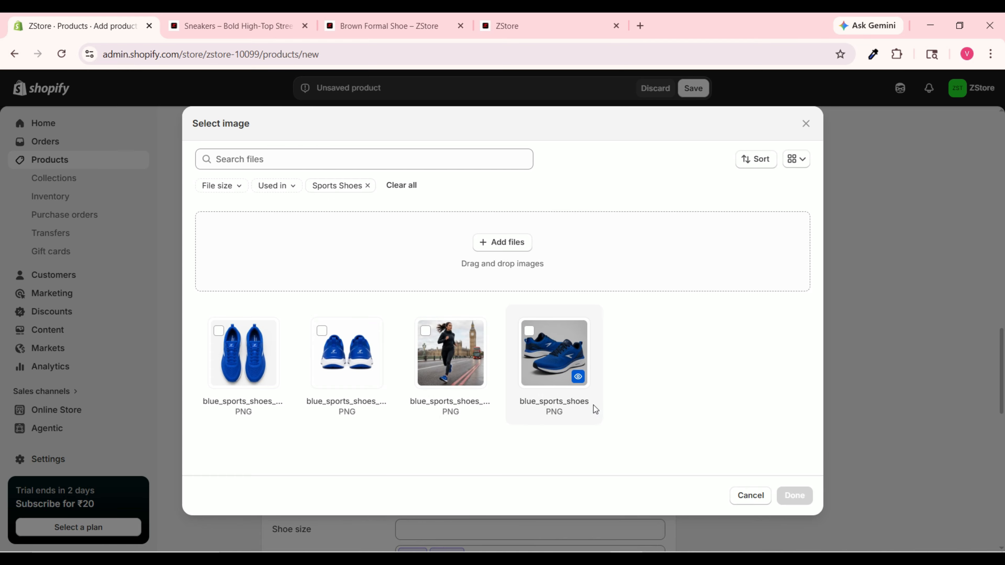
{"action": "left_click", "coordinate": [560, 376]}
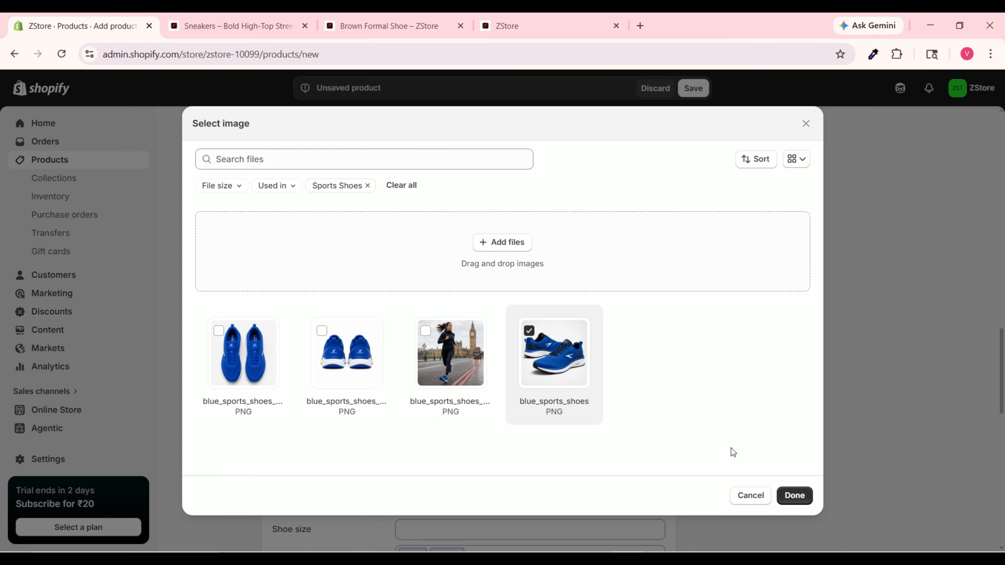
{"action": "left_click", "coordinate": [794, 496]}
Upload the green sports shoes image from Downloads and assign it to the Green variant.
{"action": "left_click", "coordinate": [309, 344]}
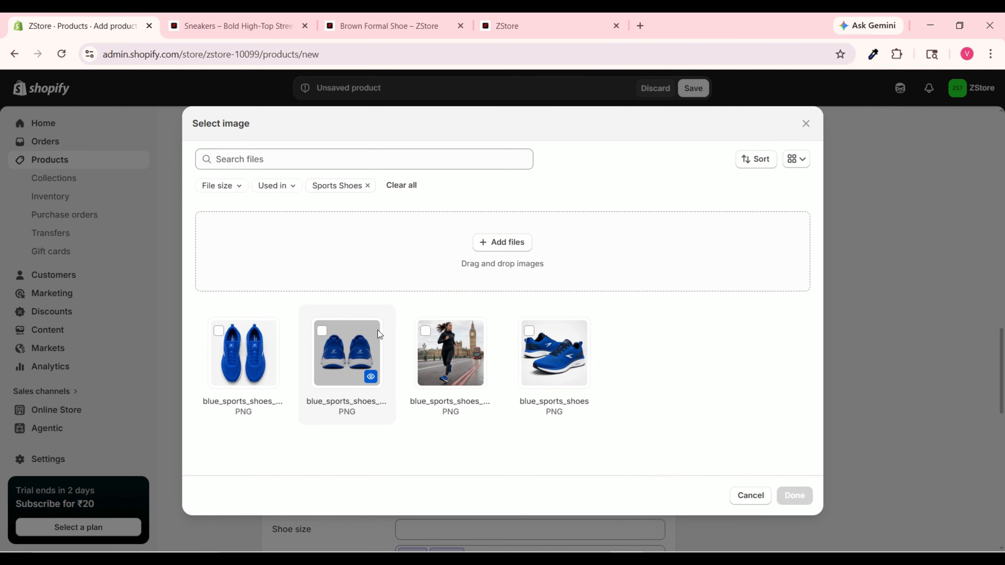
{"action": "left_click", "coordinate": [527, 247]}
{"action": "left_click", "coordinate": [360, 221]}
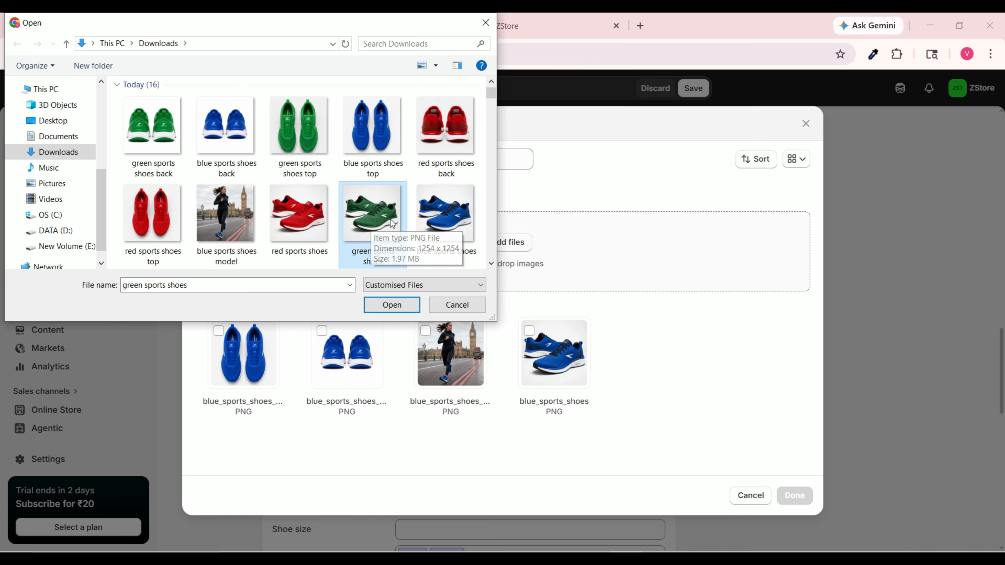
{"action": "left_click", "coordinate": [393, 307]}
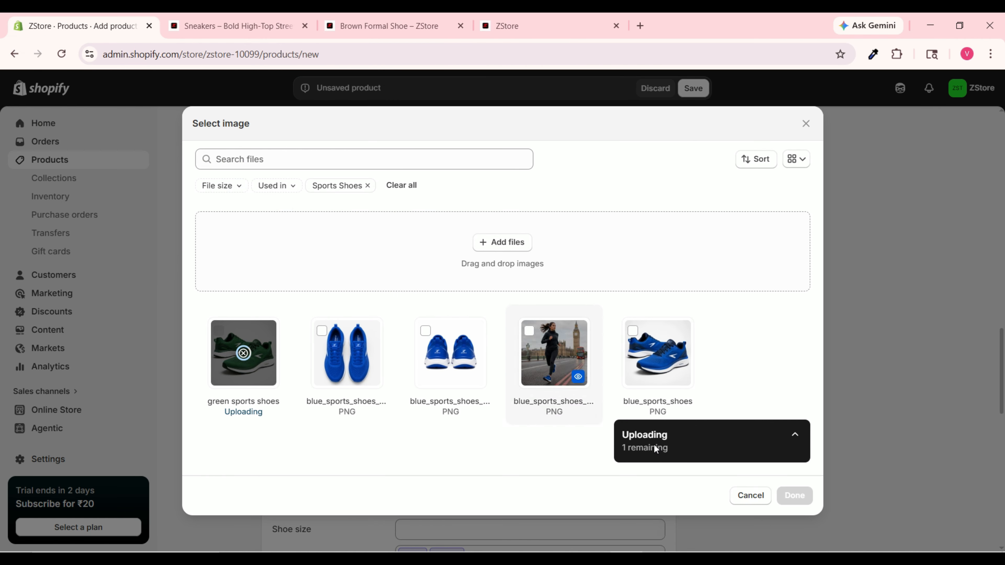
{"action": "left_click", "coordinate": [796, 497]}
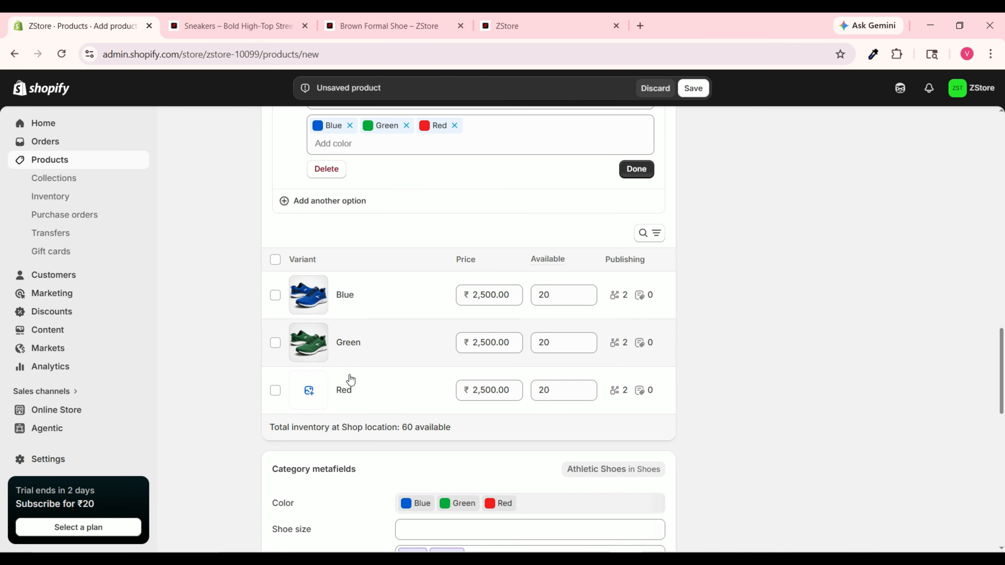
Upload the red sports shoes image from Downloads and assign it to the Red variant.
{"action": "left_click", "coordinate": [310, 390]}
{"action": "left_click", "coordinate": [508, 250]}
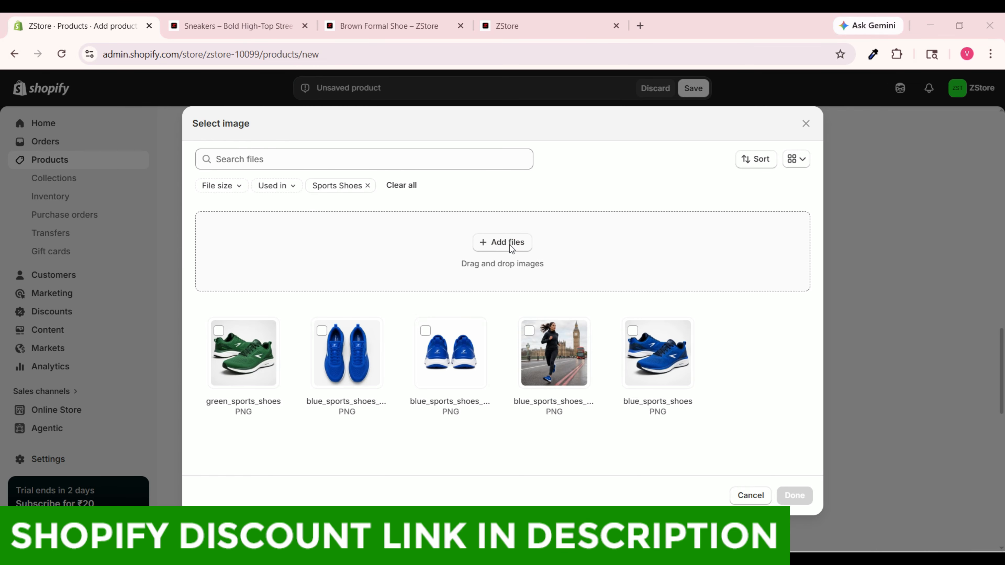
{"action": "left_click", "coordinate": [299, 223]}
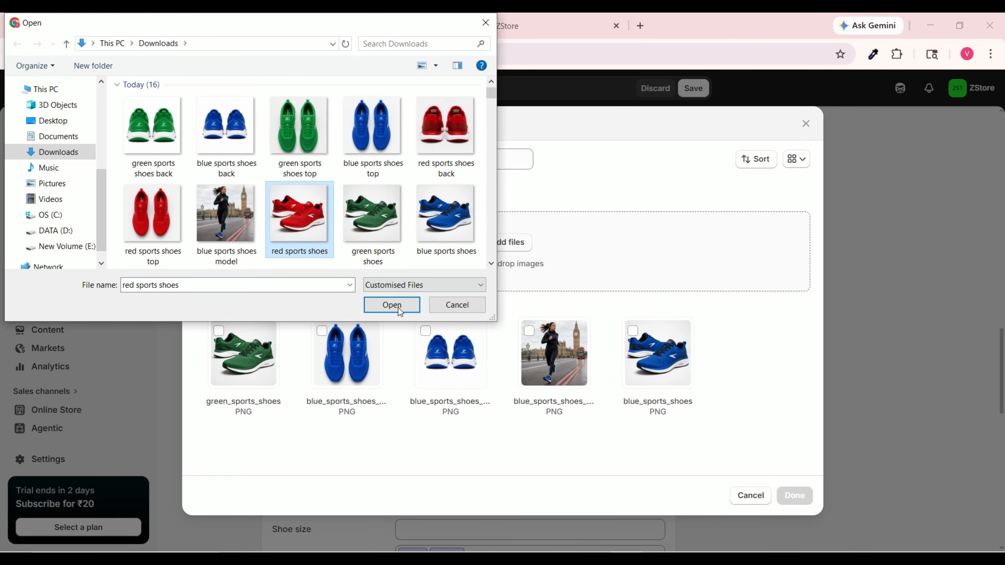
{"action": "left_click", "coordinate": [400, 307]}
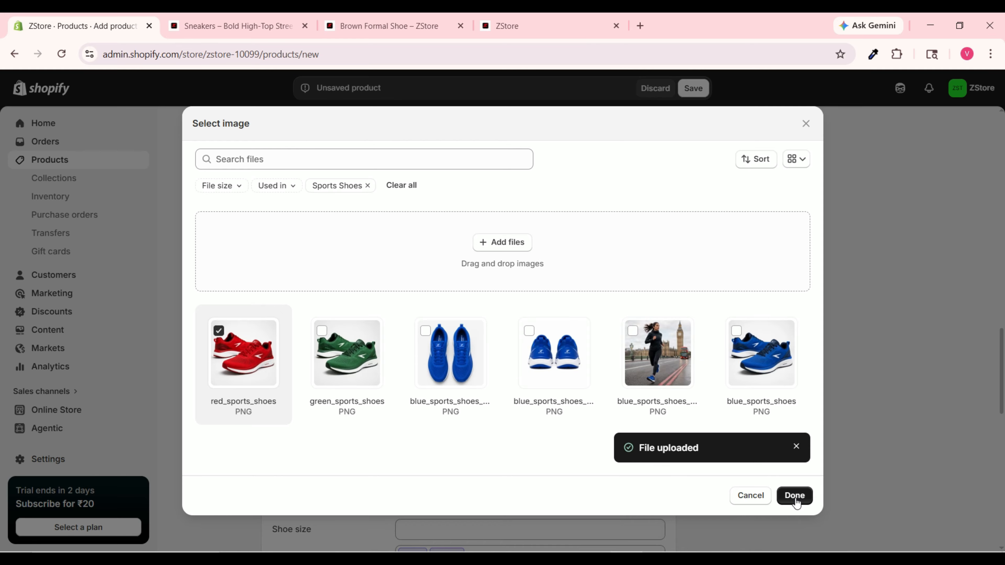
{"action": "left_click", "coordinate": [795, 496]}
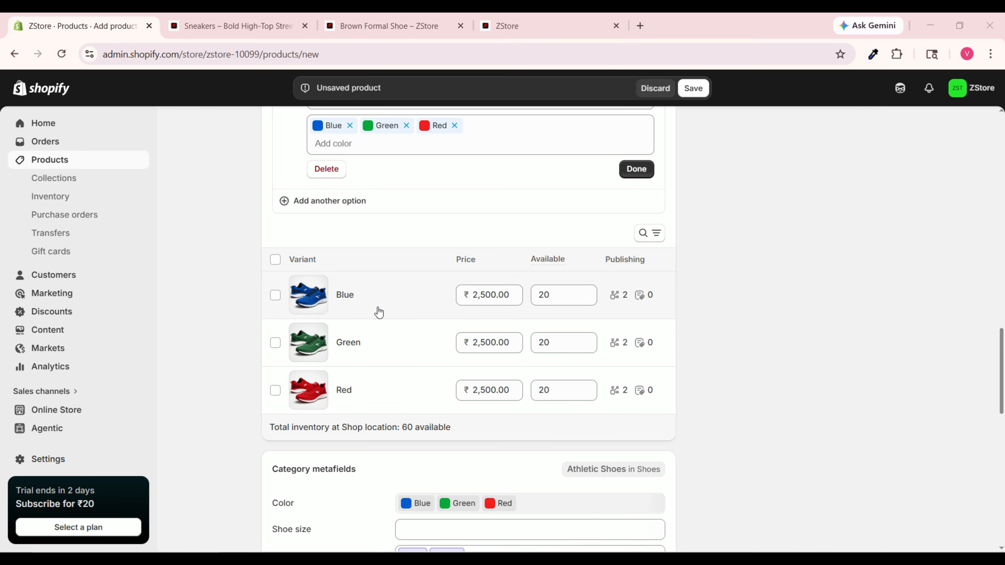
Add a Shoe size option to the product's variants with the values 9, 10 and 10.5.
{"action": "scroll", "coordinate": [378, 312], "scroll_direction": "up", "scroll_amount": 5}
{"action": "scroll", "coordinate": [386, 363], "scroll_direction": "down", "scroll_amount": 2}
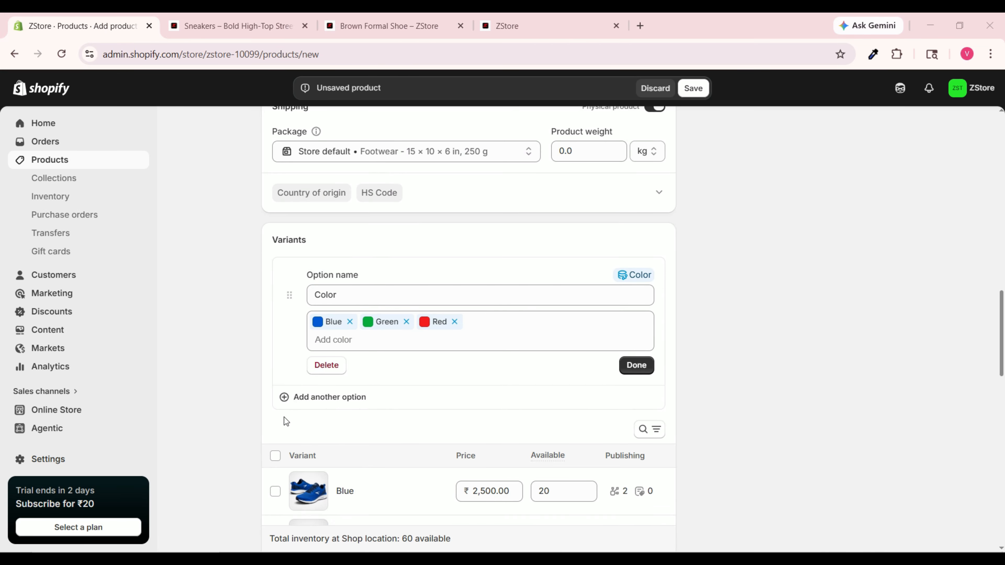
{"action": "left_click", "coordinate": [344, 397]}
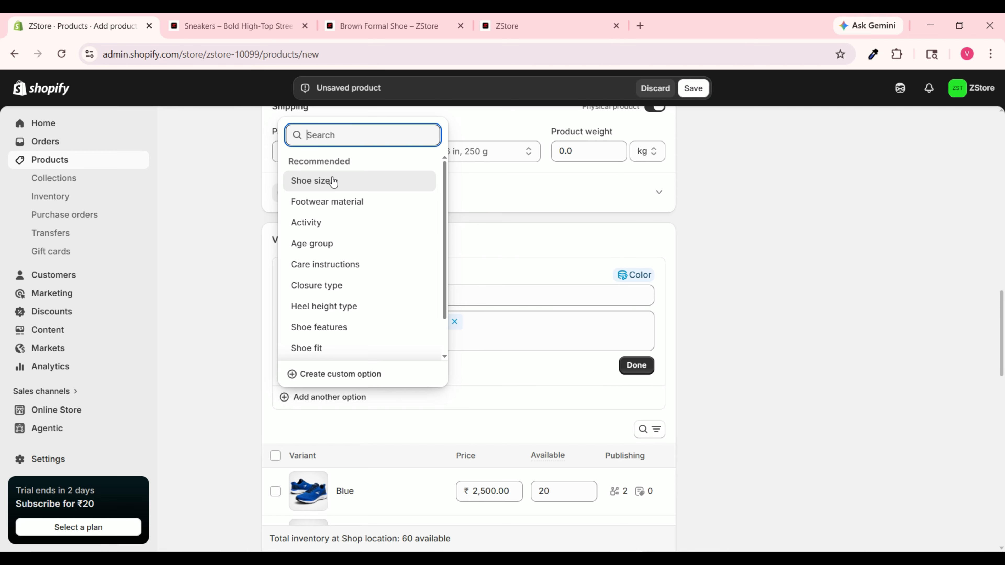
{"action": "left_click", "coordinate": [338, 185]}
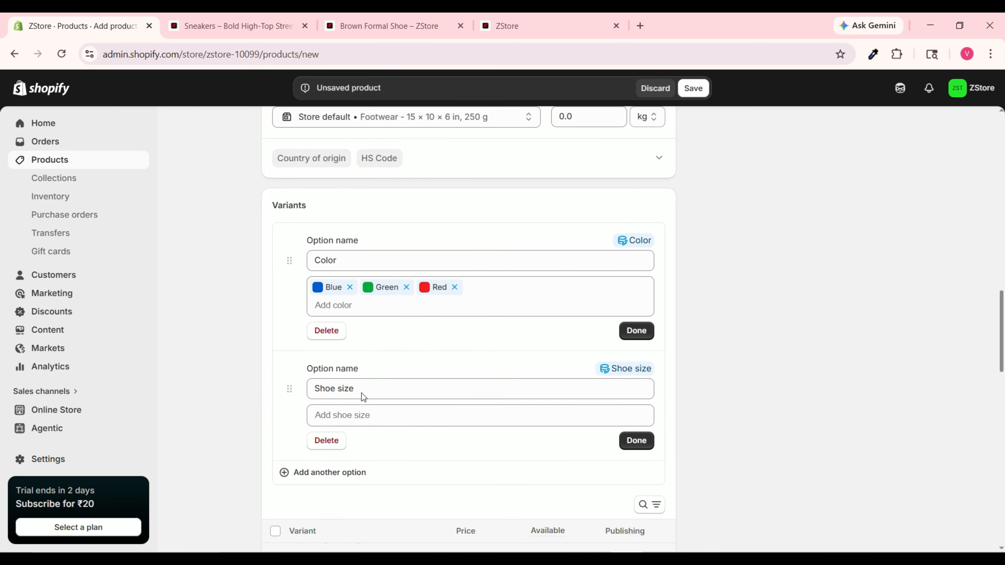
{"action": "scroll", "coordinate": [361, 392], "scroll_direction": "down", "scroll_amount": 2}
{"action": "left_click", "coordinate": [368, 318]}
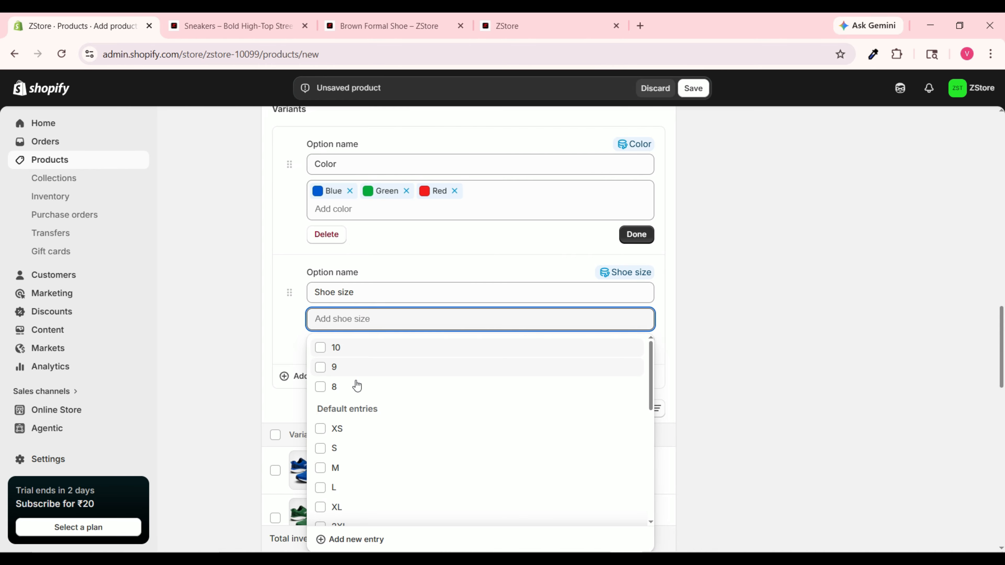
{"action": "left_click", "coordinate": [350, 367]}
{"action": "left_click", "coordinate": [363, 365]}
{"action": "left_click", "coordinate": [377, 336]}
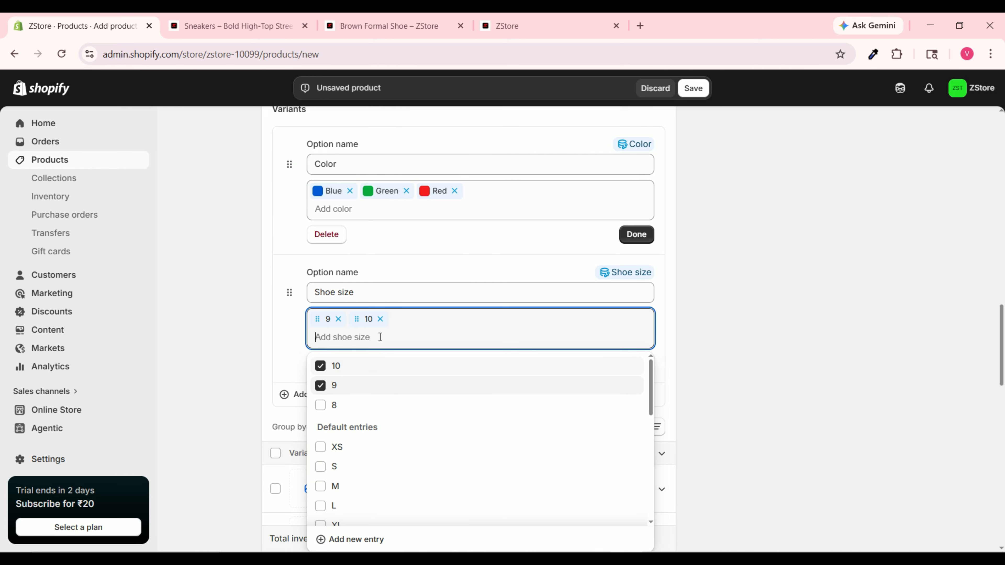
{"action": "type", "text": "10"}
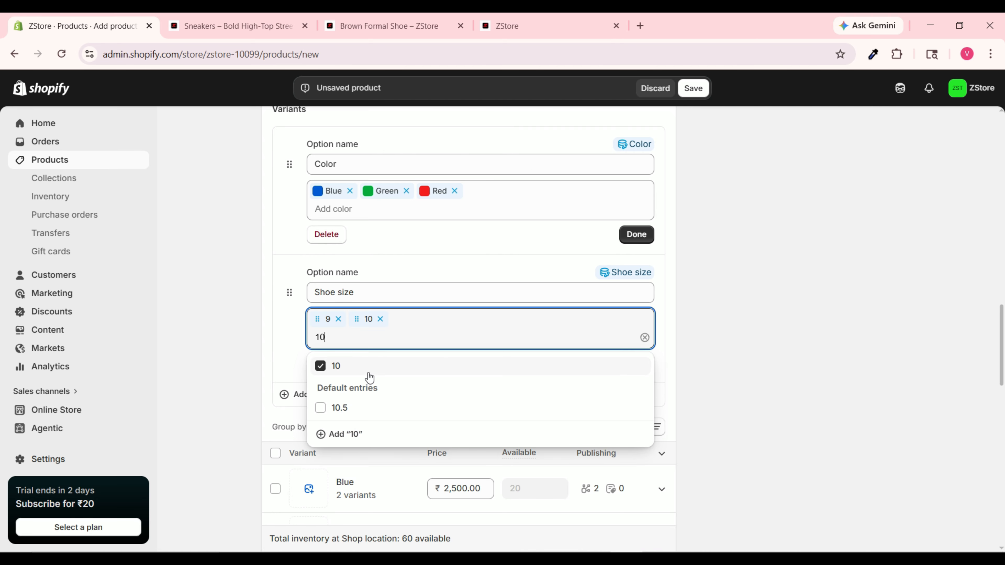
{"action": "type", "text": "."}
{"action": "left_click", "coordinate": [320, 408]}
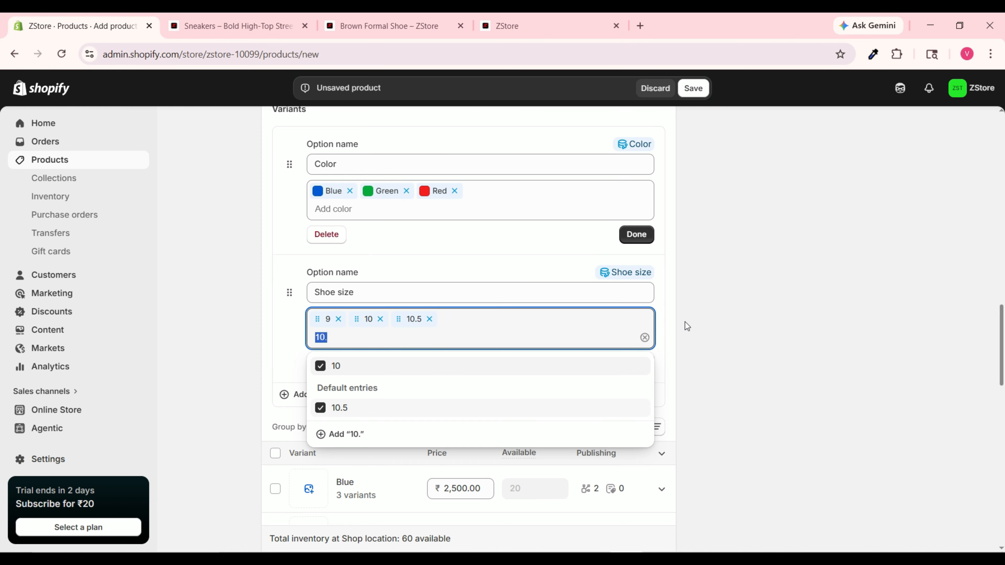
{"action": "left_click", "coordinate": [686, 321]}
Add the product to the Sports Shoes collection and save the product.
{"action": "scroll", "coordinate": [422, 327], "scroll_direction": "down", "scroll_amount": 3}
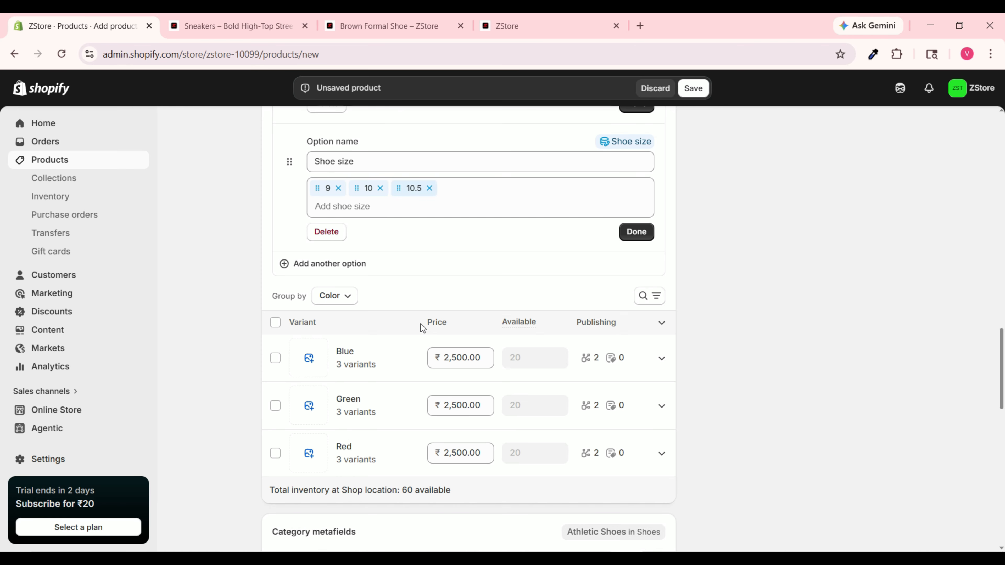
{"action": "scroll", "coordinate": [285, 253], "scroll_direction": "down", "scroll_amount": 8}
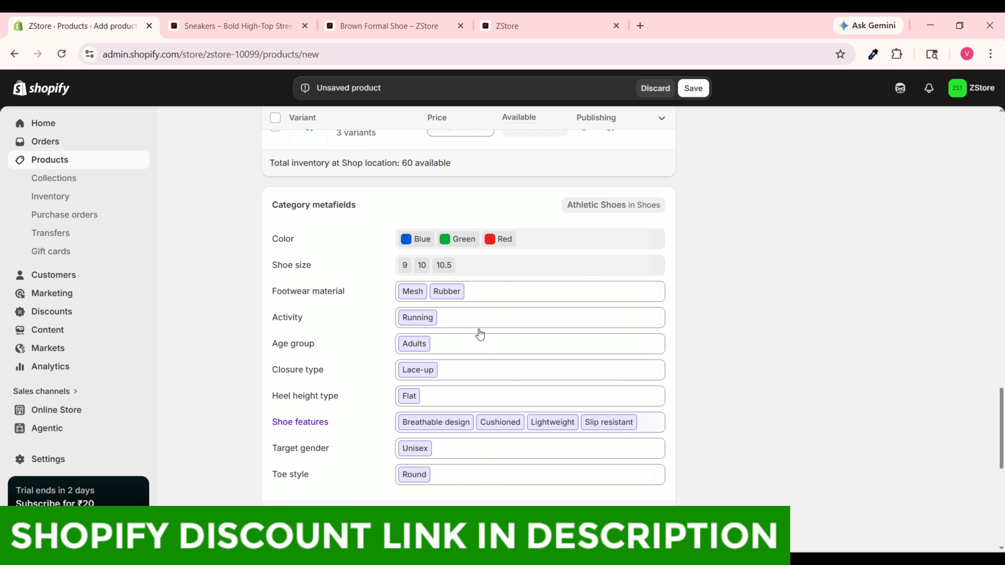
{"action": "scroll", "coordinate": [481, 331], "scroll_direction": "down", "scroll_amount": 4}
{"action": "scroll", "coordinate": [486, 329], "scroll_direction": "down", "scroll_amount": 6}
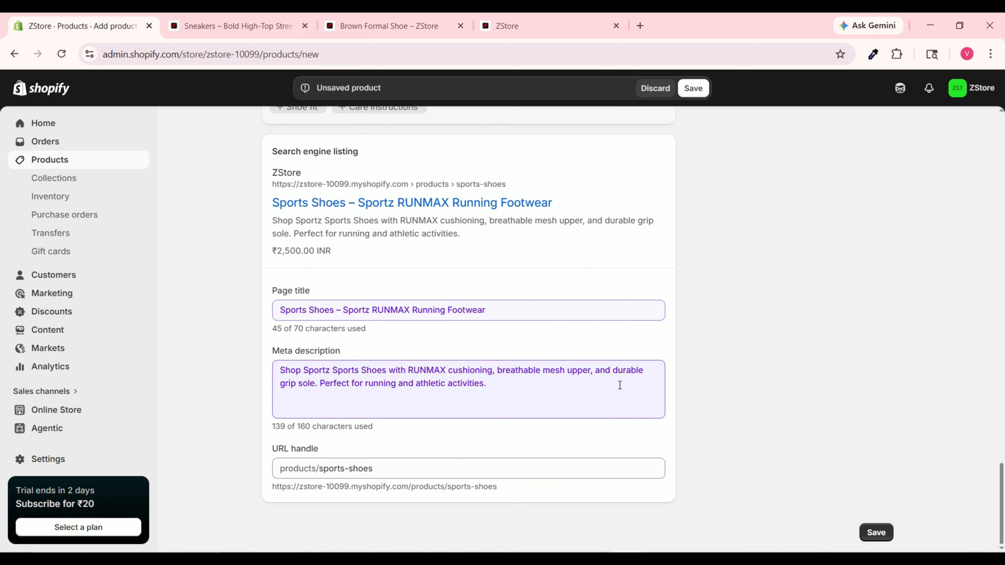
{"action": "scroll", "coordinate": [713, 363], "scroll_direction": "up", "scroll_amount": 15}
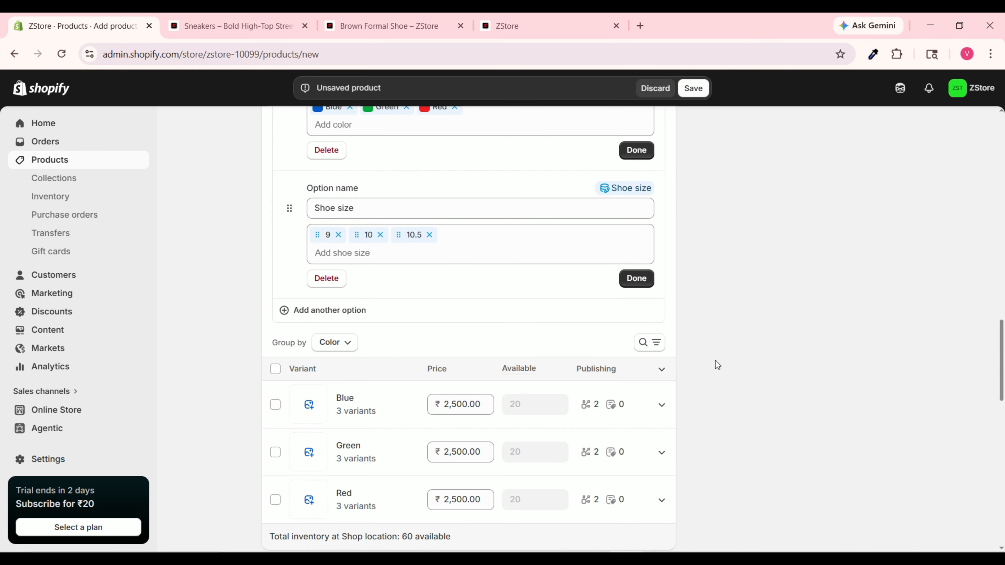
{"action": "scroll", "coordinate": [718, 365], "scroll_direction": "up", "scroll_amount": 10}
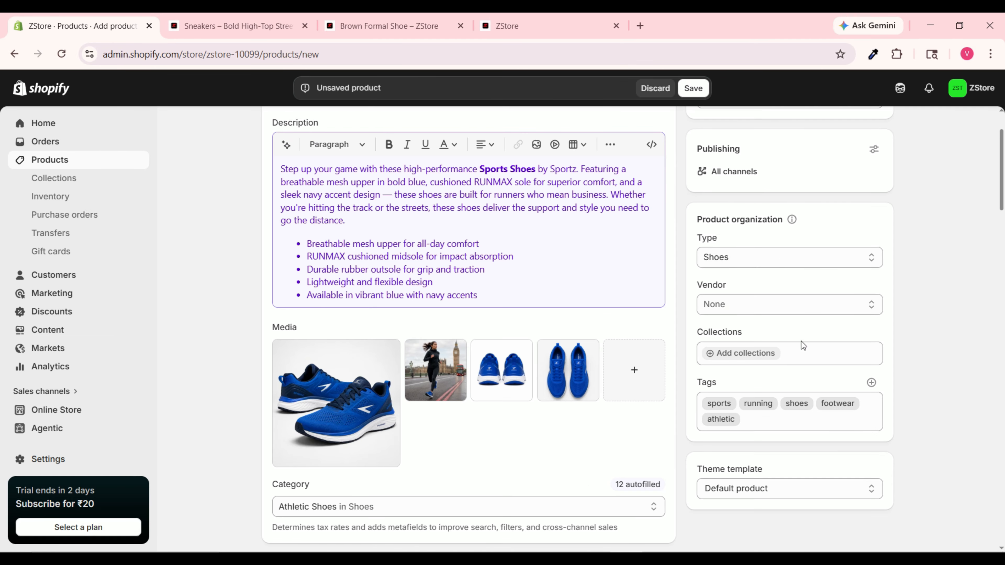
{"action": "left_click", "coordinate": [745, 354]}
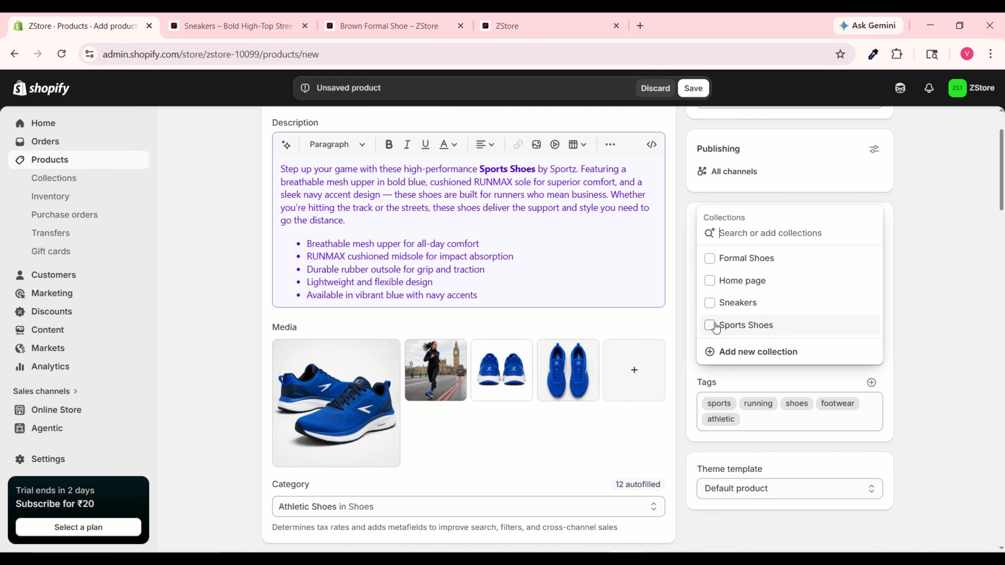
{"action": "left_click", "coordinate": [709, 332]}
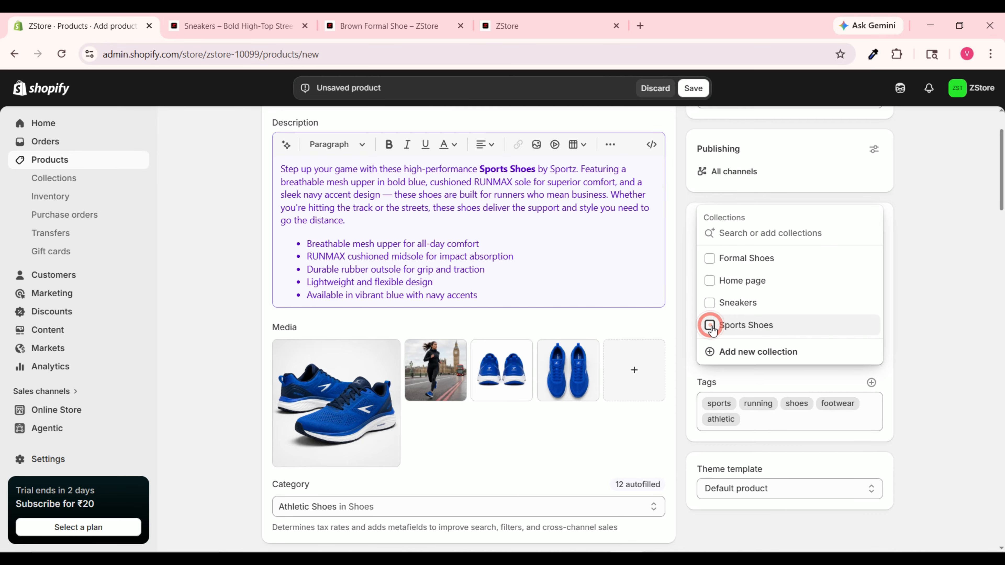
{"action": "left_click", "coordinate": [926, 319]}
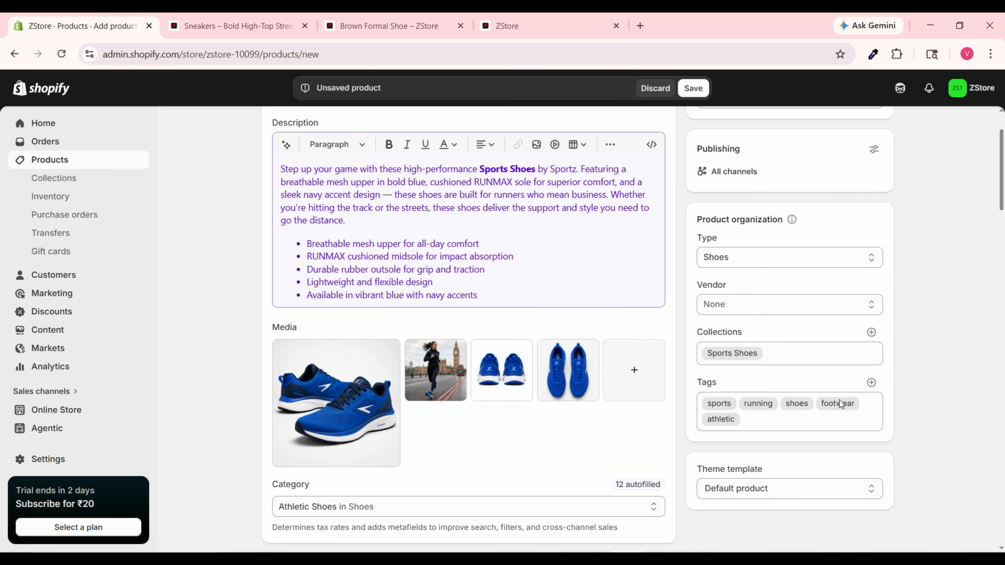
{"action": "left_click", "coordinate": [693, 89]}
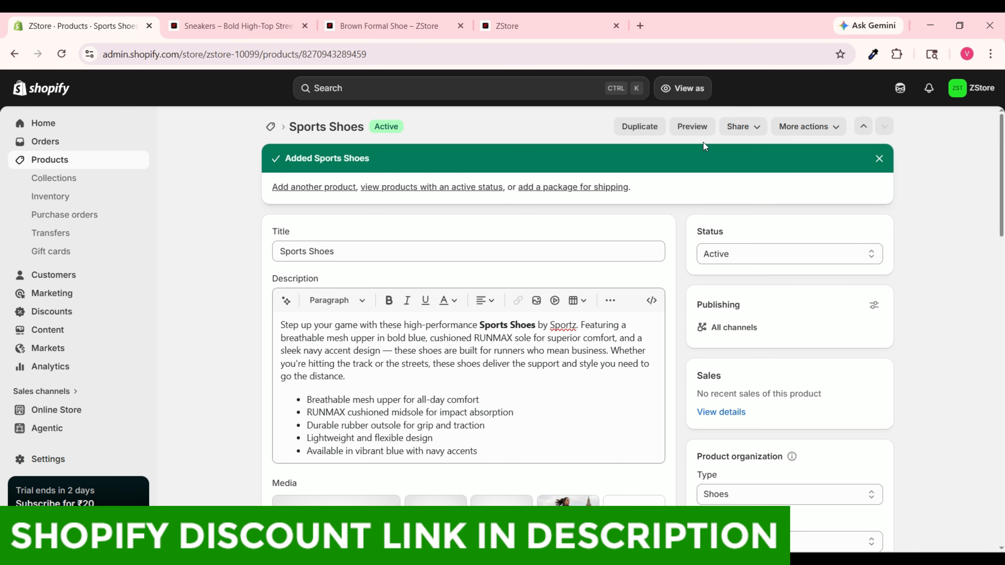
Preview the Sports Shoes product page and examine its images, options, description and related products.
{"action": "left_click", "coordinate": [700, 132]}
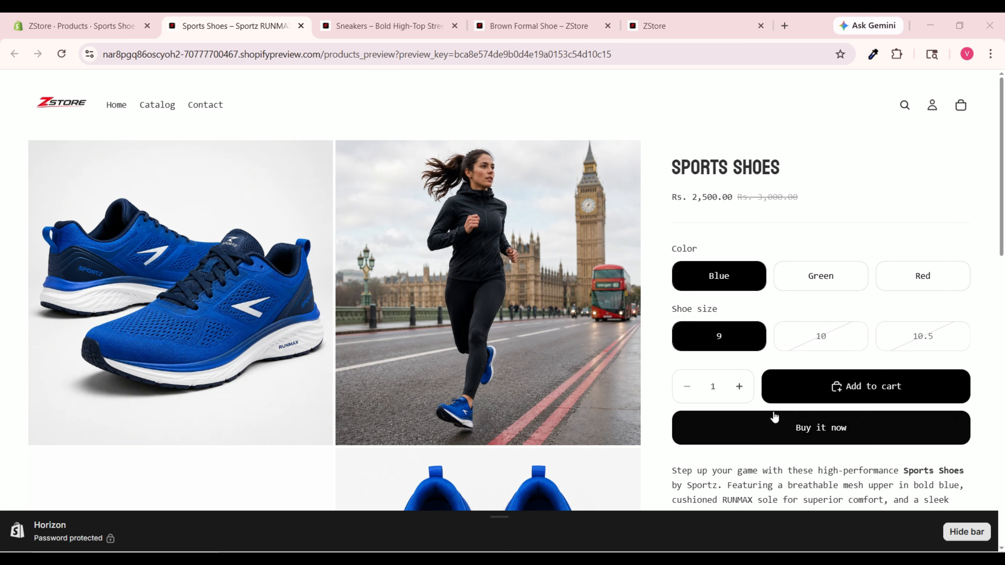
{"action": "scroll", "coordinate": [863, 413], "scroll_direction": "down", "scroll_amount": 5}
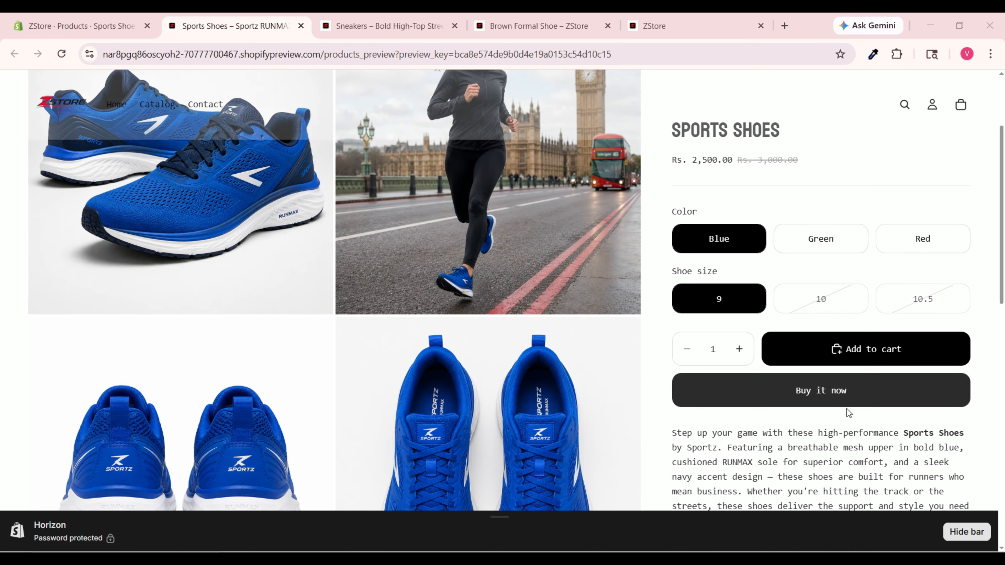
{"action": "scroll", "coordinate": [842, 415], "scroll_direction": "down", "scroll_amount": 6}
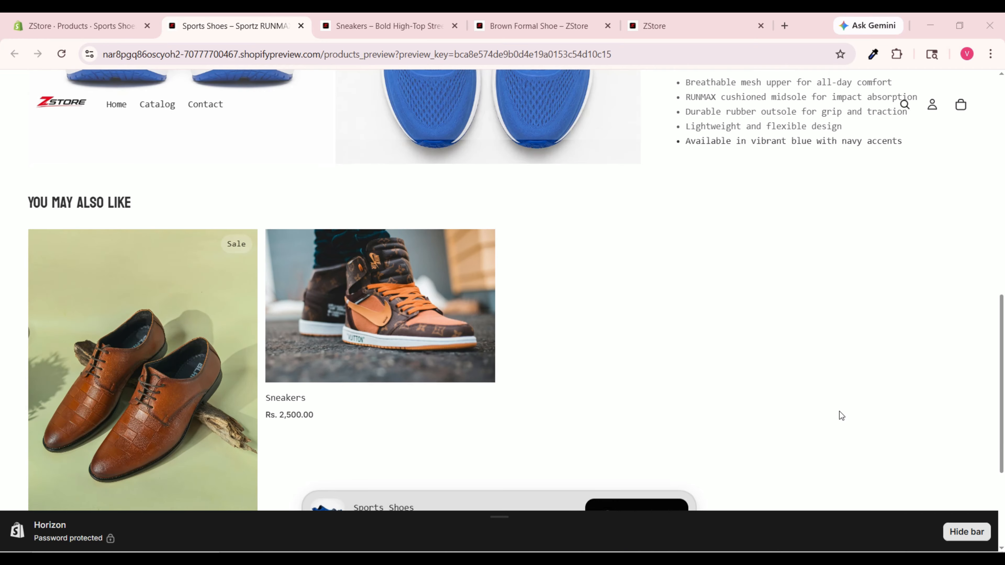
{"action": "scroll", "coordinate": [96, 405], "scroll_direction": "up", "scroll_amount": 4}
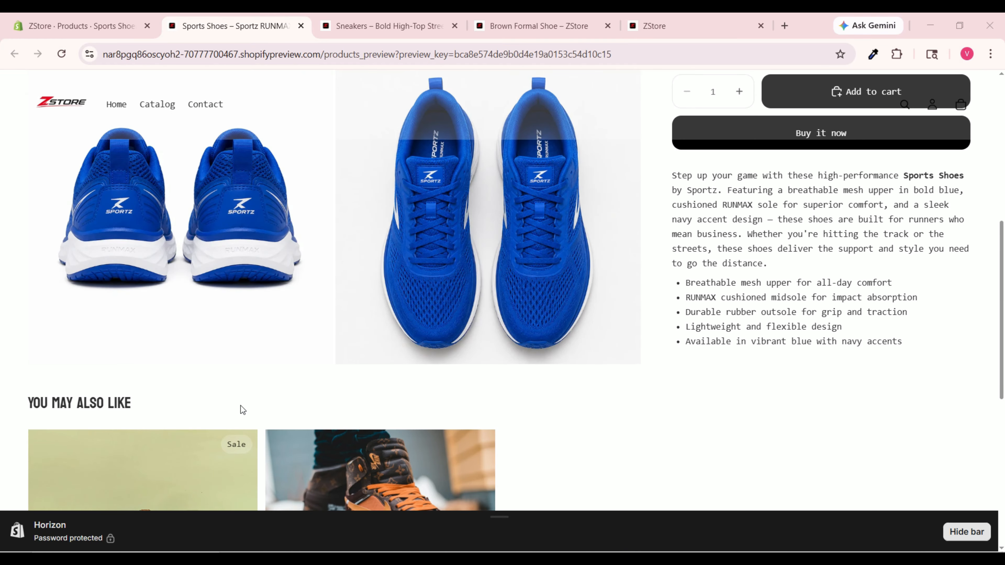
{"action": "scroll", "coordinate": [243, 410], "scroll_direction": "down", "scroll_amount": 5}
{"action": "scroll", "coordinate": [667, 393], "scroll_direction": "down", "scroll_amount": 3}
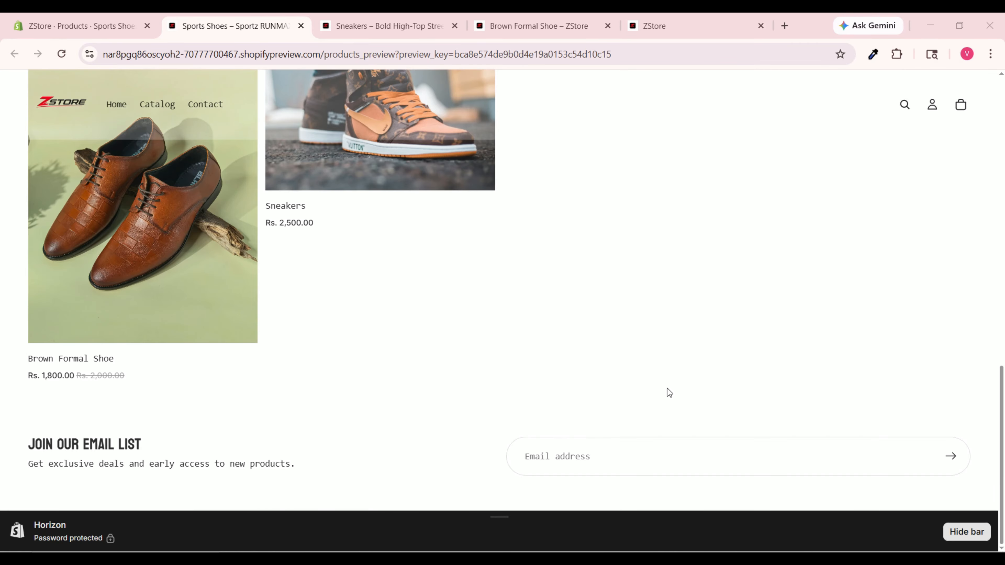
{"action": "scroll", "coordinate": [666, 393], "scroll_direction": "up", "scroll_amount": 15}
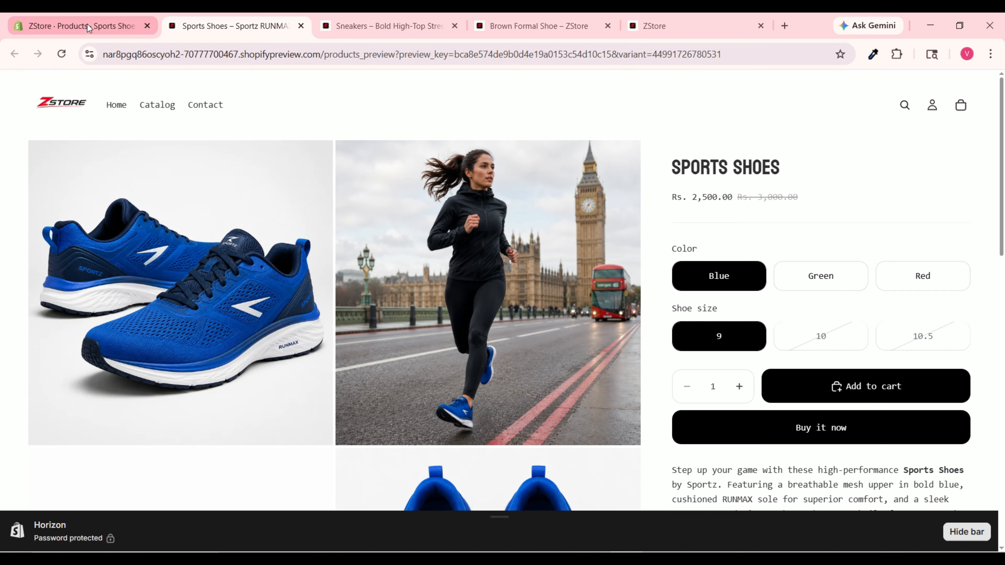
Return to the store admin and open the online store's Horizon theme for editing.
{"action": "left_click", "coordinate": [87, 25]}
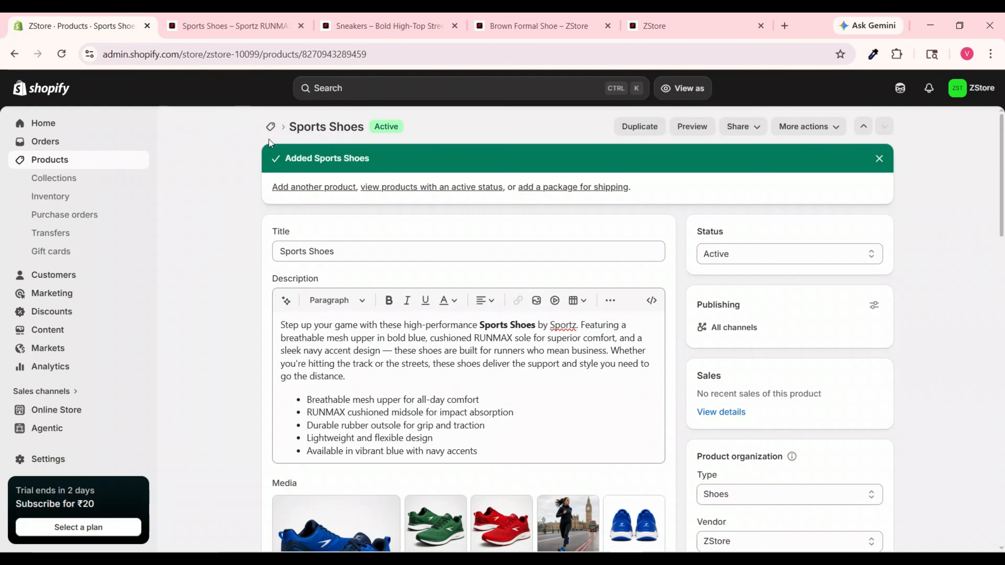
{"action": "left_click", "coordinate": [75, 412]}
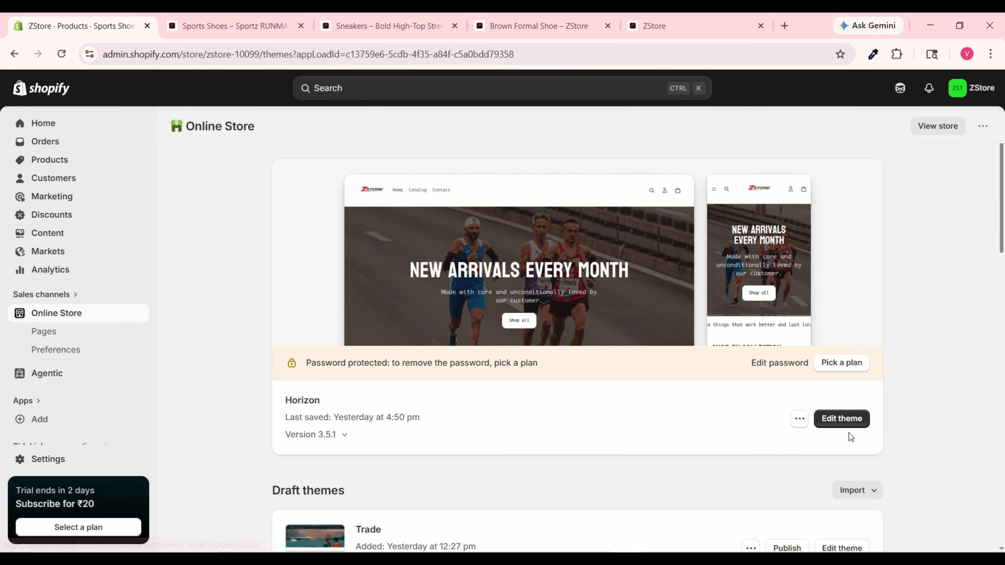
{"action": "left_click", "coordinate": [843, 420]}
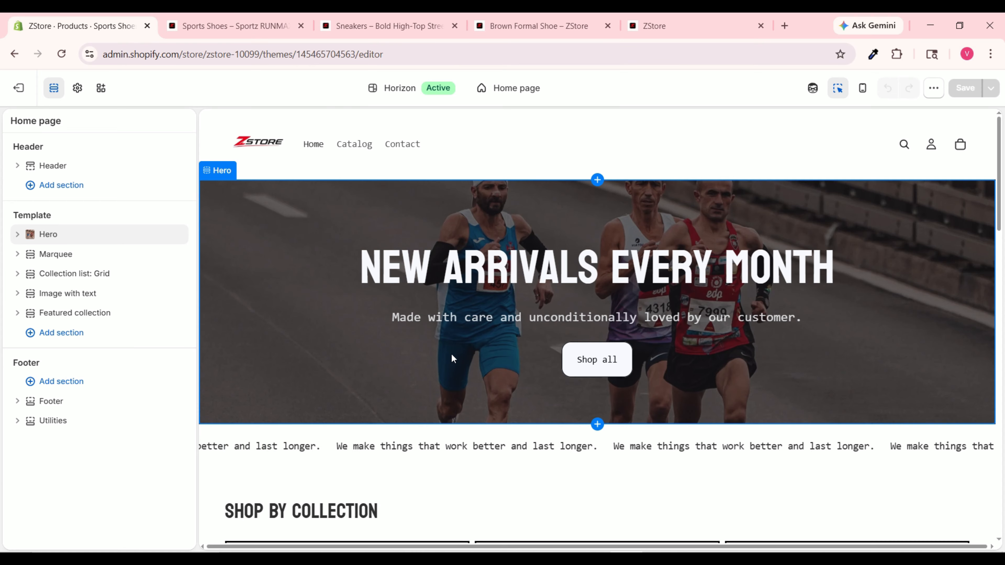
Show the Formal Shoes, Sneakers and Sports Shoes collections in the home page's Shop by Collection grid.
{"action": "scroll", "coordinate": [451, 354], "scroll_direction": "down", "scroll_amount": 5}
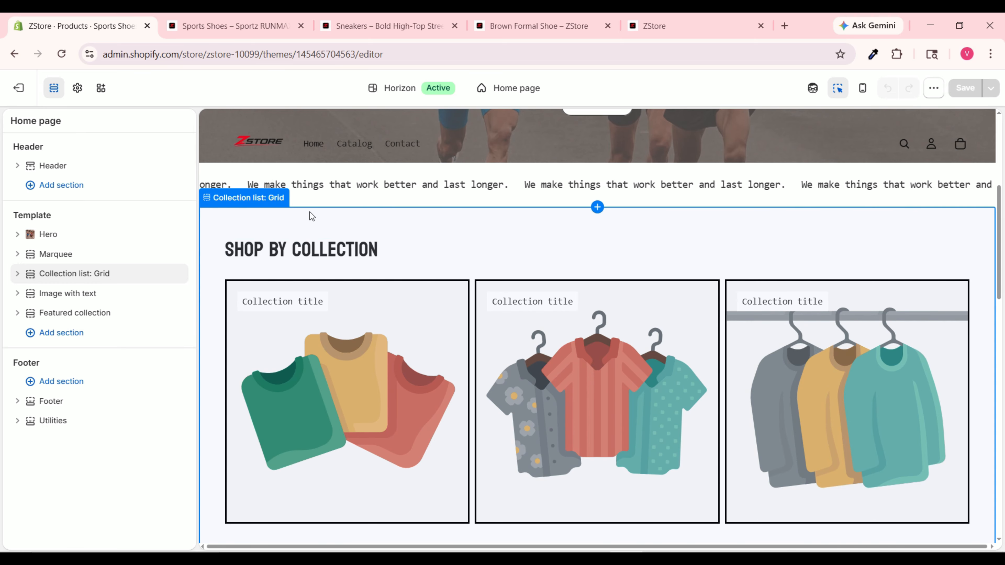
{"action": "left_click", "coordinate": [299, 220]}
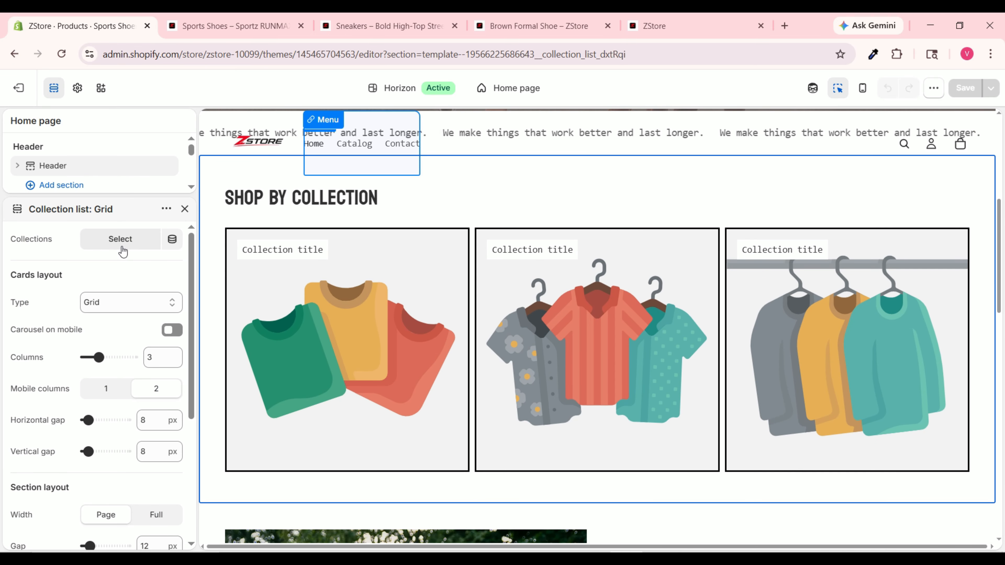
{"action": "left_click", "coordinate": [128, 246]}
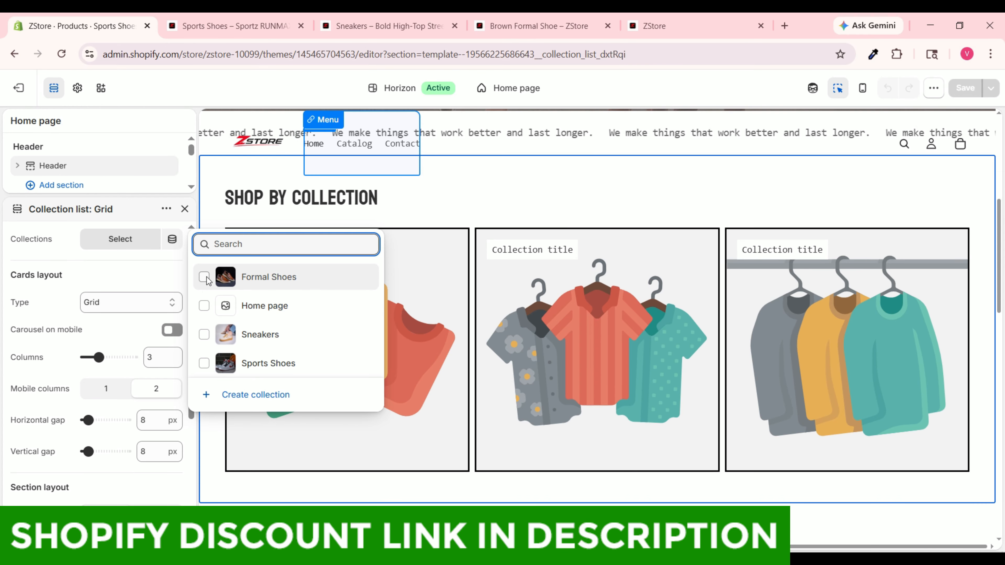
{"action": "left_click", "coordinate": [206, 278]}
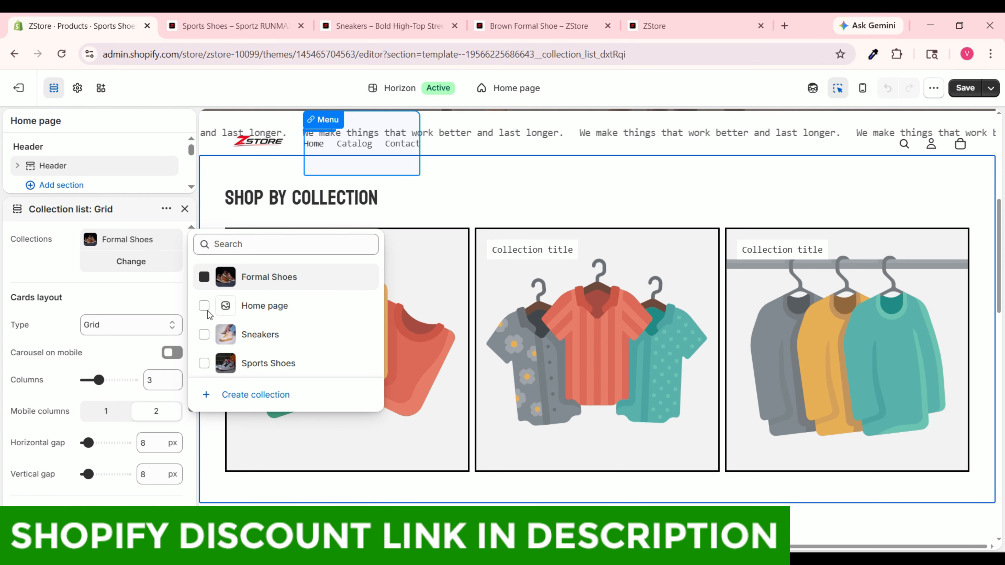
{"action": "left_click", "coordinate": [204, 334]}
{"action": "left_click", "coordinate": [204, 363]}
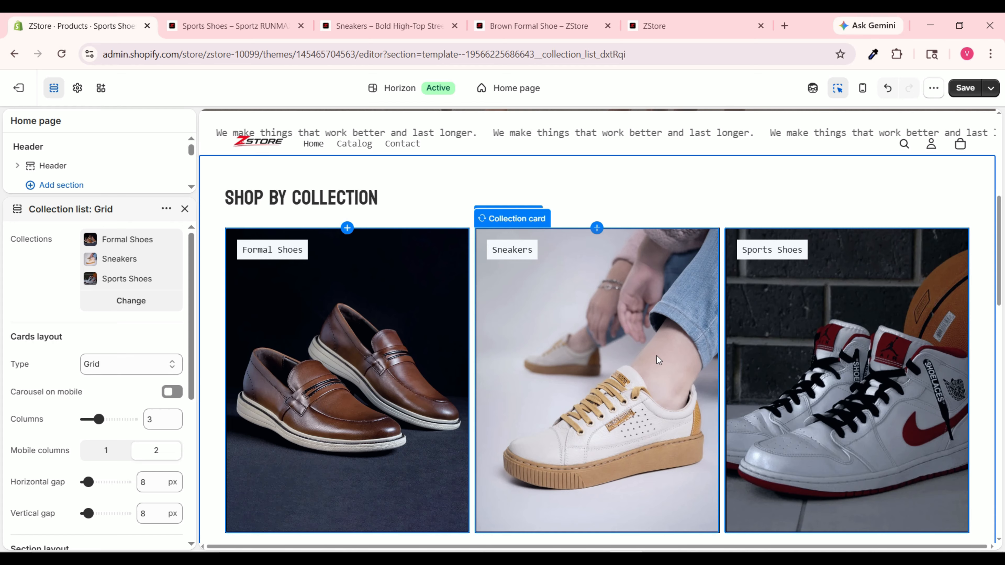
{"action": "scroll", "coordinate": [633, 297], "scroll_direction": "down", "scroll_amount": 2}
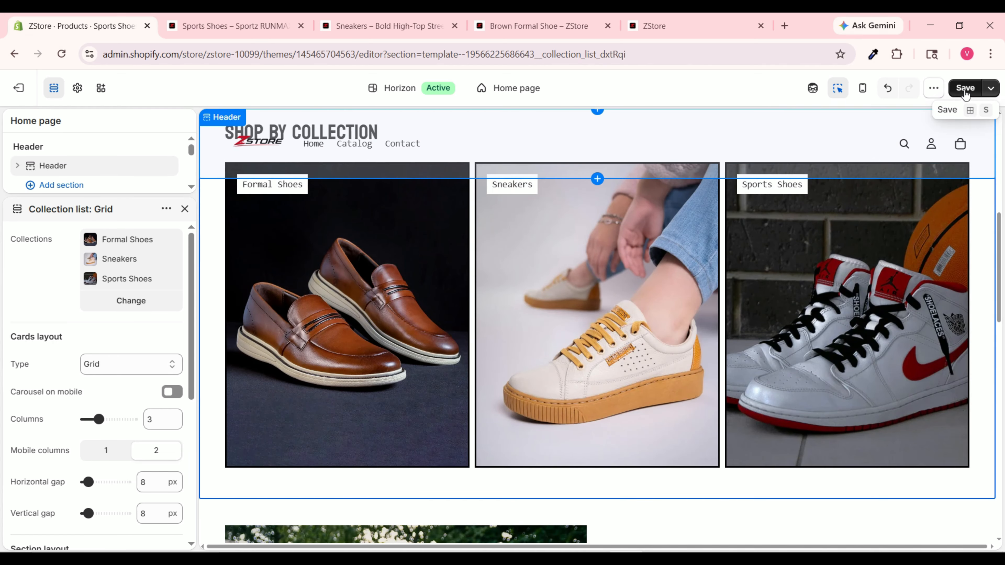
Save the home page changes and open the Default product template for editing.
{"action": "left_click", "coordinate": [965, 87]}
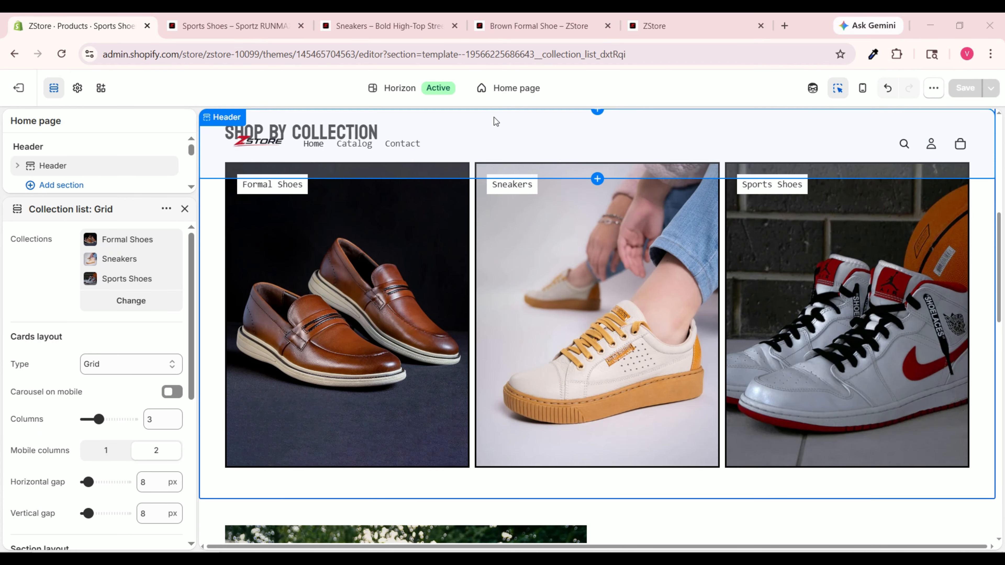
{"action": "left_click", "coordinate": [549, 91]}
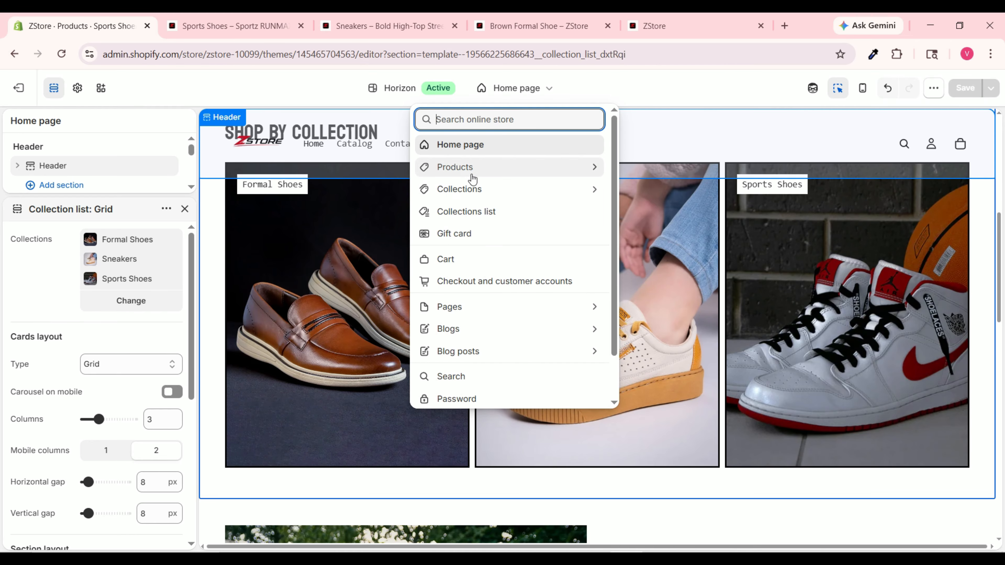
{"action": "left_click", "coordinate": [477, 167]}
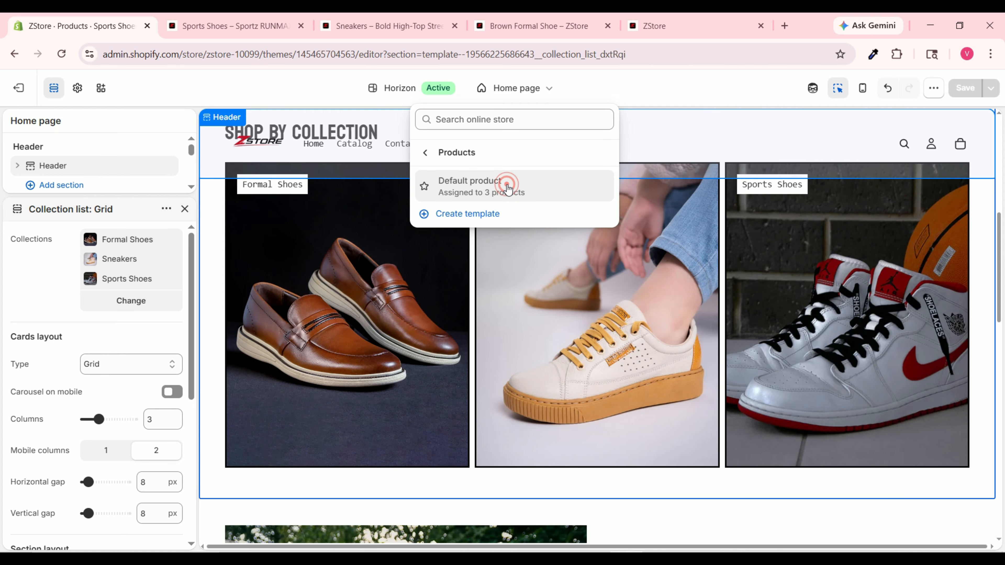
{"action": "left_click", "coordinate": [508, 189]}
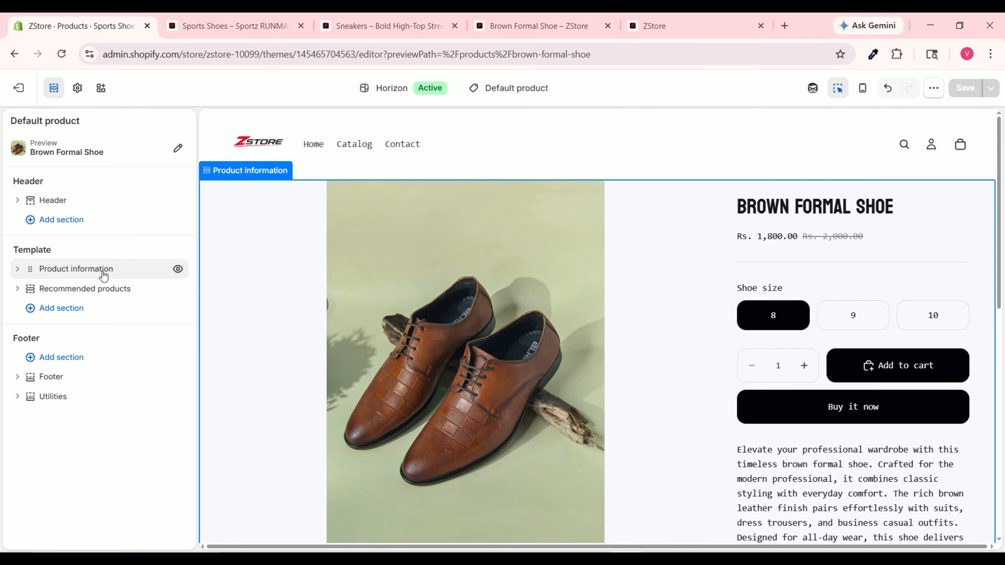
Add a Review stars block between the product title and the price, and save the template.
{"action": "left_click", "coordinate": [17, 270]}
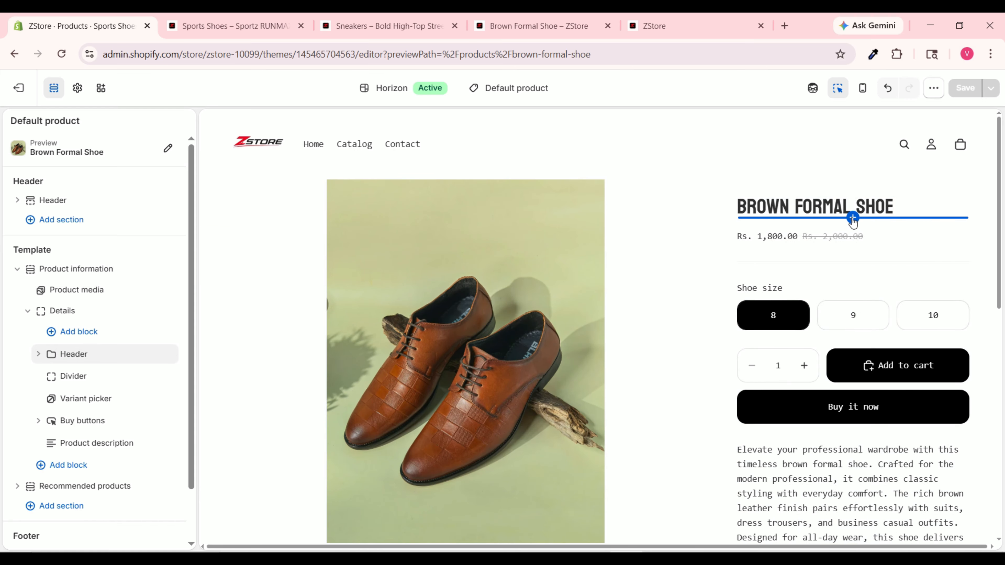
{"action": "left_click", "coordinate": [852, 219]}
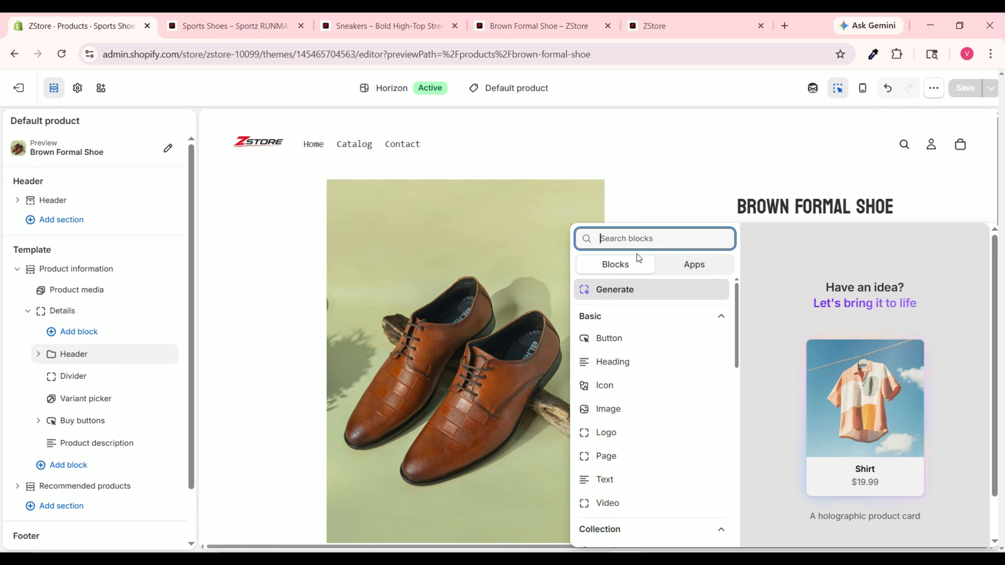
{"action": "type", "text": "re"}
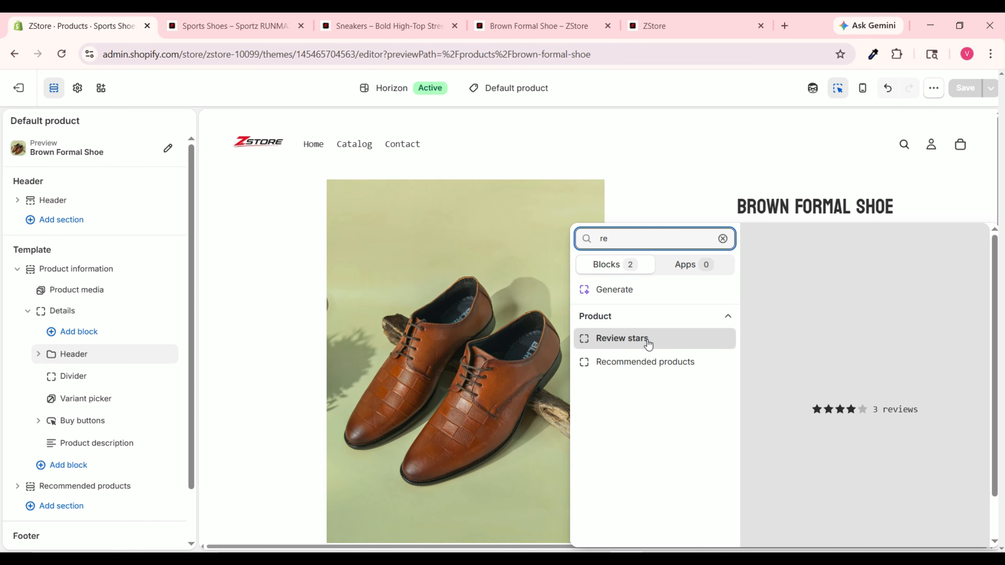
{"action": "left_click", "coordinate": [643, 343]}
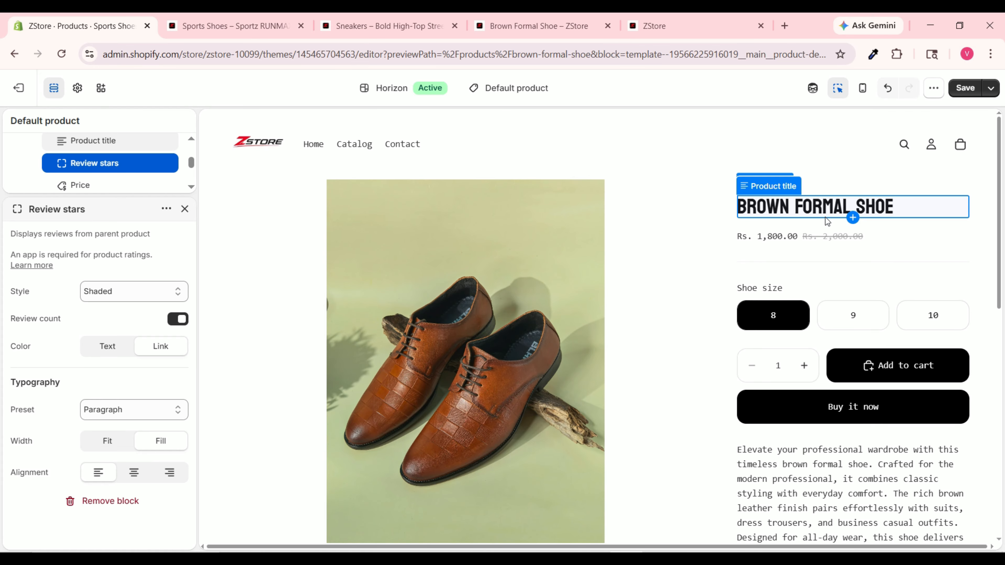
{"action": "left_click", "coordinate": [966, 88]}
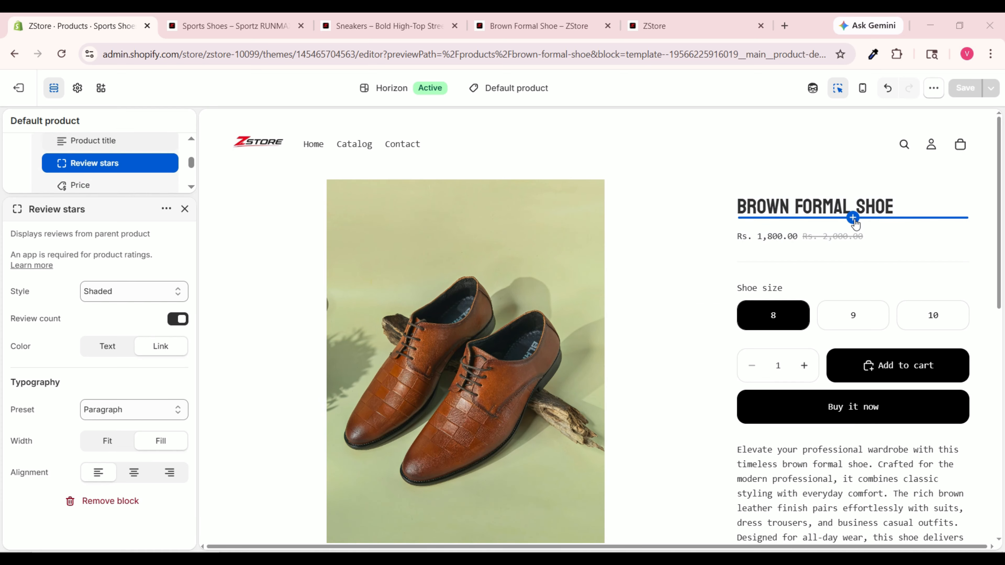
Add a Logo block to the product details and place it above the product title.
{"action": "left_click", "coordinate": [853, 217]}
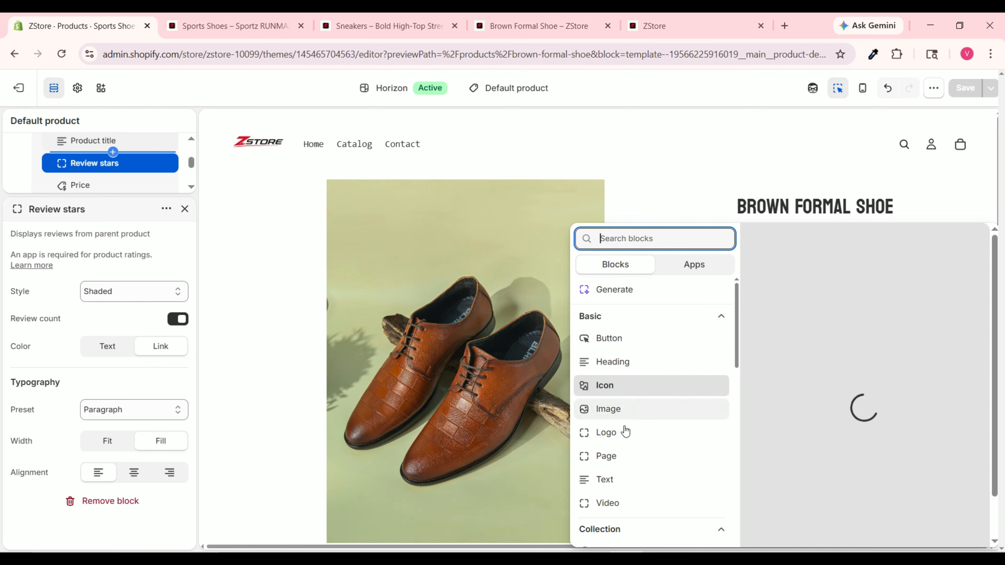
{"action": "left_click", "coordinate": [613, 436]}
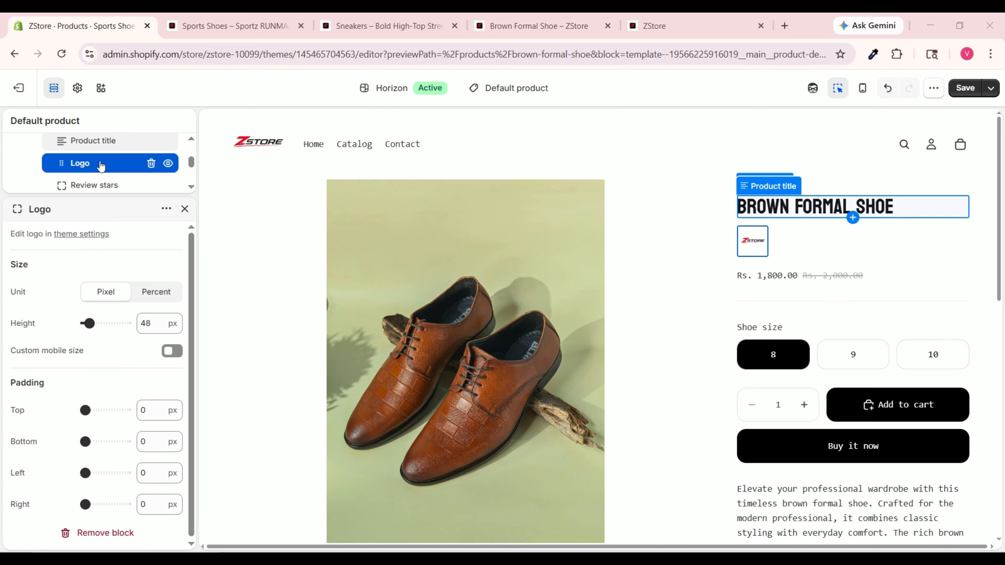
{"action": "mouse_move", "coordinate": [99, 154]}
{"action": "left_mouse_down"}
{"action": "mouse_move", "coordinate": [91, 135]}
{"action": "mouse_move", "coordinate": [90, 189]}
{"action": "mouse_move", "coordinate": [108, 184]}
{"action": "mouse_move", "coordinate": [99, 161]}
{"action": "left_mouse_up"}
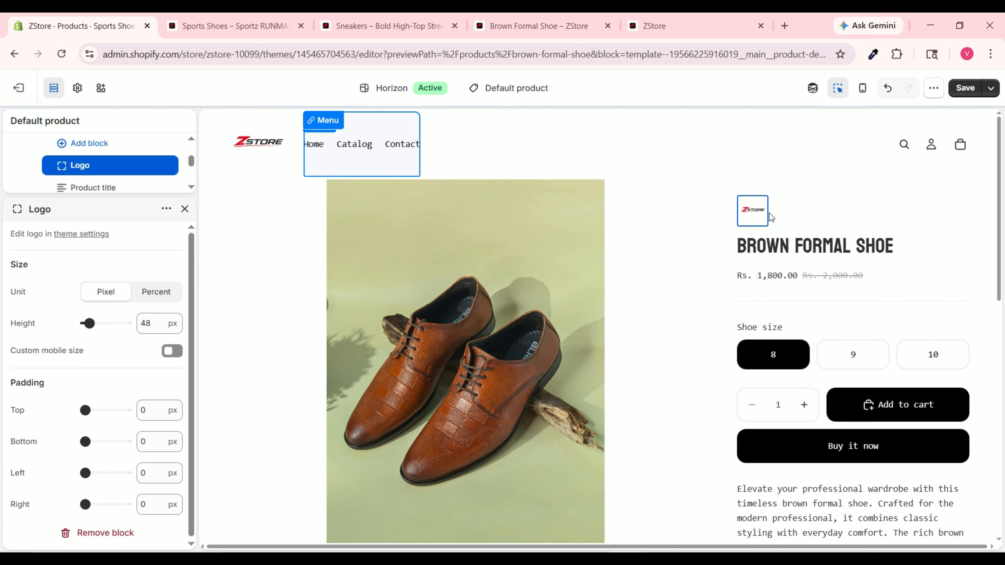
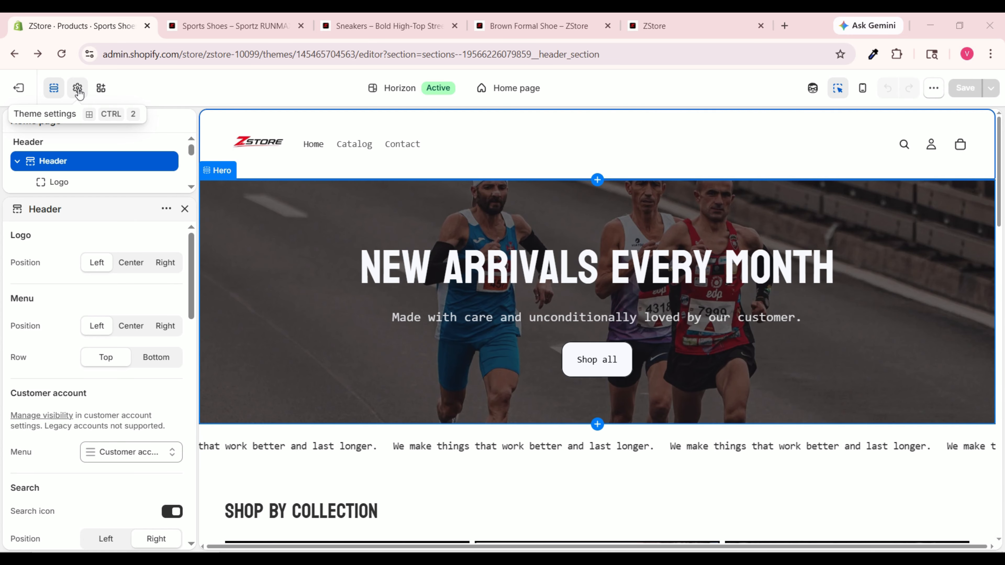
Set the color scheme of the theme's drawers to Scheme 7.
{"action": "left_click", "coordinate": [78, 91]}
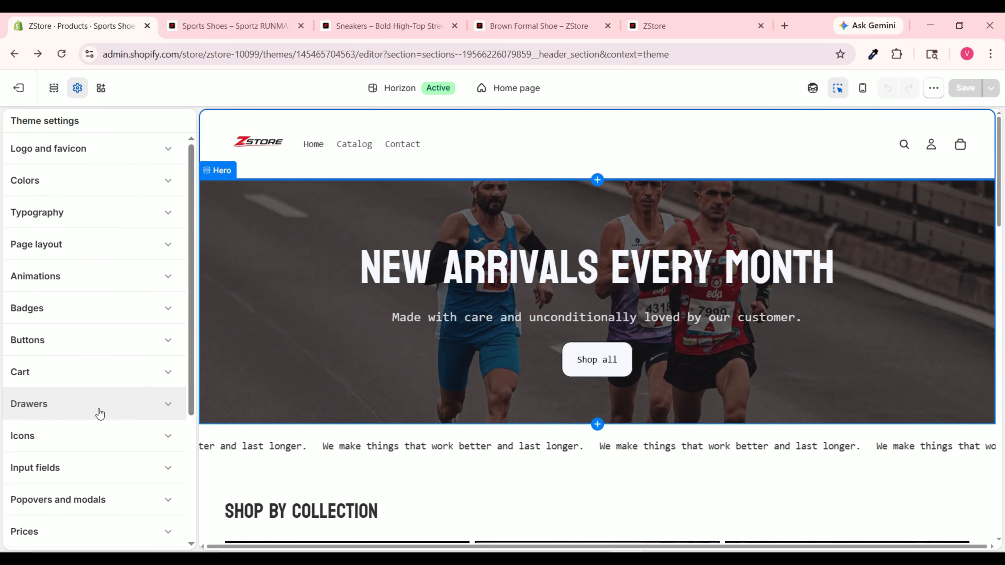
{"action": "left_click", "coordinate": [99, 410]}
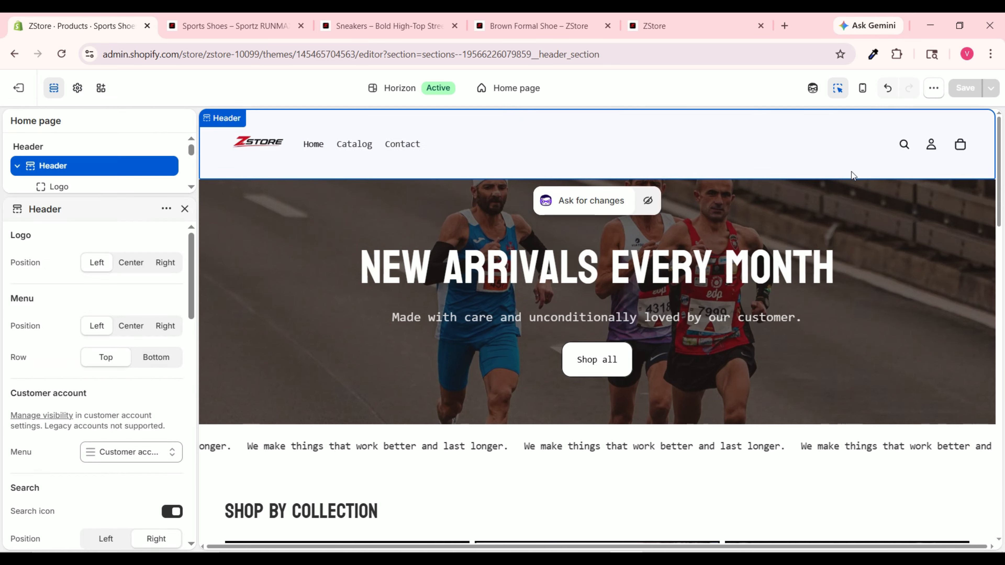
{"action": "scroll", "coordinate": [91, 451], "scroll_direction": "down", "scroll_amount": 3}
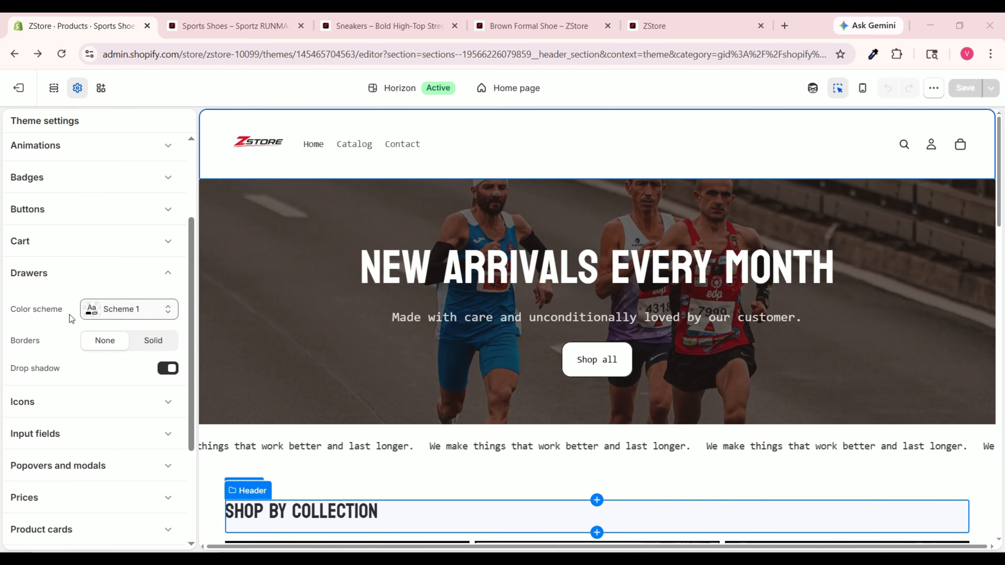
{"action": "left_click", "coordinate": [142, 313]}
{"action": "scroll", "coordinate": [150, 427], "scroll_direction": "down", "scroll_amount": 2}
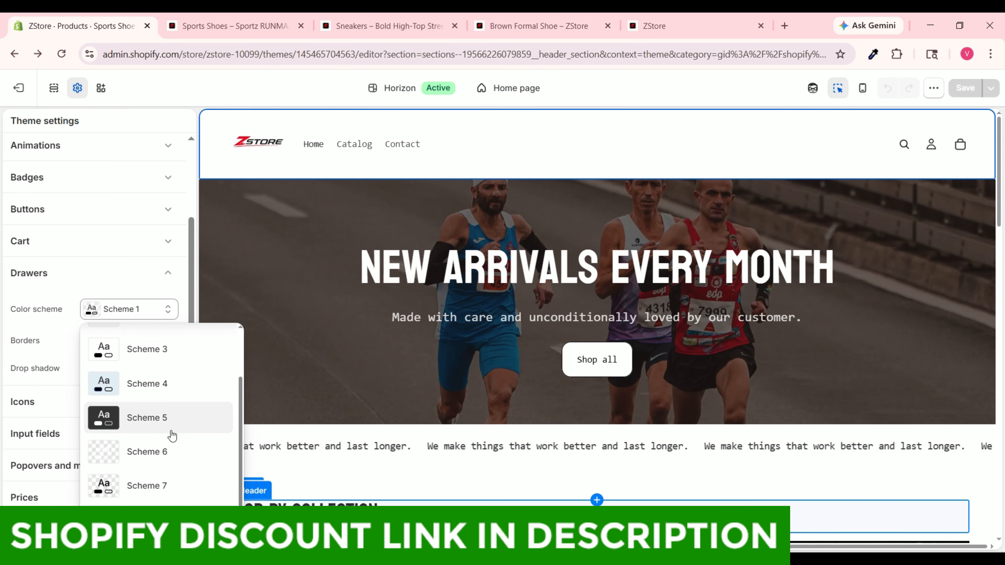
{"action": "left_click", "coordinate": [156, 489]}
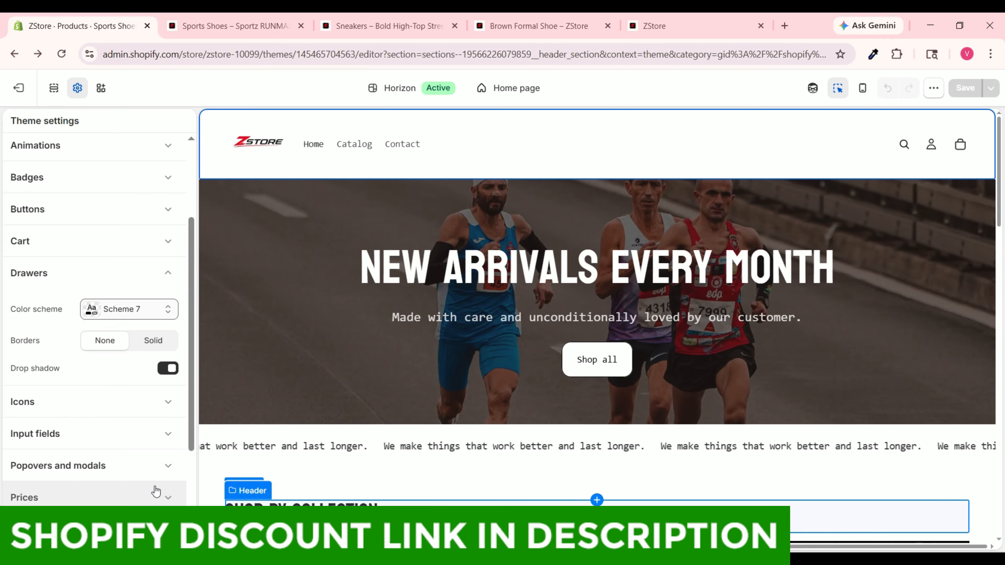
Open Scheme 7 for editing and preview the cart drawer with its current colors.
{"action": "left_click", "coordinate": [95, 309]}
{"action": "scroll", "coordinate": [143, 482], "scroll_direction": "down", "scroll_amount": 2}
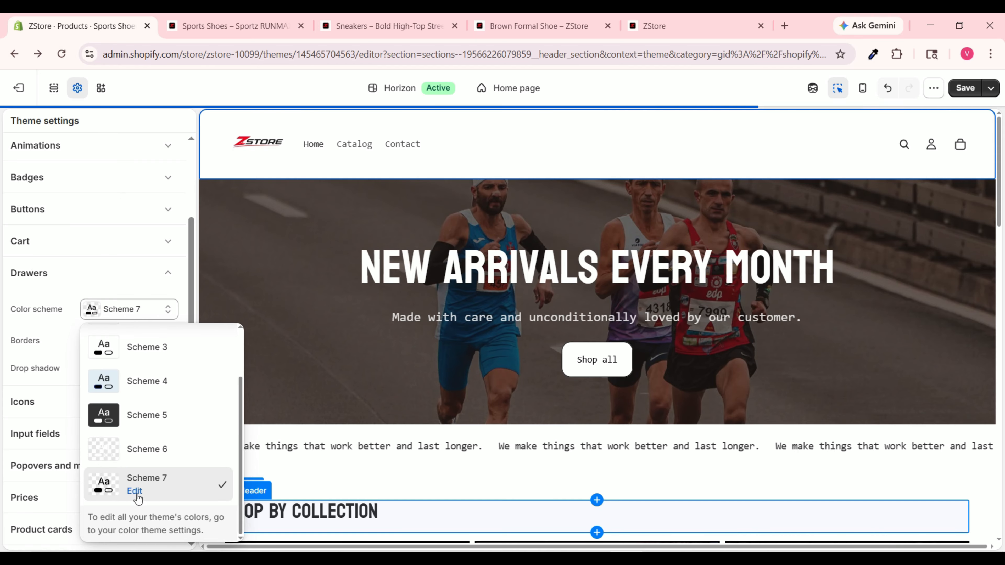
{"action": "left_click", "coordinate": [135, 492]}
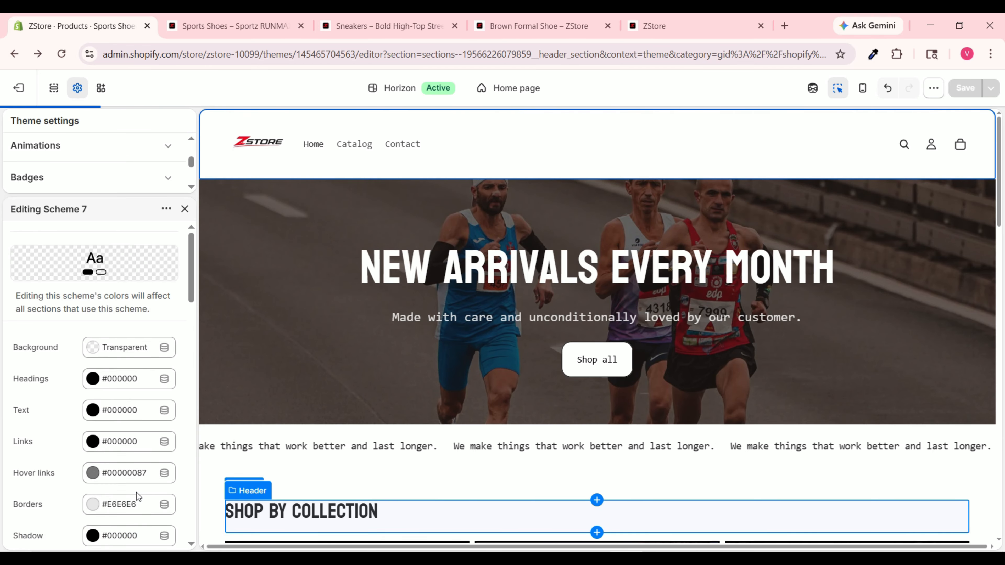
{"action": "left_click", "coordinate": [960, 145]}
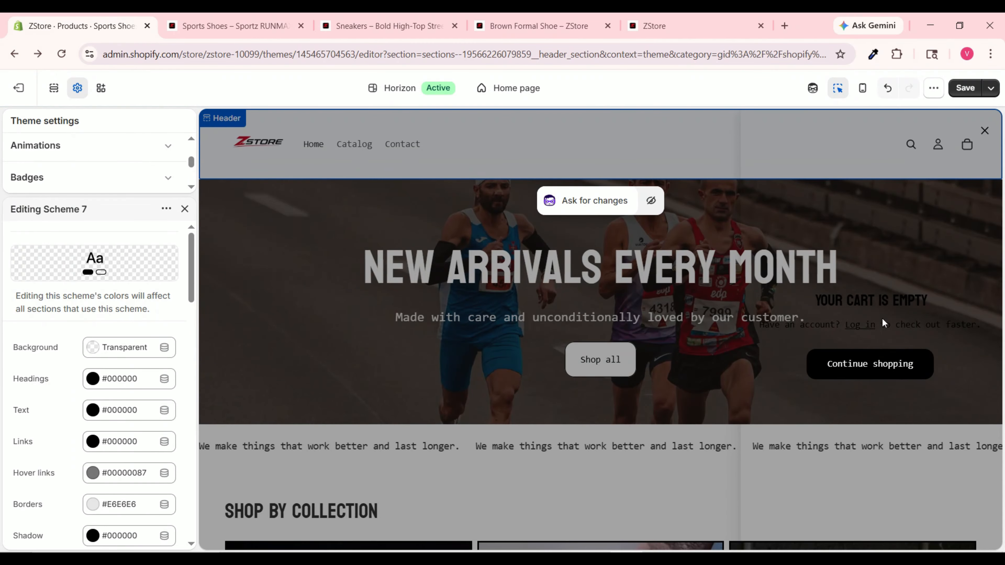
{"action": "left_click", "coordinate": [984, 132]}
Set Scheme 7's background to #5B5B5B and its text and headings to #FFFFFF, checking the result in the cart drawer.
{"action": "left_click", "coordinate": [78, 88]}
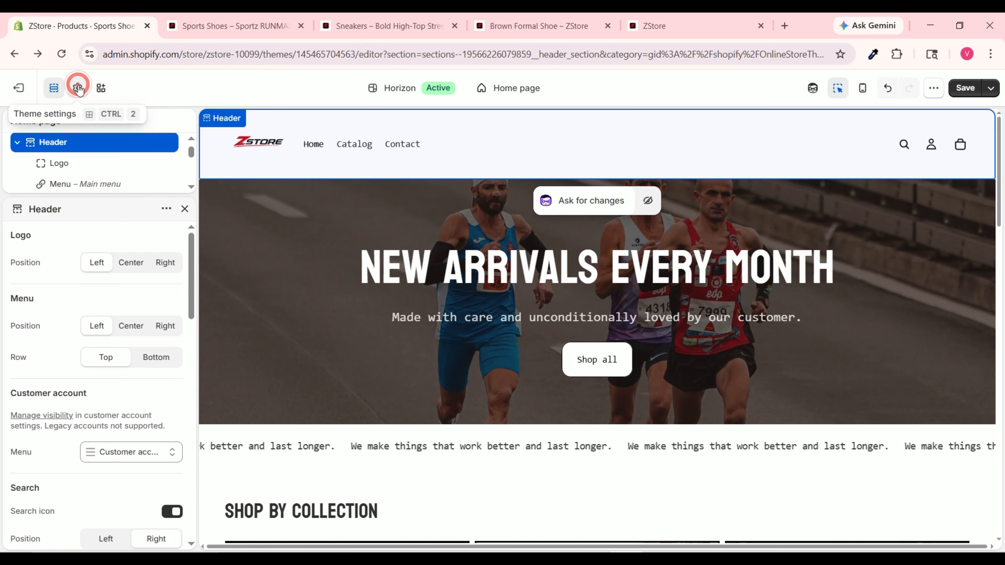
{"action": "scroll", "coordinate": [99, 336], "scroll_direction": "down", "scroll_amount": 2}
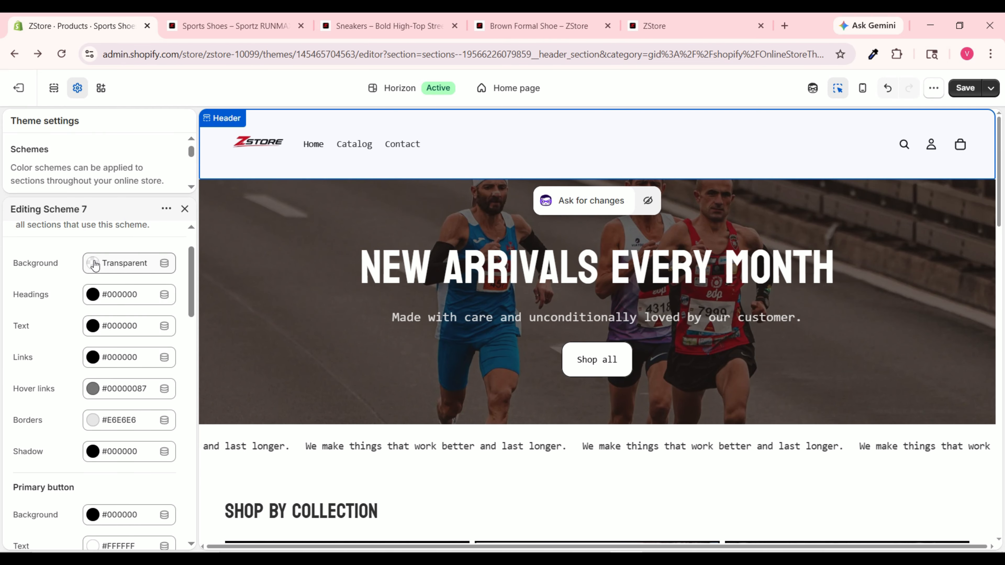
{"action": "left_click", "coordinate": [95, 265]}
{"action": "left_click_drag", "start_coordinate": [107, 354], "coordinate": [84, 352]}
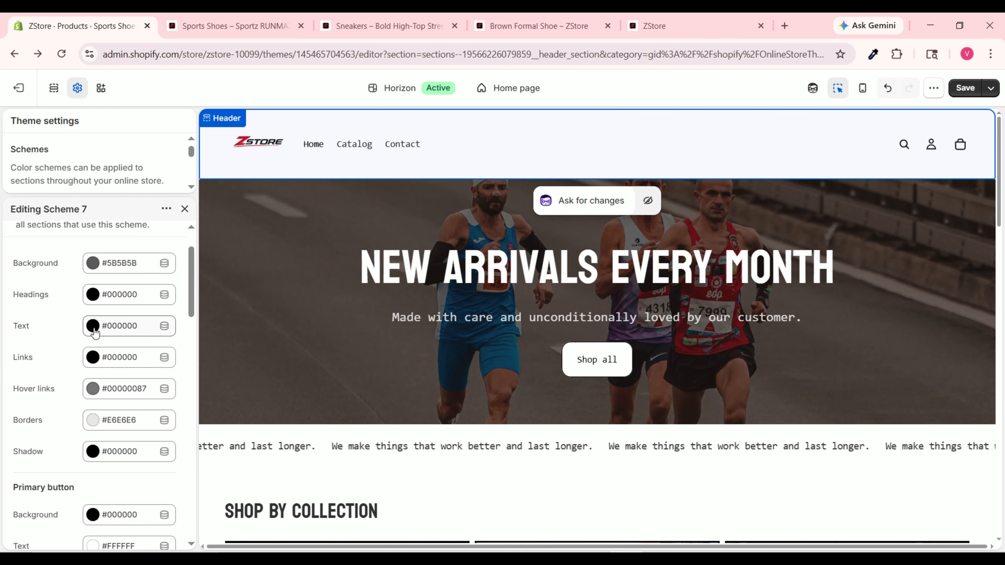
{"action": "left_click", "coordinate": [93, 331]}
{"action": "left_click", "coordinate": [94, 297]}
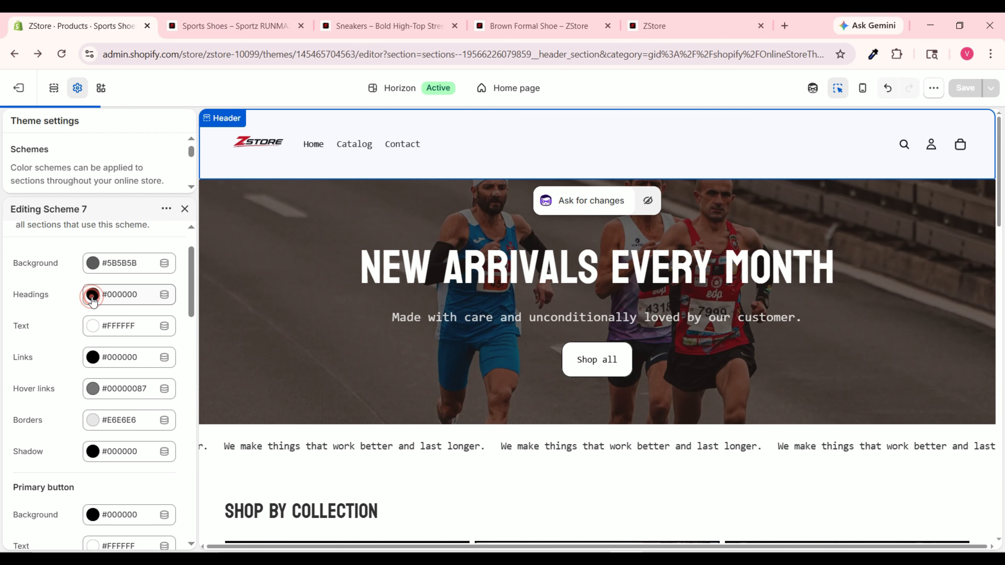
{"action": "left_click_drag", "start_coordinate": [98, 319], "coordinate": [74, 307]}
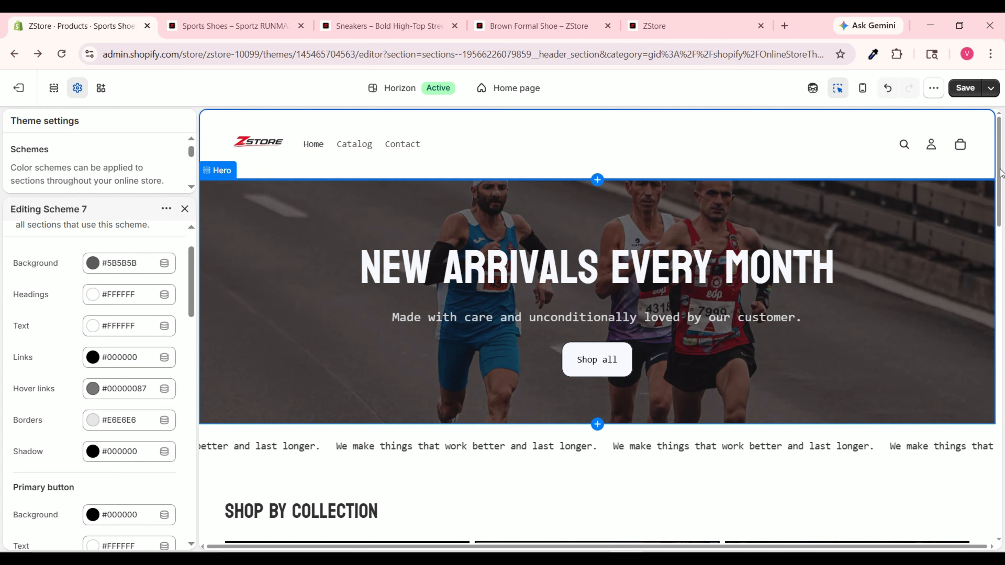
{"action": "left_click", "coordinate": [960, 147]}
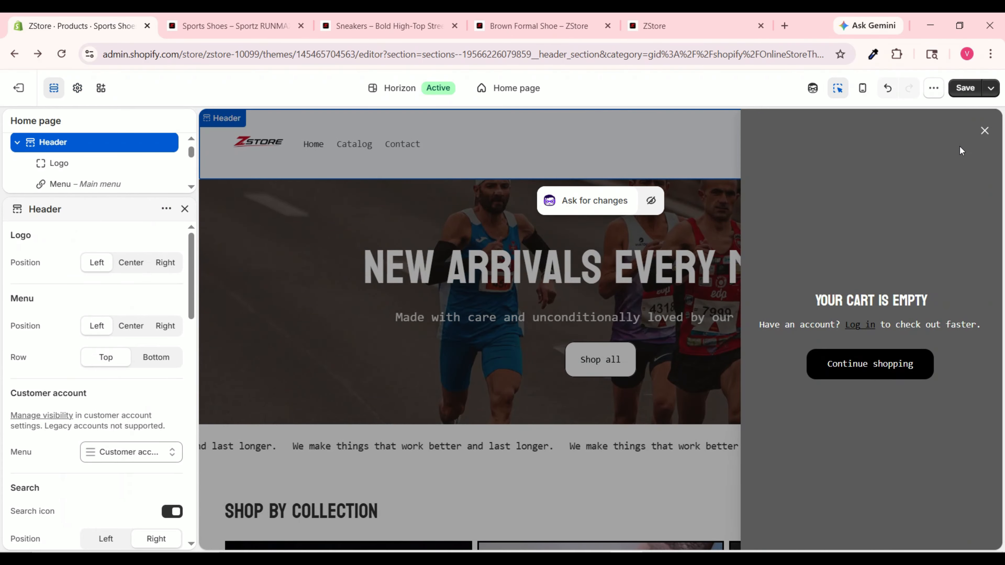
{"action": "left_click", "coordinate": [985, 131]}
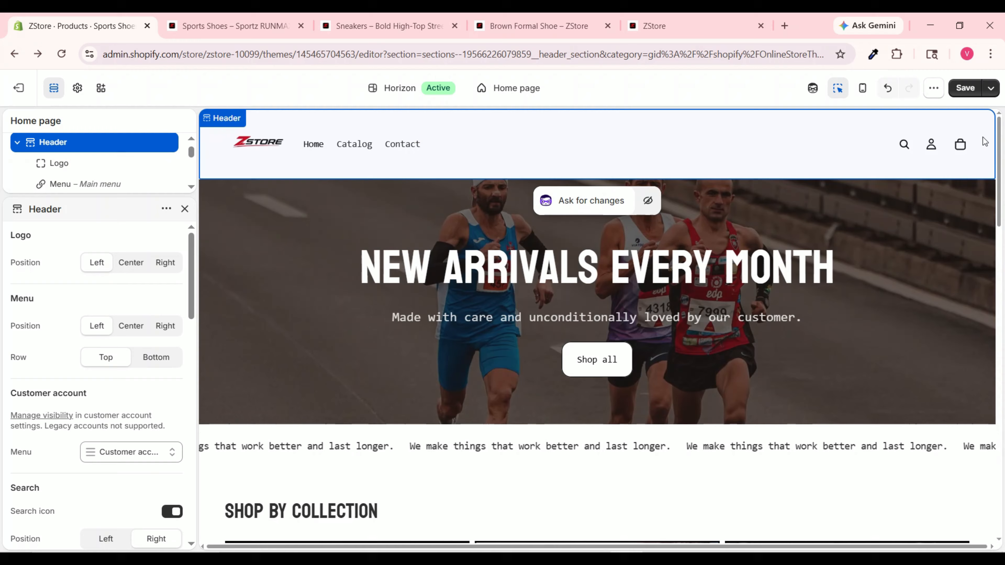
Set Scheme 7's link color to blue #0024FF and check it in the cart drawer.
{"action": "left_click", "coordinate": [75, 89]}
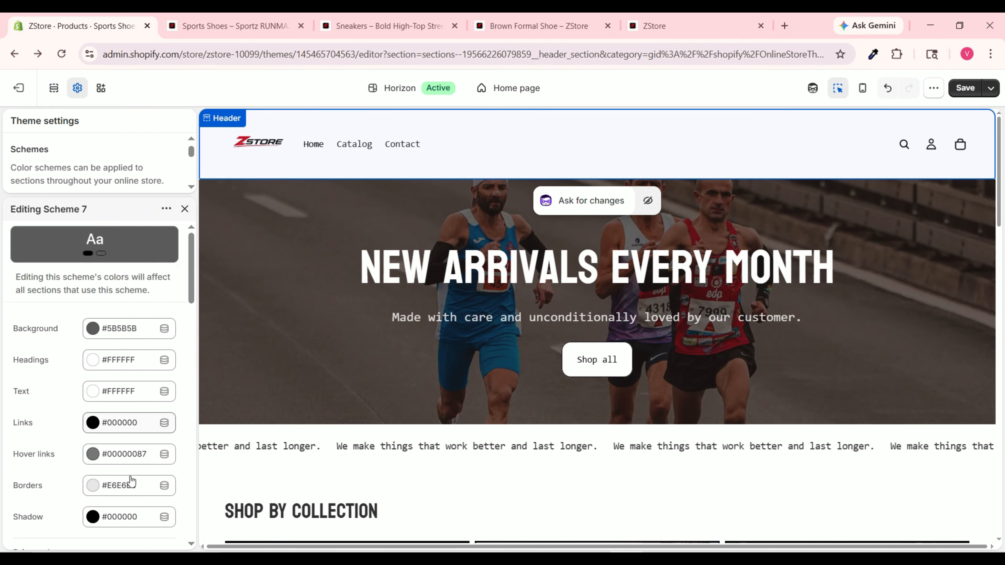
{"action": "scroll", "coordinate": [127, 455], "scroll_direction": "down", "scroll_amount": 2}
{"action": "left_click", "coordinate": [94, 357]}
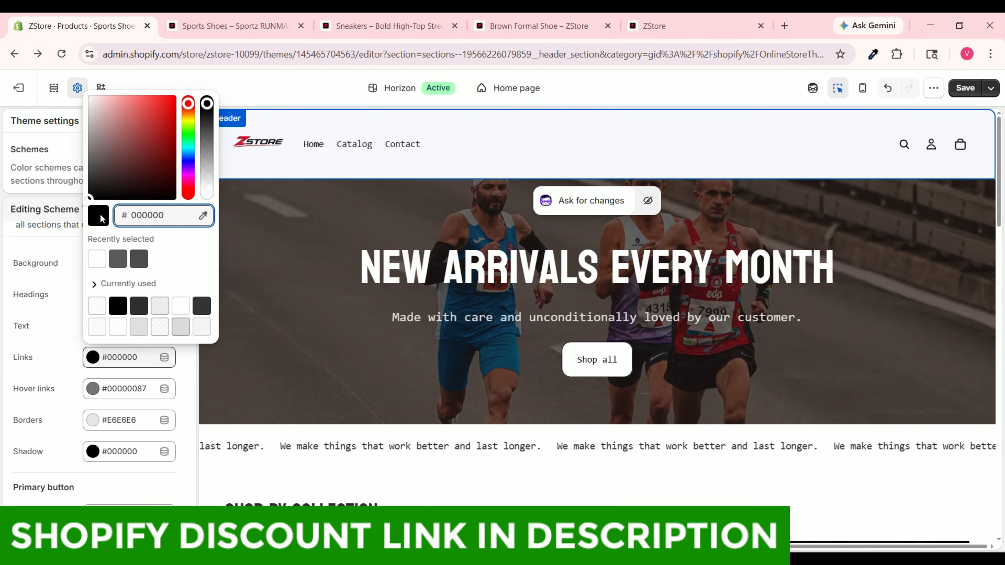
{"action": "left_click", "coordinate": [97, 259]}
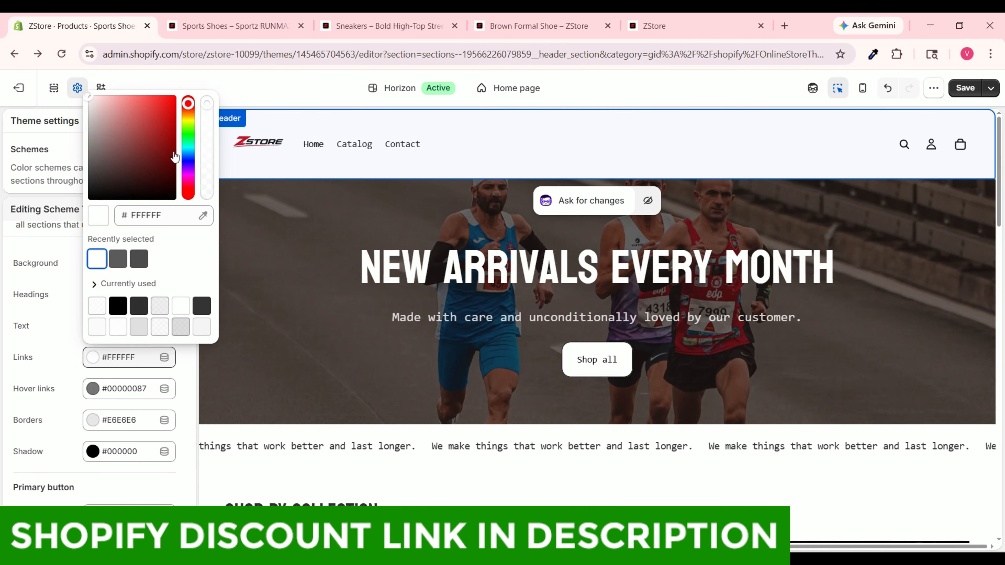
{"action": "left_click", "coordinate": [189, 152]}
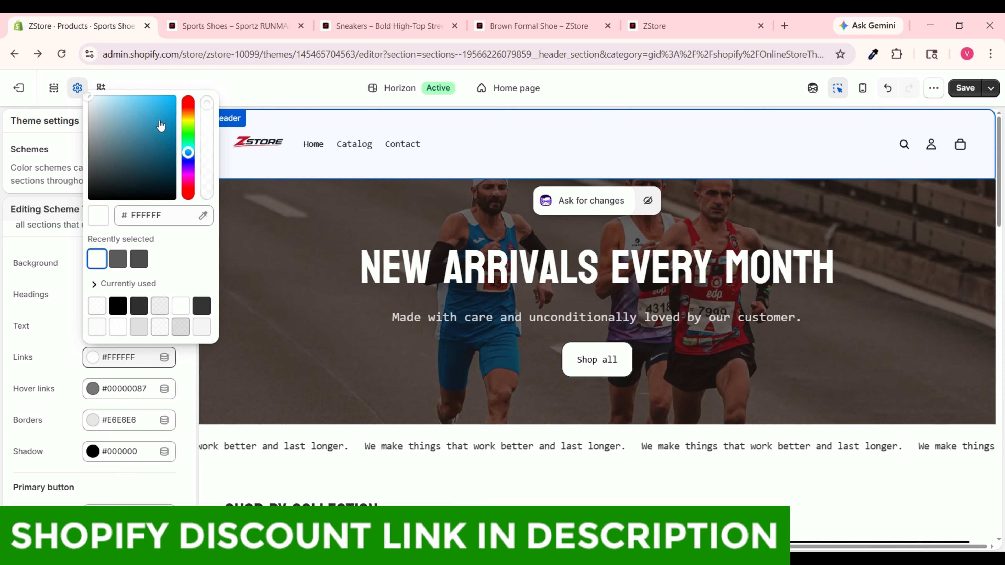
{"action": "left_click", "coordinate": [175, 97]}
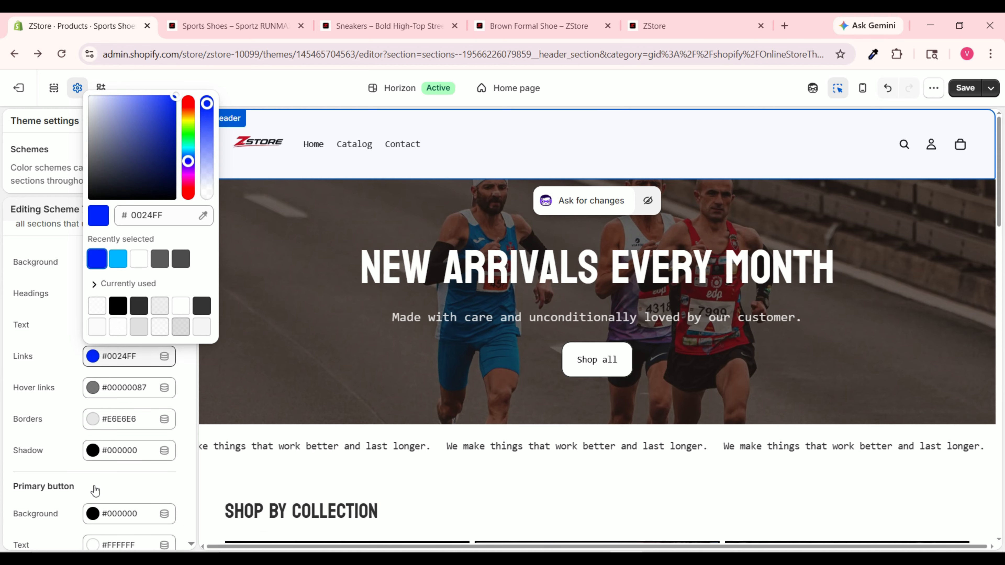
{"action": "scroll", "coordinate": [95, 491], "scroll_direction": "down", "scroll_amount": 2}
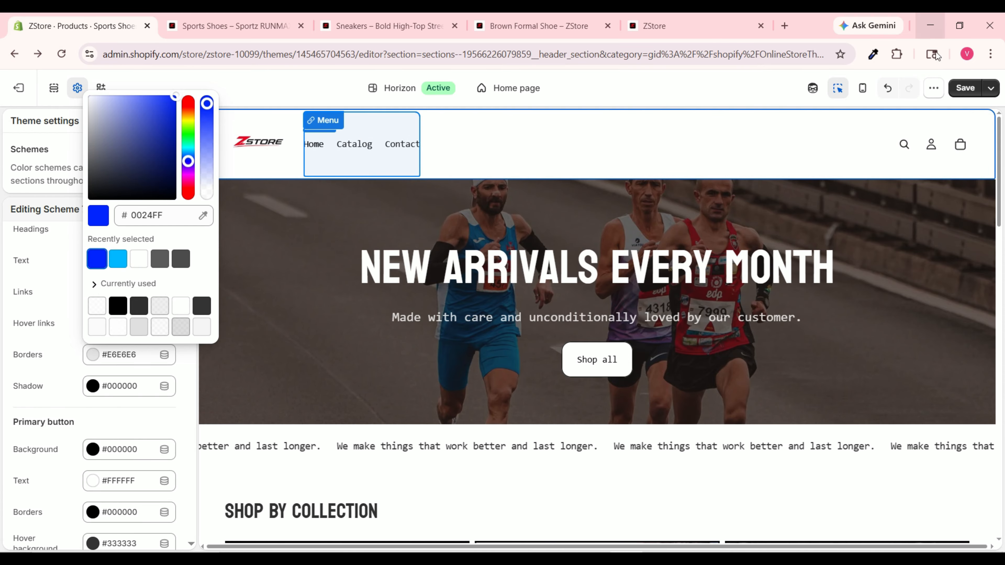
{"action": "left_click", "coordinate": [960, 146]}
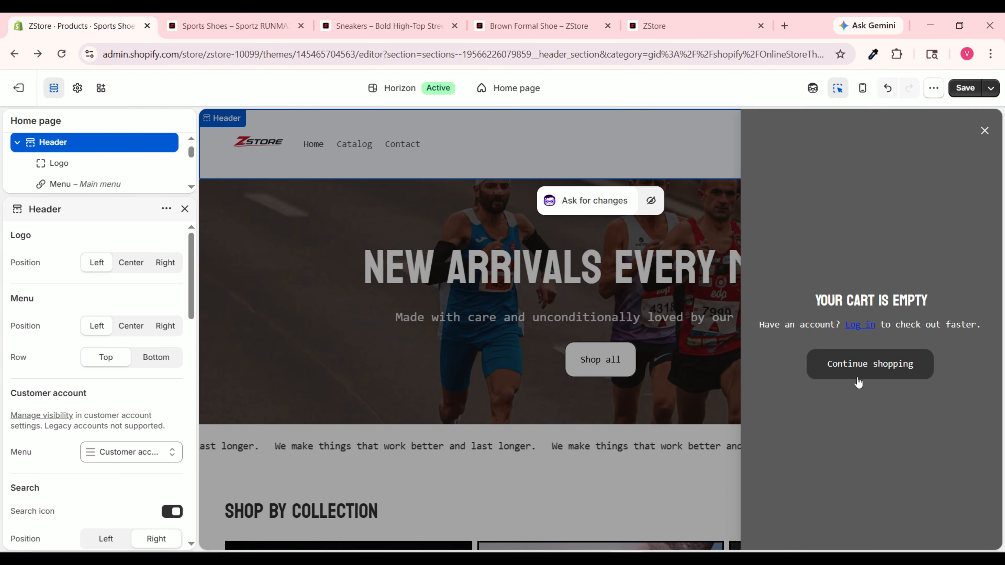
Close the cart drawer preview, save the theme changes and exit the theme editor.
{"action": "left_click", "coordinate": [985, 132]}
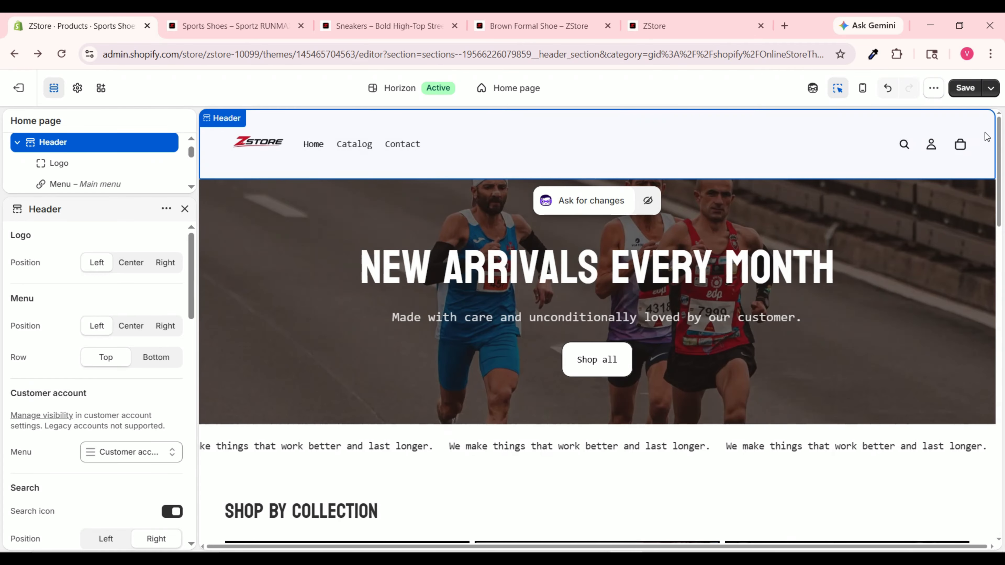
{"action": "left_click", "coordinate": [966, 89]}
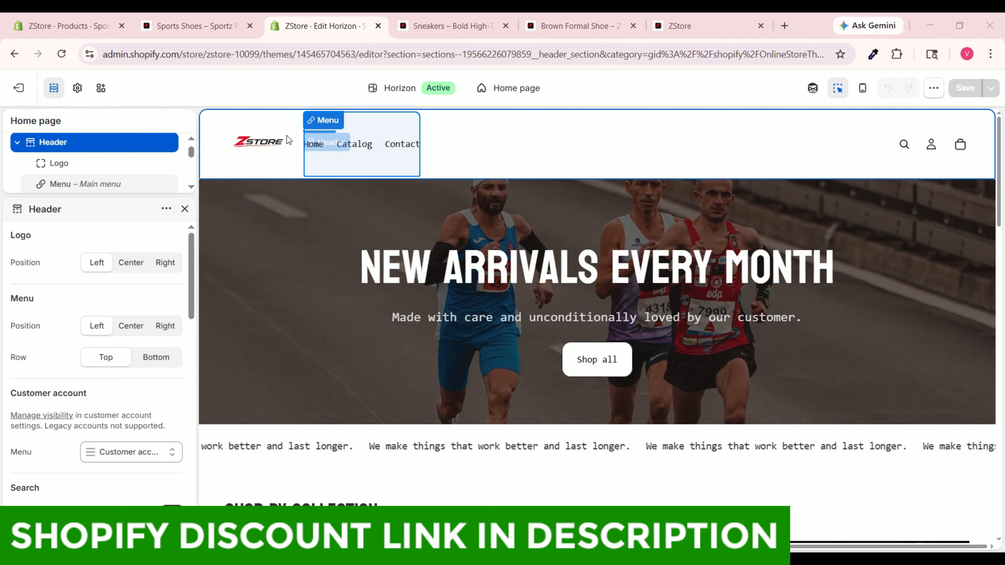
{"action": "left_click", "coordinate": [19, 89]}
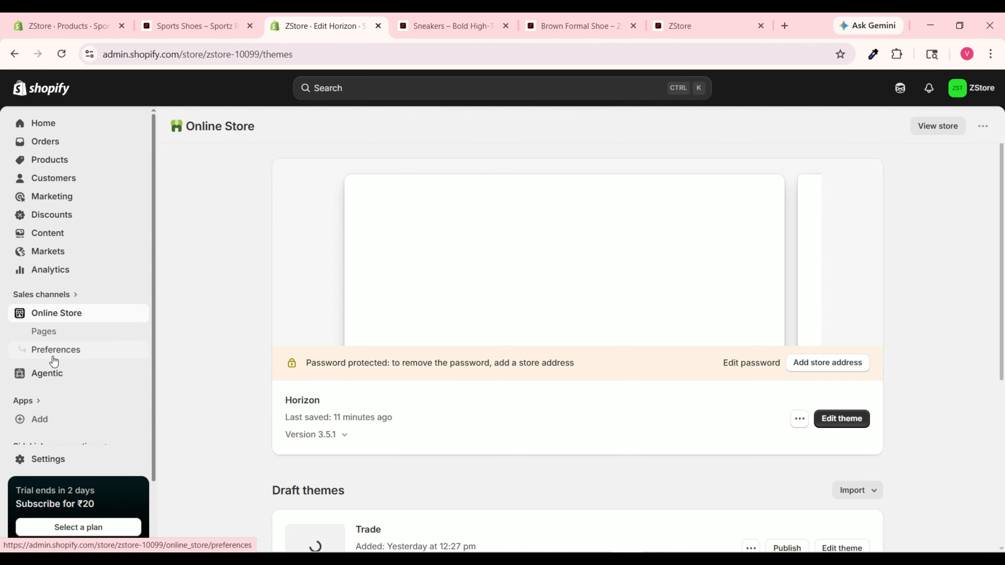
Open the store settings and examine the store contact details and the store address form, leaving both unedited.
{"action": "scroll", "coordinate": [55, 380], "scroll_direction": "down", "scroll_amount": 2}
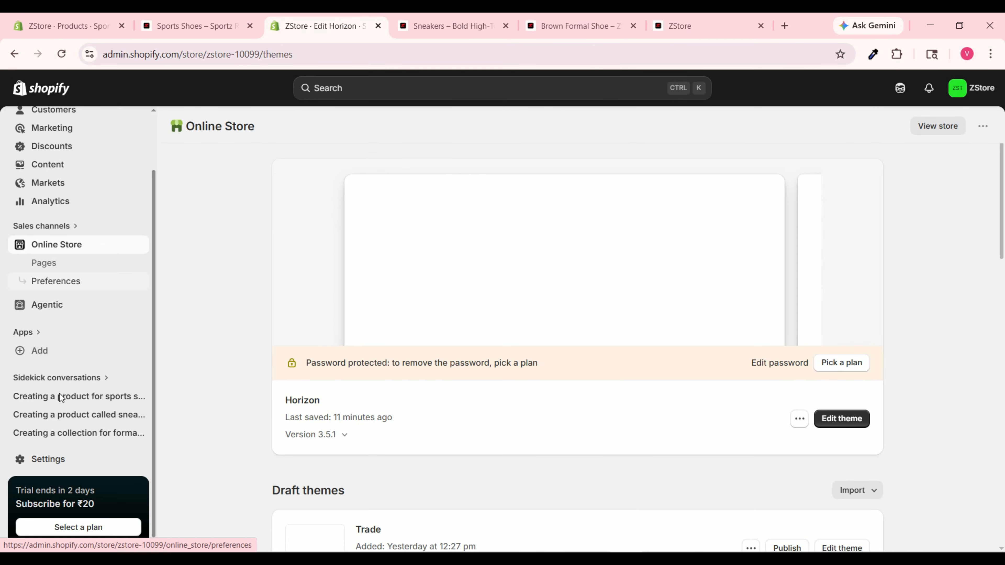
{"action": "left_click", "coordinate": [57, 461]}
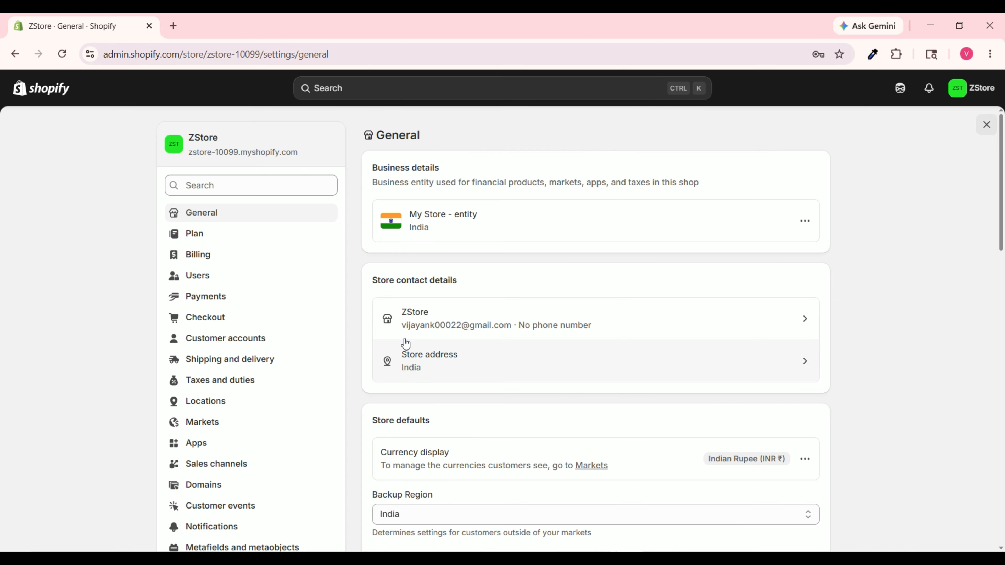
{"action": "left_click", "coordinate": [616, 325]}
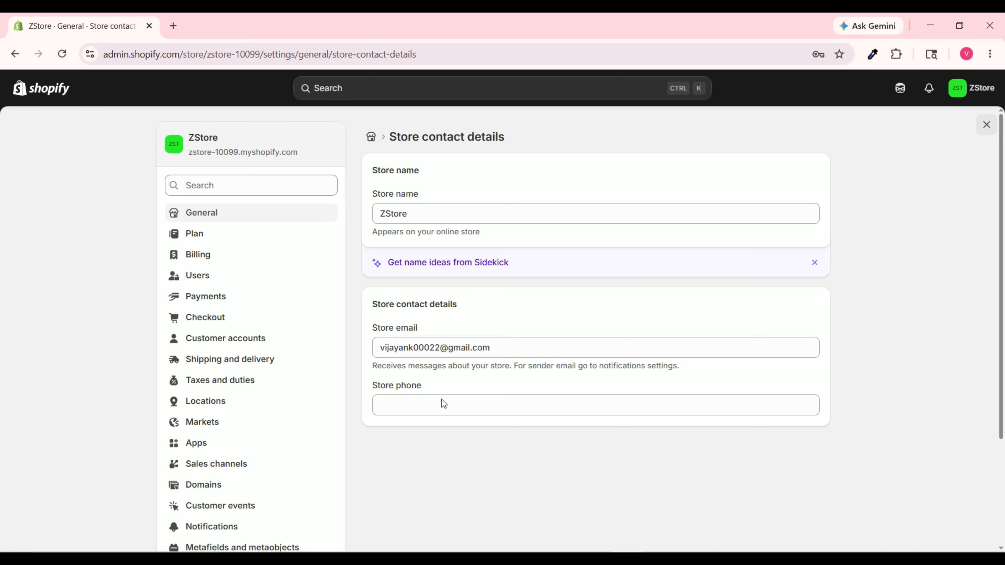
{"action": "left_click", "coordinate": [457, 404]}
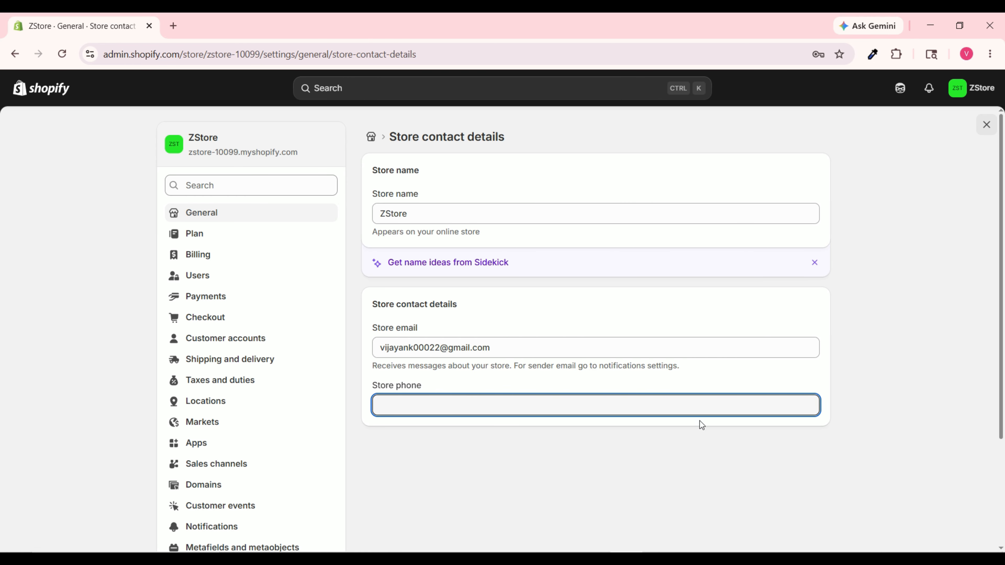
{"action": "left_click", "coordinate": [371, 137]}
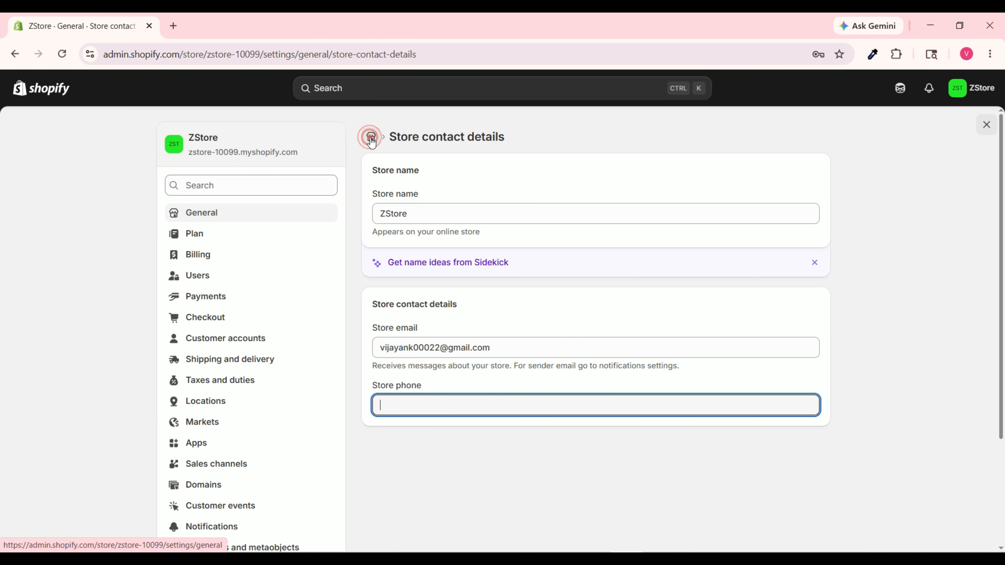
{"action": "scroll", "coordinate": [449, 332], "scroll_direction": "down", "scroll_amount": 3}
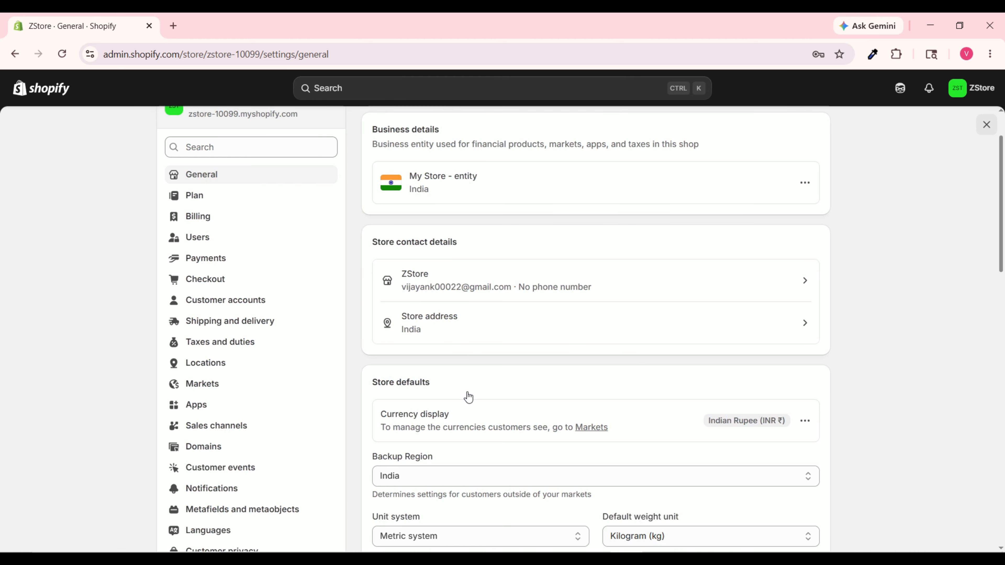
{"action": "left_click", "coordinate": [466, 234]}
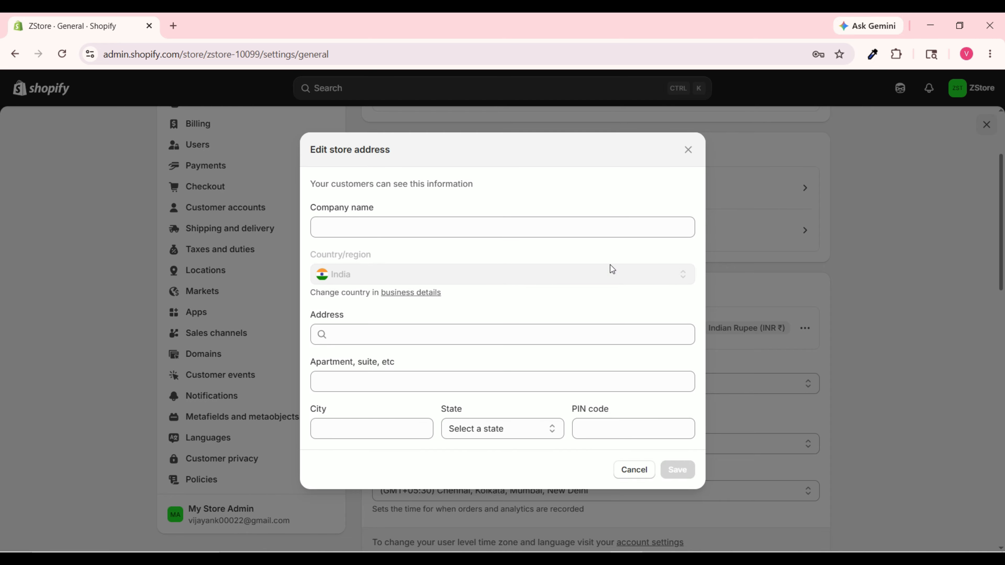
{"action": "left_click", "coordinate": [690, 156]}
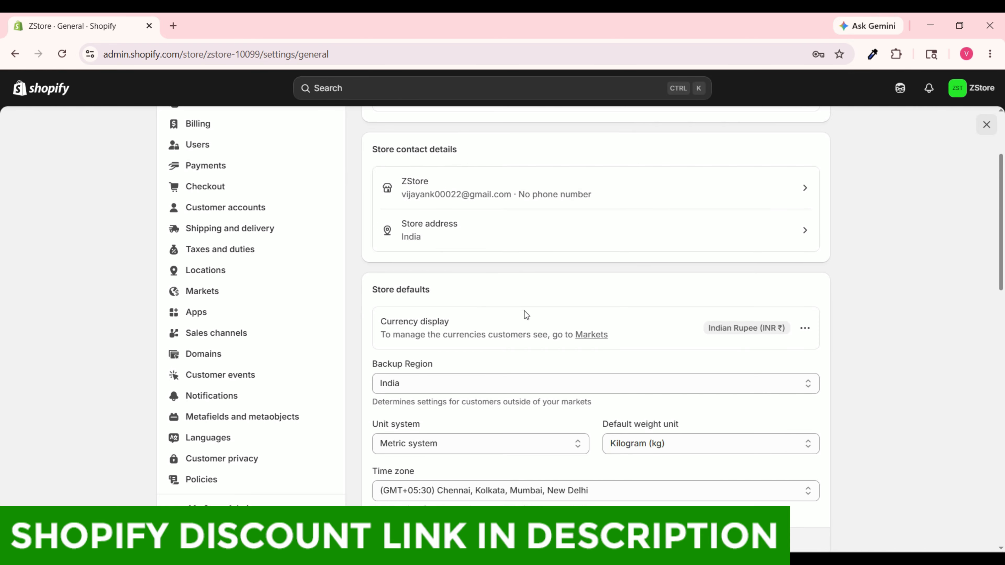
Examine the general settings for unit system, time zone, order ID format, order processing, store assets and resources.
{"action": "scroll", "coordinate": [523, 308], "scroll_direction": "down", "scroll_amount": 2}
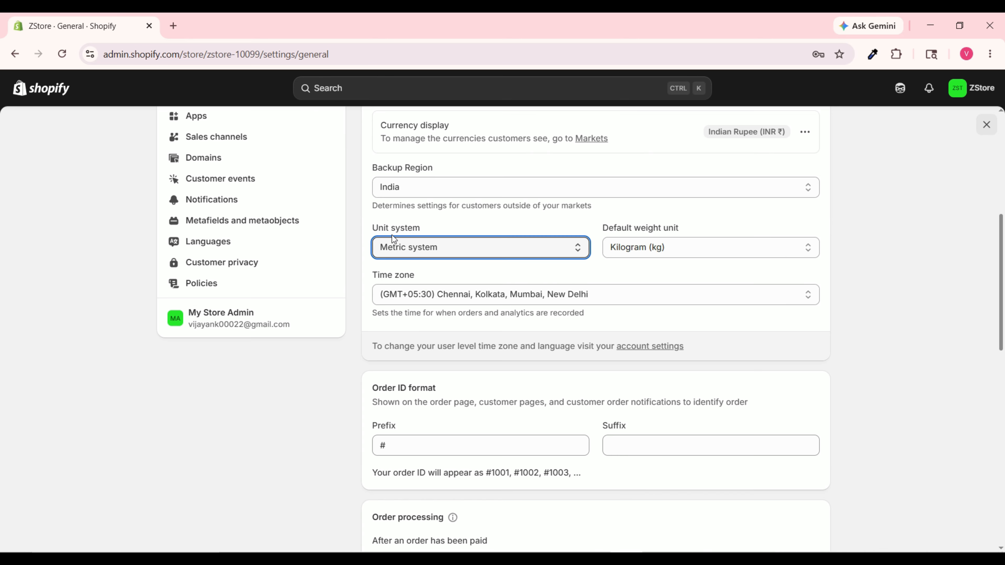
{"action": "left_click", "coordinate": [453, 252]}
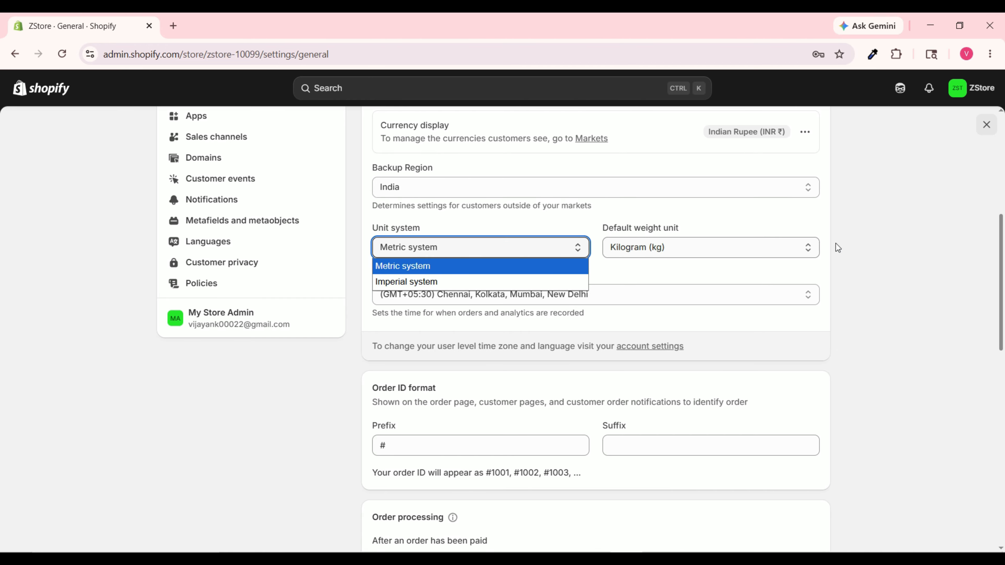
{"action": "left_click", "coordinate": [874, 240]}
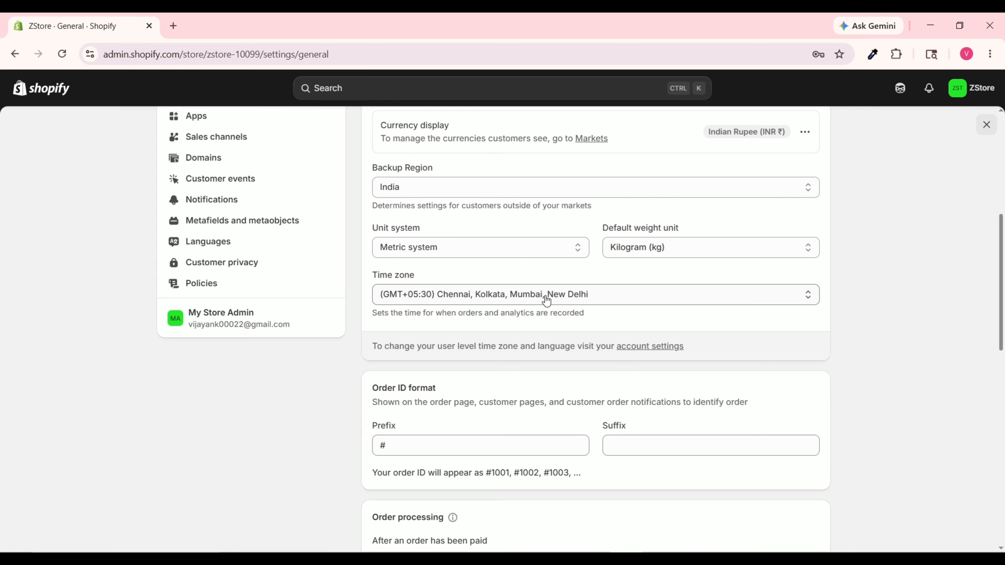
{"action": "scroll", "coordinate": [495, 391], "scroll_direction": "down", "scroll_amount": 5}
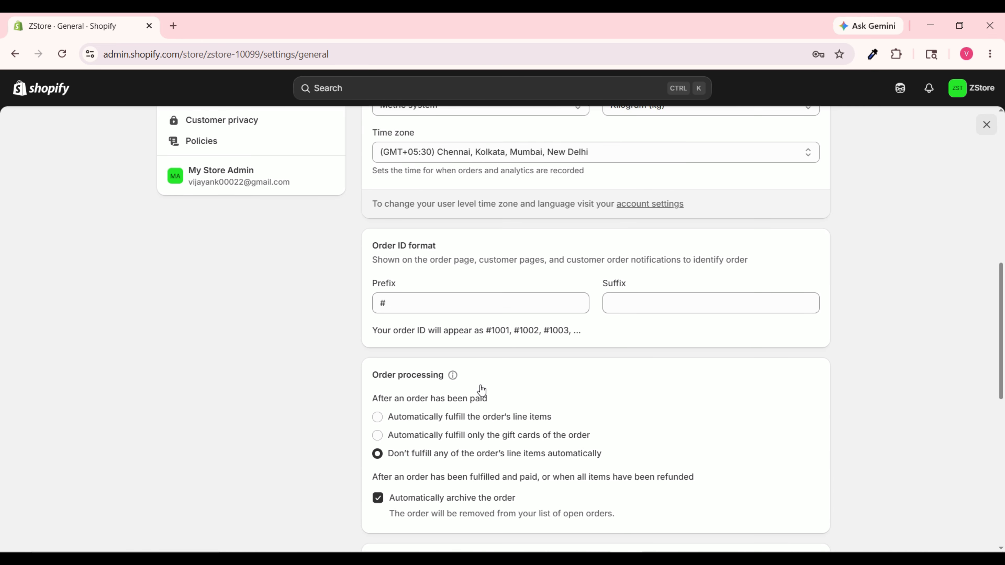
{"action": "scroll", "coordinate": [488, 382], "scroll_direction": "down", "scroll_amount": 2}
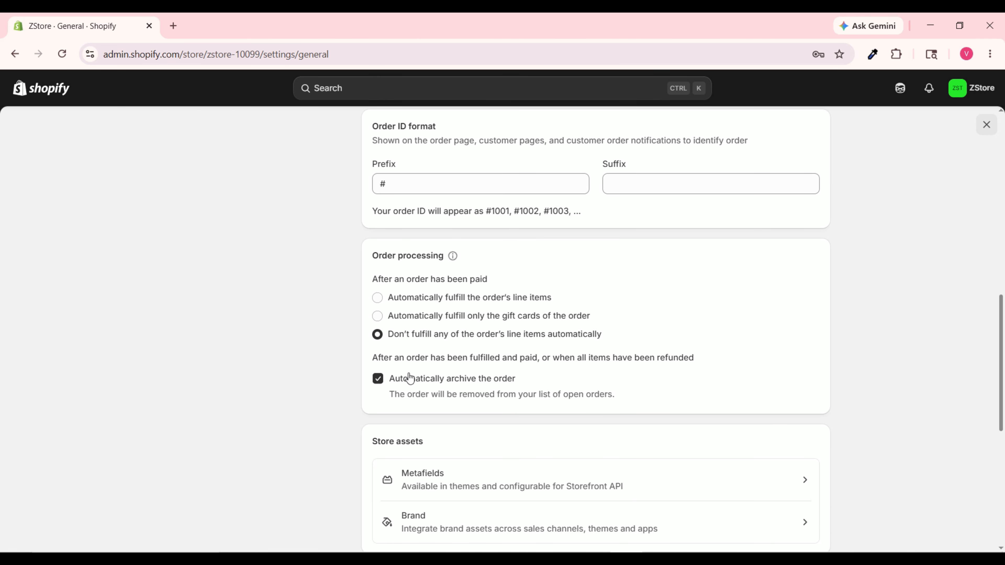
{"action": "scroll", "coordinate": [488, 393], "scroll_direction": "down", "scroll_amount": 9}
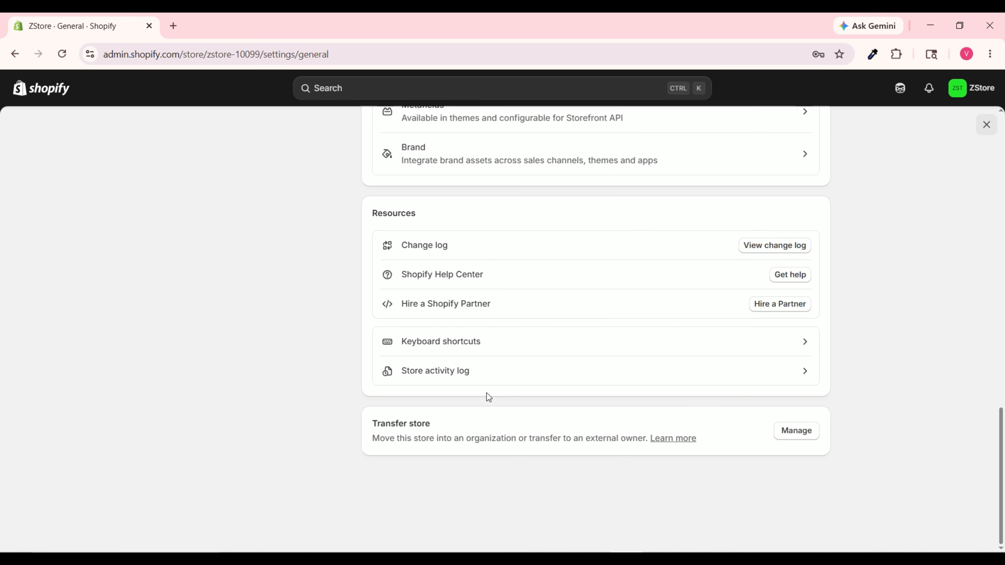
{"action": "scroll", "coordinate": [486, 396], "scroll_direction": "up", "scroll_amount": 20}
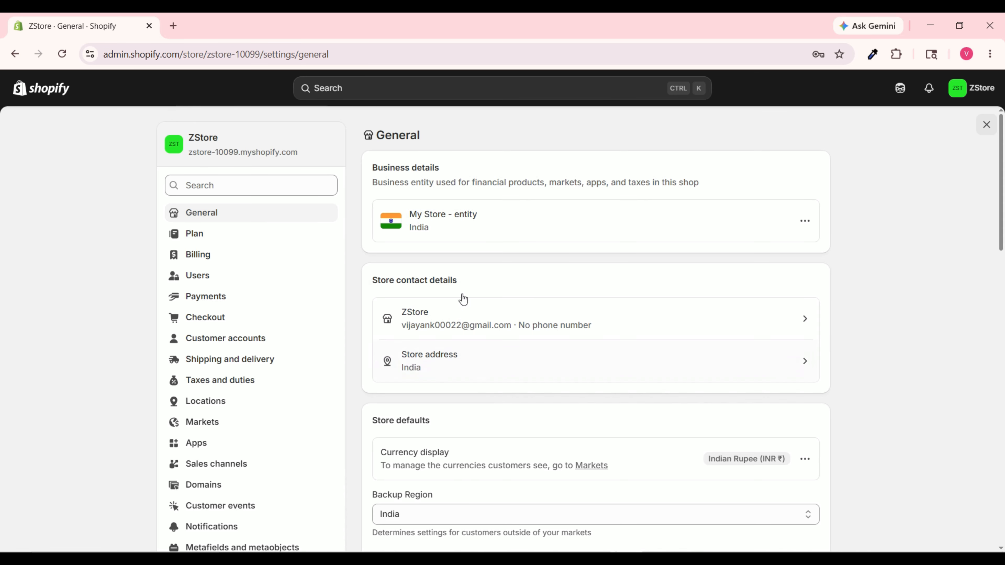
Look over the store's billing page and its list of users.
{"action": "left_click", "coordinate": [238, 261]}
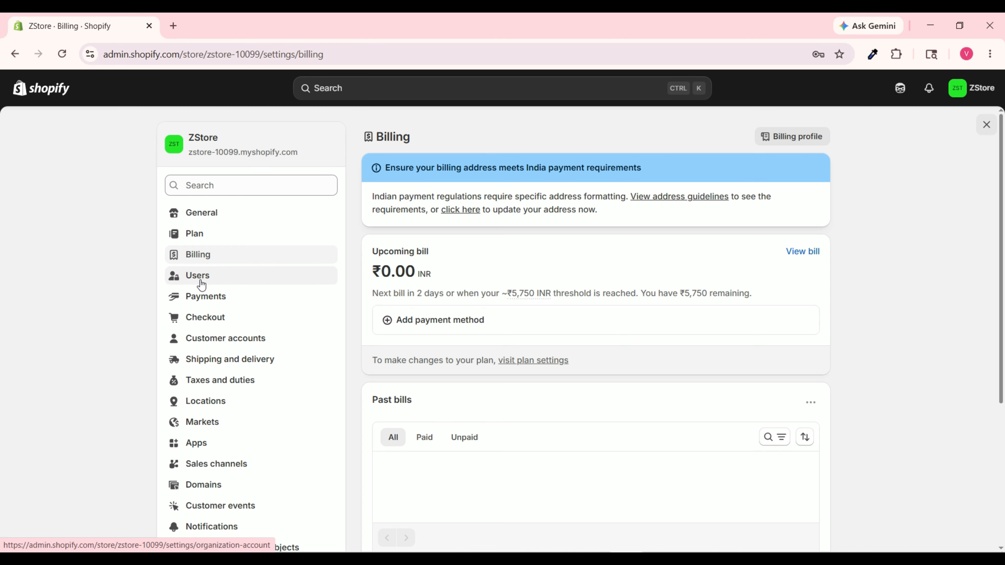
{"action": "left_click", "coordinate": [213, 279]}
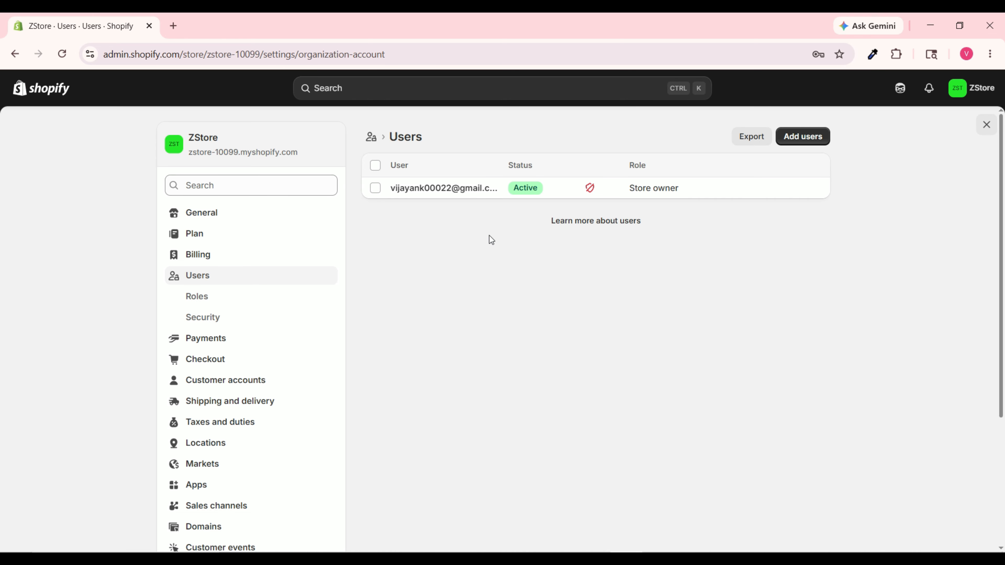
Open the store's policies and insert the template text into the return and refund policy.
{"action": "scroll", "coordinate": [213, 366], "scroll_direction": "down", "scroll_amount": 5}
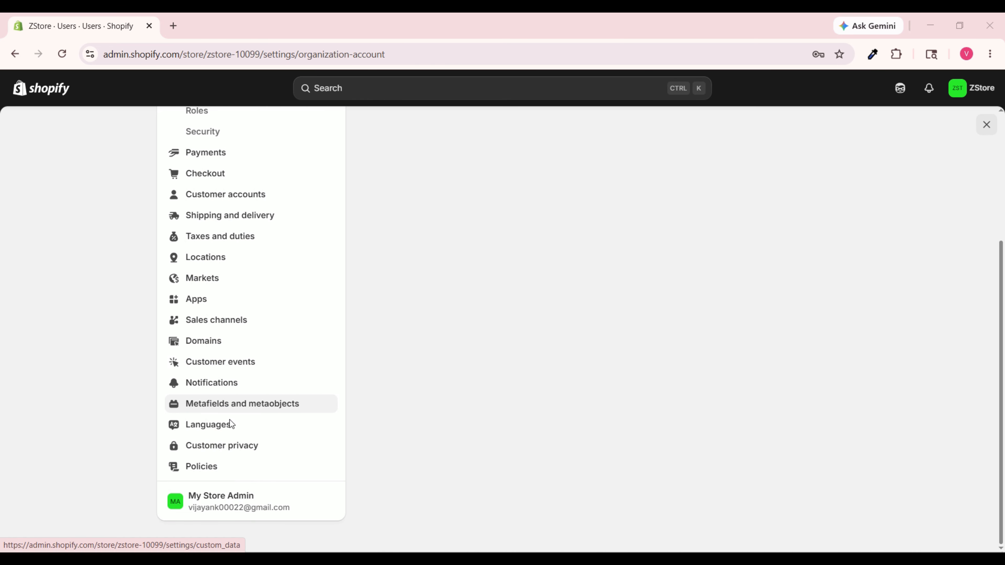
{"action": "left_click", "coordinate": [224, 472]}
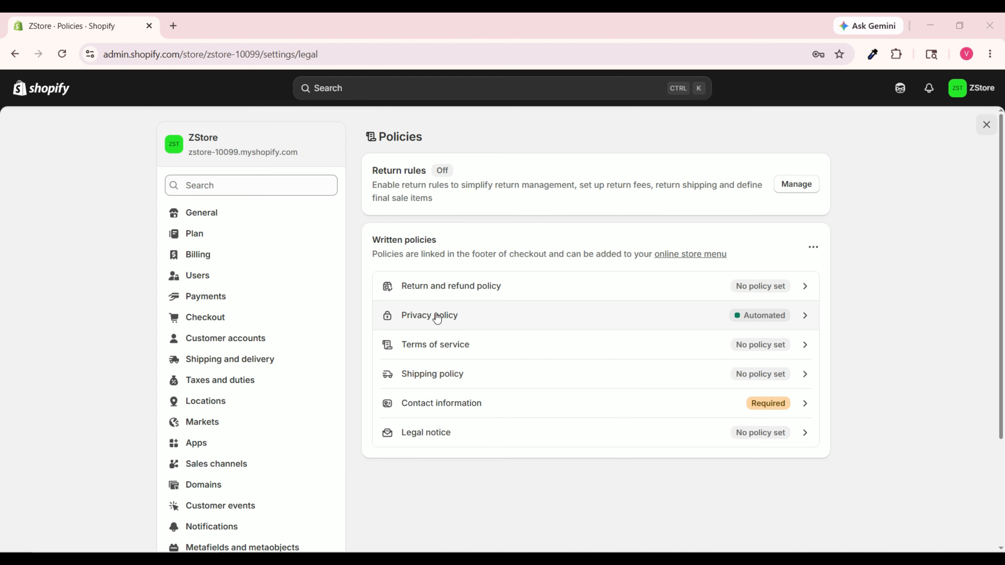
{"action": "left_click", "coordinate": [505, 292]}
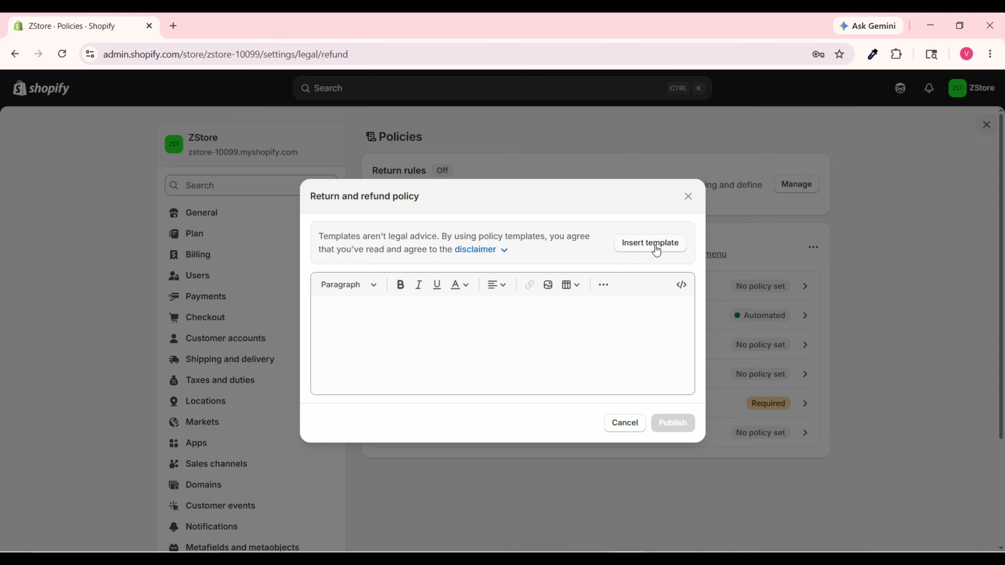
{"action": "left_click", "coordinate": [651, 246]}
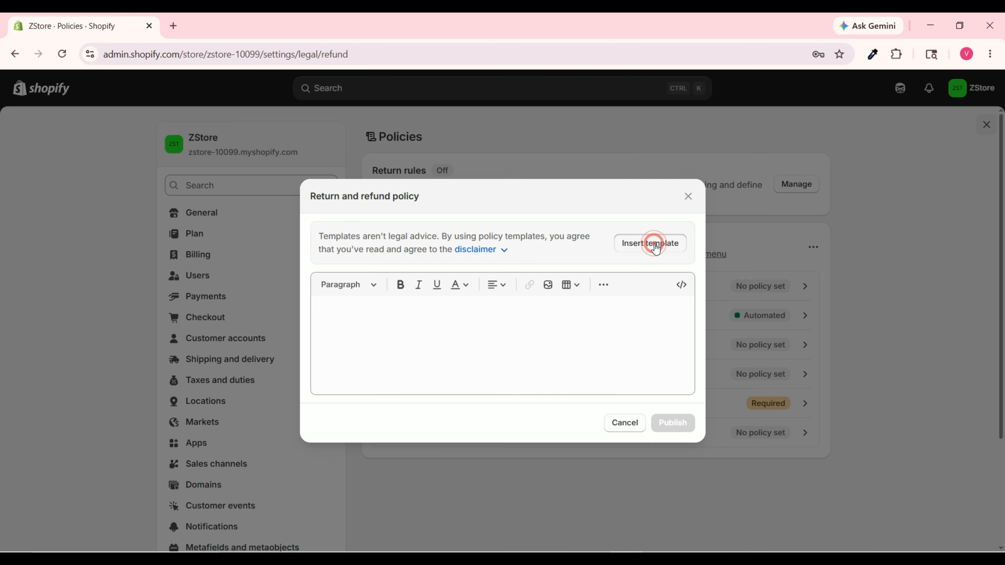
Review the return and refund policy text, including its return address placeholder, and publish the policy.
{"action": "scroll", "coordinate": [523, 358], "scroll_direction": "up", "scroll_amount": 8}
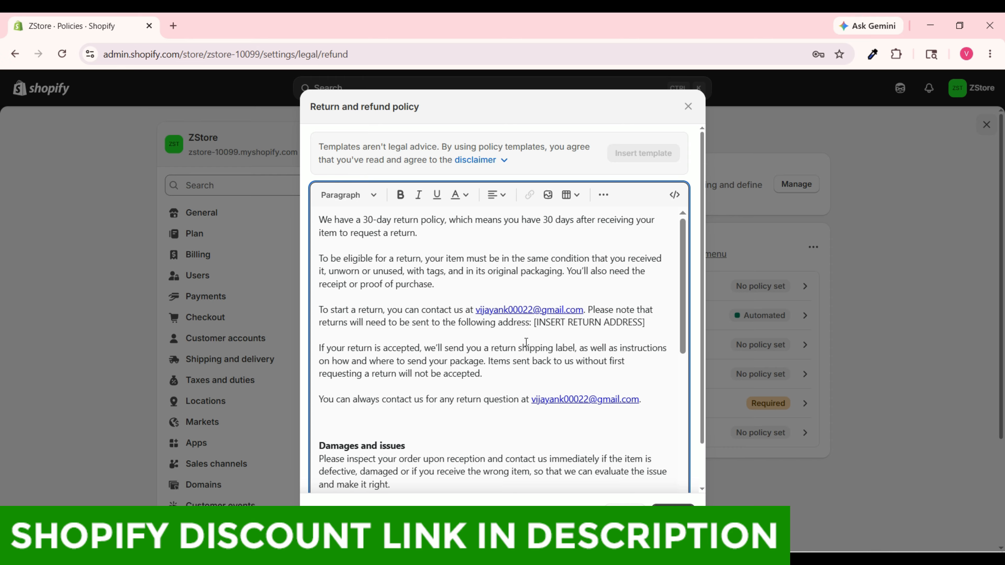
{"action": "left_click_drag", "start_coordinate": [536, 324], "coordinate": [643, 323]}
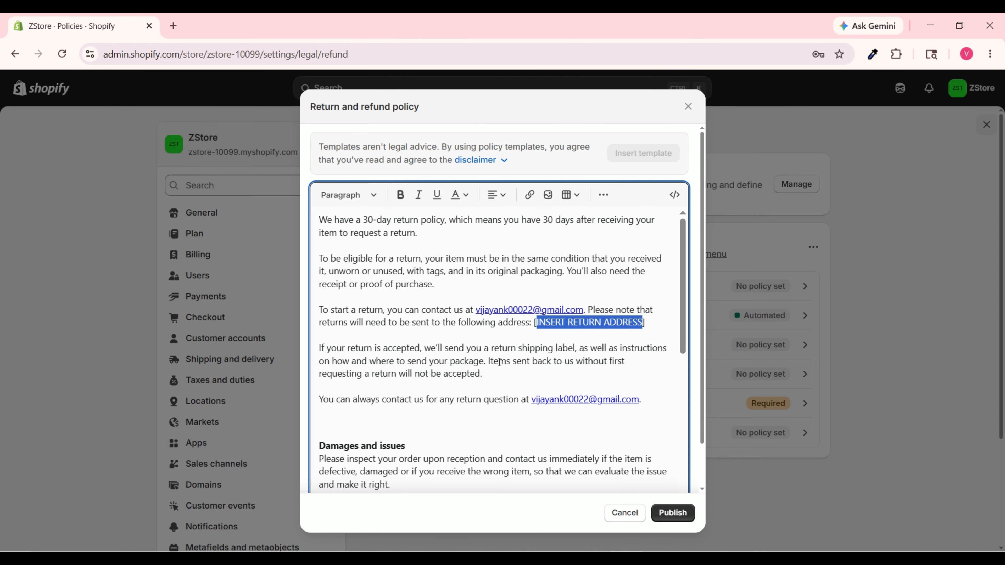
{"action": "scroll", "coordinate": [475, 338], "scroll_direction": "down", "scroll_amount": 5}
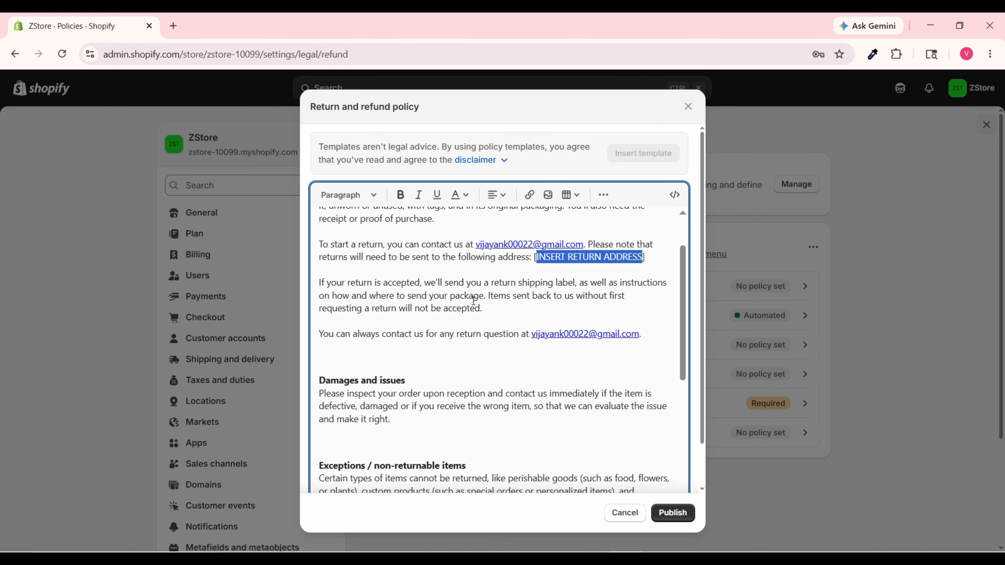
{"action": "scroll", "coordinate": [474, 302], "scroll_direction": "down", "scroll_amount": 7}
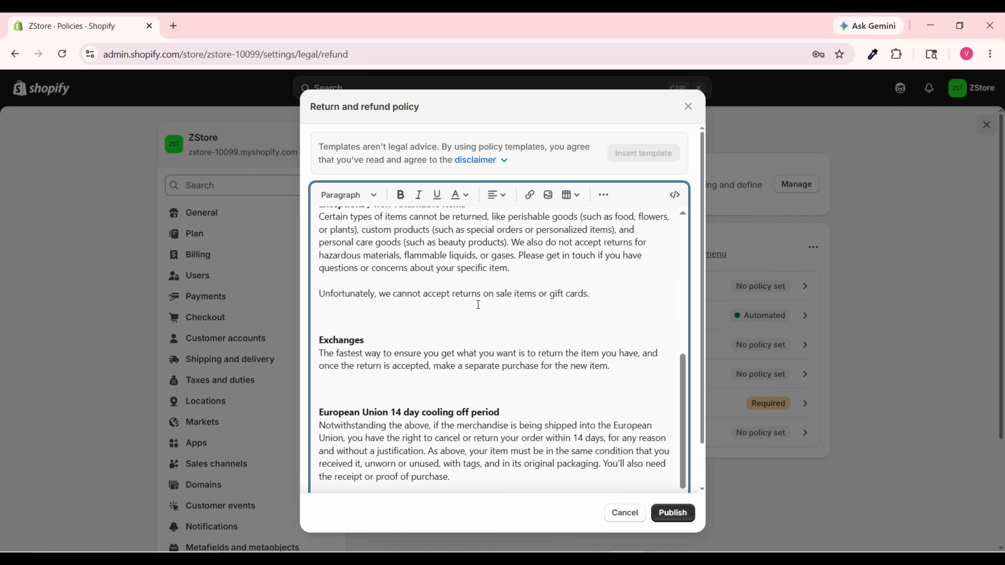
{"action": "scroll", "coordinate": [505, 397], "scroll_direction": "down", "scroll_amount": 2}
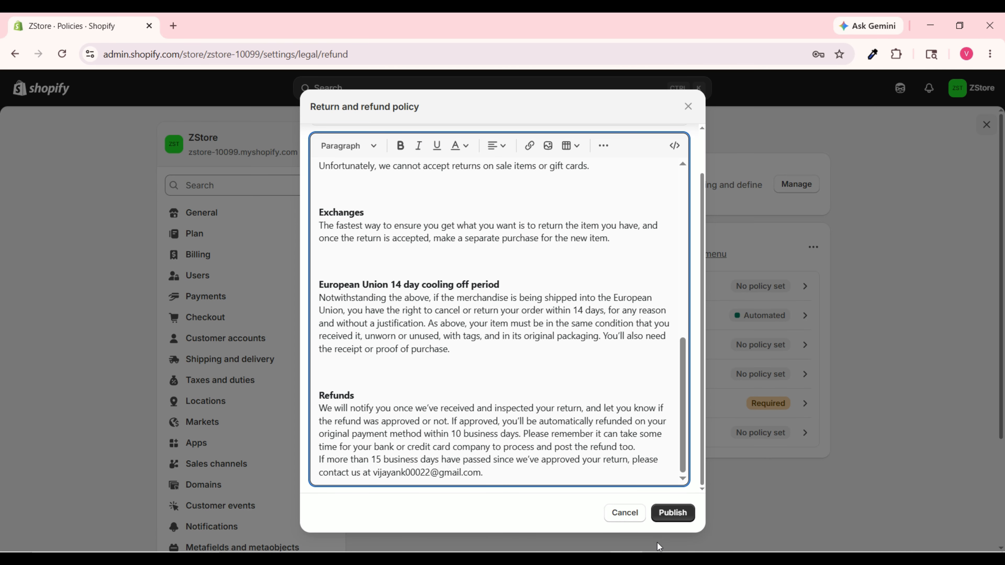
{"action": "left_click", "coordinate": [673, 514]}
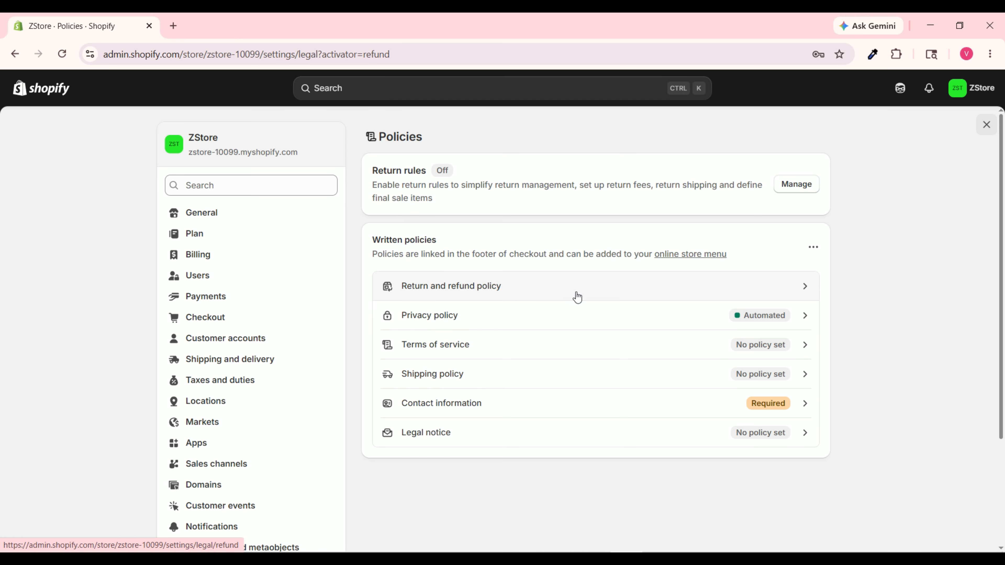
Insert the template text into the terms of service, review its contact information placeholders, and publish the policy.
{"action": "left_click", "coordinate": [481, 350]}
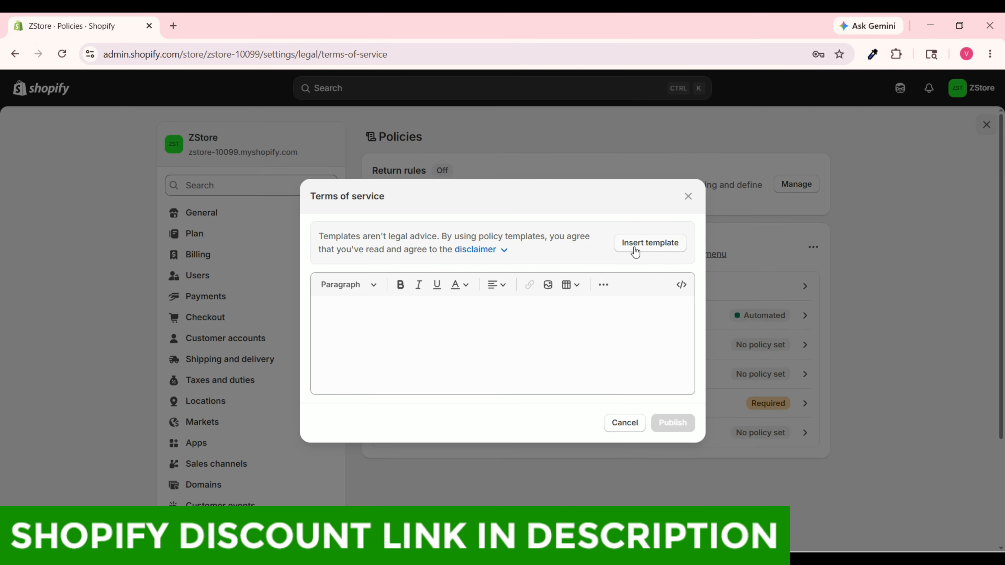
{"action": "left_click", "coordinate": [653, 244]}
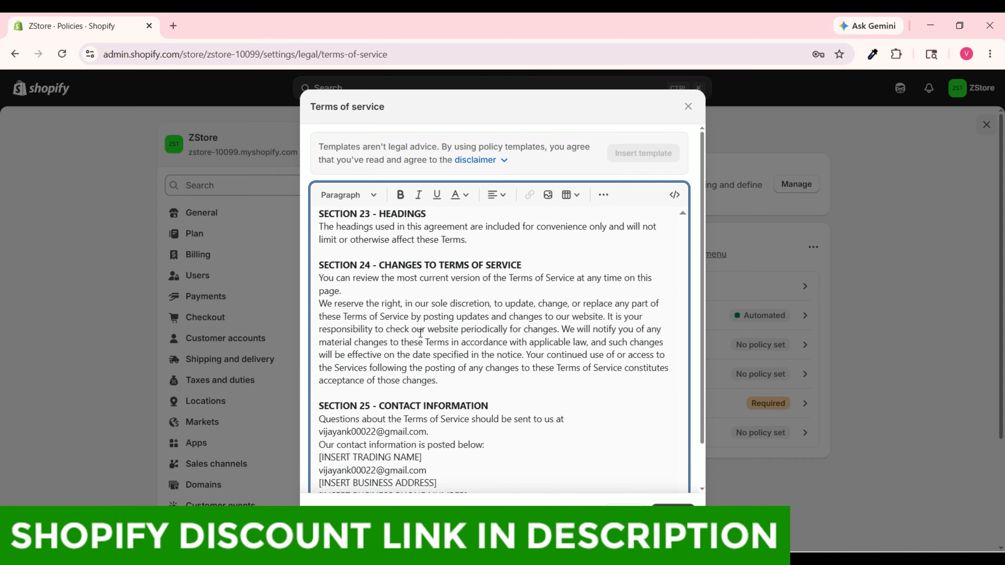
{"action": "scroll", "coordinate": [489, 333], "scroll_direction": "up", "scroll_amount": 10}
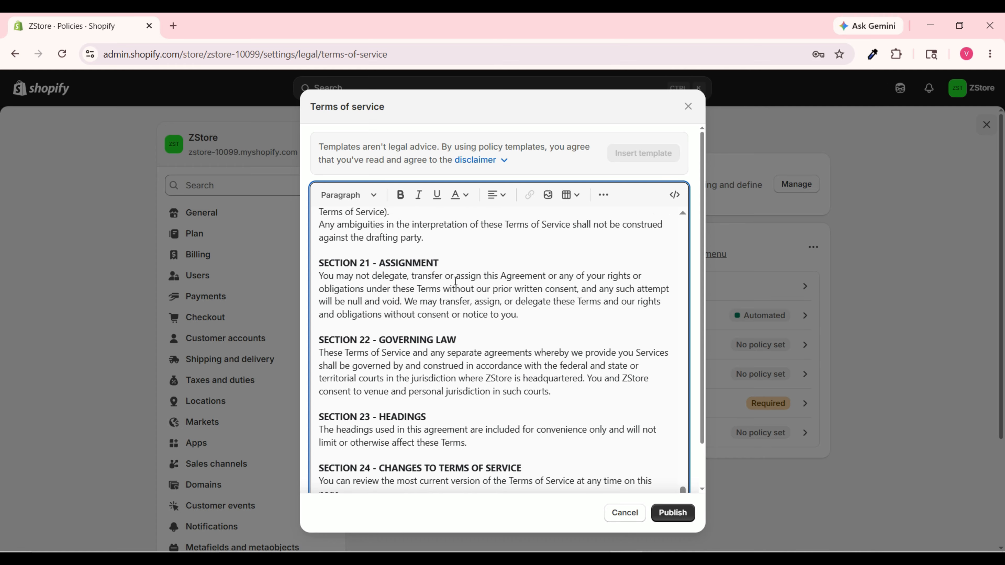
{"action": "scroll", "coordinate": [457, 280], "scroll_direction": "down", "scroll_amount": 10}
{"action": "scroll", "coordinate": [432, 425], "scroll_direction": "down", "scroll_amount": 2}
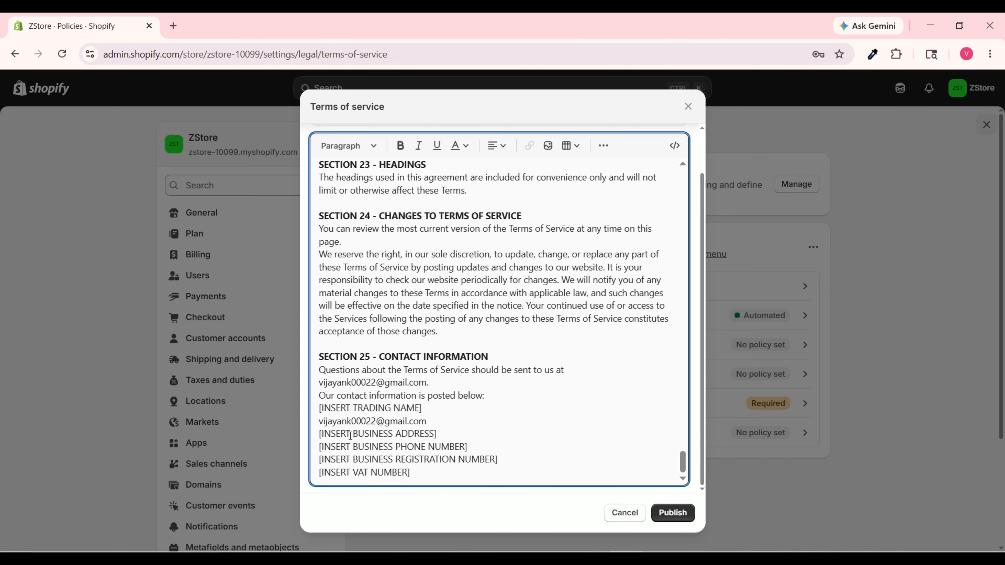
{"action": "left_click_drag", "start_coordinate": [351, 435], "coordinate": [431, 436]}
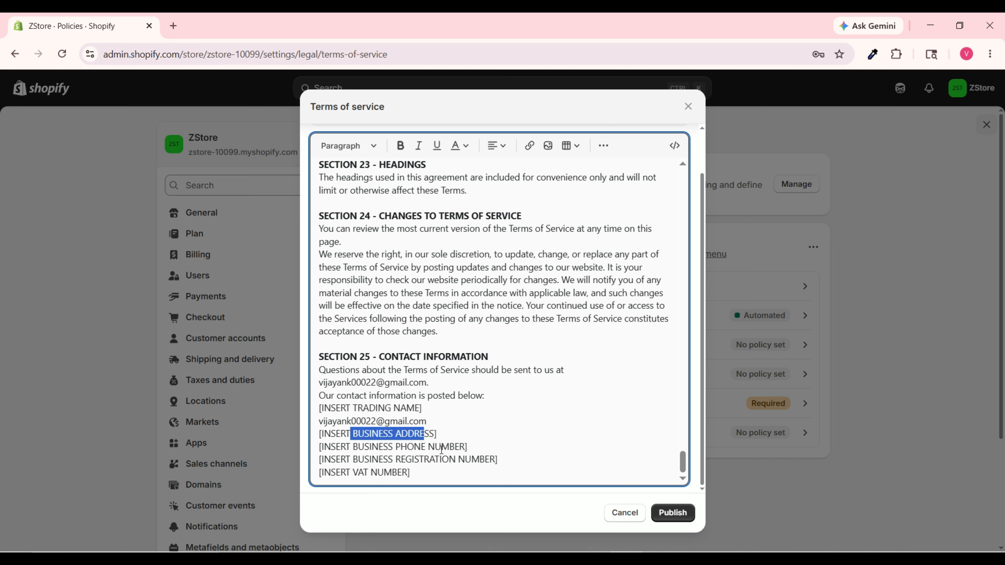
{"action": "left_click", "coordinate": [459, 451]}
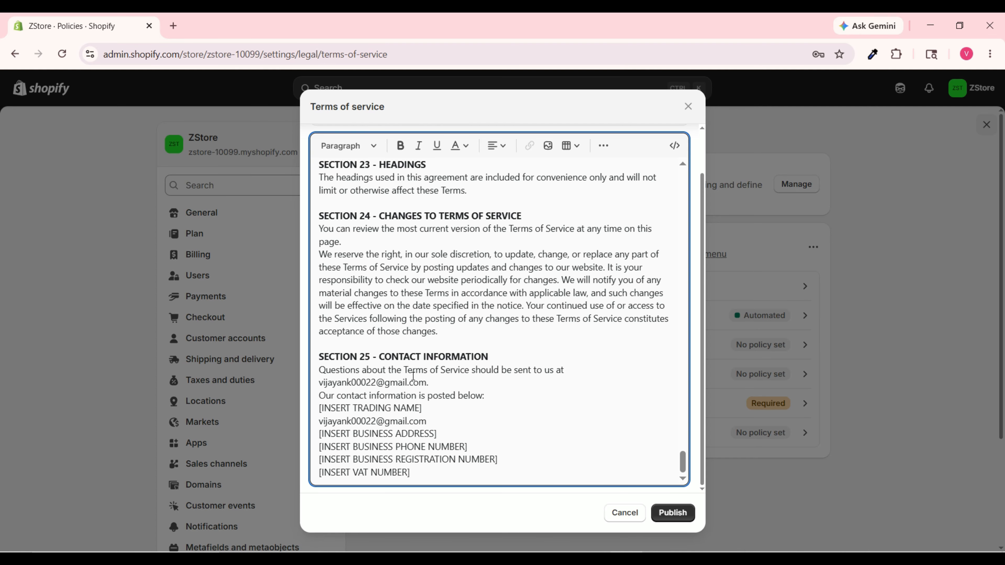
{"action": "left_click", "coordinate": [675, 513]}
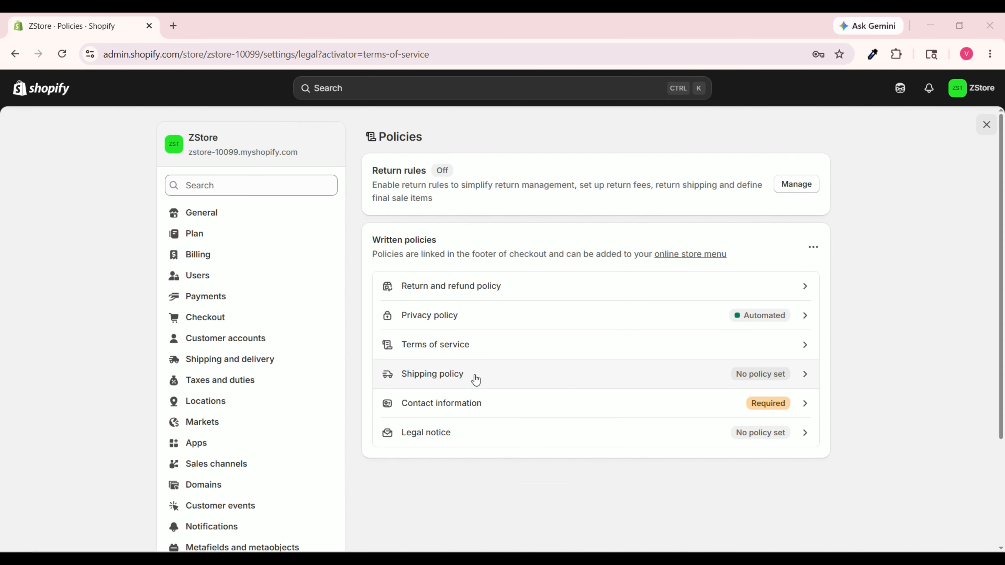
Publish a shipping policy reading "All orders shipped after 1-2 days. Expect to receive product in 7 days unless there is an issue with the post office.".
{"action": "left_click", "coordinate": [477, 372]}
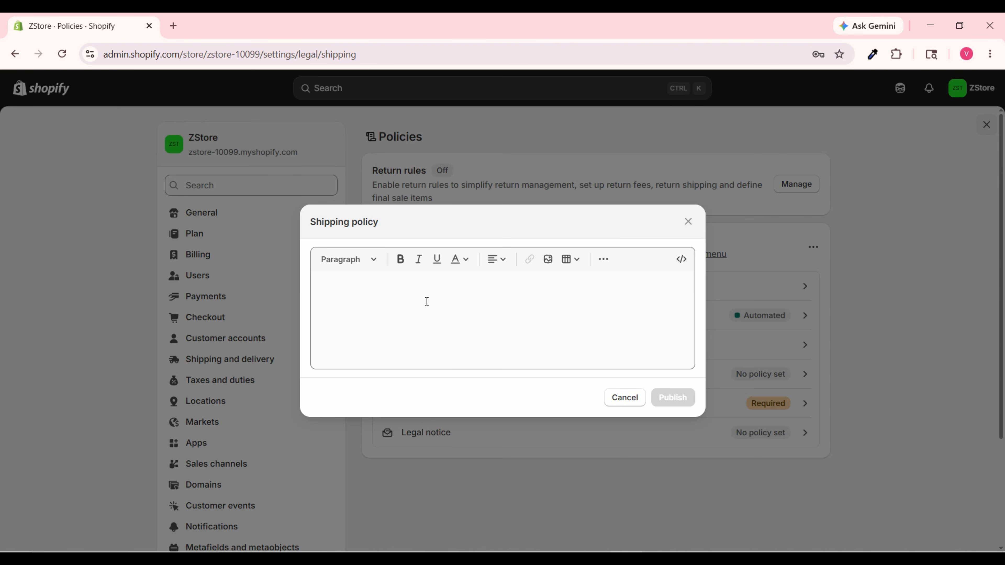
{"action": "left_click", "coordinate": [427, 300]}
{"action": "type", "text": "All orders shipped after 1-2 days. Expect to receive product in 7 days unless there is an issue with the post office."}
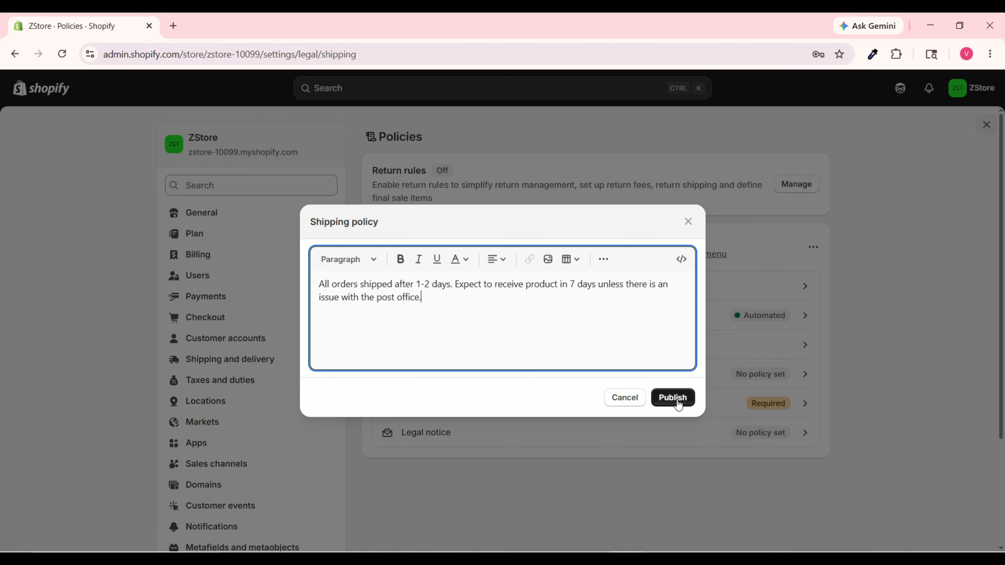
{"action": "left_click", "coordinate": [667, 403]}
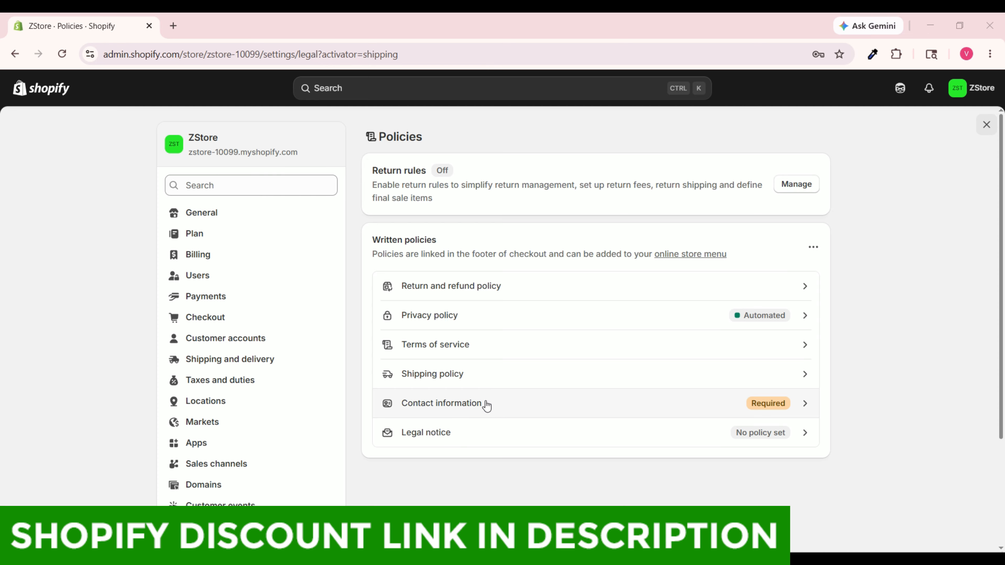
Insert the template text into the contact information policy and publish it.
{"action": "left_click", "coordinate": [494, 402]}
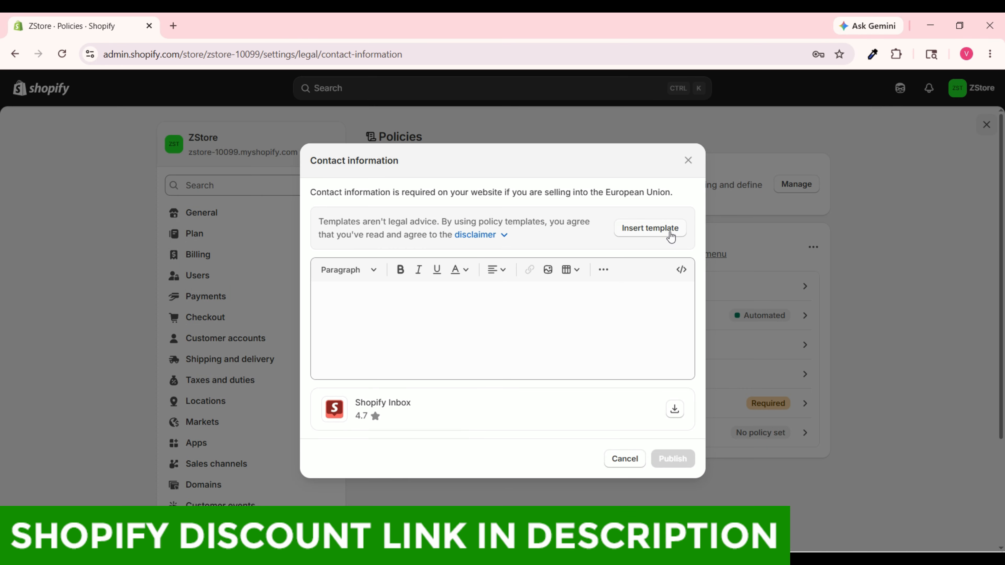
{"action": "left_click", "coordinate": [670, 239]}
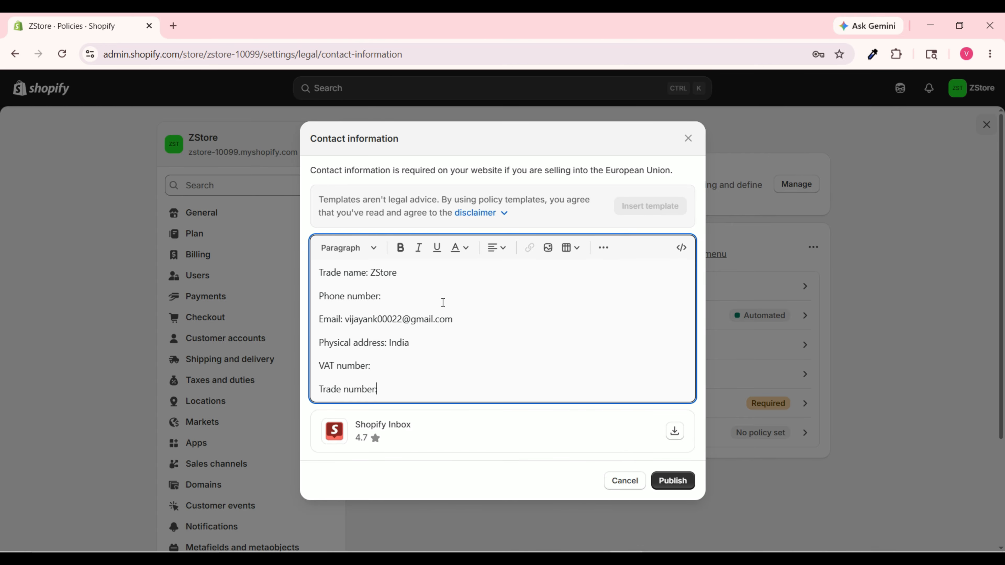
{"action": "left_click", "coordinate": [673, 480]}
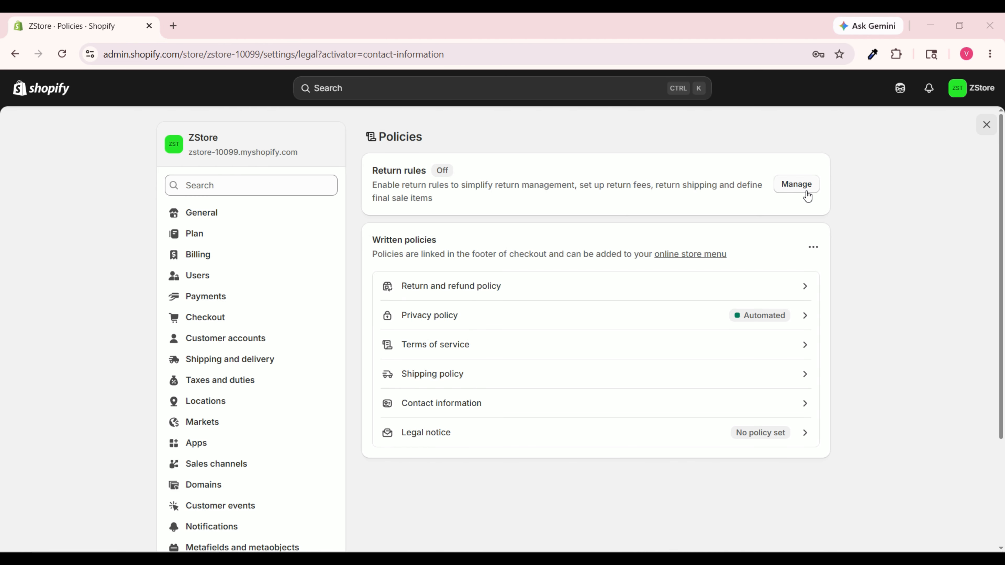
In the return rules, set the return window to 14 days and charge a 10% restocking fee.
{"action": "left_click", "coordinate": [796, 184]}
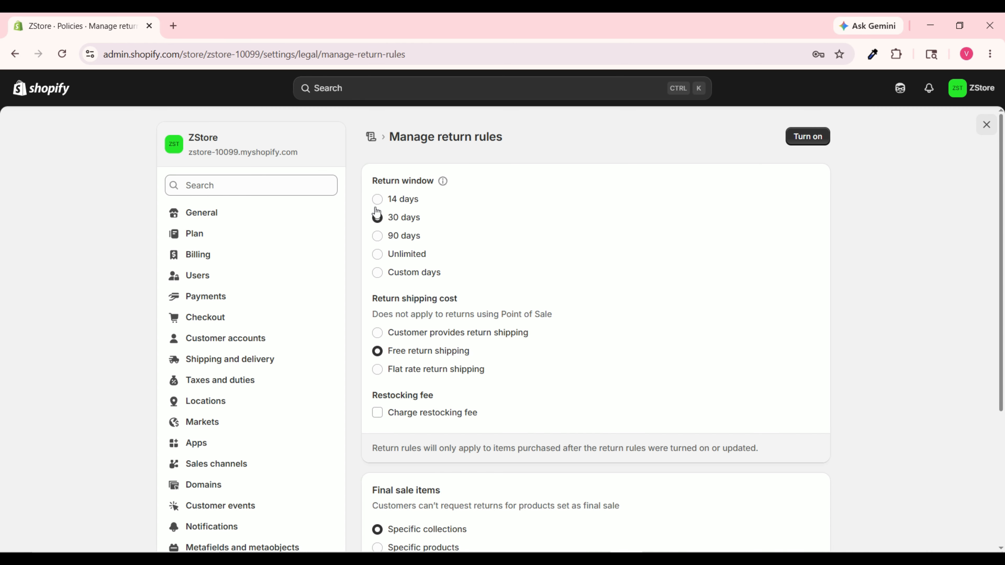
{"action": "left_click", "coordinate": [378, 200]}
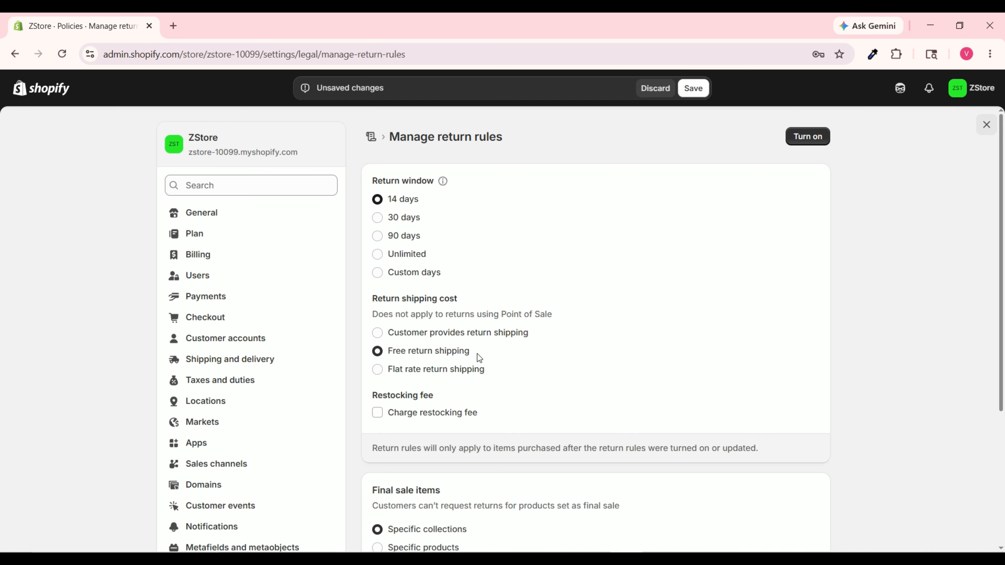
{"action": "left_click", "coordinate": [378, 413]}
{"action": "double_click", "coordinate": [416, 433]}
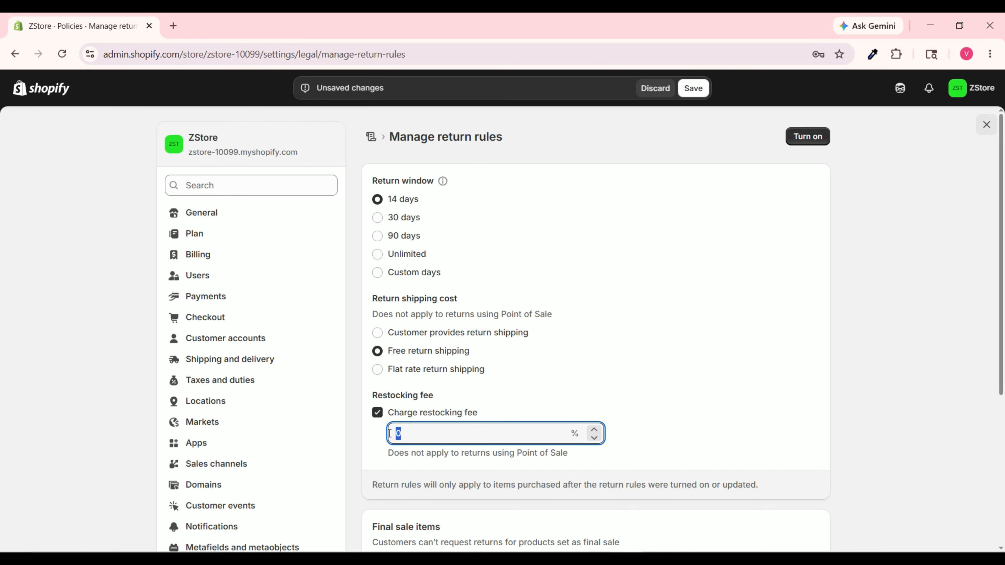
{"action": "type", "text": "10"}
Set the specific products Brown Formal Shoe and Sneakers, with all their variants, as final sale items and save the return rules.
{"action": "scroll", "coordinate": [456, 401], "scroll_direction": "down", "scroll_amount": 6}
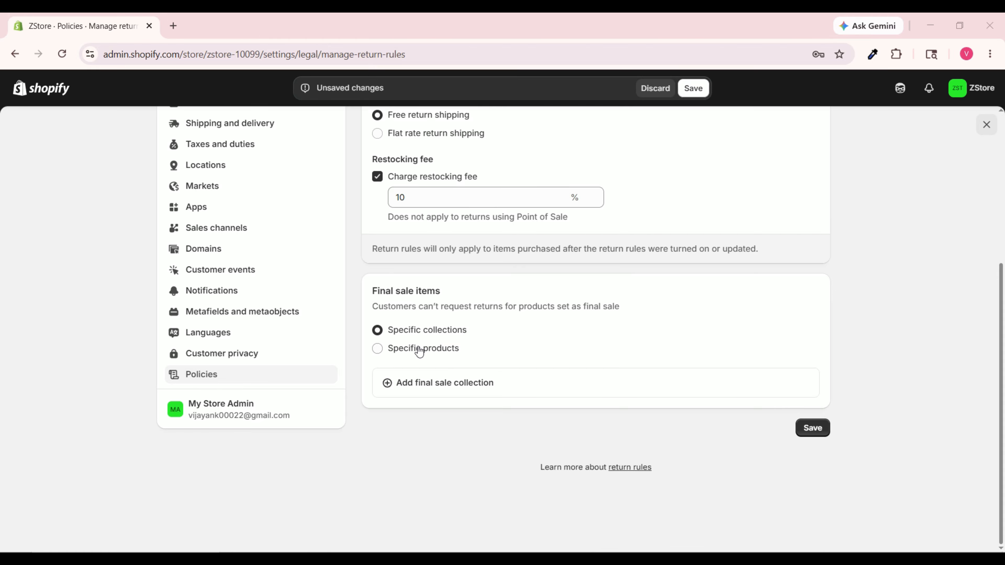
{"action": "left_click", "coordinate": [377, 350]}
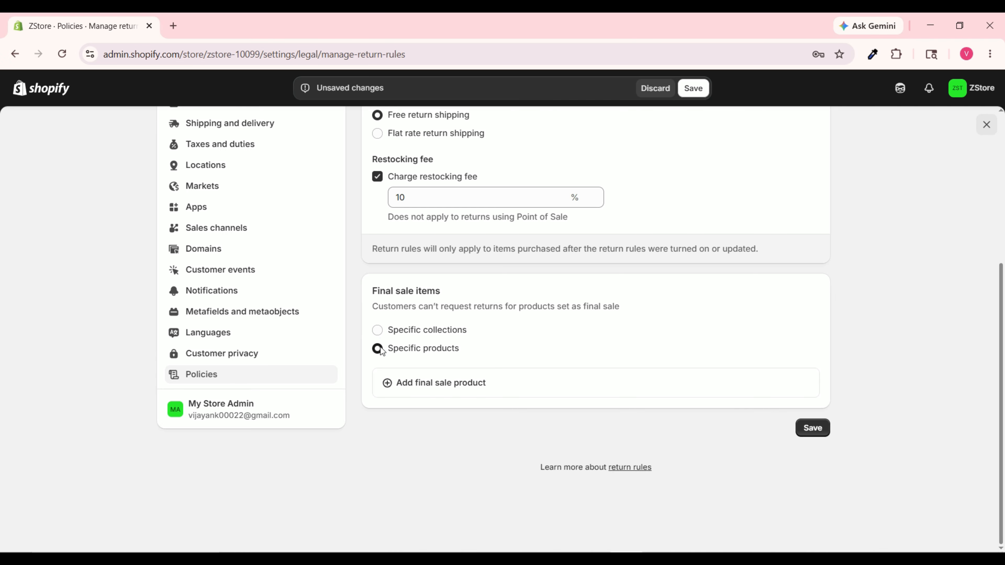
{"action": "left_click", "coordinate": [469, 389]}
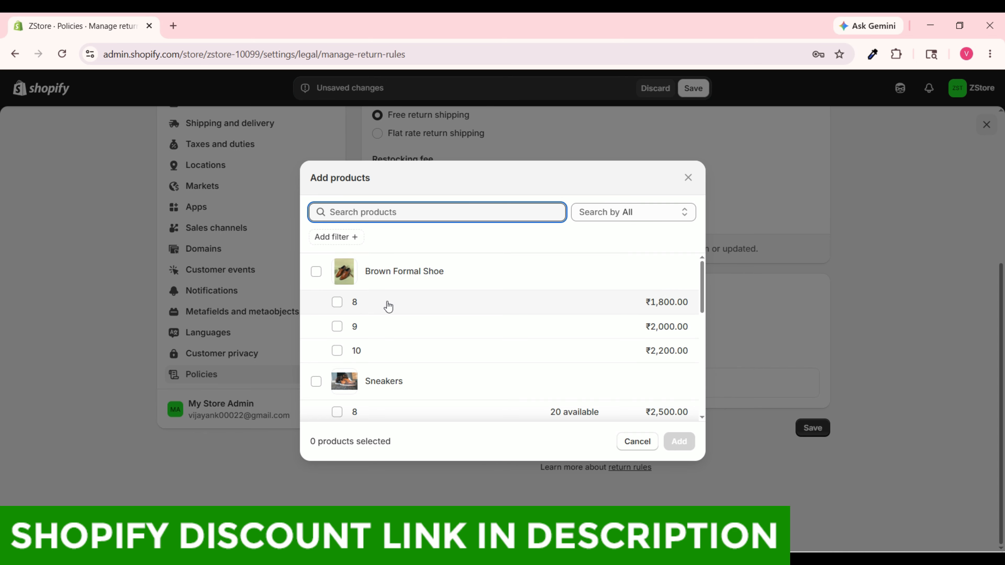
{"action": "scroll", "coordinate": [320, 284], "scroll_direction": "down", "scroll_amount": 1}
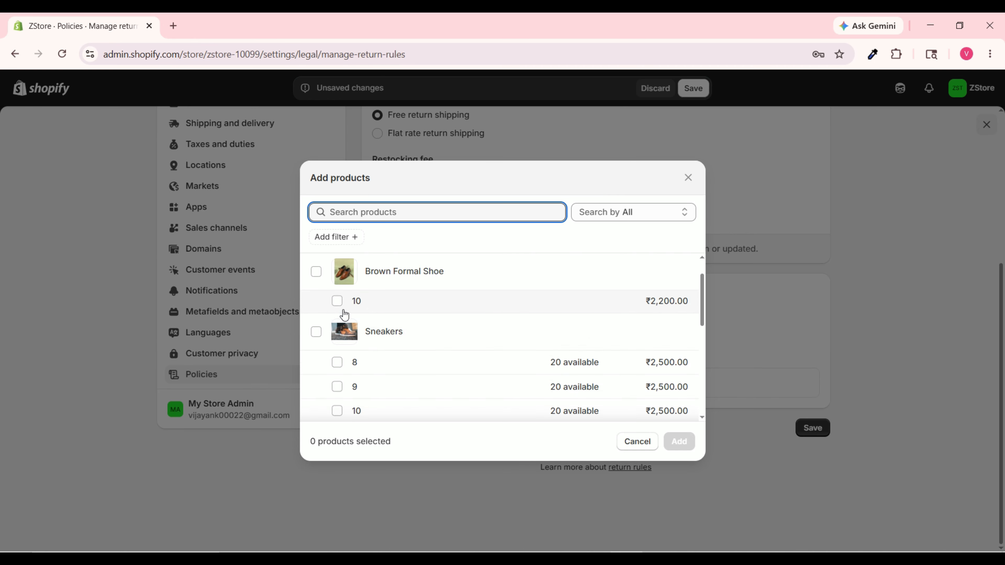
{"action": "left_click", "coordinate": [316, 272]}
{"action": "scroll", "coordinate": [352, 328], "scroll_direction": "down", "scroll_amount": 1}
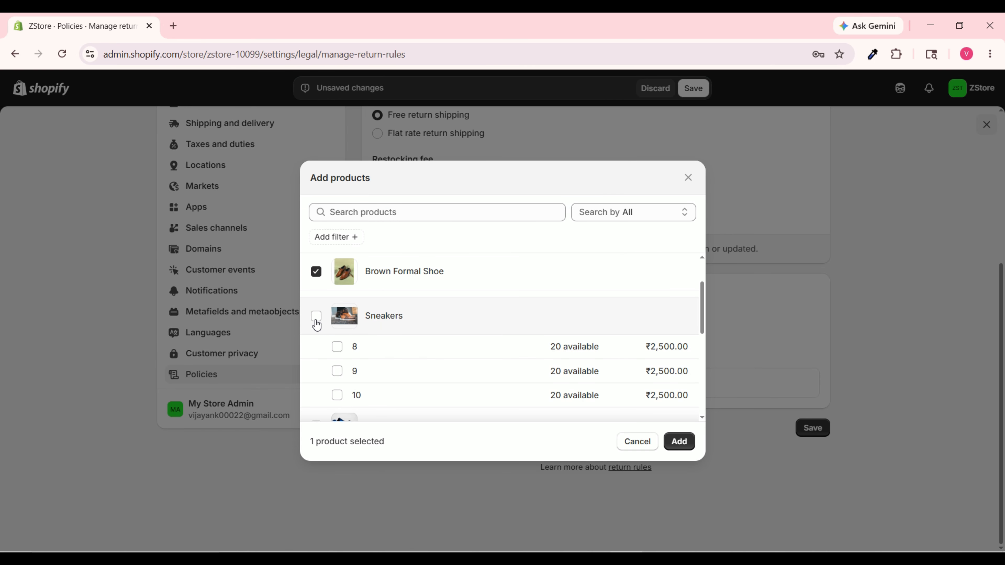
{"action": "left_click", "coordinate": [317, 322]}
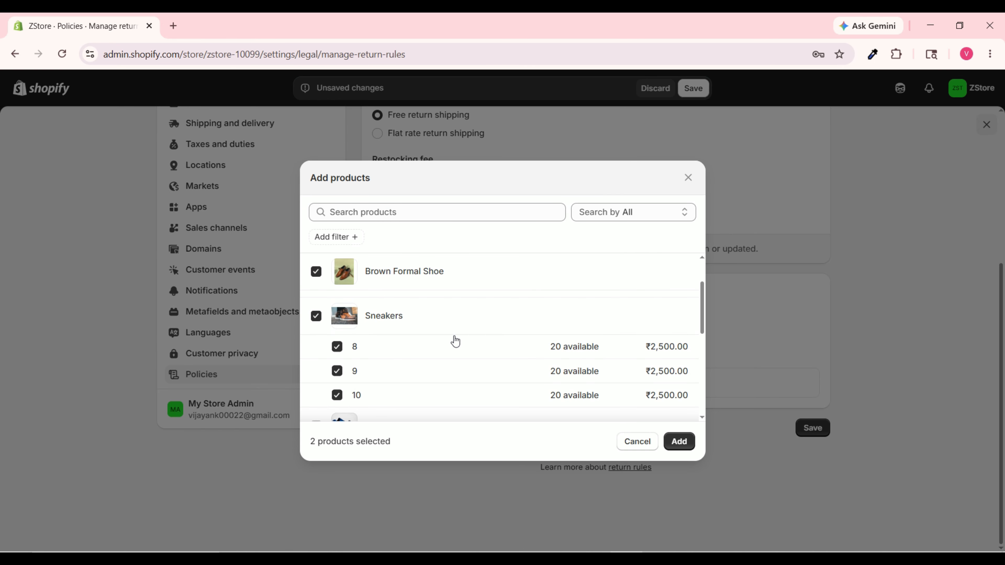
{"action": "left_click", "coordinate": [679, 442]}
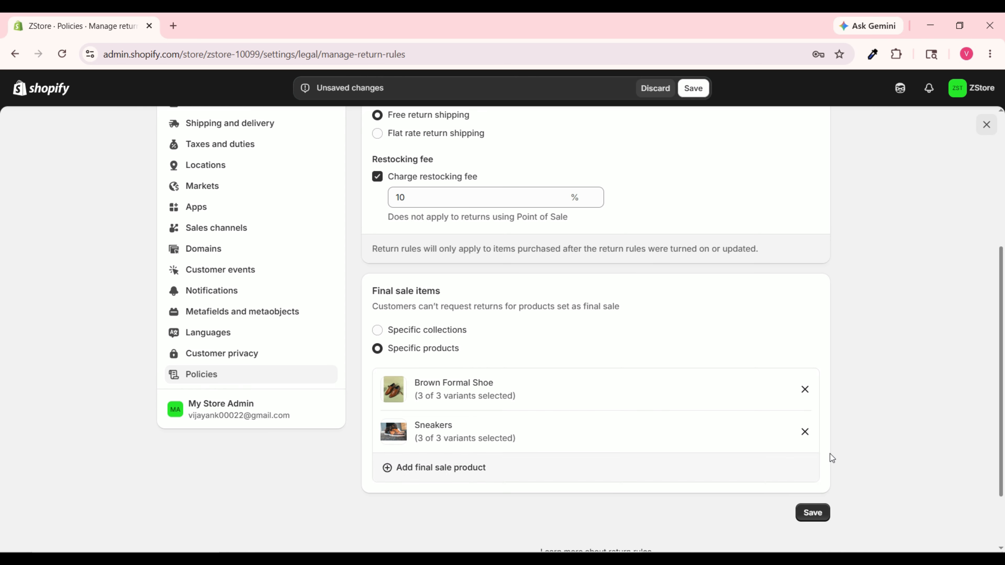
{"action": "left_click", "coordinate": [816, 513]}
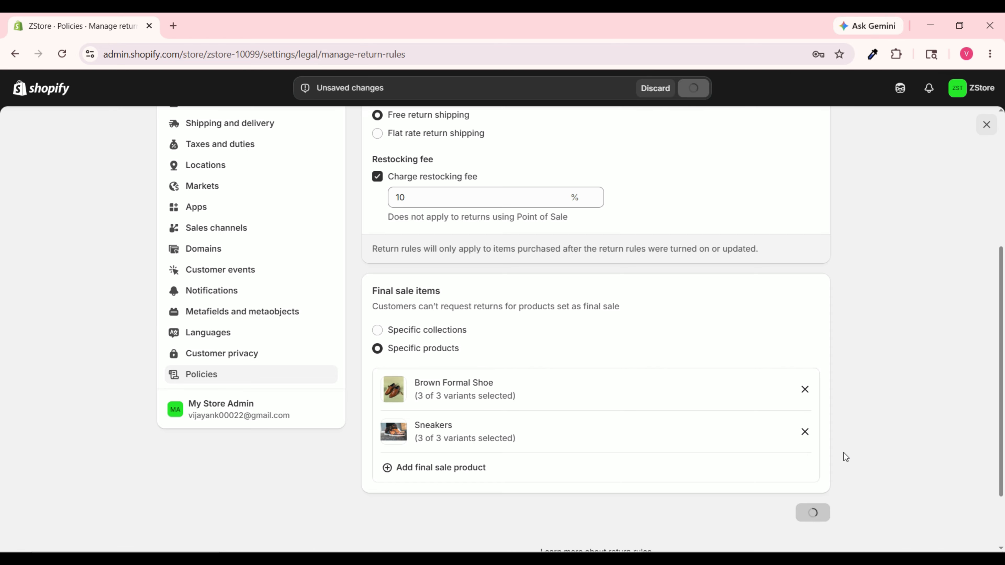
In the taxes and duties settings, set India's base tax rate to 18% and save.
{"action": "scroll", "coordinate": [844, 448], "scroll_direction": "up", "scroll_amount": 2}
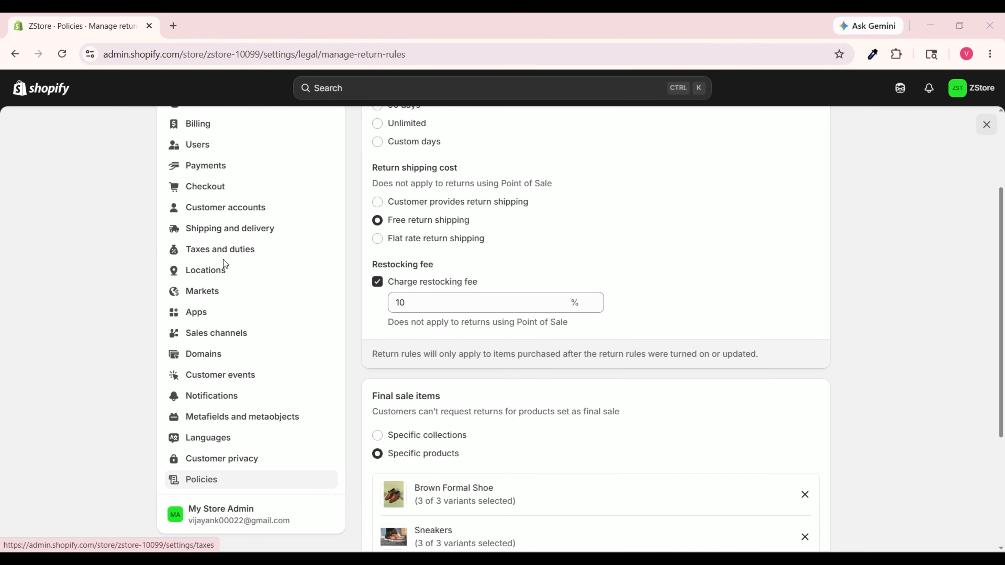
{"action": "left_click", "coordinate": [254, 258]}
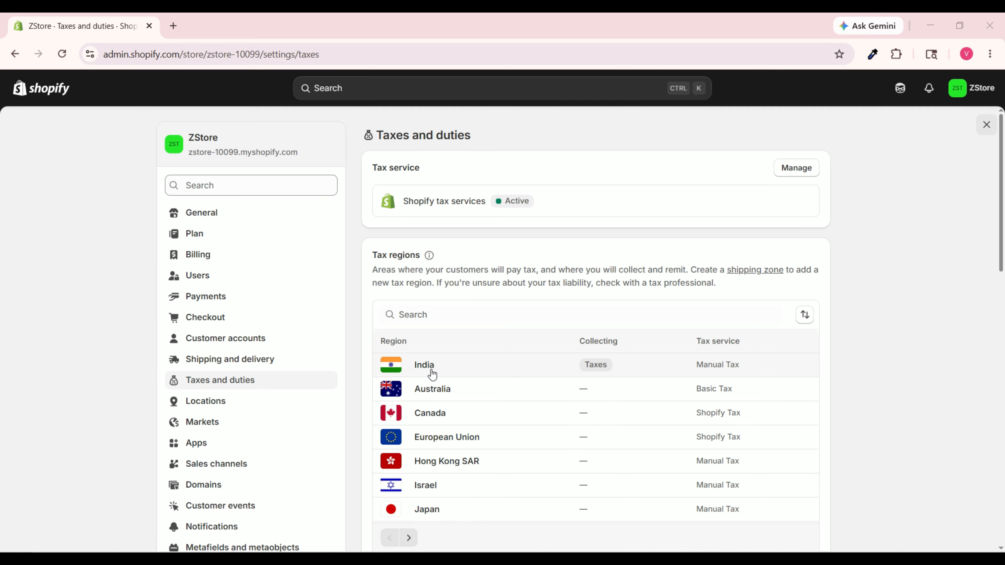
{"action": "left_click", "coordinate": [419, 369]}
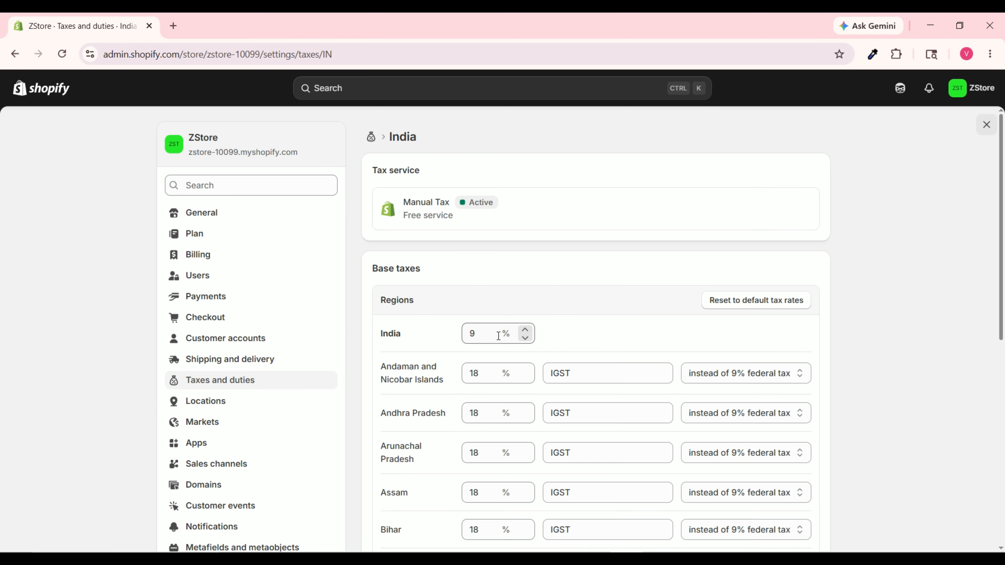
{"action": "left_click", "coordinate": [476, 336]}
{"action": "double_click", "coordinate": [477, 333]}
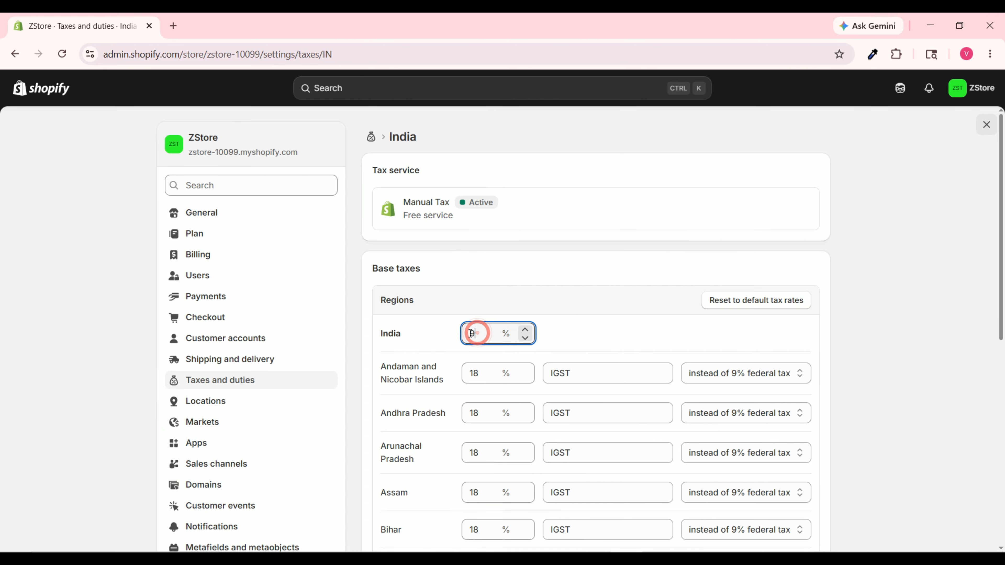
{"action": "type", "text": "18"}
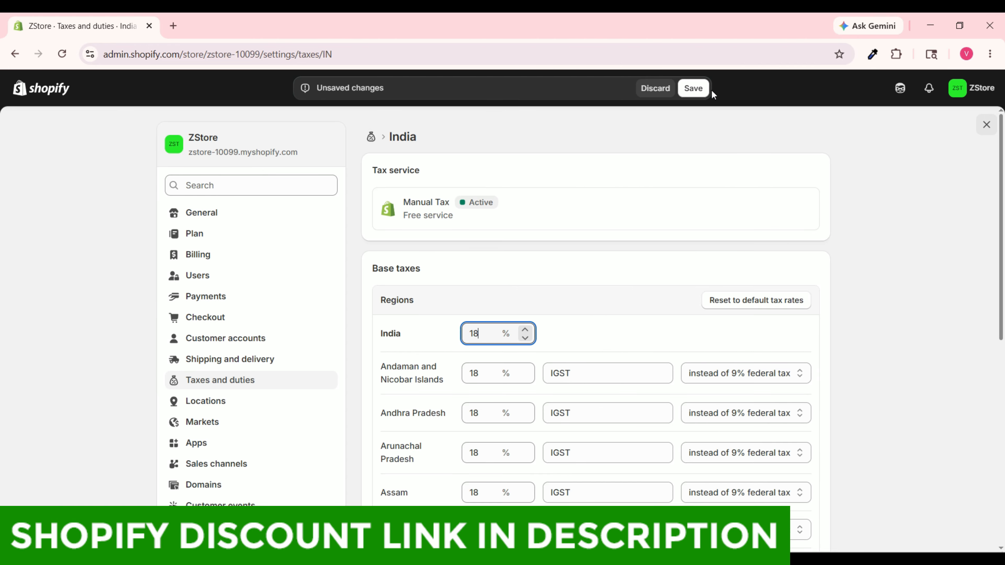
{"action": "left_click", "coordinate": [693, 89]}
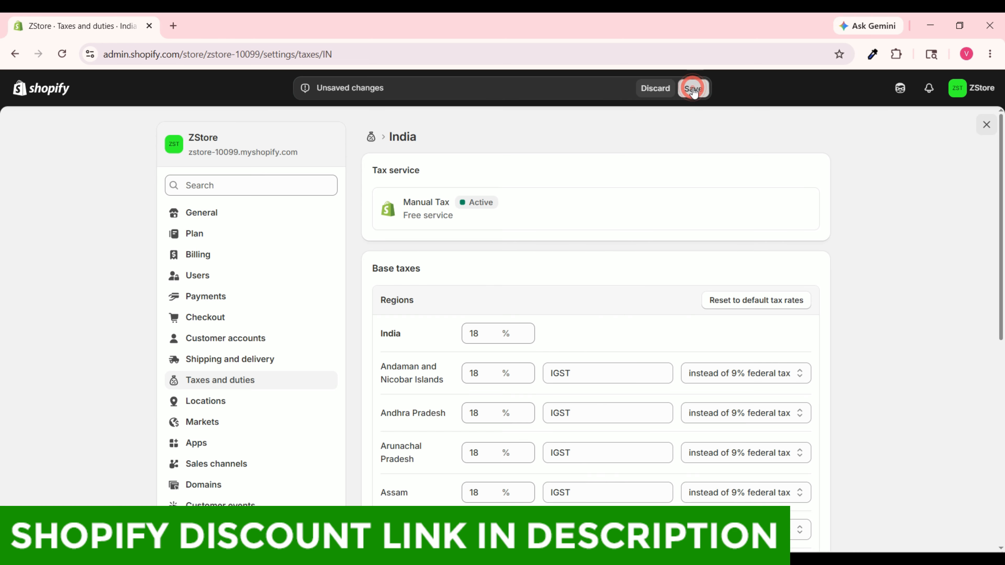
{"action": "left_click", "coordinate": [474, 337]}
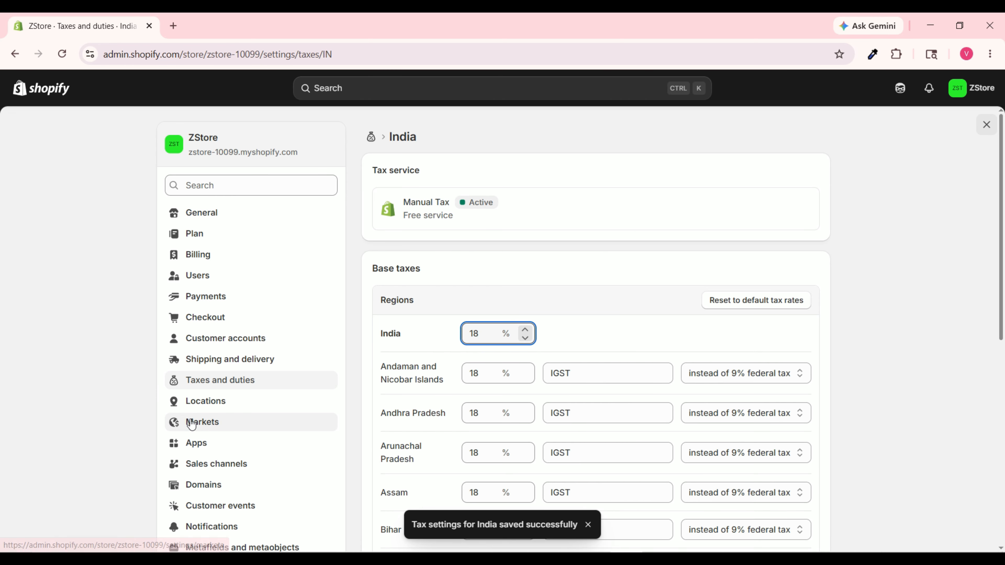
Look over the details of the shop location in the locations settings, including its name editor, and cancel the name edit.
{"action": "left_click", "coordinate": [225, 412]}
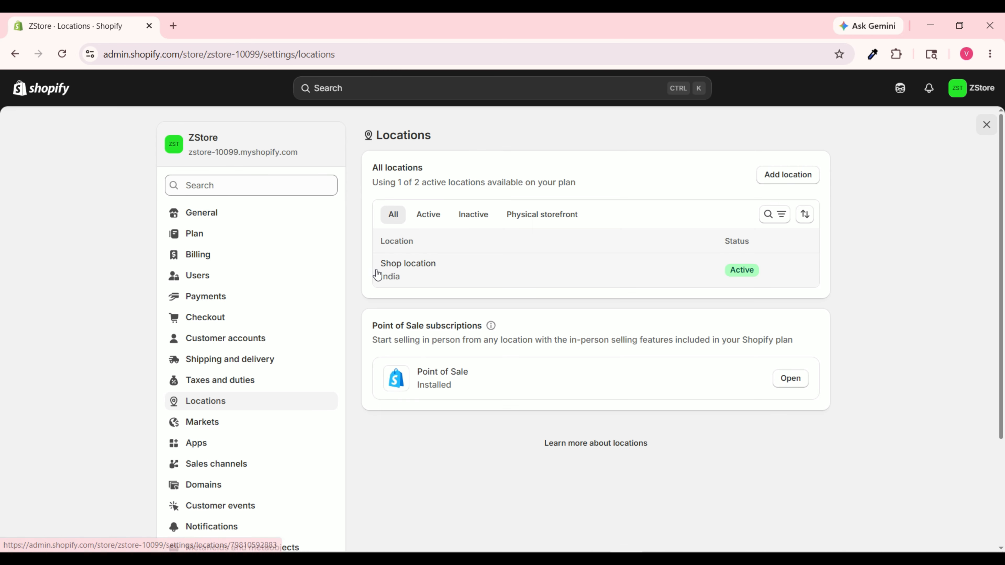
{"action": "left_click", "coordinate": [478, 271]}
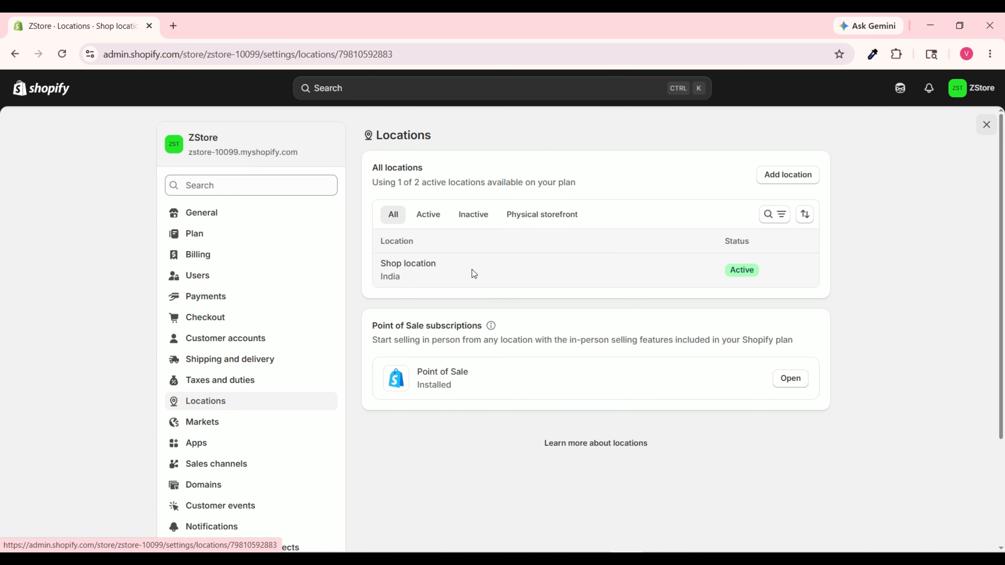
{"action": "left_click", "coordinate": [533, 214]}
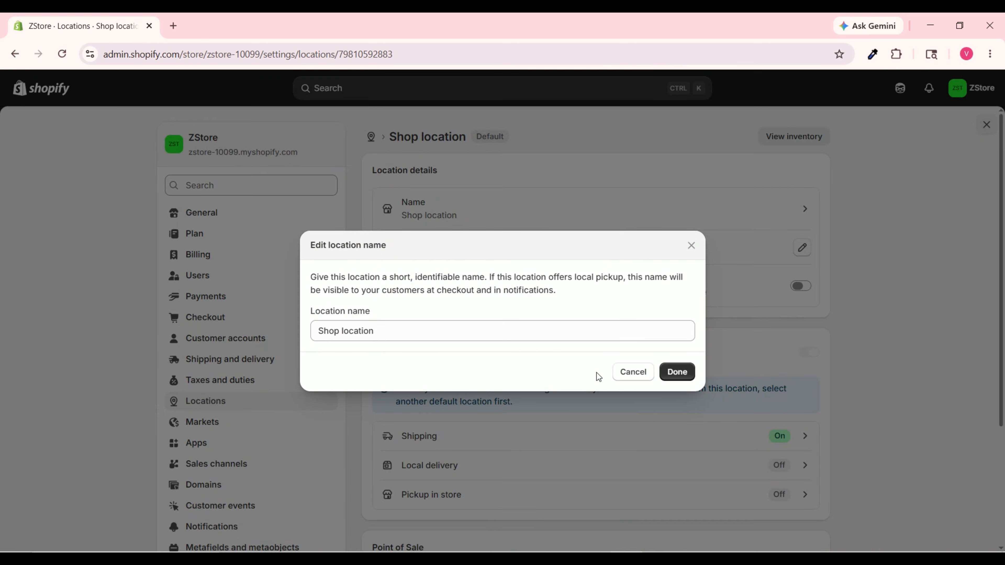
{"action": "left_click", "coordinate": [633, 373]}
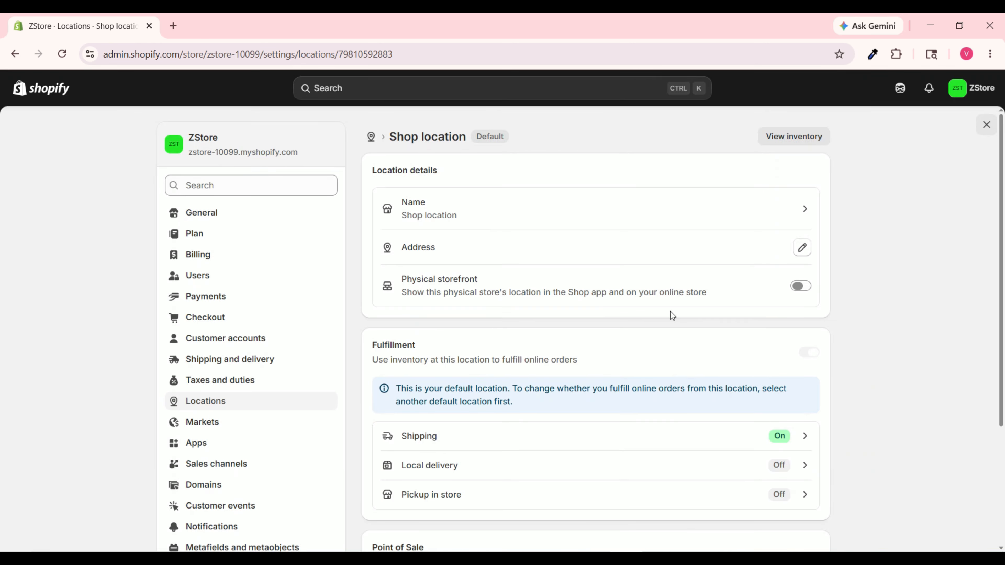
Look over the shop location's address form and cancel the address edit.
{"action": "left_click", "coordinate": [801, 250]}
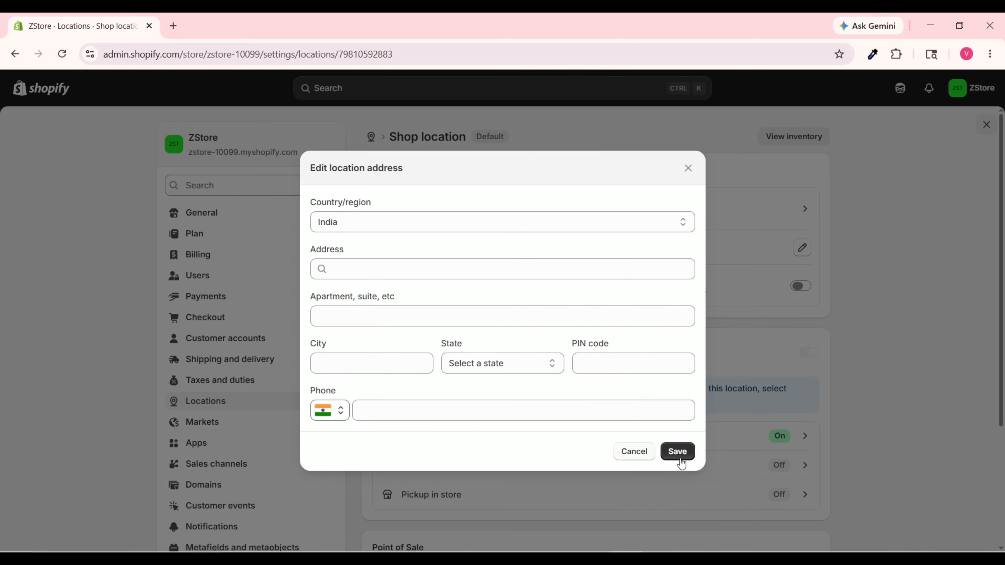
{"action": "left_click", "coordinate": [634, 454]}
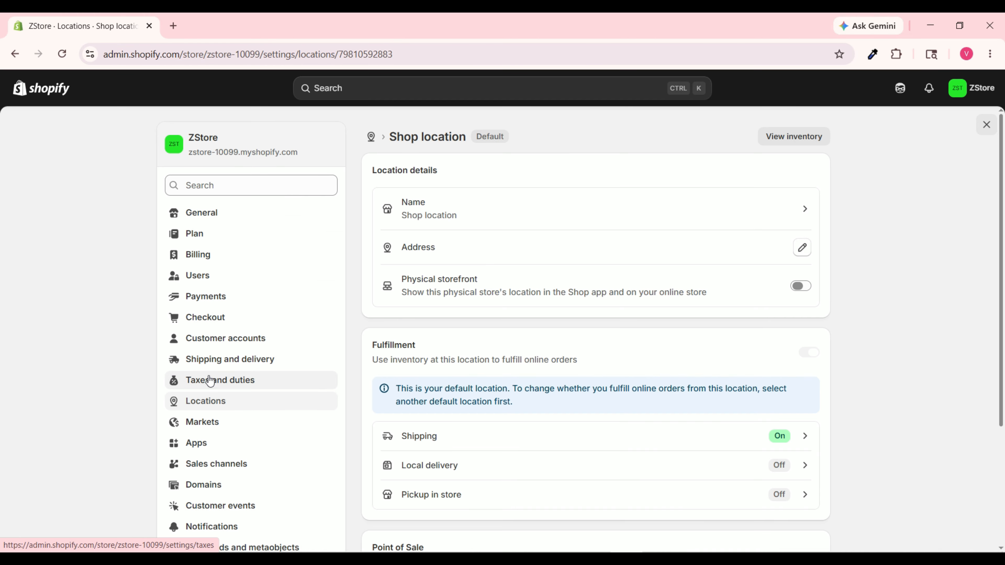
In the general shipping profile, set India's domestic shipping option to a flat ₹200.00 with a transit time of 5 to 8 business days.
{"action": "left_click", "coordinate": [259, 362]}
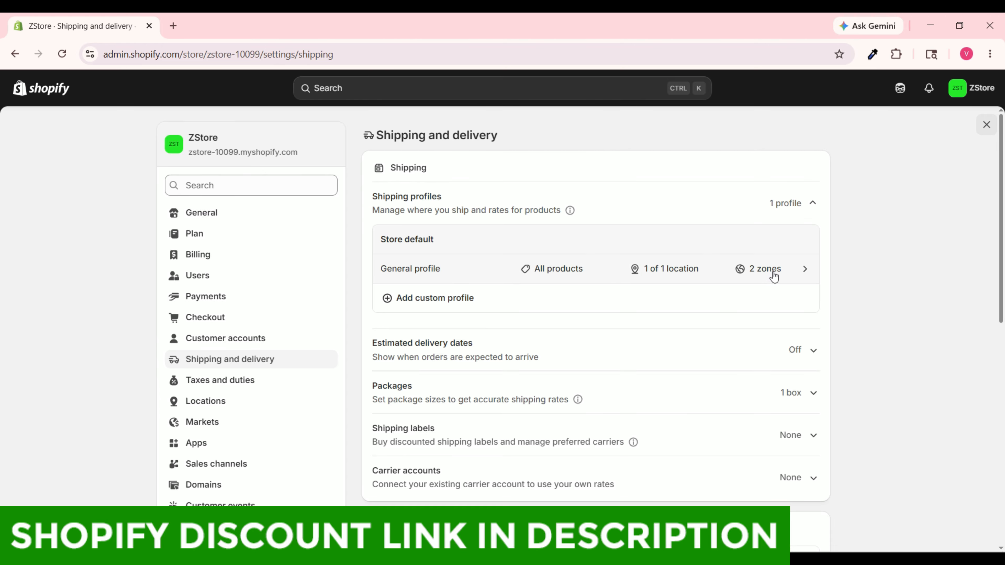
{"action": "left_click", "coordinate": [782, 276]}
{"action": "scroll", "coordinate": [573, 281], "scroll_direction": "down", "scroll_amount": 3}
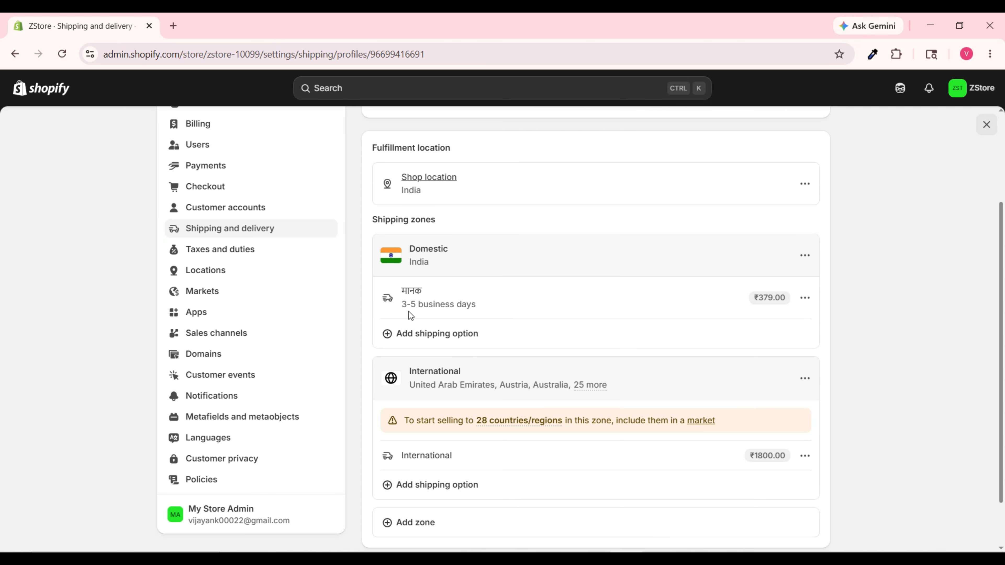
{"action": "left_click", "coordinate": [807, 301]}
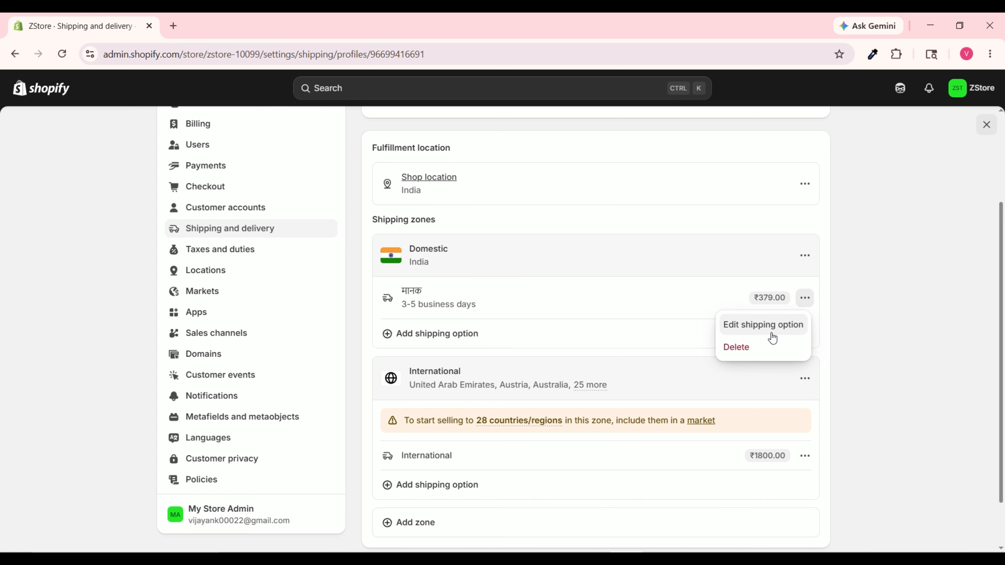
{"action": "left_click", "coordinate": [775, 329]}
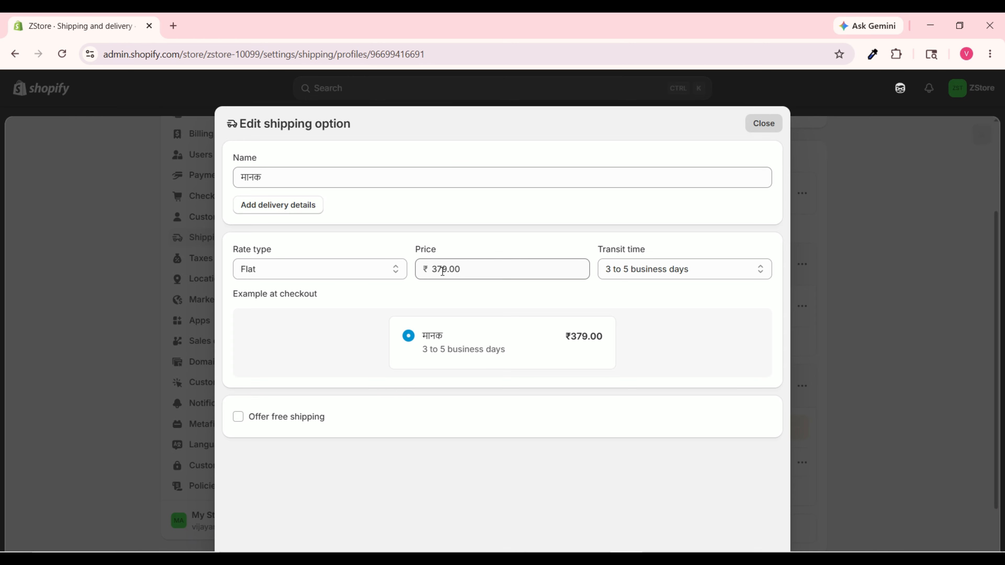
{"action": "left_click_drag", "start_coordinate": [447, 270], "coordinate": [422, 271]}
{"action": "type", "text": "200"}
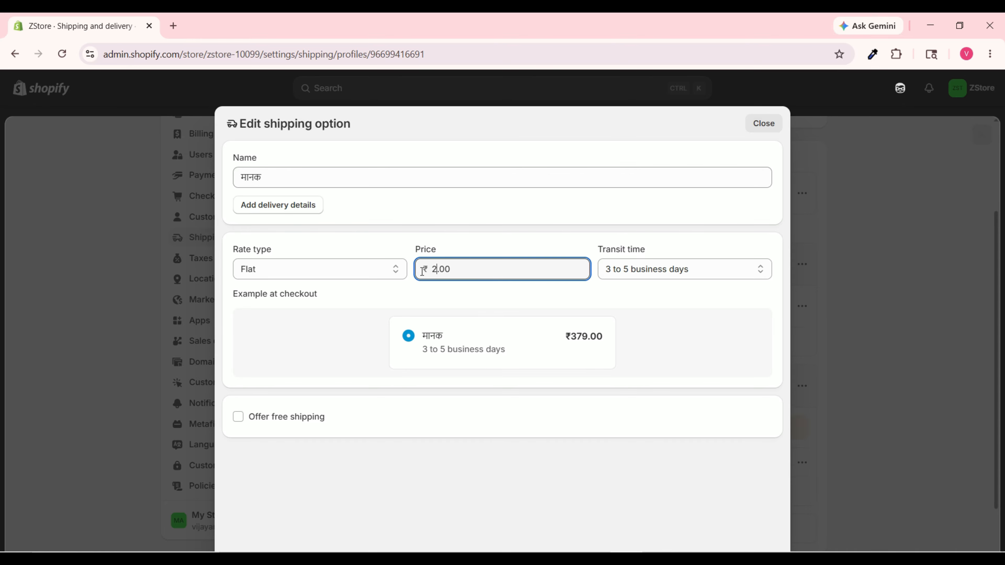
{"action": "left_click", "coordinate": [709, 277]}
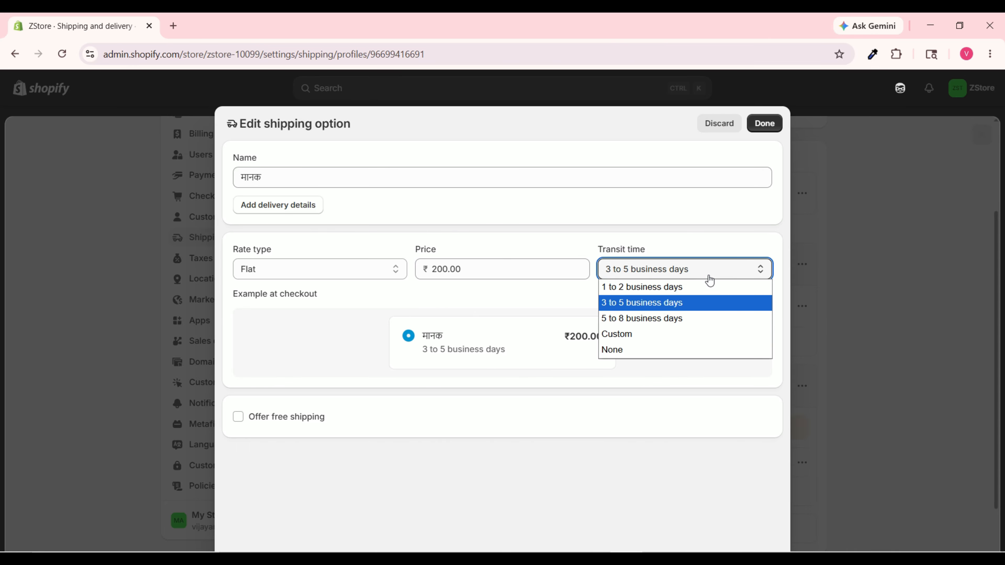
{"action": "left_click", "coordinate": [674, 319]}
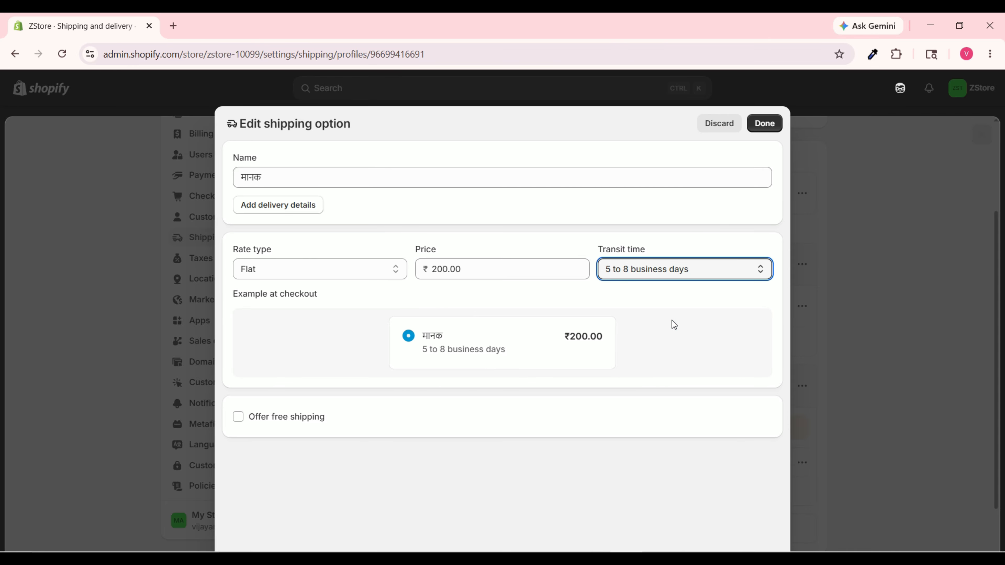
{"action": "left_click", "coordinate": [765, 124]}
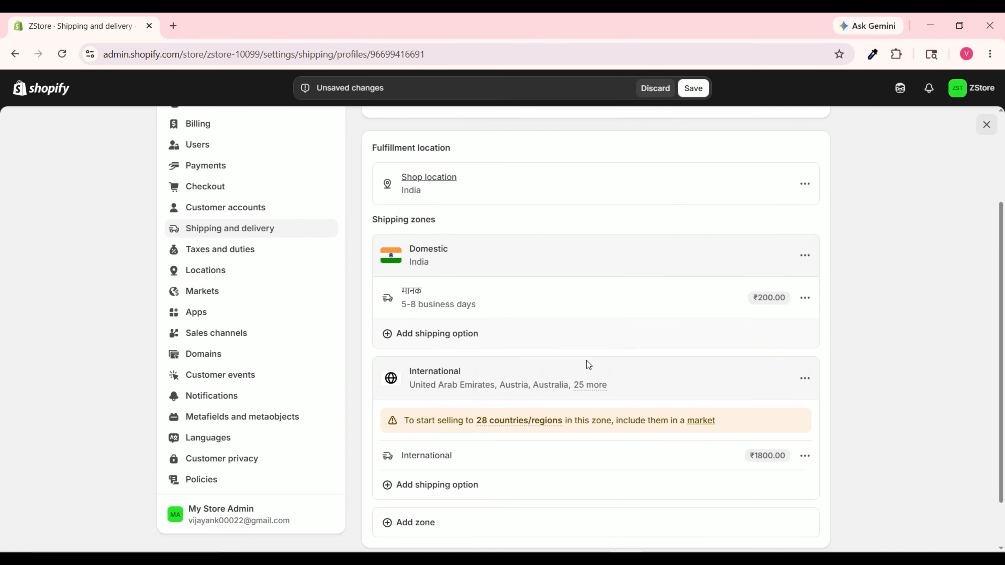
Delete the International shipping zone from the general profile, save the profile and leave the settings.
{"action": "scroll", "coordinate": [597, 363], "scroll_direction": "down", "scroll_amount": 2}
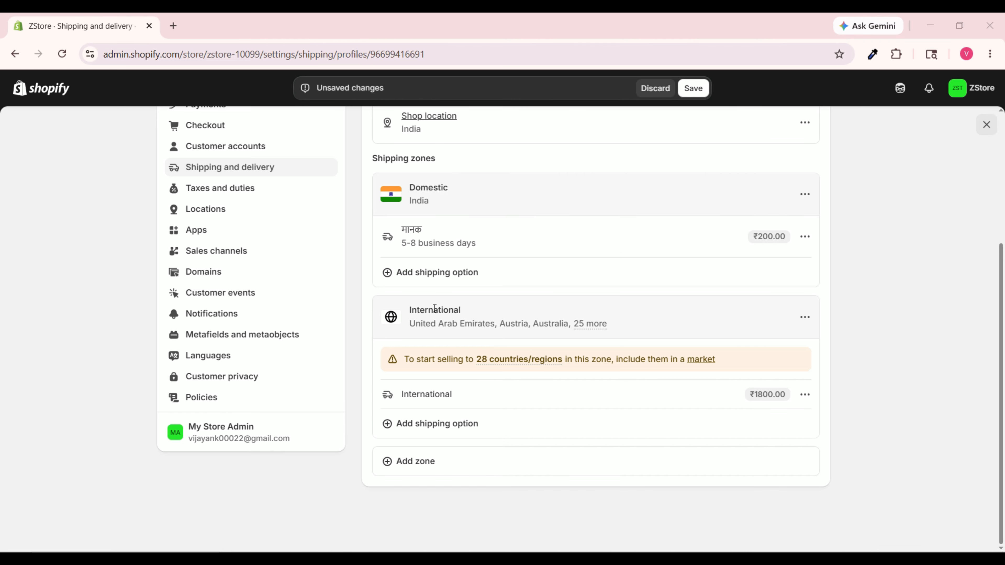
{"action": "left_click", "coordinate": [805, 322]}
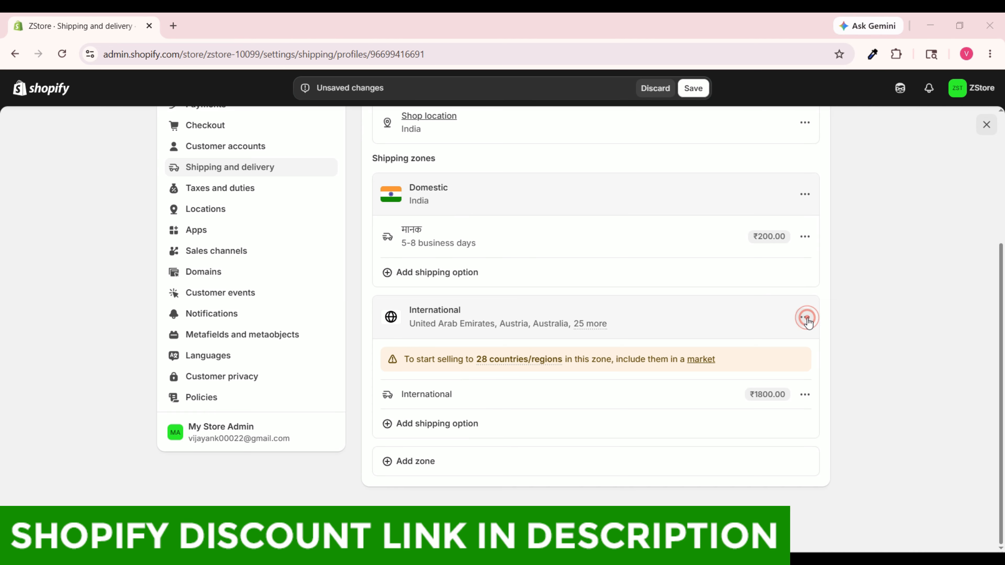
{"action": "left_click", "coordinate": [789, 370]}
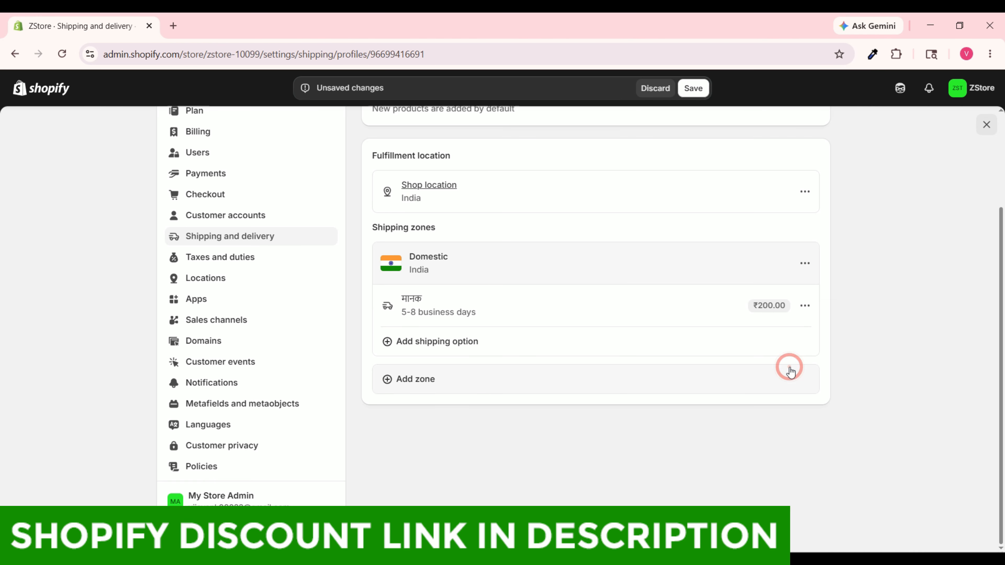
{"action": "left_click", "coordinate": [698, 92]}
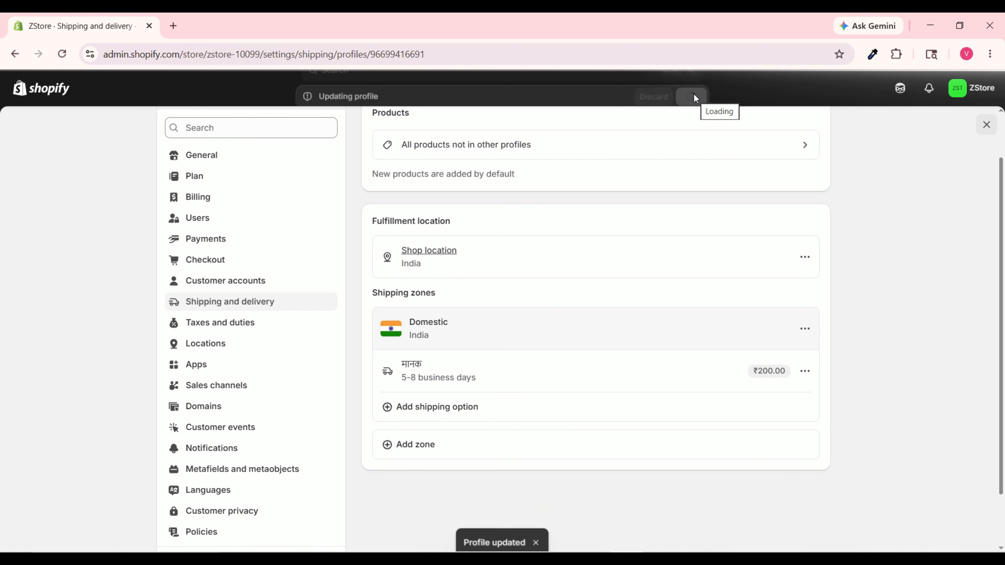
{"action": "left_click", "coordinate": [986, 125]}
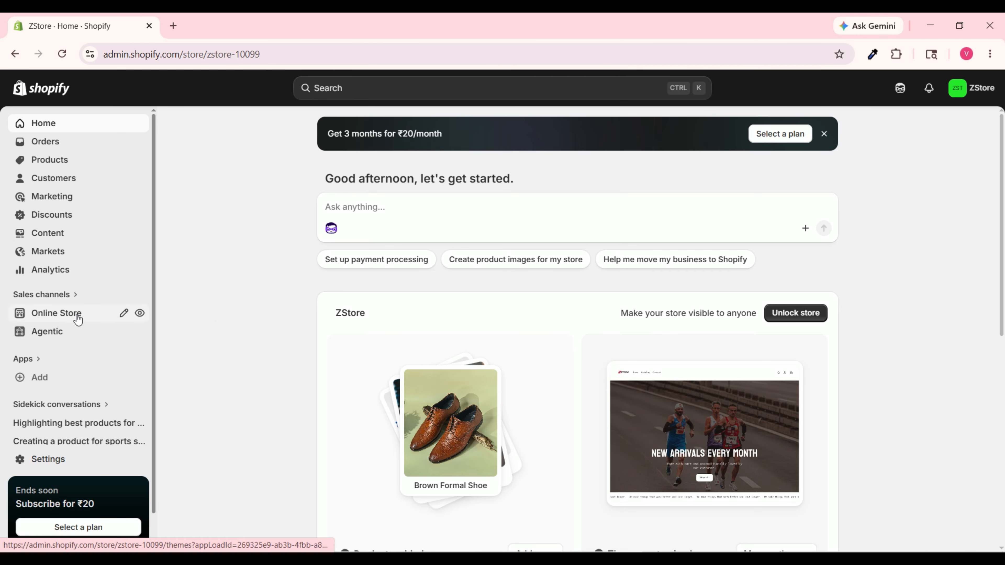
In the Horizon theme's footer, add a Policy links block below the email list text, save the theme and exit the editor.
{"action": "left_click", "coordinate": [82, 313]}
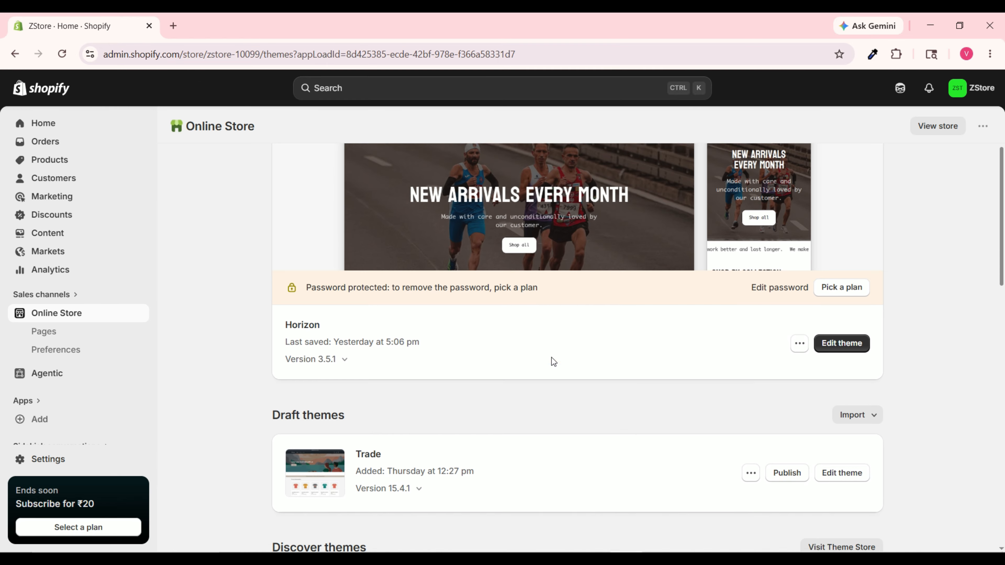
{"action": "scroll", "coordinate": [550, 358], "scroll_direction": "down", "scroll_amount": 3}
{"action": "left_click", "coordinate": [836, 225]}
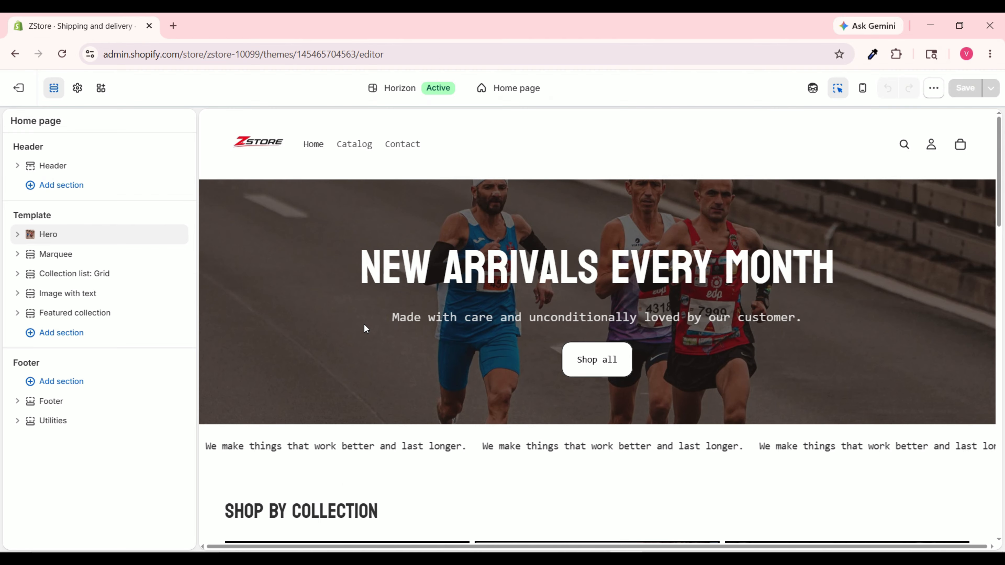
{"action": "scroll", "coordinate": [390, 340], "scroll_direction": "down", "scroll_amount": 10}
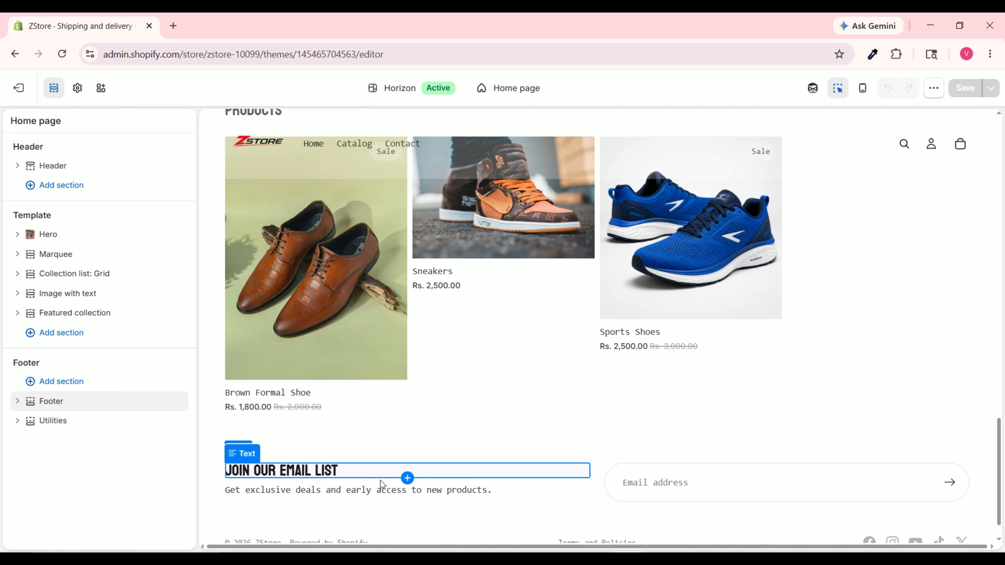
{"action": "left_click", "coordinate": [406, 497]}
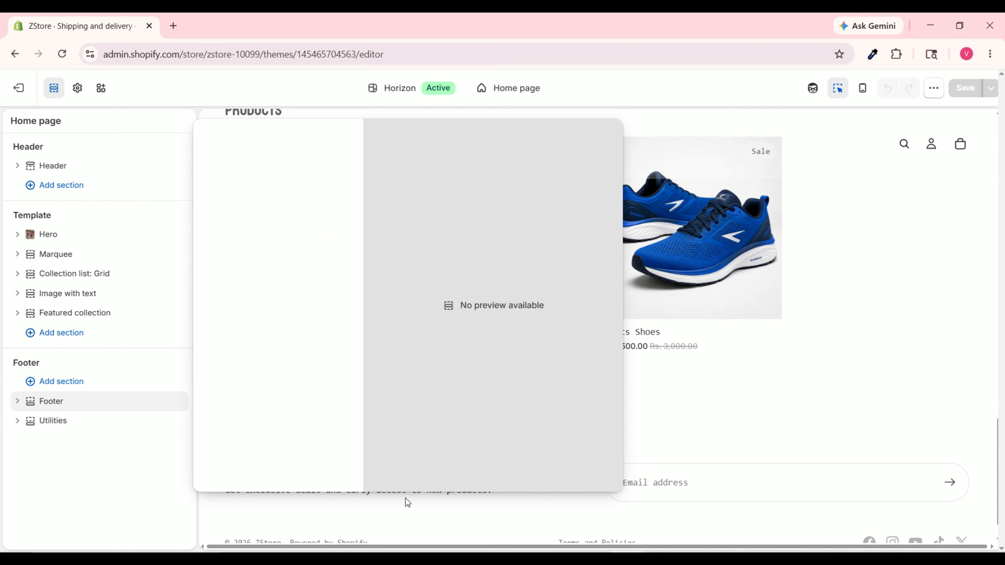
{"action": "scroll", "coordinate": [273, 306], "scroll_direction": "down", "scroll_amount": 5}
{"action": "scroll", "coordinate": [273, 306], "scroll_direction": "down", "scroll_amount": 10}
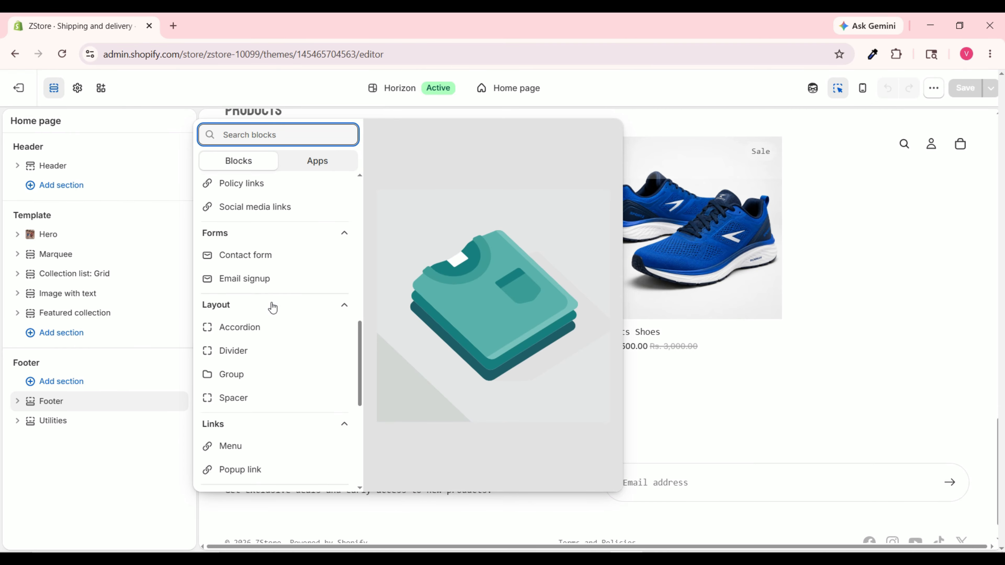
{"action": "scroll", "coordinate": [256, 356], "scroll_direction": "up", "scroll_amount": 10}
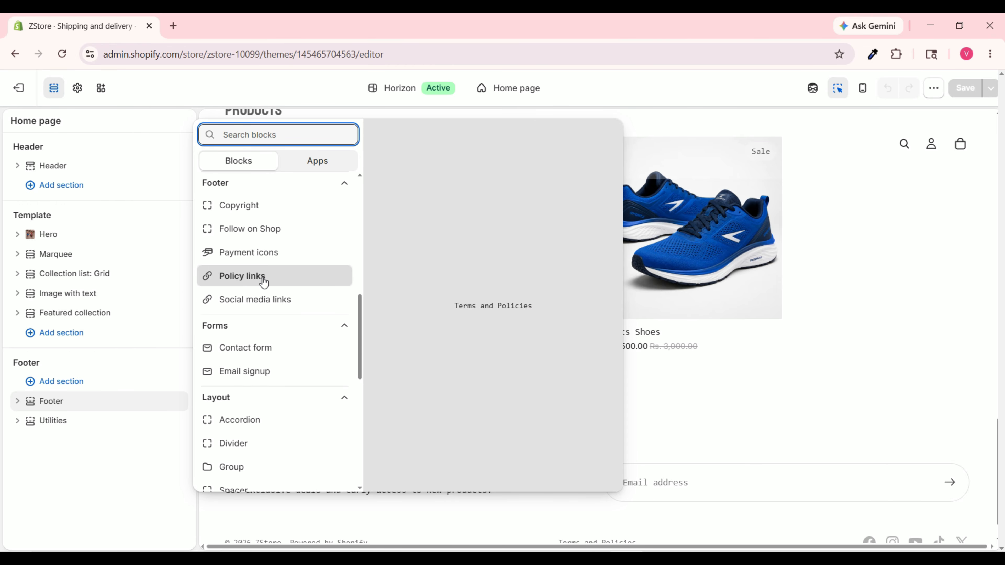
{"action": "left_click", "coordinate": [261, 279]}
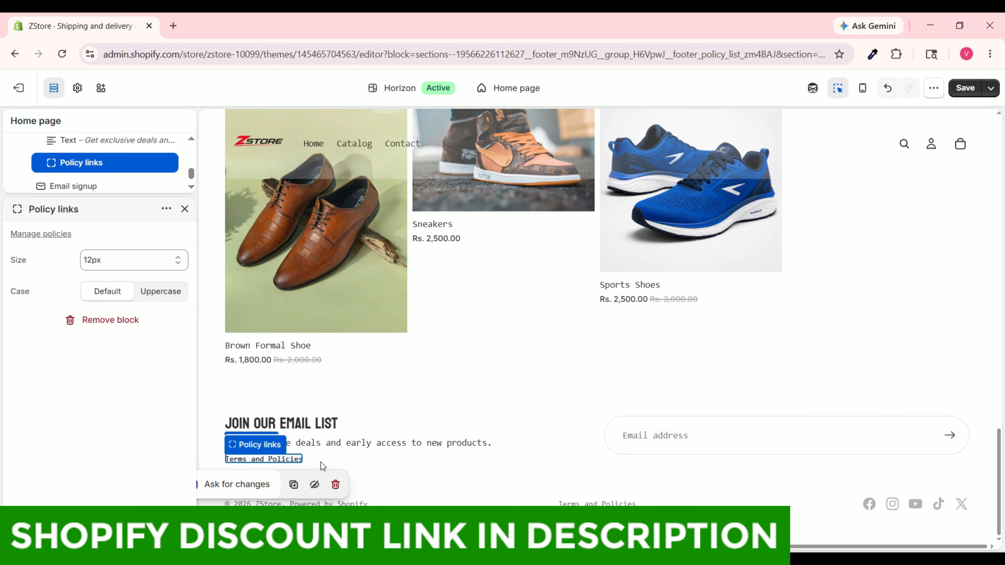
{"action": "left_click", "coordinate": [966, 89]}
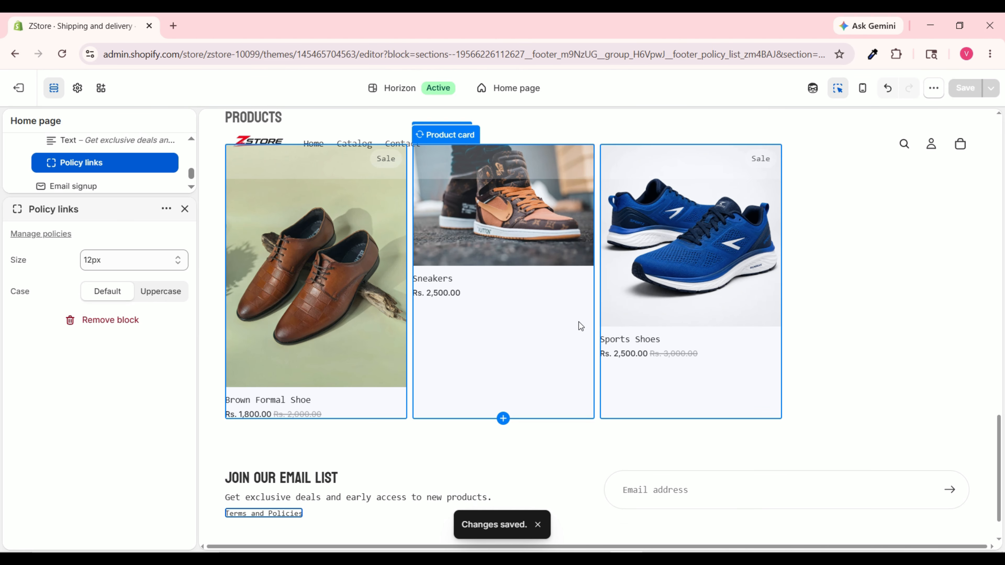
{"action": "left_click", "coordinate": [17, 91]}
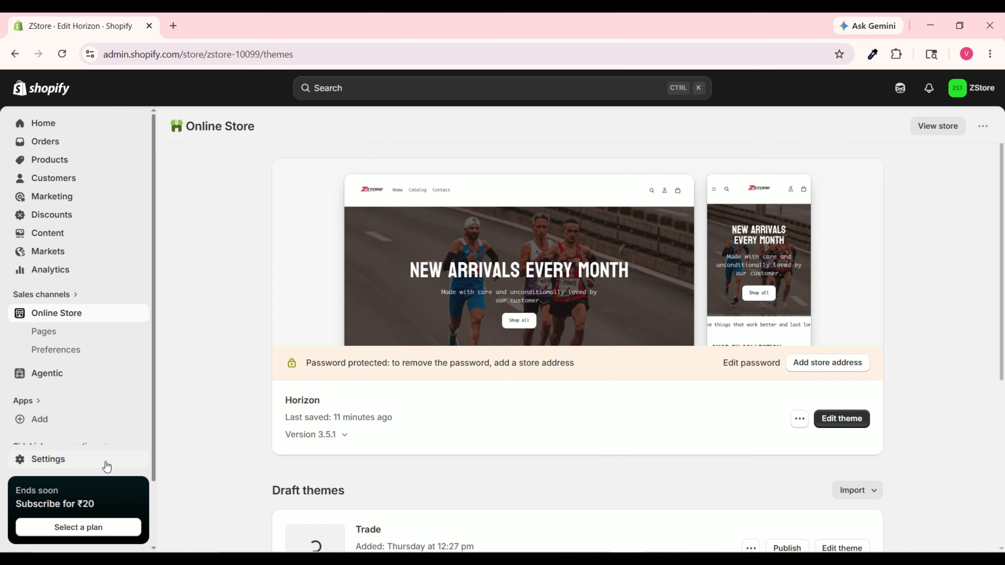
In the payments settings, search the payment methods to add for "up" and return to the payments overview.
{"action": "left_click", "coordinate": [65, 459]}
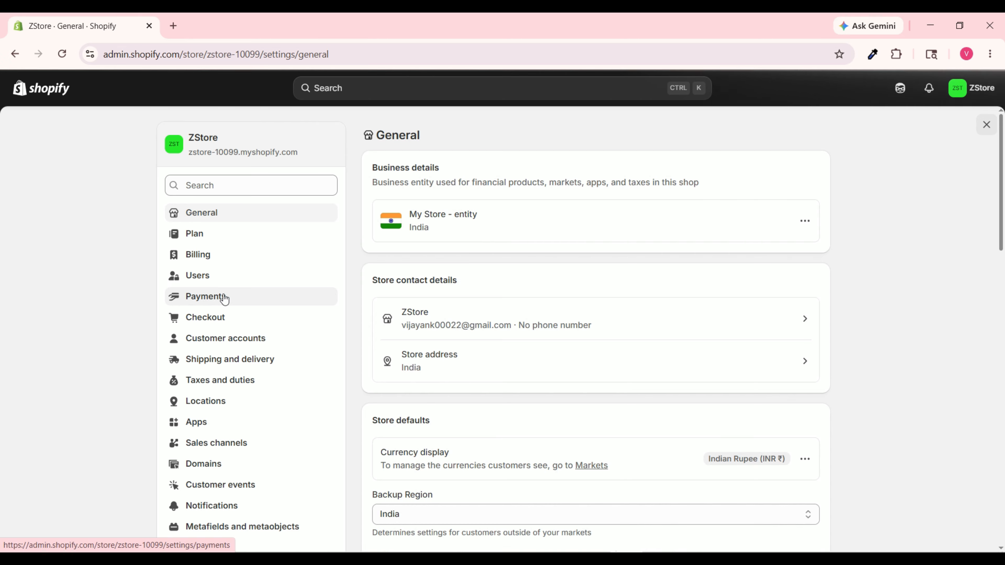
{"action": "left_click", "coordinate": [228, 301]}
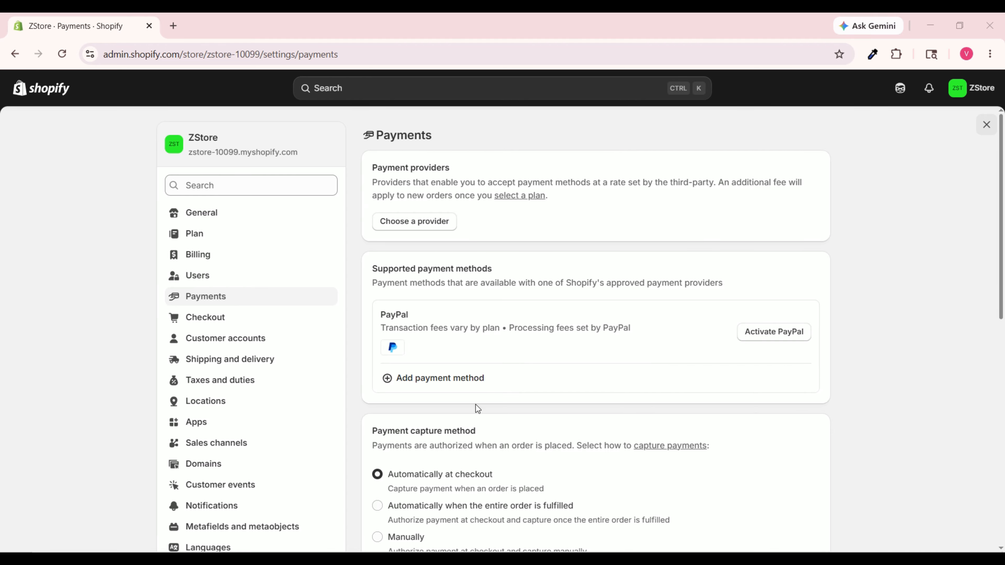
{"action": "left_click", "coordinate": [466, 378]}
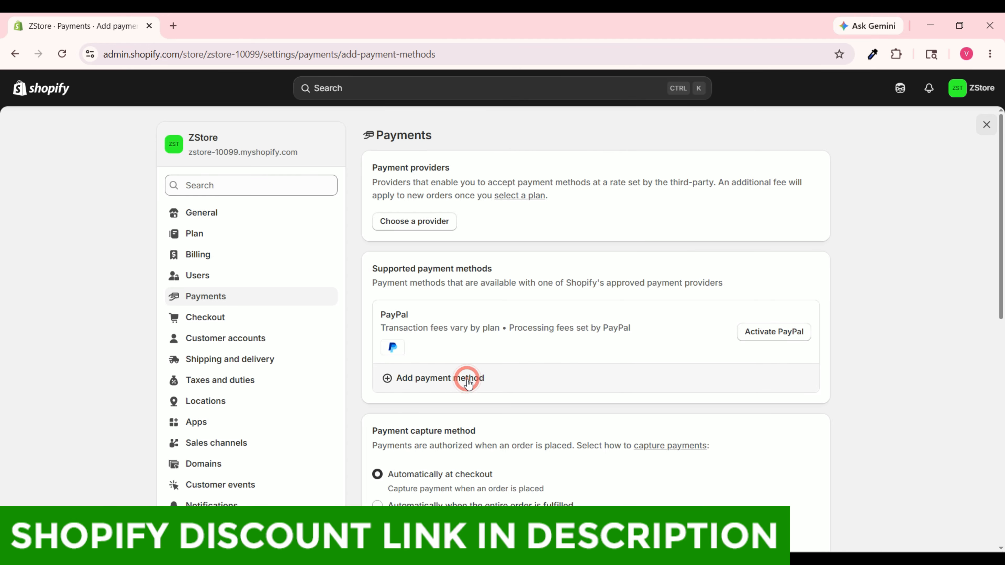
{"action": "left_click", "coordinate": [421, 200]}
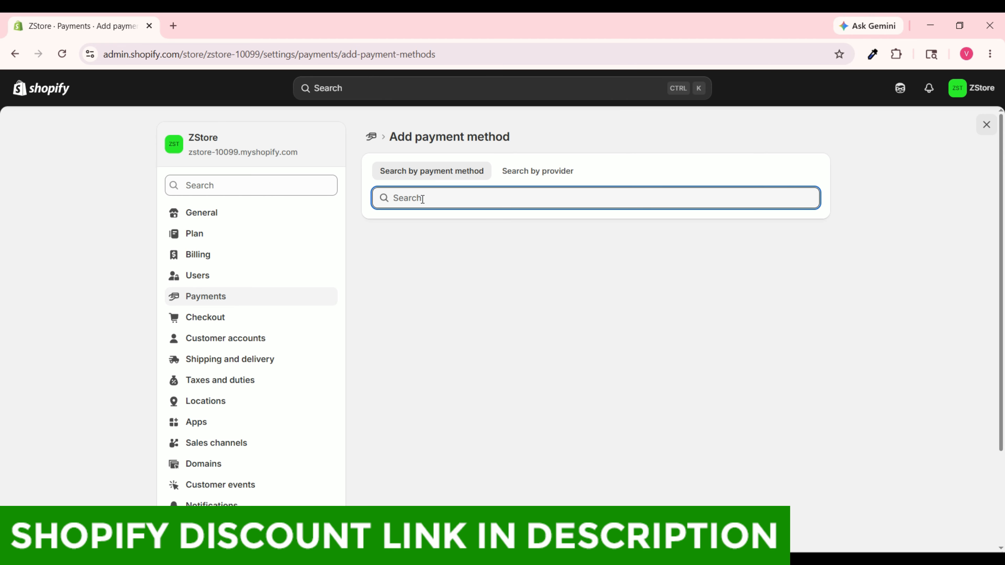
{"action": "type", "text": "up"}
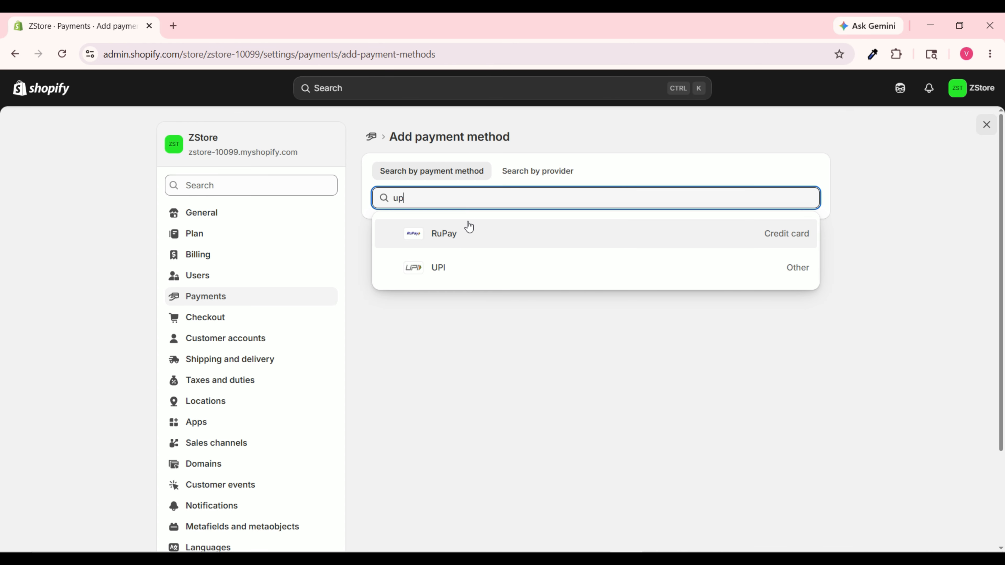
{"action": "left_click", "coordinate": [373, 139]}
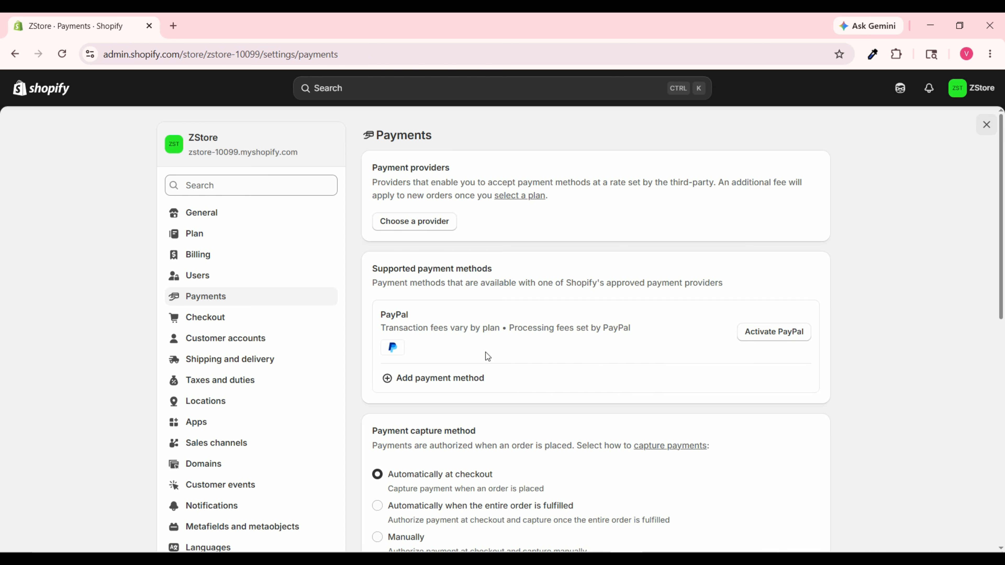
Look over the manual payment methods, including the Cash on Delivery (COD) setup form, cancel the setup and review the remaining payment settings.
{"action": "scroll", "coordinate": [487, 357], "scroll_direction": "down", "scroll_amount": 5}
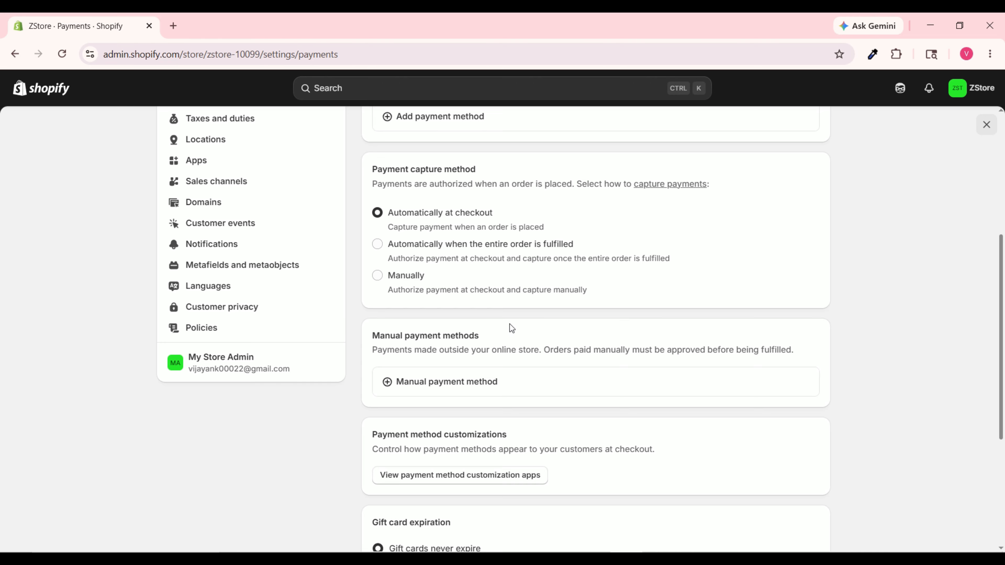
{"action": "scroll", "coordinate": [518, 320], "scroll_direction": "down", "scroll_amount": 1}
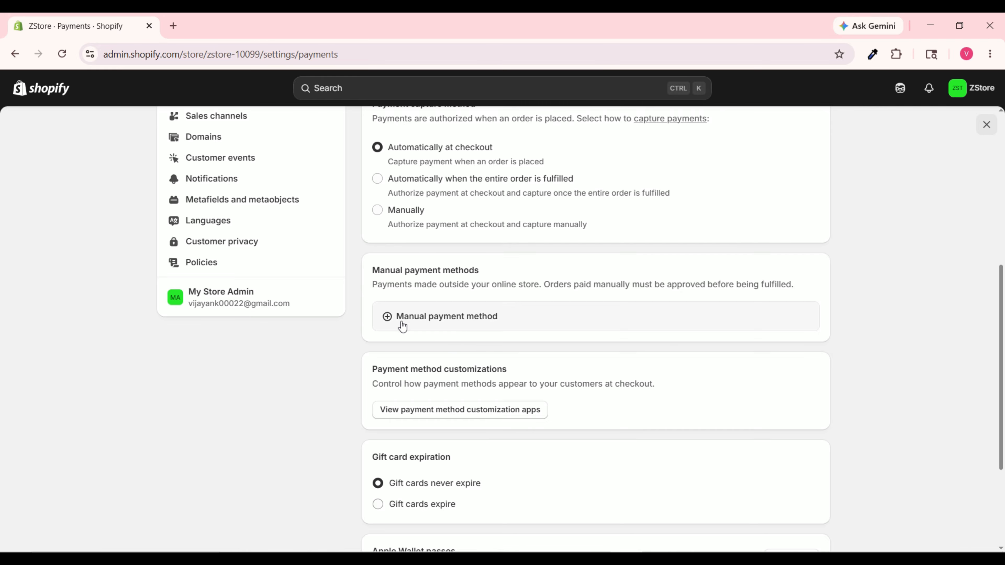
{"action": "left_click", "coordinate": [481, 320]}
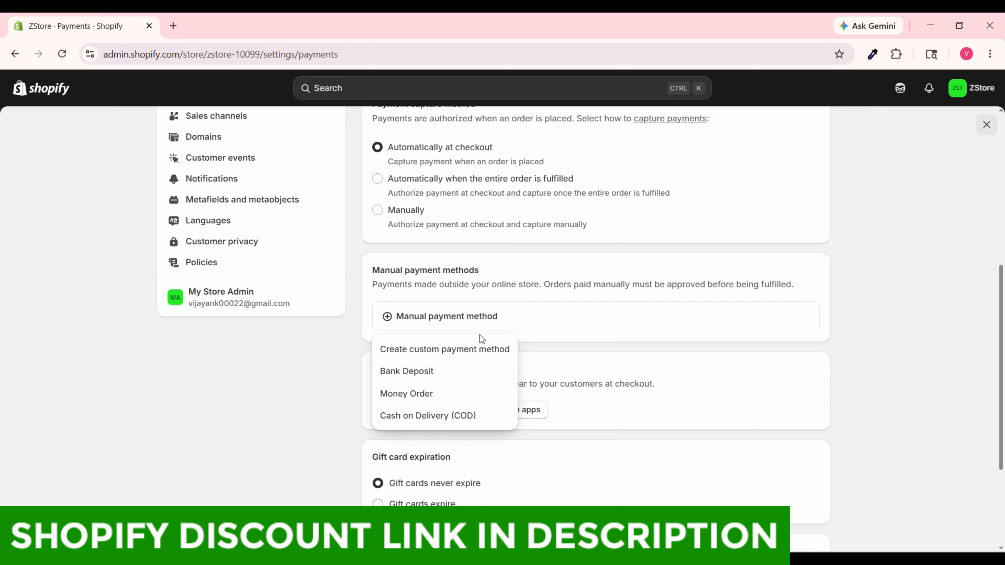
{"action": "left_click", "coordinate": [441, 417]}
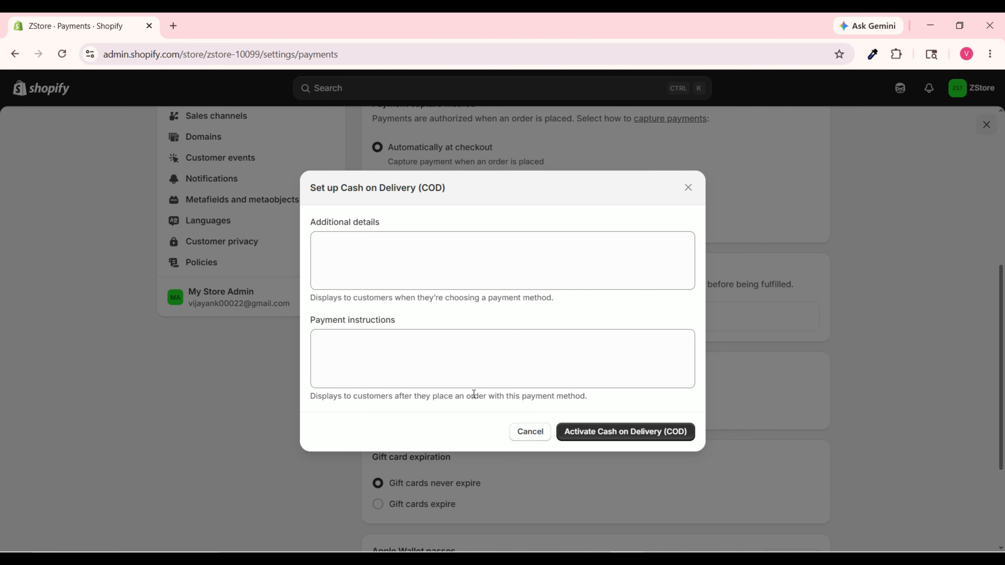
{"action": "left_click", "coordinate": [531, 432]}
{"action": "scroll", "coordinate": [539, 427], "scroll_direction": "down", "scroll_amount": 4}
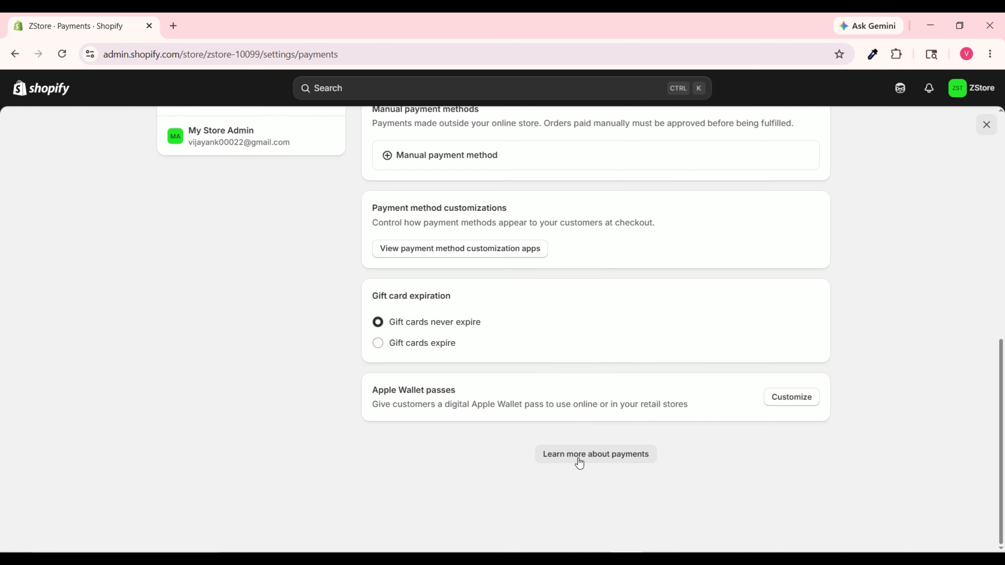
Leave the payments settings, open the store access preferences through the home page's Unlock store option and review the subscription plans.
{"action": "scroll", "coordinate": [579, 460], "scroll_direction": "up", "scroll_amount": 10}
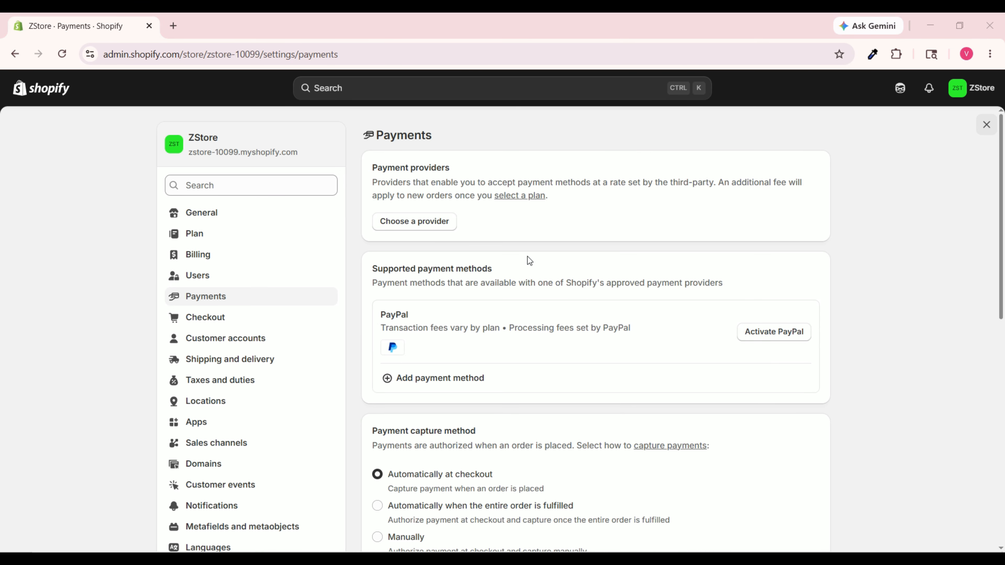
{"action": "left_click", "coordinate": [987, 127]}
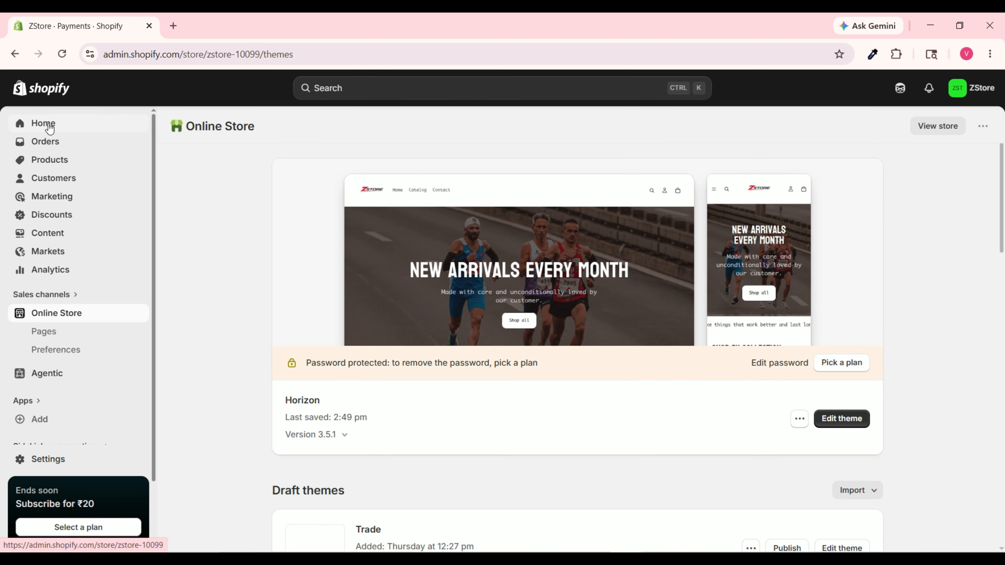
{"action": "left_click", "coordinate": [46, 125]}
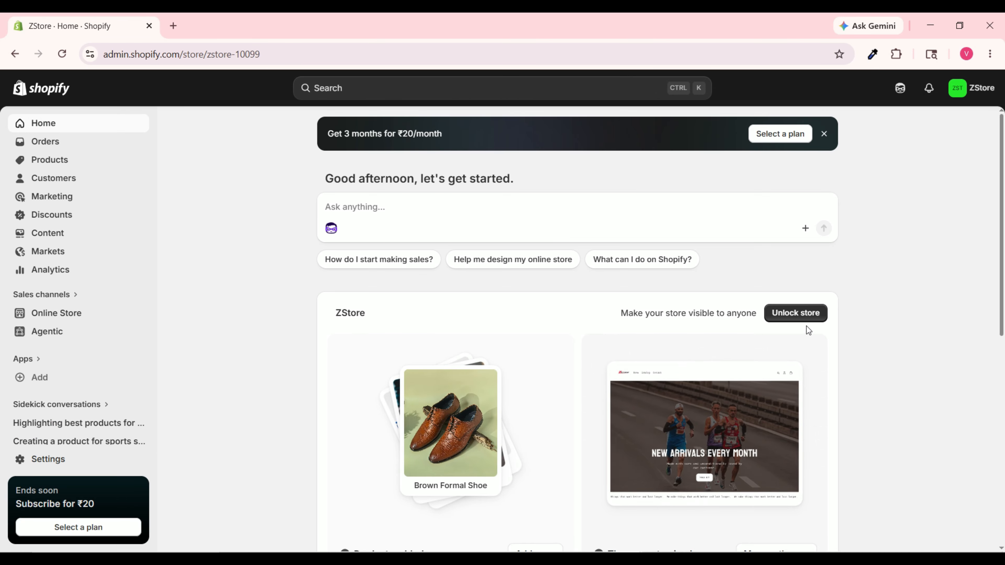
{"action": "left_click", "coordinate": [792, 317]}
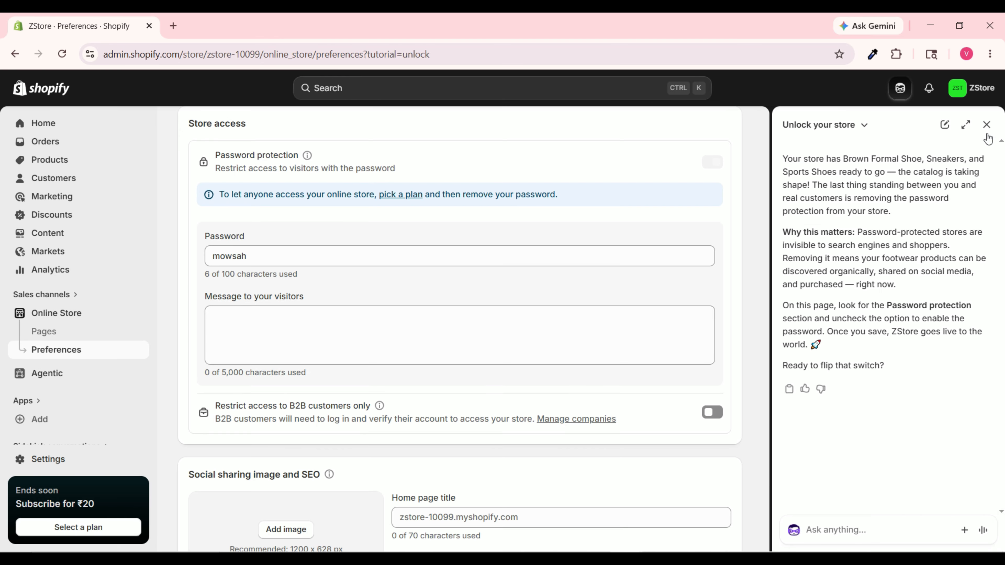
{"action": "left_click", "coordinate": [985, 125]}
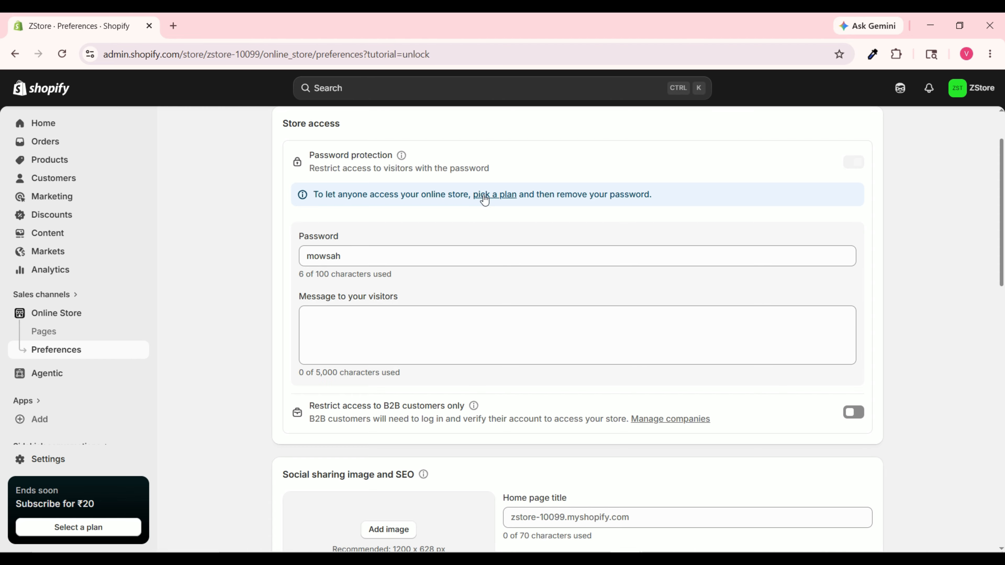
{"action": "left_click", "coordinate": [495, 194]}
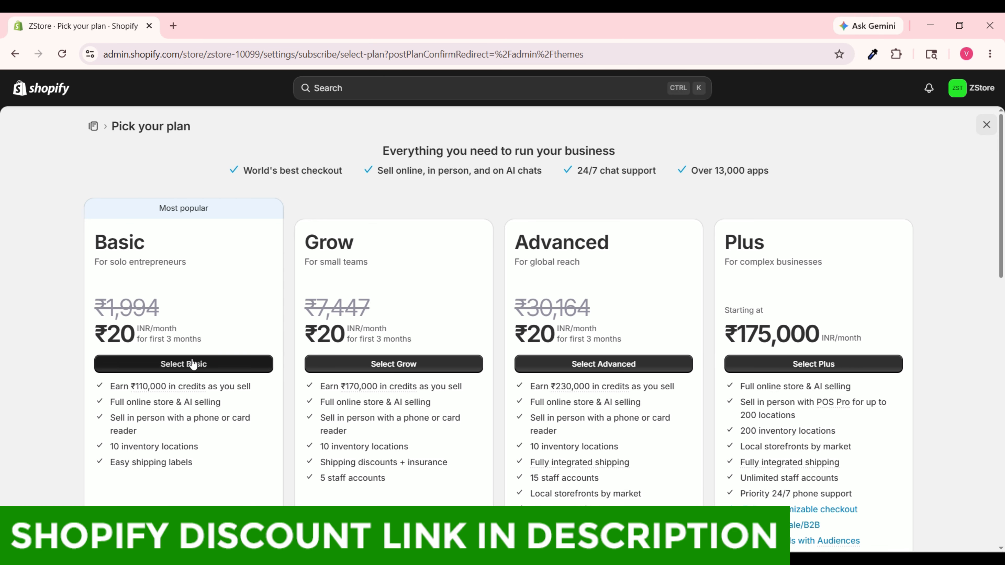
{"action": "left_click", "coordinate": [986, 124]}
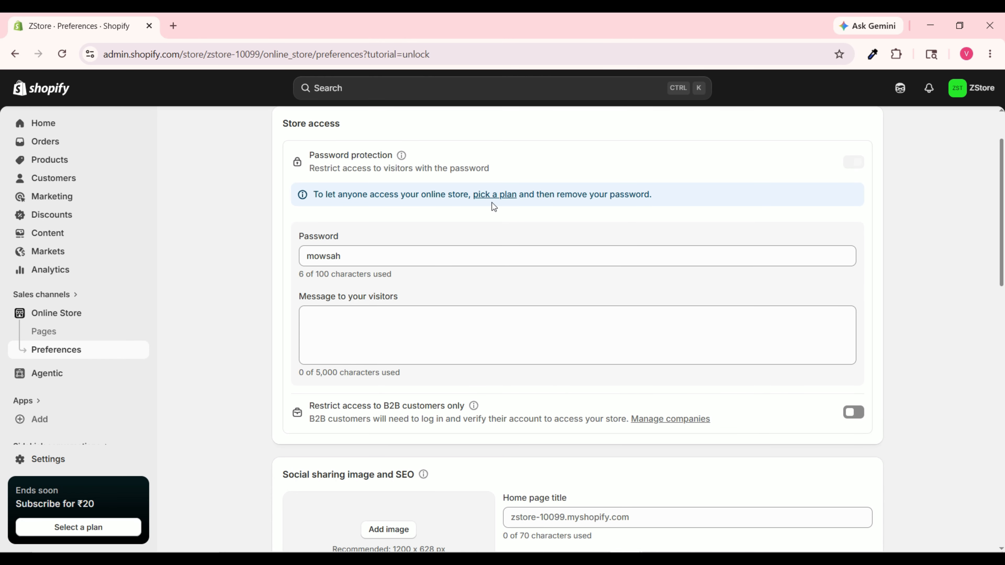
Set the home page title to "Z Store – Stylish Sports Shoes, Sneakers & Everyday Footwear Online", copied from the ChatGPT answer.
{"action": "scroll", "coordinate": [446, 278], "scroll_direction": "down", "scroll_amount": 3}
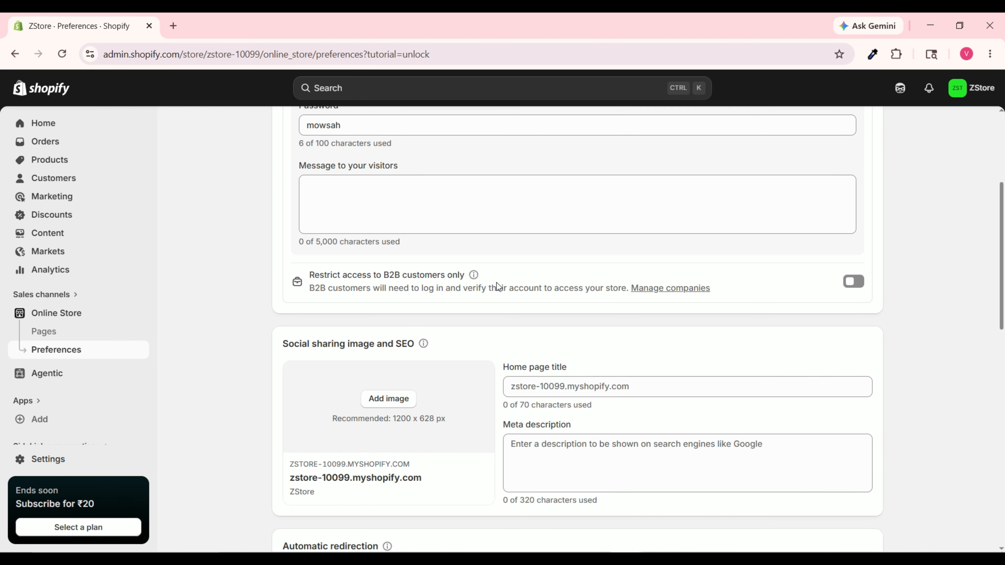
{"action": "scroll", "coordinate": [521, 291], "scroll_direction": "down", "scroll_amount": 2}
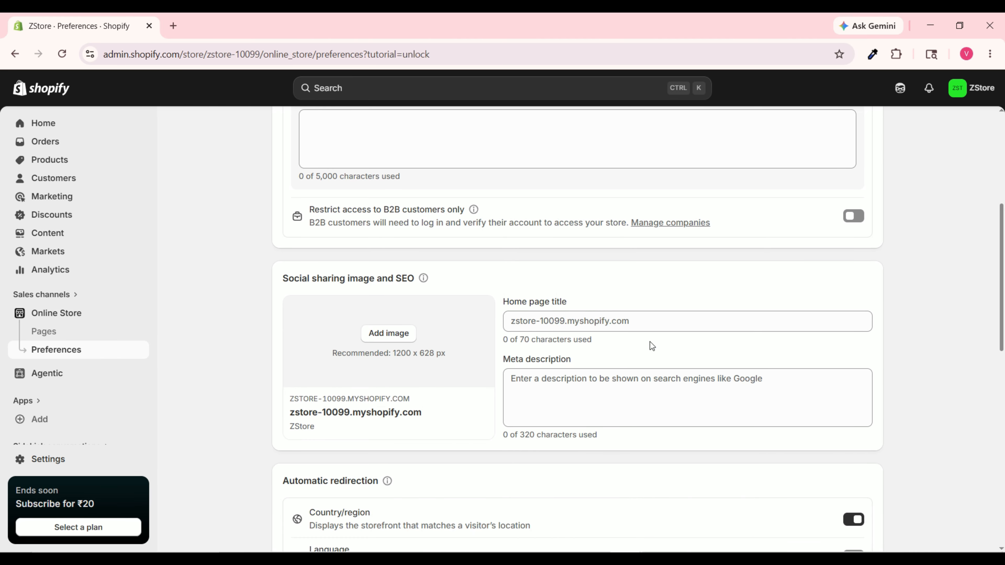
{"action": "left_click", "coordinate": [643, 323]}
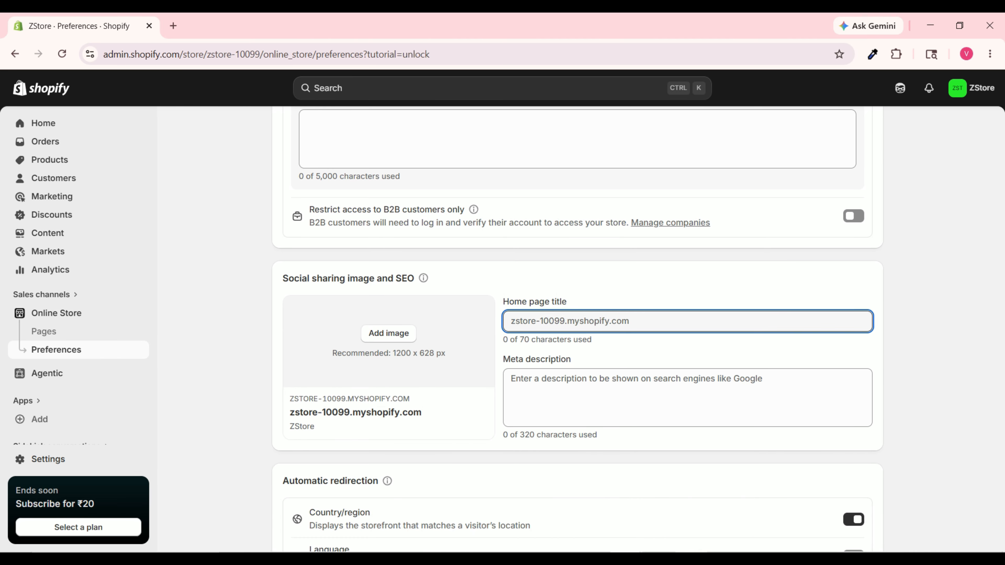
{"action": "left_click", "coordinate": [690, 559]}
{"action": "left_click_drag", "start_coordinate": [248, 245], "coordinate": [597, 256]}
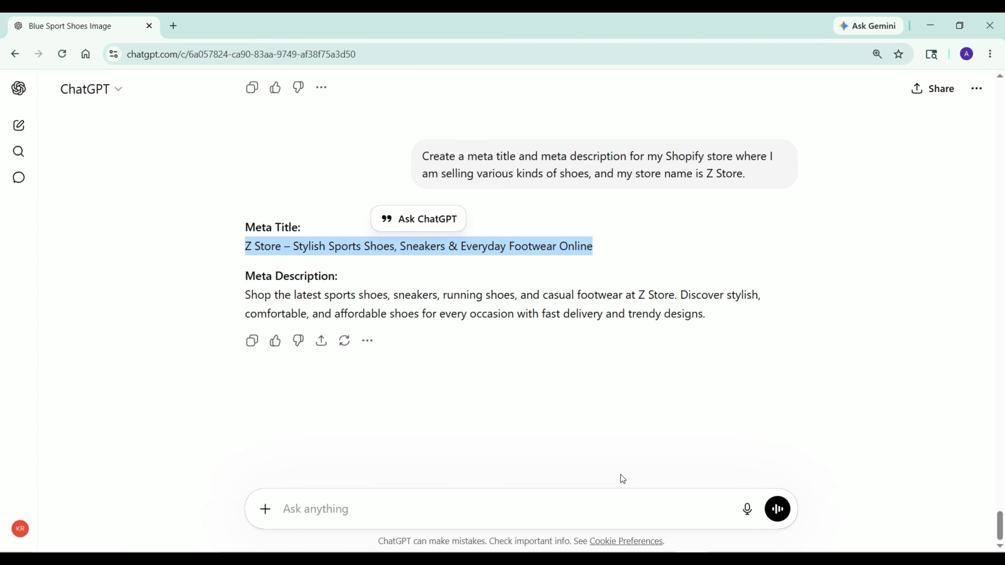
{"action": "key", "text": "ctrl+c"}
{"action": "mouse_move", "coordinate": [625, 559]}
{"action": "left_click", "coordinate": [597, 529]}
{"action": "key", "text": "ctrl+v"}
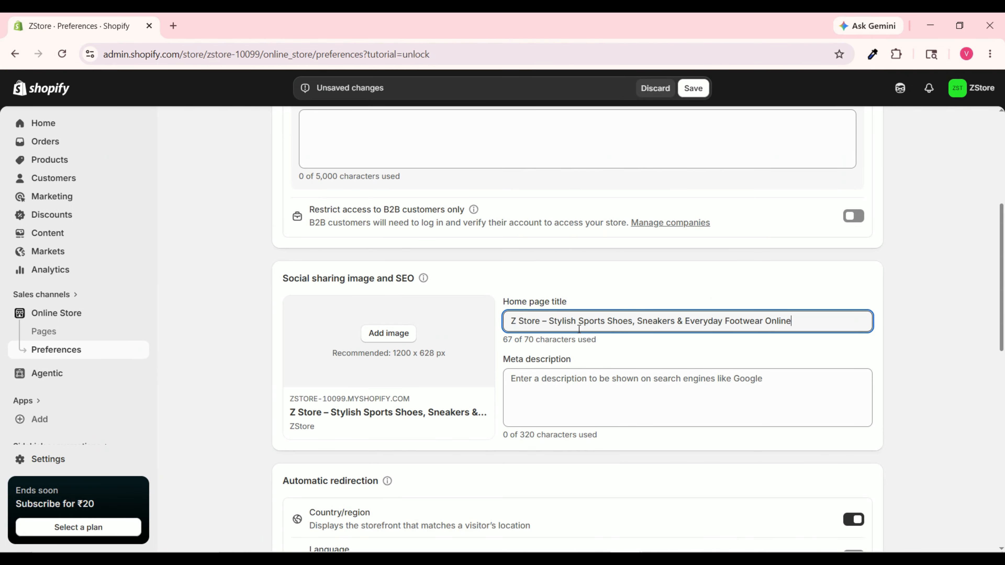
Copy the meta description beginning "Shop the latest sports shoes, sneakers, running shoes" from ChatGPT into the Shopify meta description.
{"action": "left_click", "coordinate": [592, 402]}
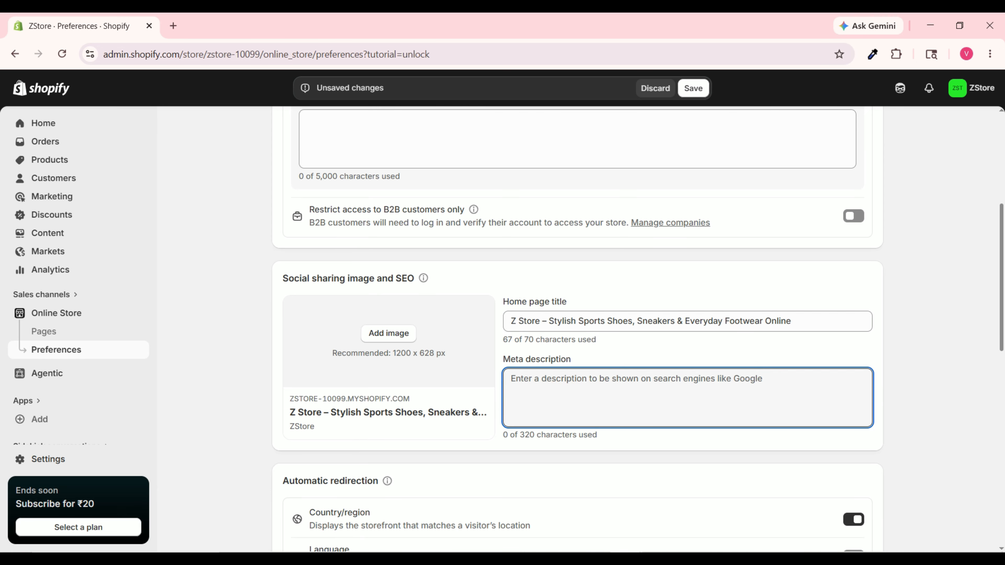
{"action": "key", "text": "alt+Tab"}
{"action": "left_click_drag", "start_coordinate": [245, 295], "coordinate": [708, 317]}
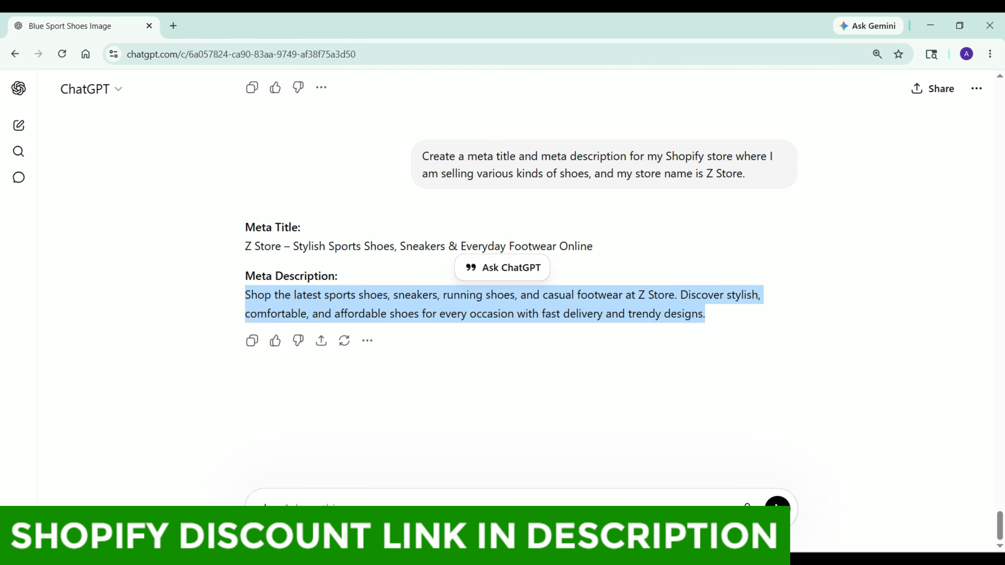
{"action": "left_click", "coordinate": [628, 541]}
{"action": "left_click", "coordinate": [594, 491]}
{"action": "key", "text": "ctrl+v"}
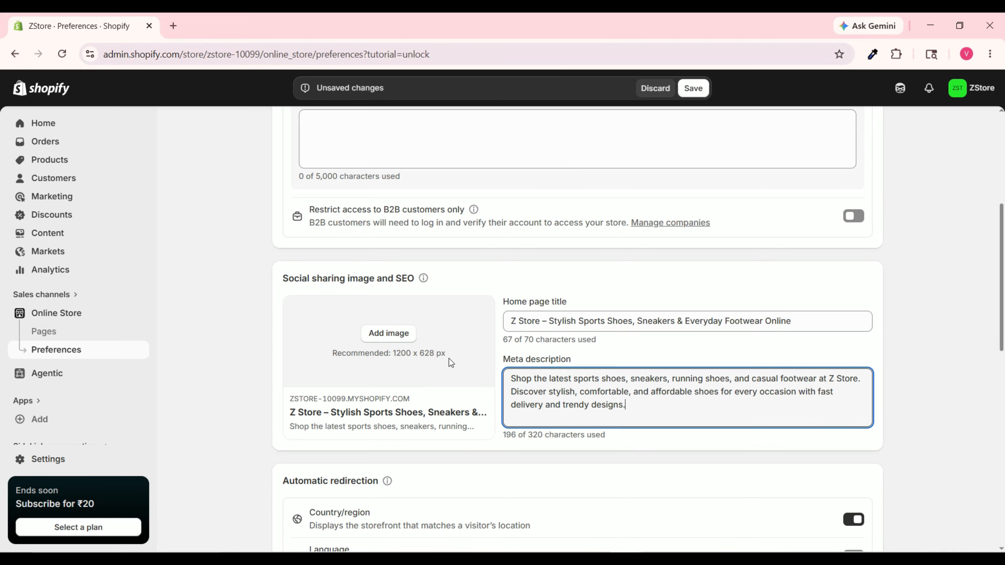
Add the "hero 2" picture from the Shopify downloads folder as the social sharing image and save the preferences.
{"action": "left_click", "coordinate": [389, 333]}
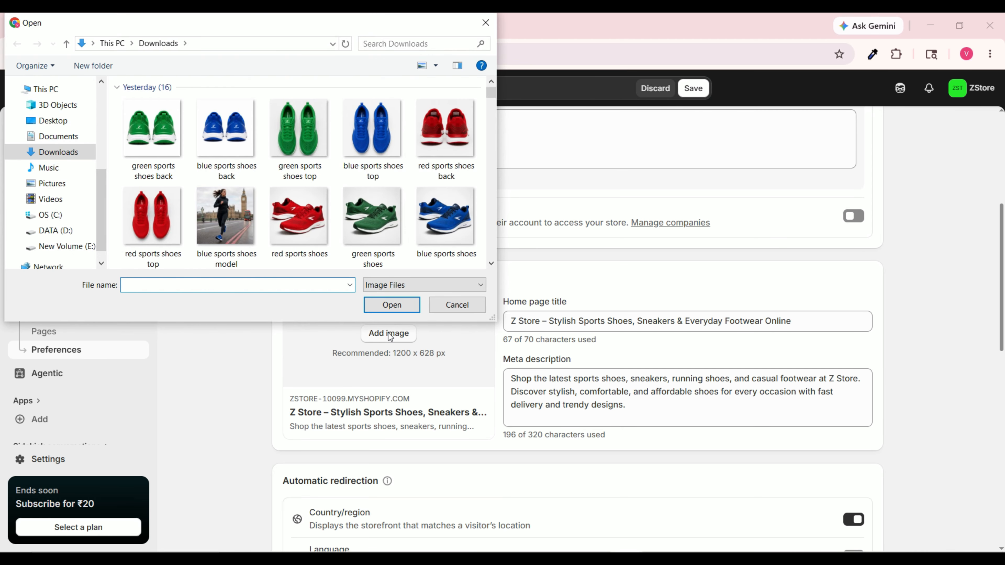
{"action": "scroll", "coordinate": [210, 156], "scroll_direction": "down", "scroll_amount": 5}
{"action": "scroll", "coordinate": [212, 157], "scroll_direction": "up", "scroll_amount": 5}
{"action": "double_click", "coordinate": [212, 158]}
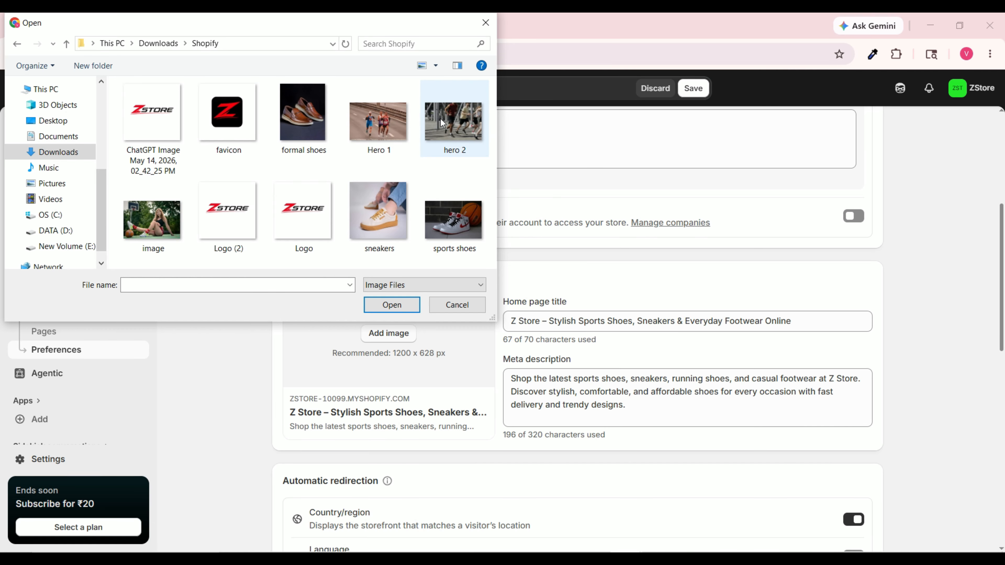
{"action": "left_click", "coordinate": [450, 128]}
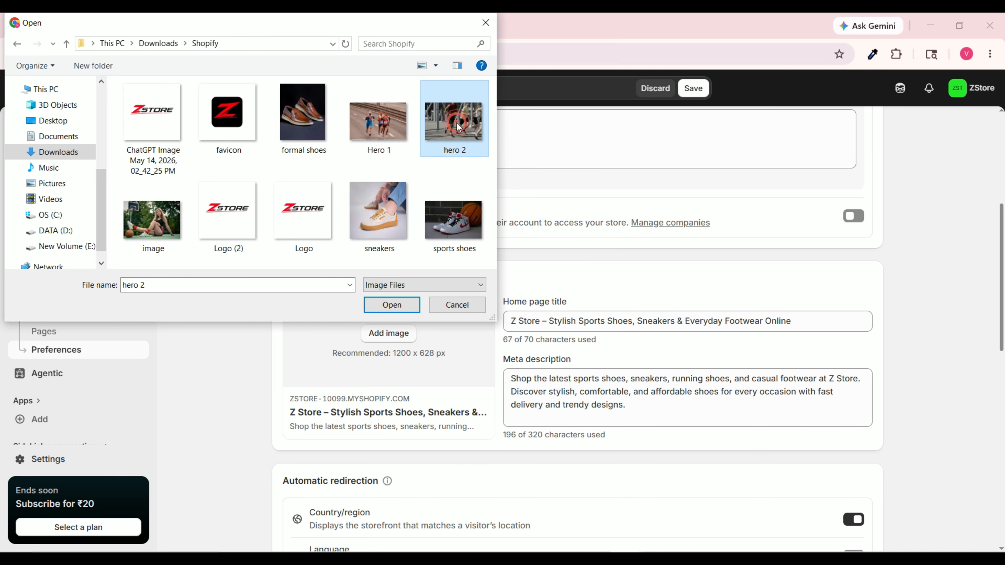
{"action": "left_click", "coordinate": [397, 306]}
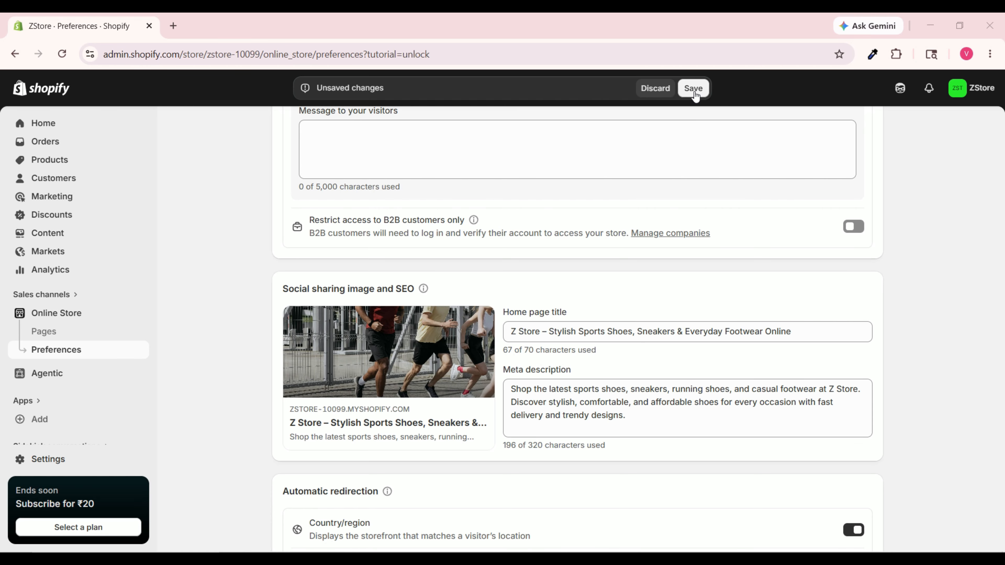
{"action": "left_click", "coordinate": [694, 93]}
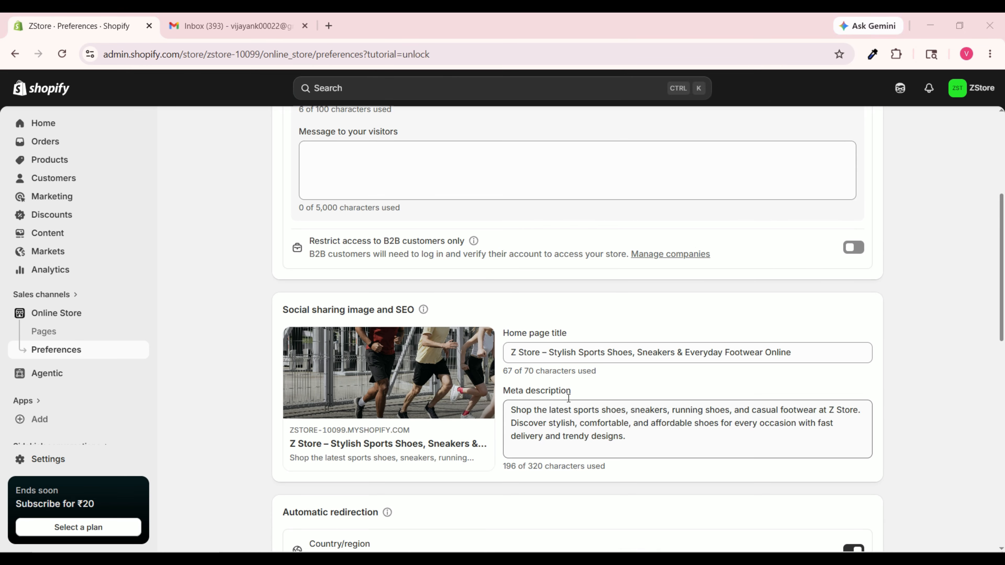
Check the subscription plans again from the store access section, return to the preferences and highlight the storefront password.
{"action": "scroll", "coordinate": [569, 397], "scroll_direction": "up", "scroll_amount": 5}
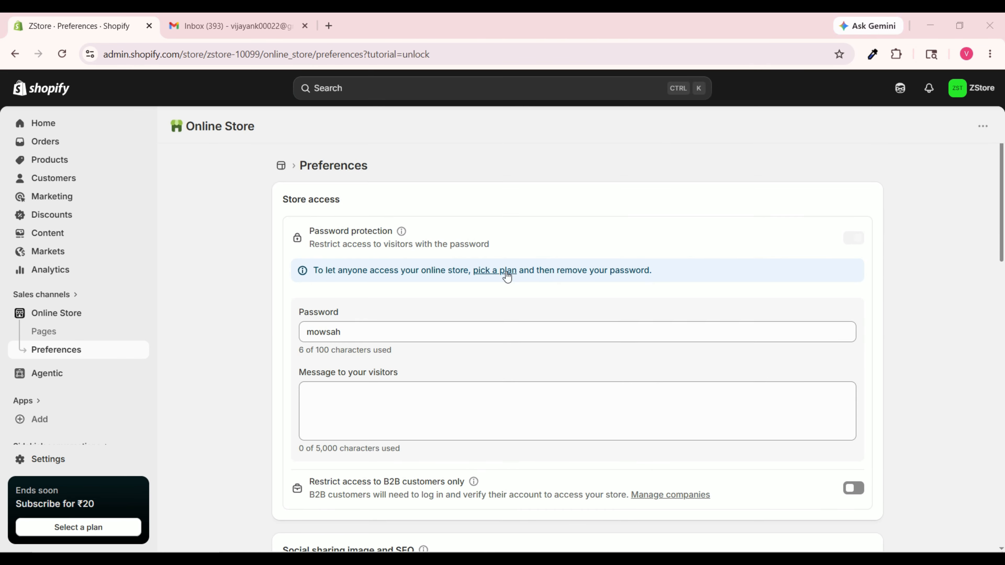
{"action": "left_click", "coordinate": [494, 272]}
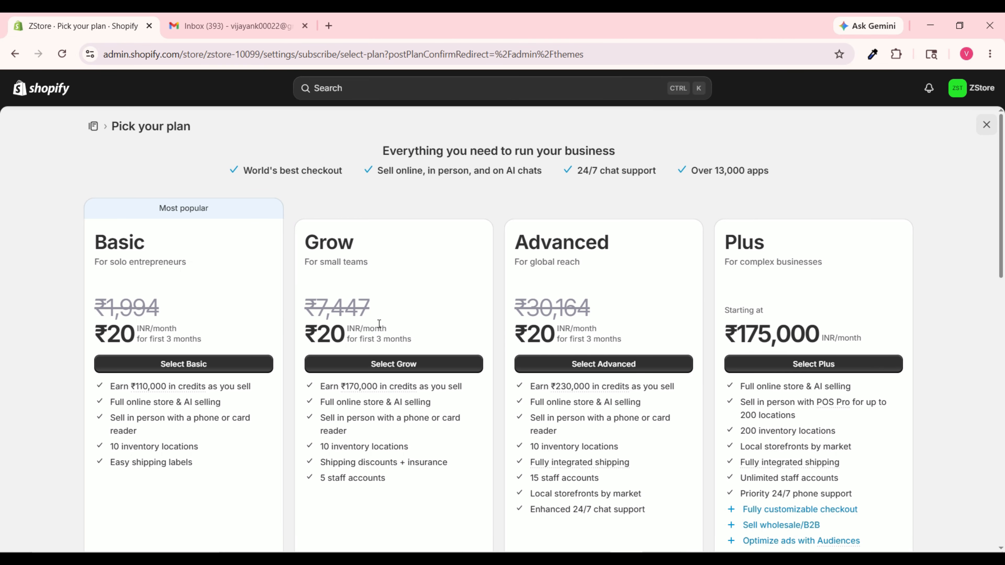
{"action": "left_click", "coordinate": [986, 125]}
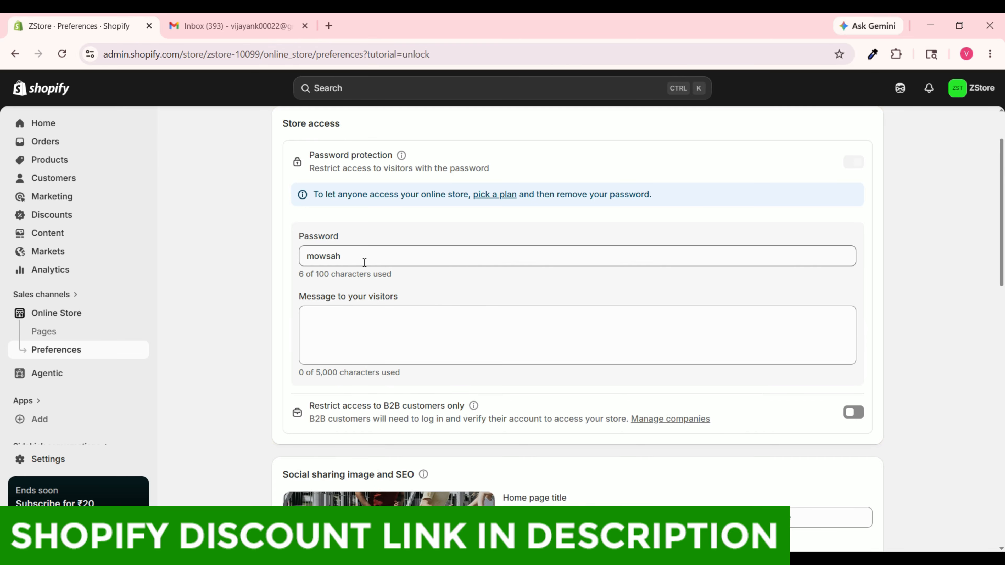
{"action": "left_click_drag", "start_coordinate": [366, 259], "coordinate": [276, 262]}
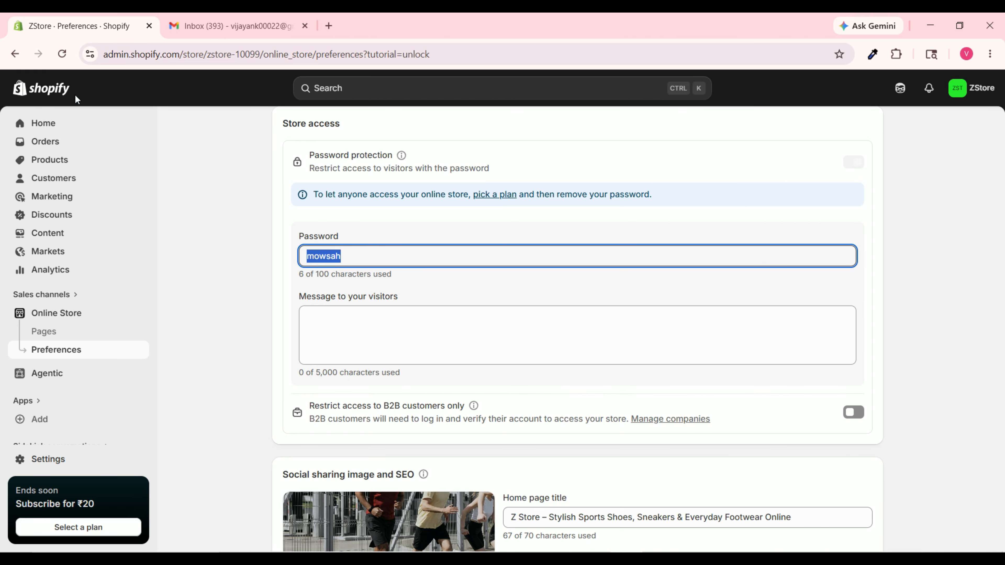
Look over the store's domain settings and the options for buying a new domain, and leave the settings.
{"action": "left_click", "coordinate": [57, 461]}
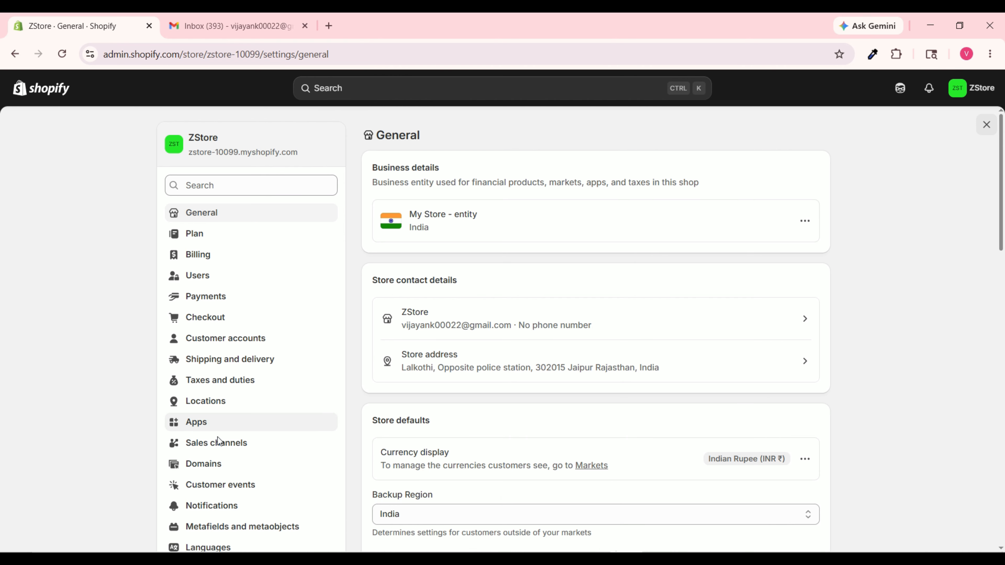
{"action": "left_click", "coordinate": [212, 471]}
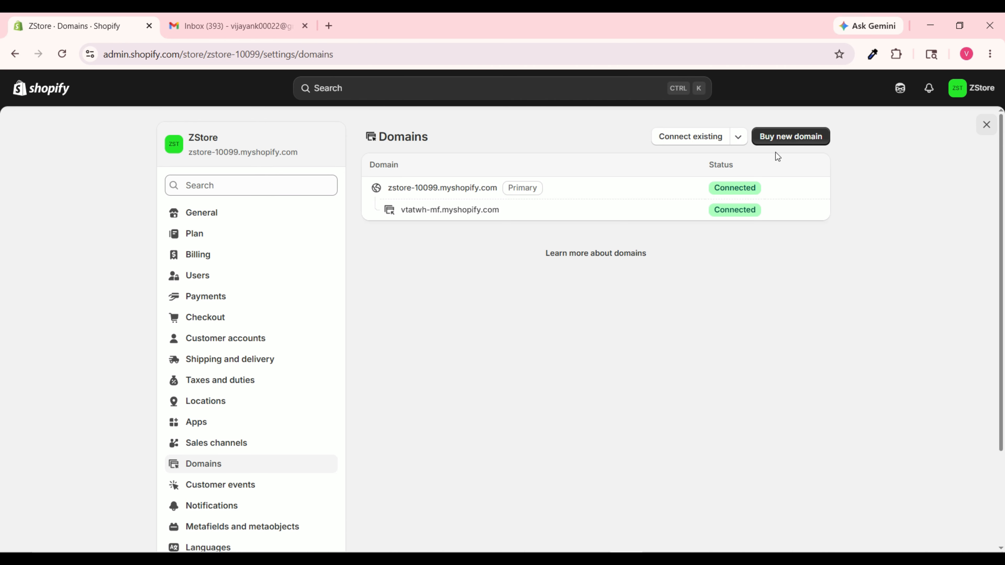
{"action": "left_click", "coordinate": [785, 143]}
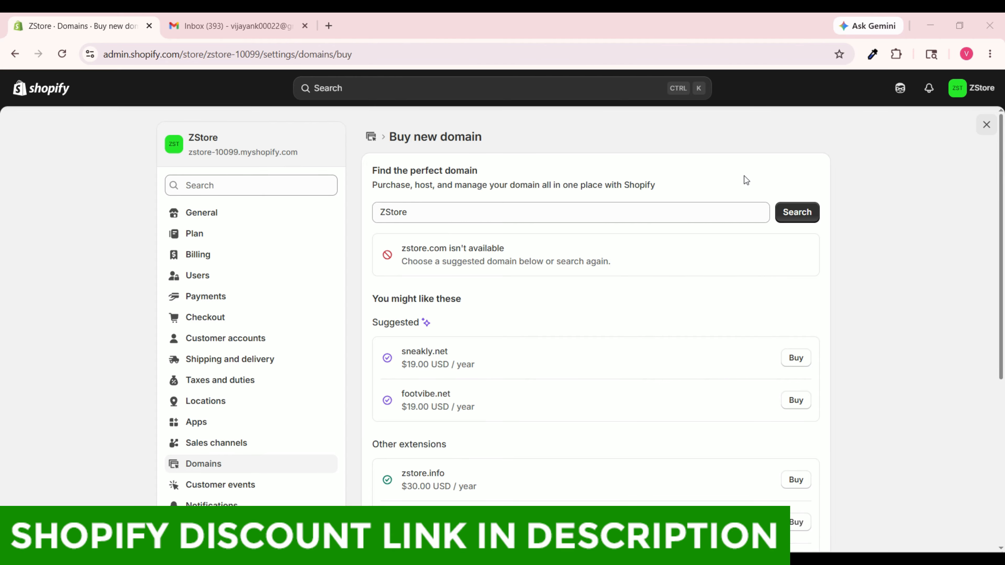
{"action": "left_click", "coordinate": [986, 124]}
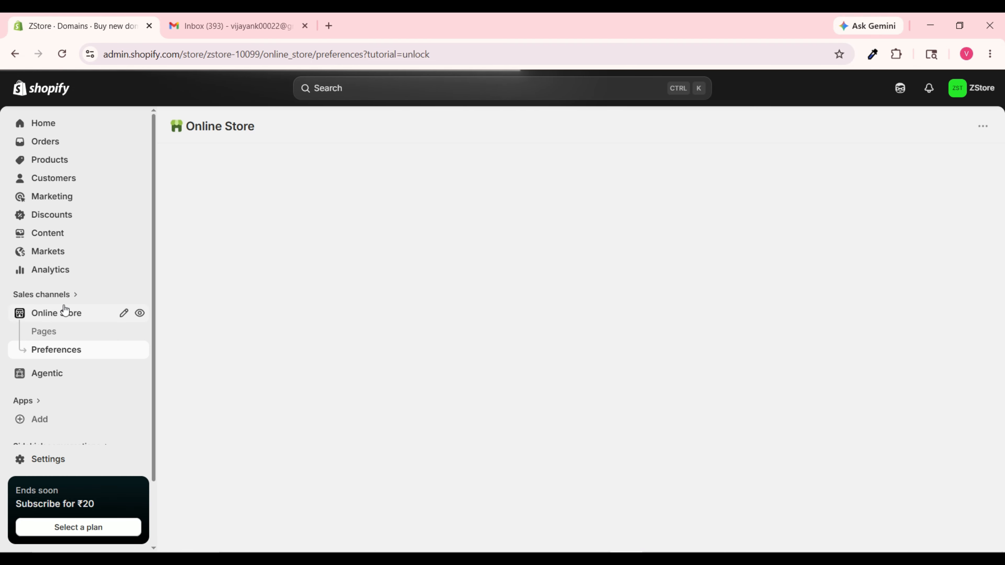
Open a preview of the online storefront.
{"action": "left_click", "coordinate": [139, 313]}
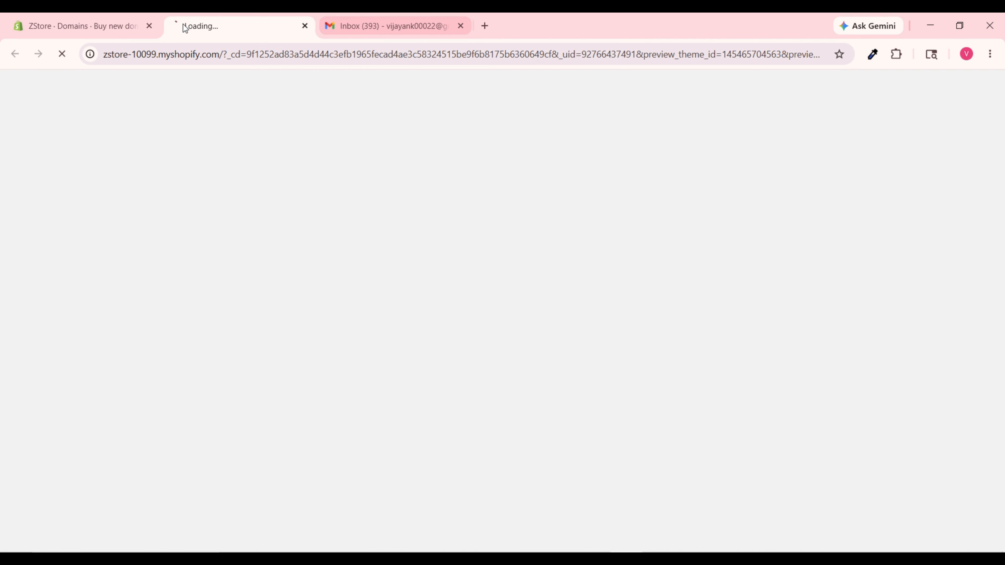